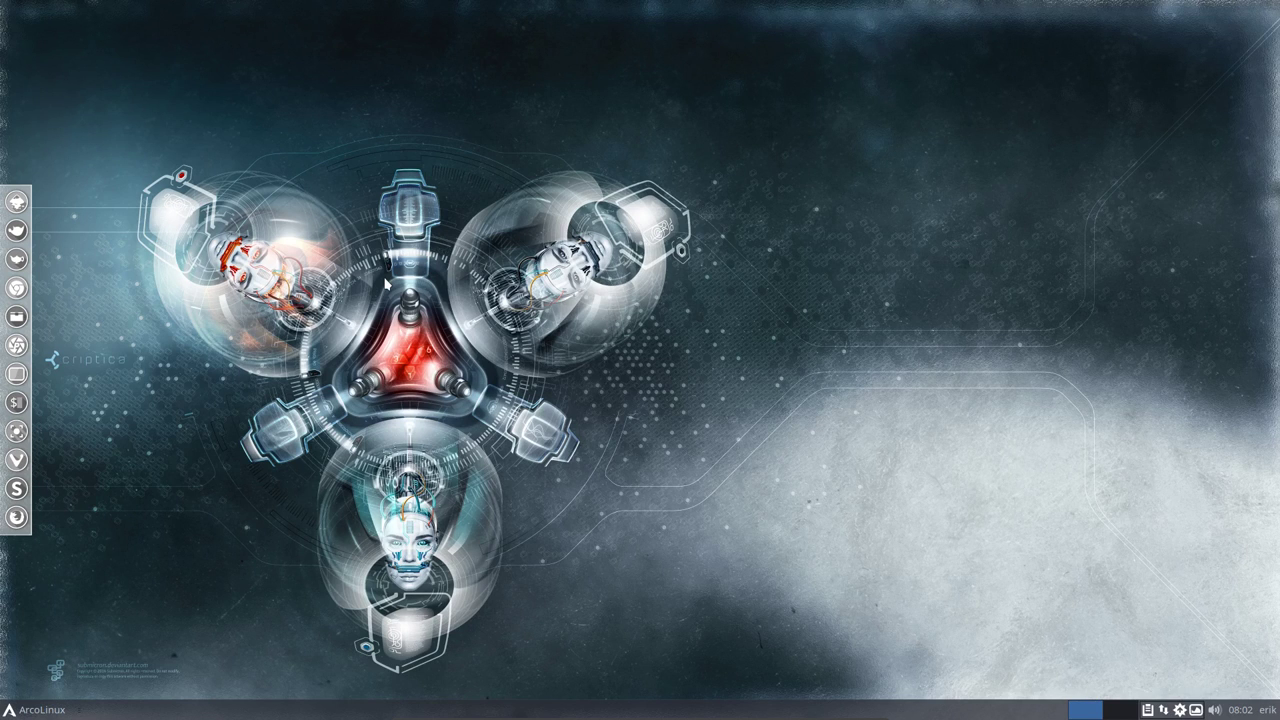
# Open a terminal showing neofetch for ArcoLinux v19.01.4, highlighting the VirtualBox GPU and version
pyautogui.hotkey('ctrl', 'alt', 't')
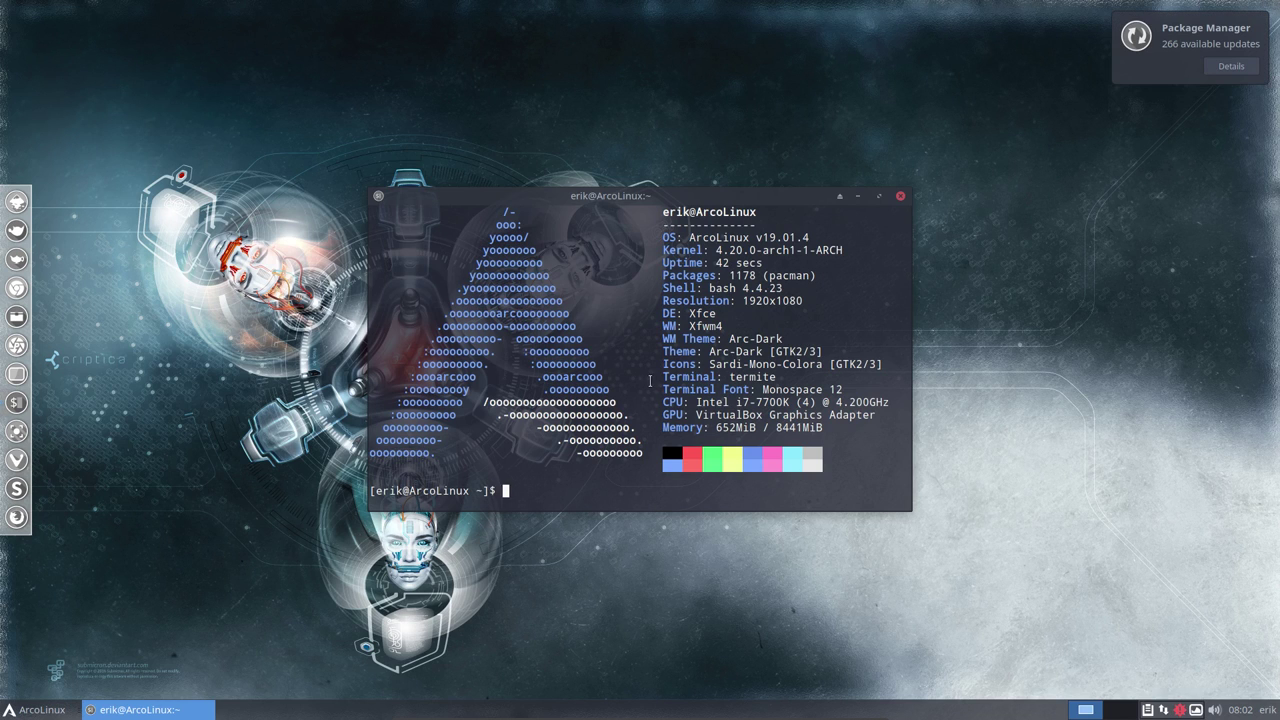
pyautogui.moveTo(697, 414); pyautogui.dragTo(770, 414)
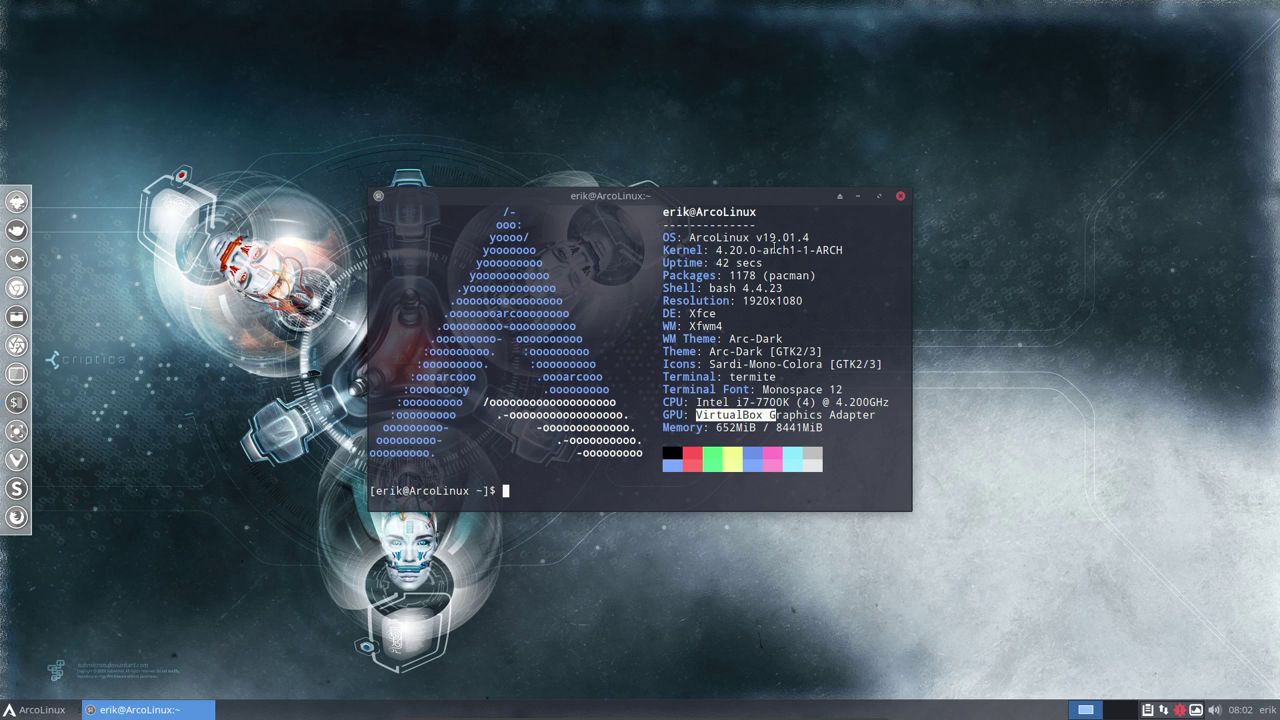
pyautogui.moveTo(770, 238); pyautogui.dragTo(815, 238)
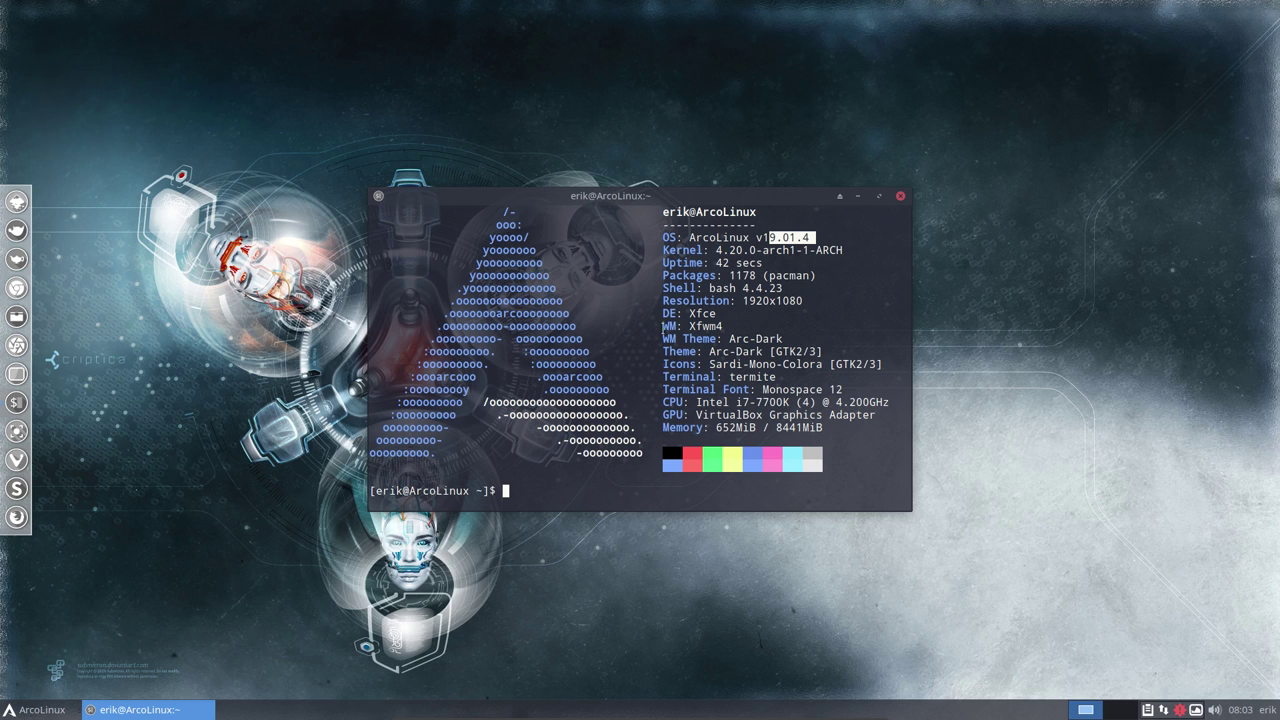
pyautogui.click(632, 364)
# Cycle the wallpaper to the glowing-hand artwork and move the terminal up-left
pyautogui.hotkey('alt', 'n')
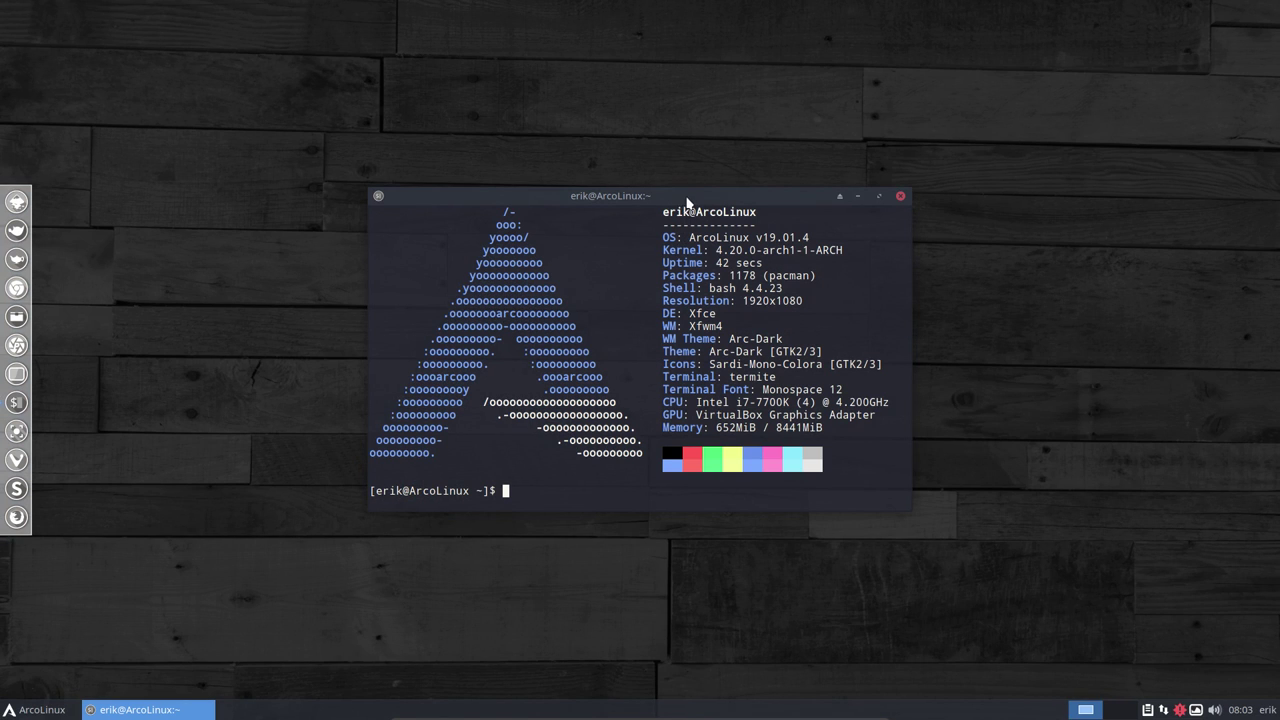
pyautogui.moveTo(686, 201); pyautogui.dragTo(648, 160)
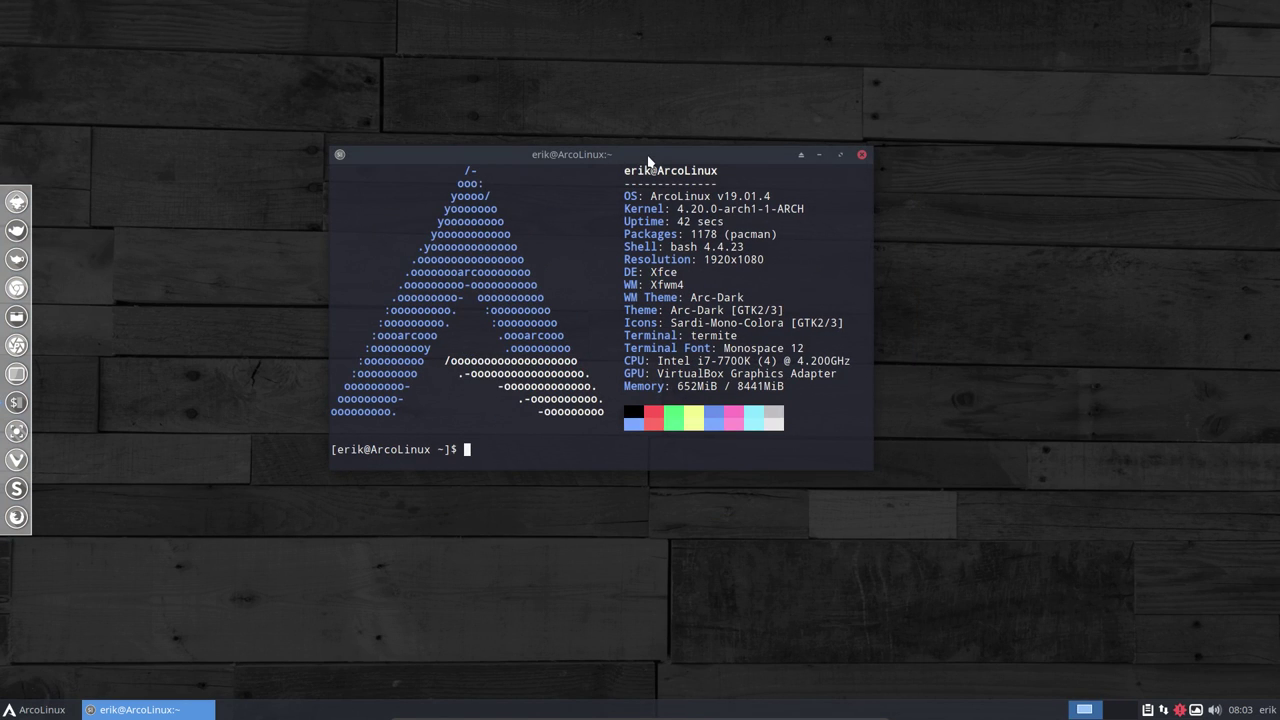
pyautogui.hotkey('alt', 'p')
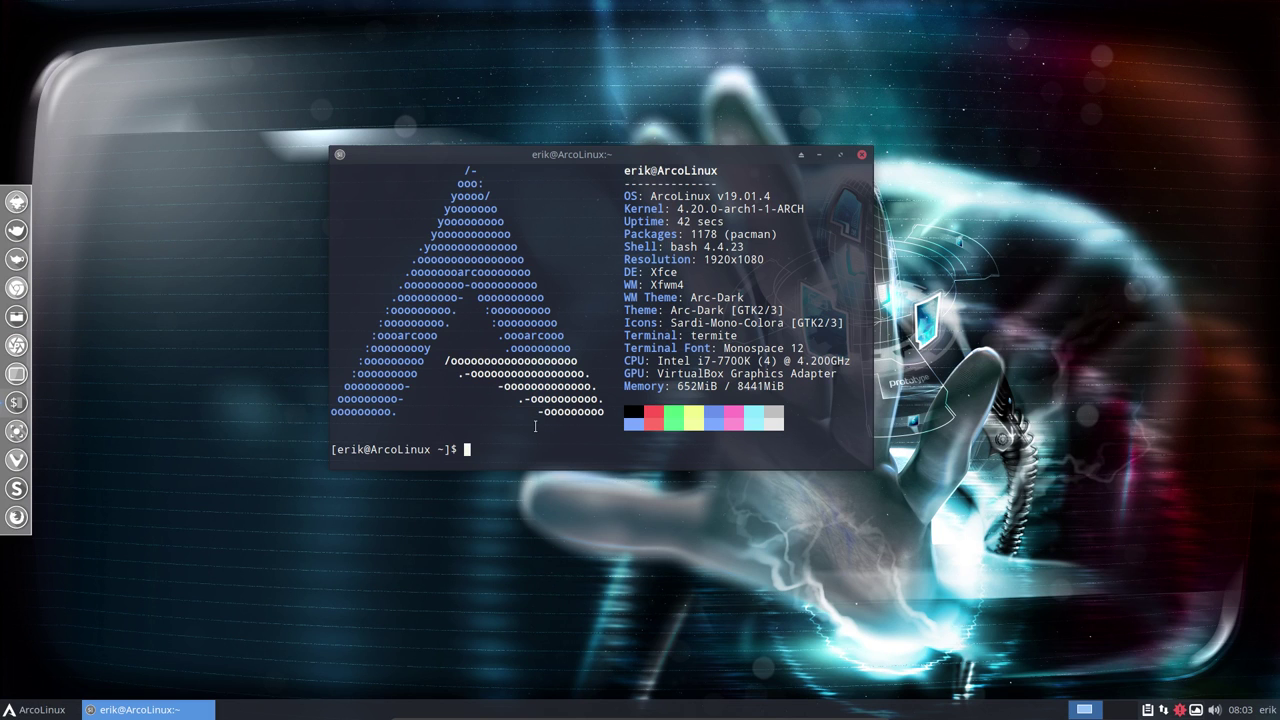
# Run the update alias, accept replacing geoclue2 with geoclue, and confirm the installation
pyautogui.write('update')
pyautogui.press('Return')
pyautogui.press('Return')
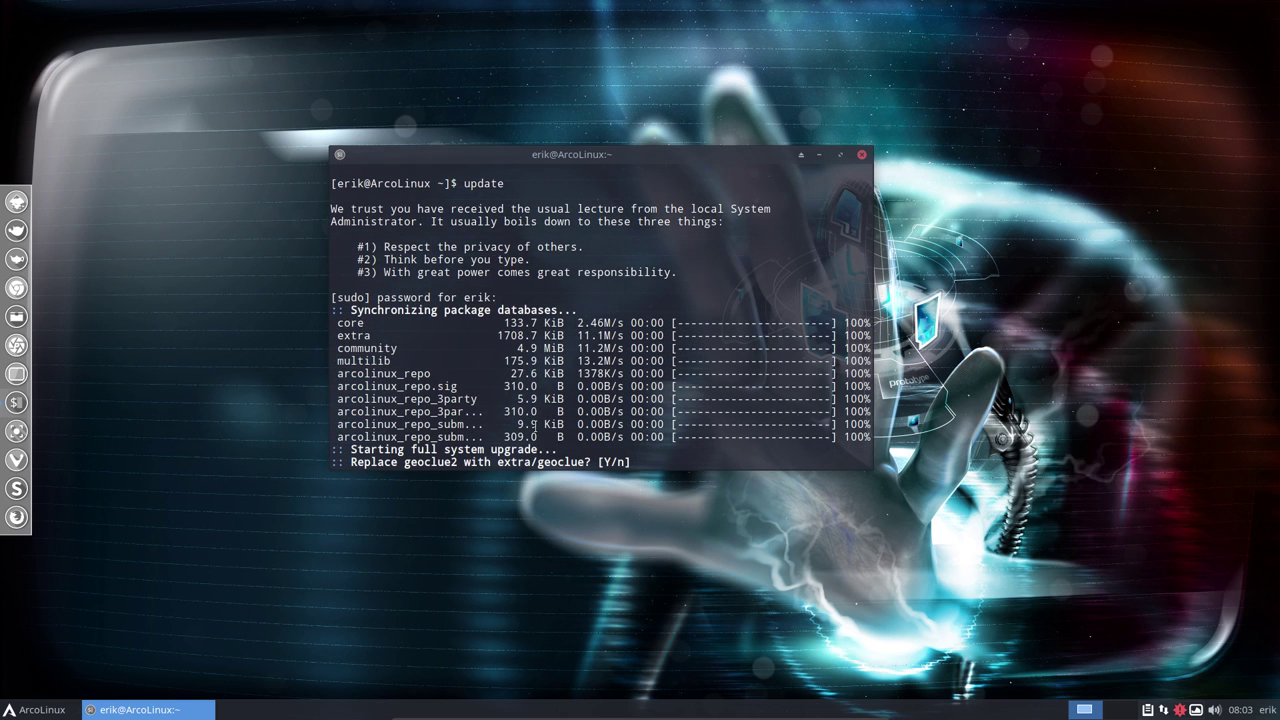
pyautogui.write('y')
pyautogui.press('Return')
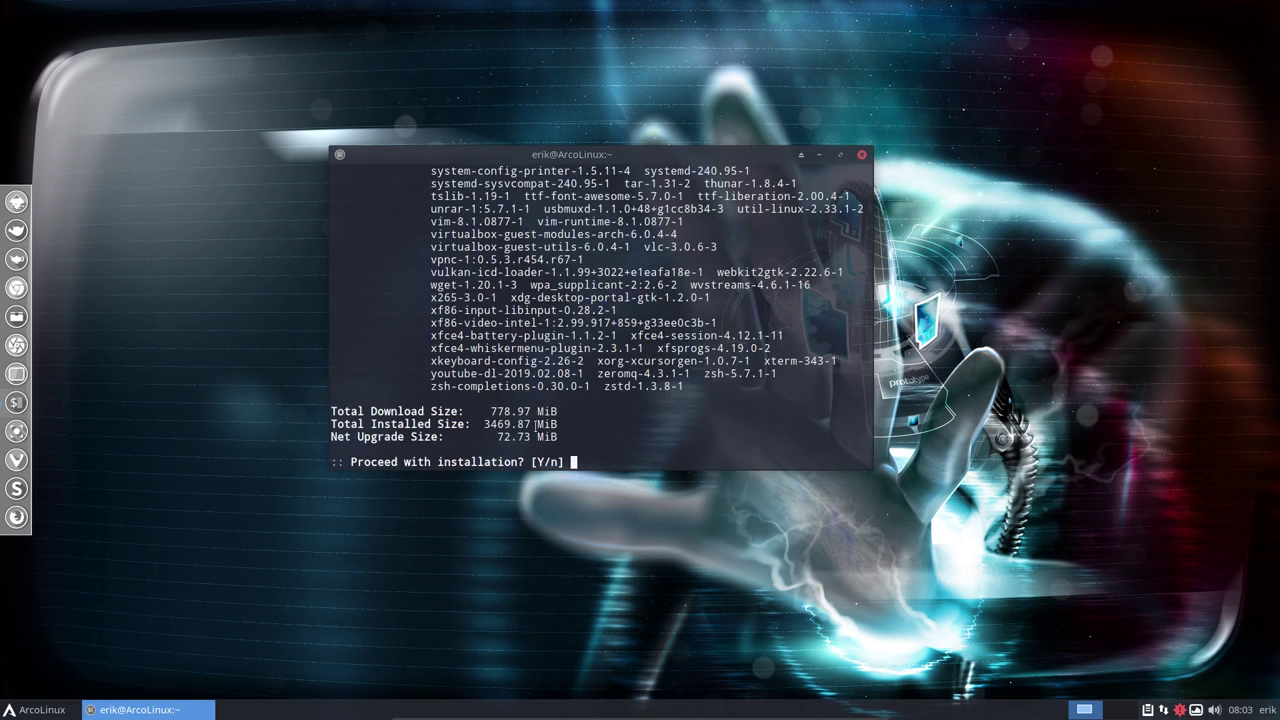
pyautogui.press('Return')
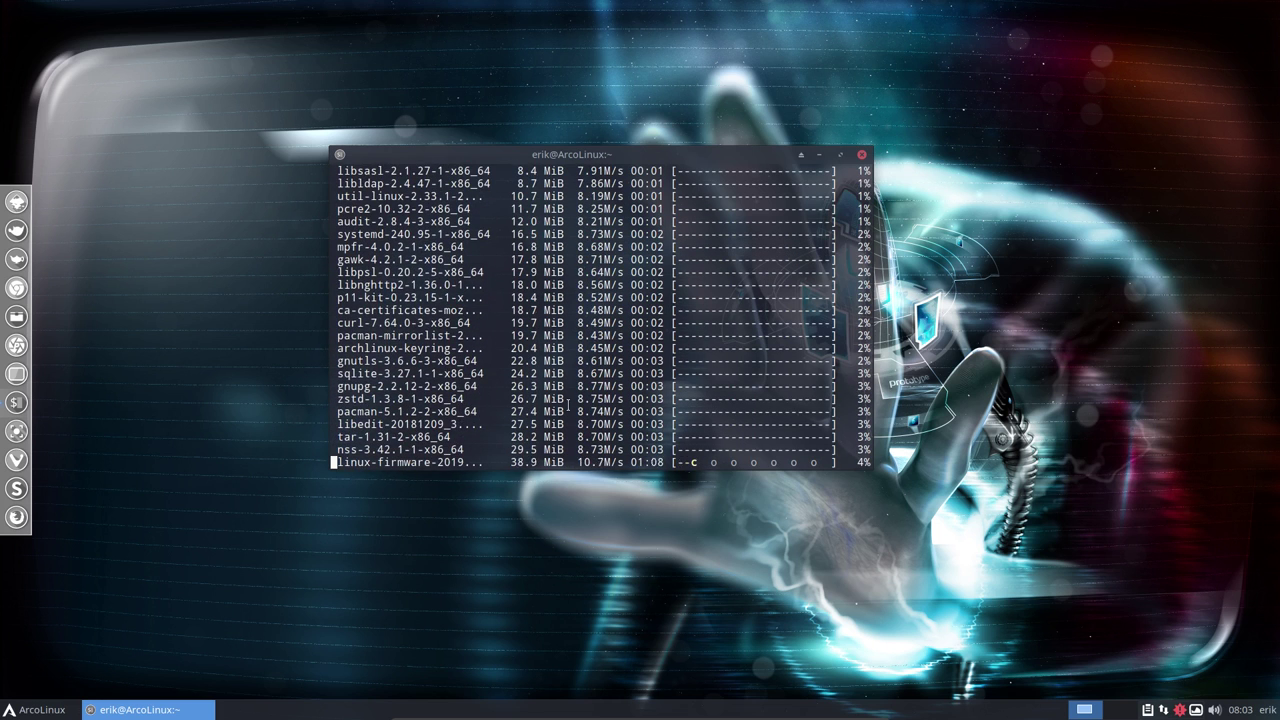
# Run alias in a second terminal on the right, with the upgrade terminal moved left
pyautogui.press('super+Return')
pyautogui.write('alias')
pyautogui.press('Return')
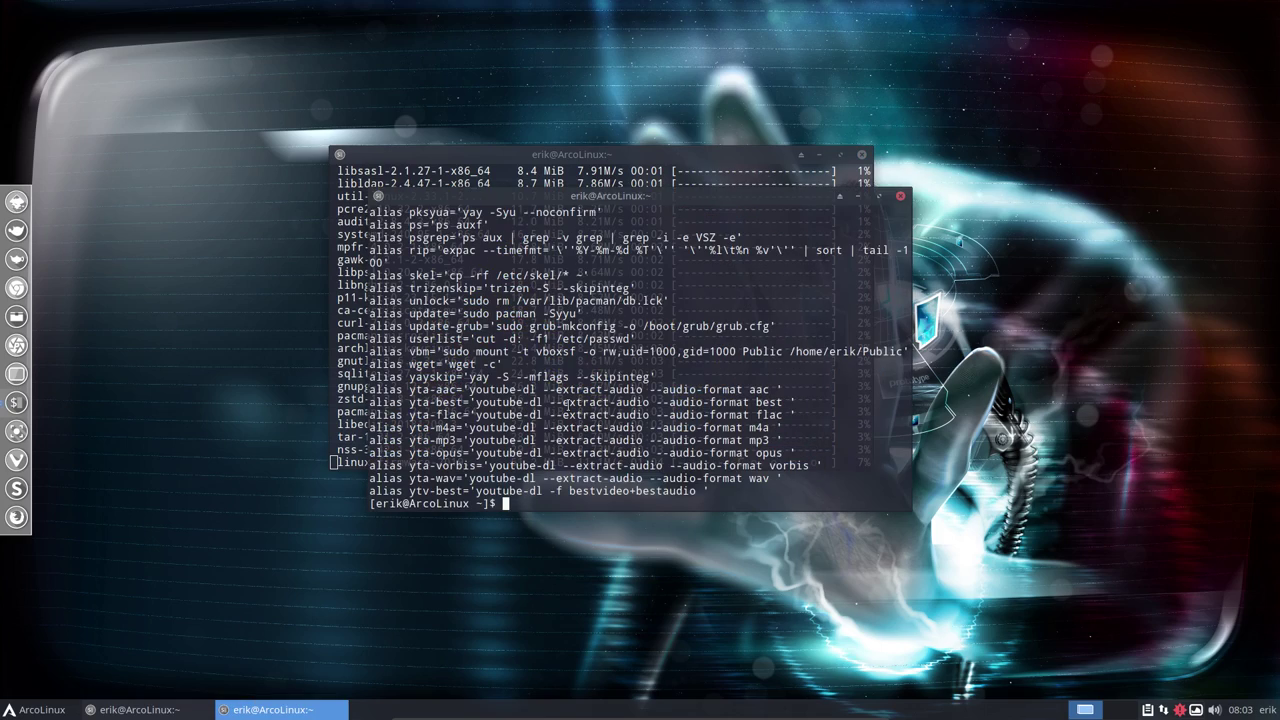
pyautogui.moveTo(651, 198); pyautogui.dragTo(1279, 280)
pyautogui.moveTo(610, 148); pyautogui.dragTo(342, 192)
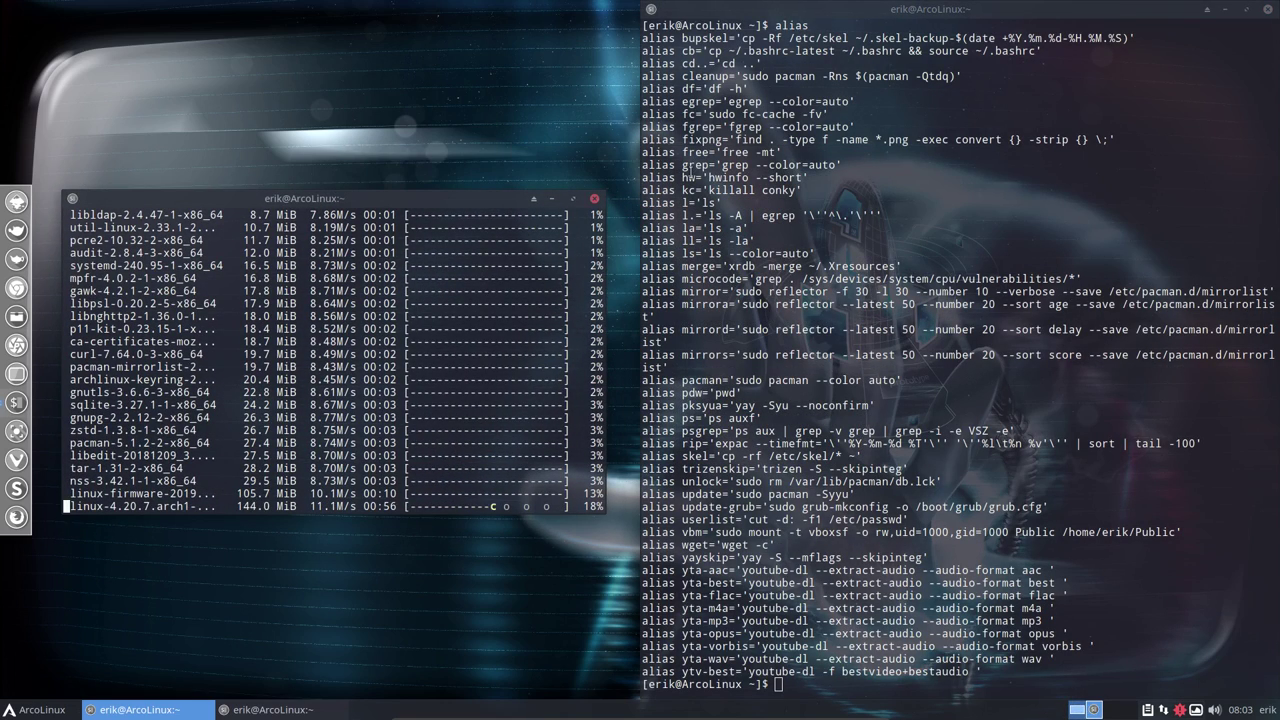
# Highlight the killall conky, update, update-grub and rip entries in the alias list
pyautogui.click(693, 173)
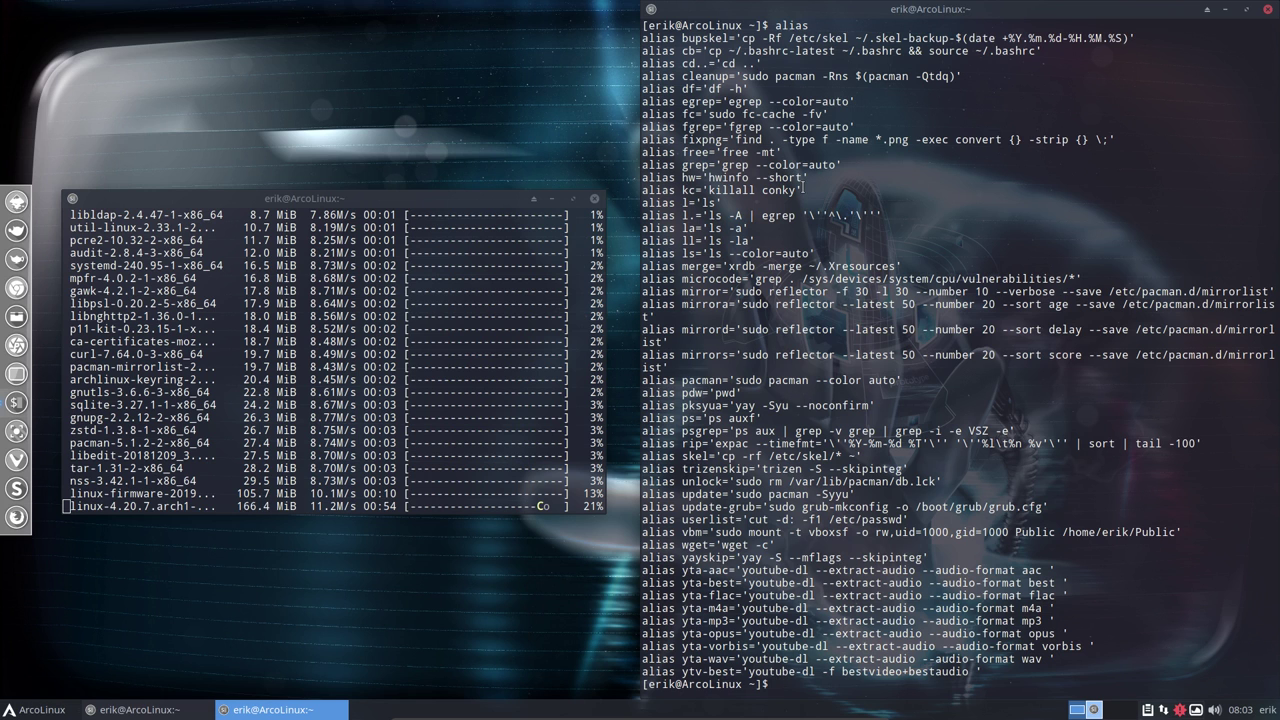
pyautogui.moveTo(654, 190); pyautogui.dragTo(803, 190)
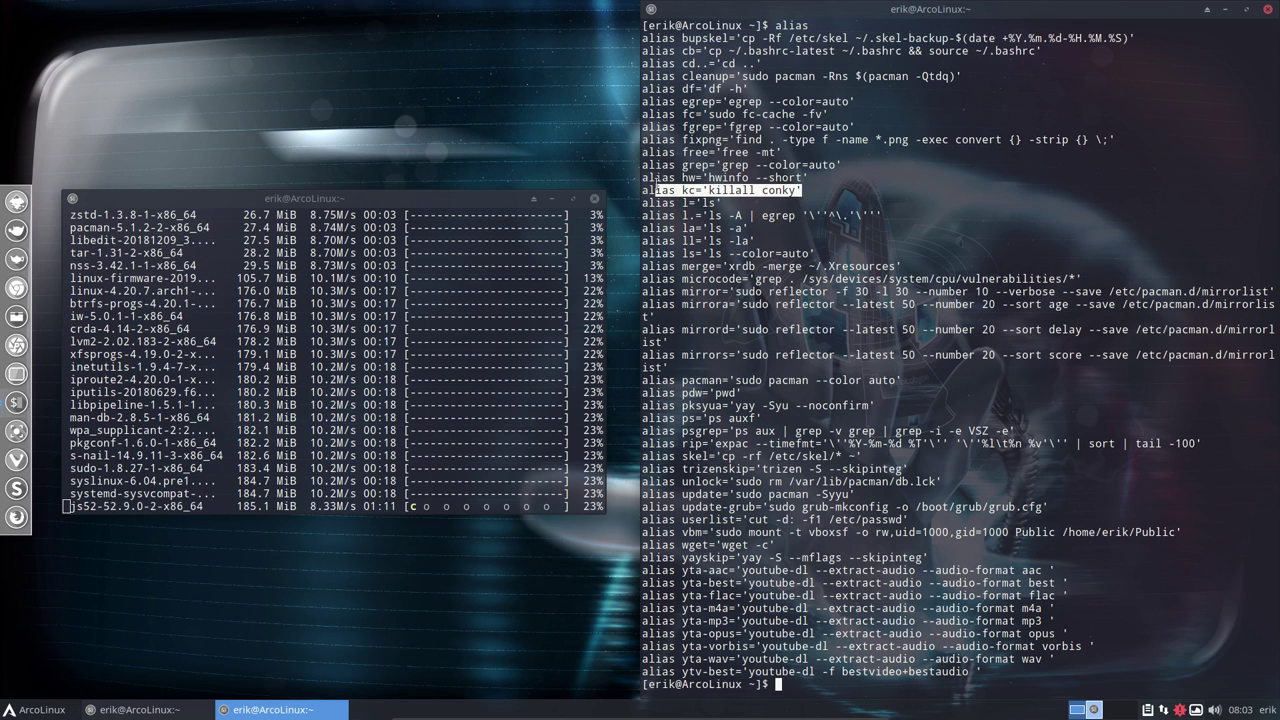
pyautogui.click(711, 190)
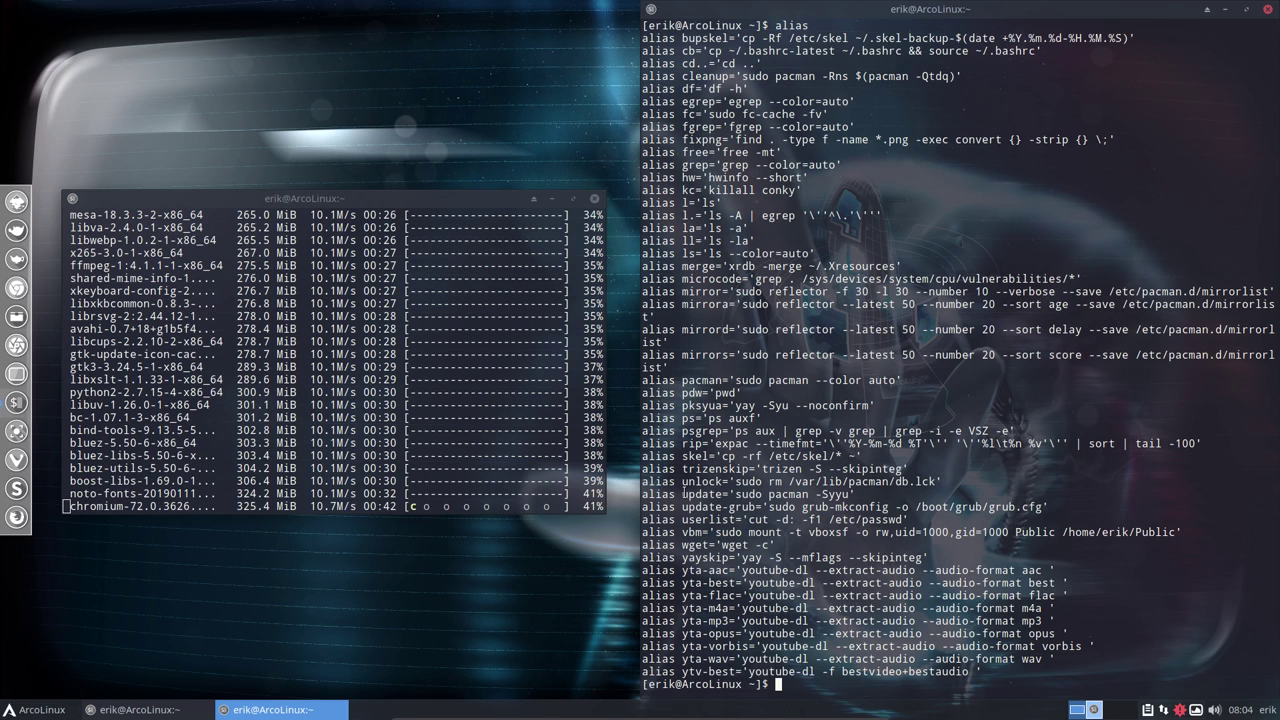
pyautogui.moveTo(682, 494); pyautogui.dragTo(720, 494)
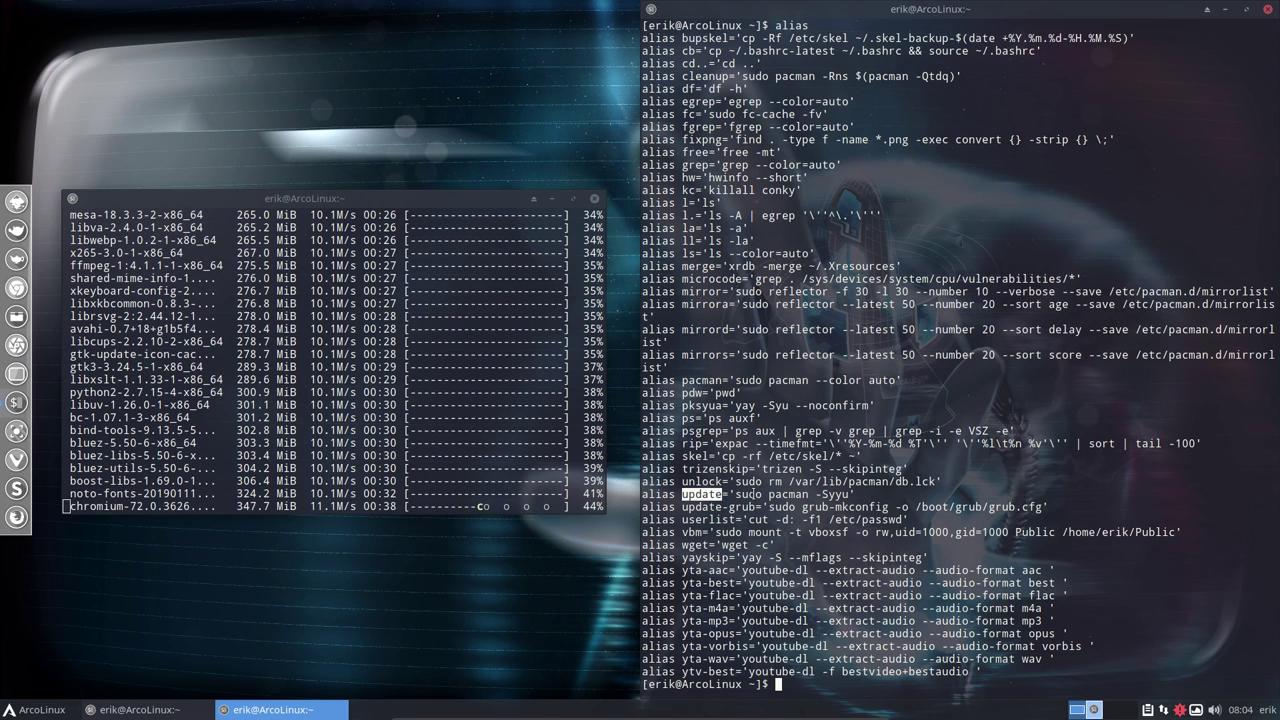
pyautogui.moveTo(754, 507)
pyautogui.mouseDown()
pyautogui.moveTo(722, 507)
pyautogui.moveTo(1046, 507)
pyautogui.mouseUp()
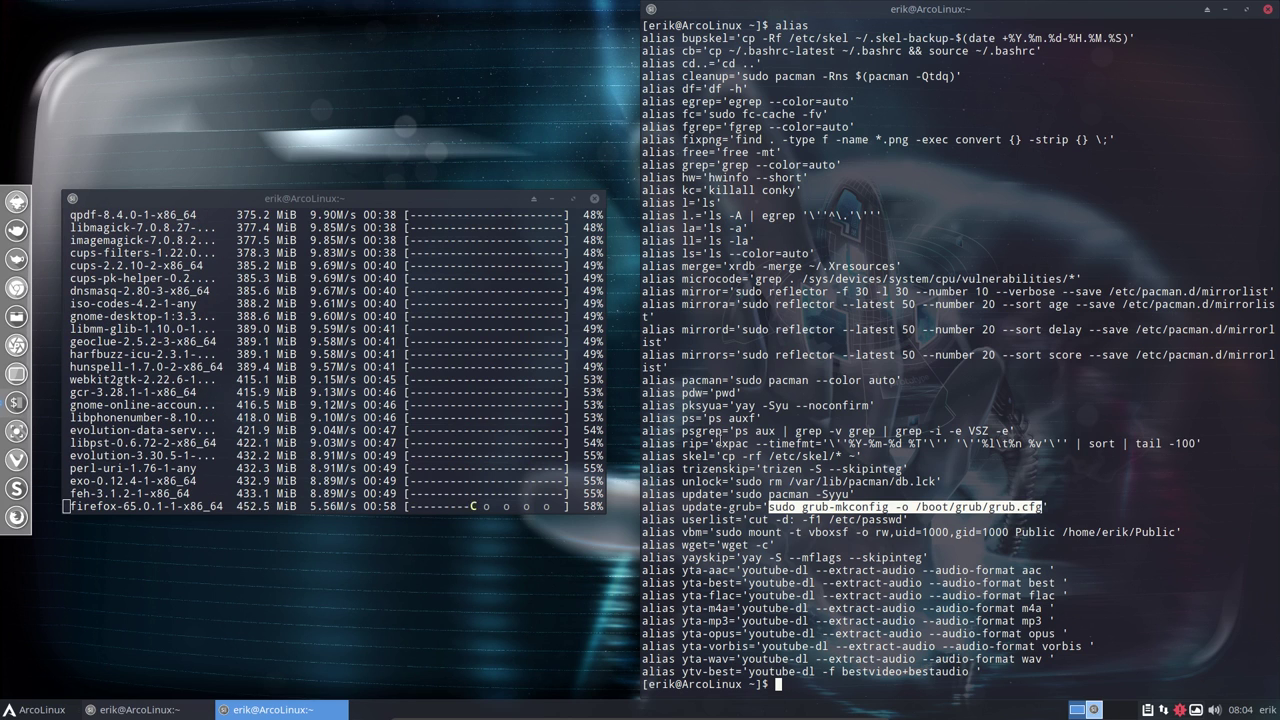
pyautogui.moveTo(718, 443); pyautogui.dragTo(1193, 443)
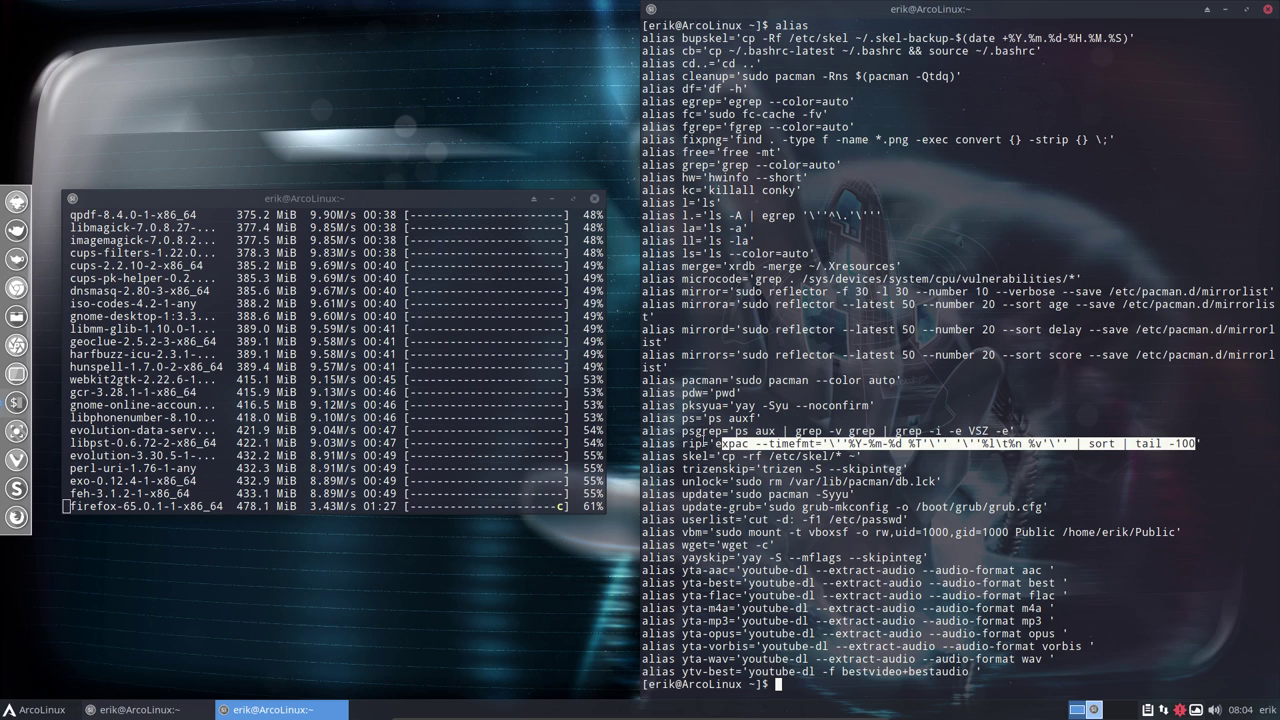
pyautogui.moveTo(708, 443); pyautogui.dragTo(682, 443)
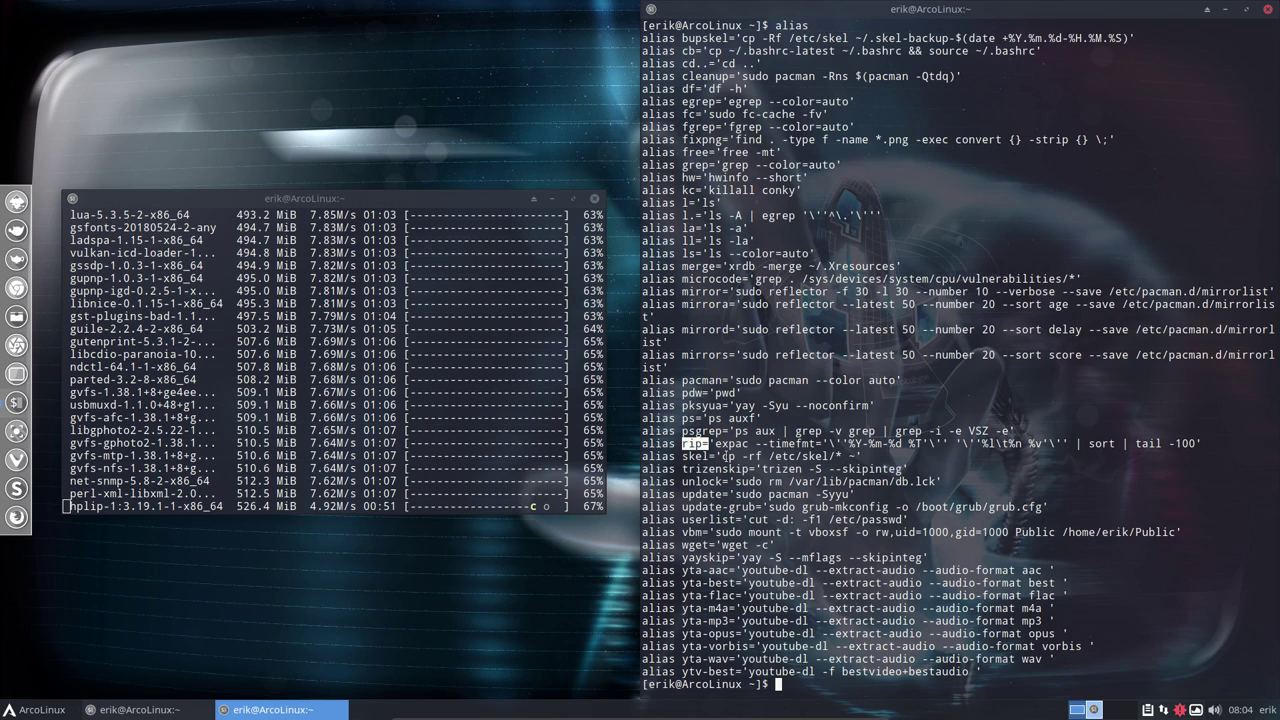
pyautogui.scroll(7, 726, 342)
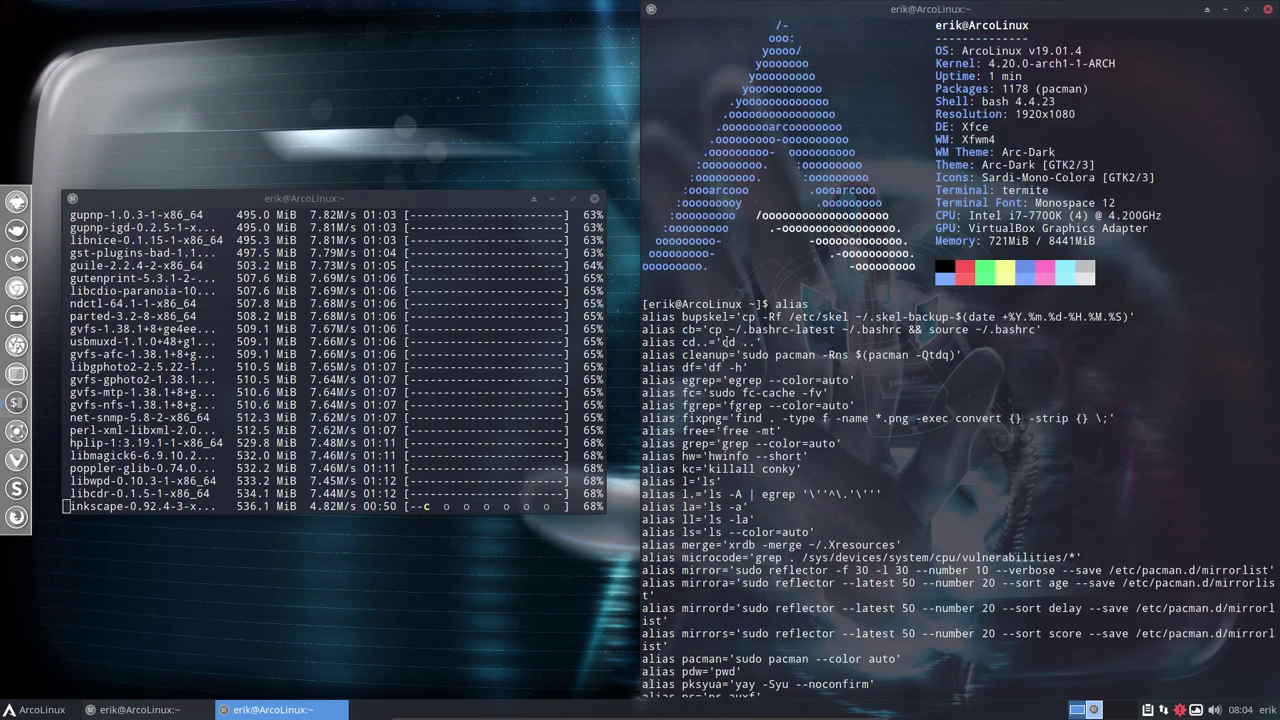
pyautogui.scroll(-7, 727, 342)
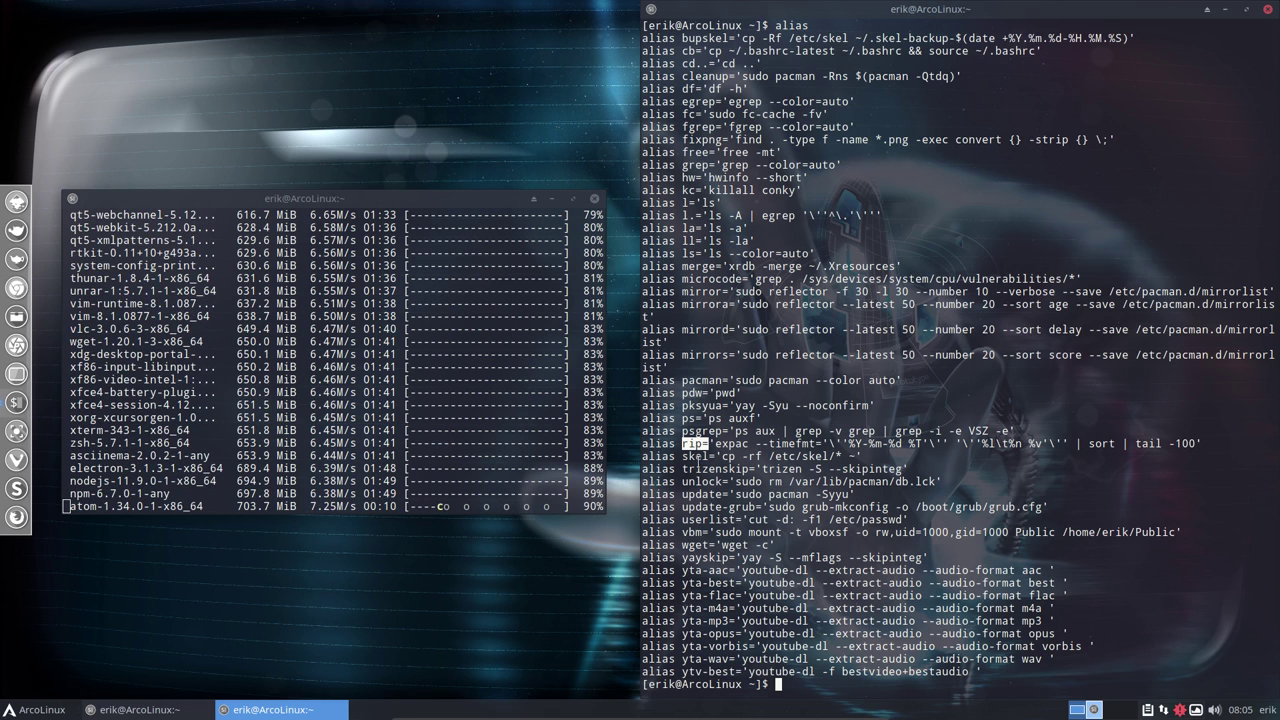
# Highlight the skel alias name and its /etc/skel/ path while the upgrade installs
pyautogui.doubleClick(697, 456)
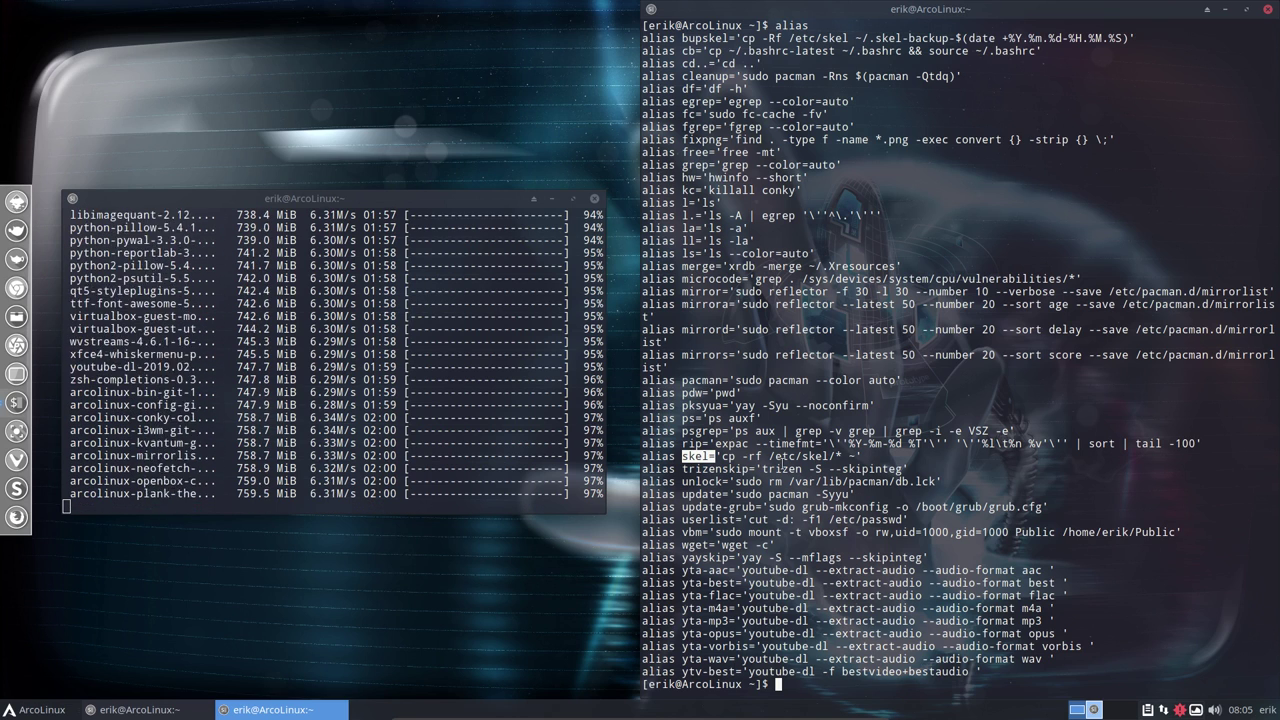
pyautogui.moveTo(768, 456); pyautogui.dragTo(838, 457)
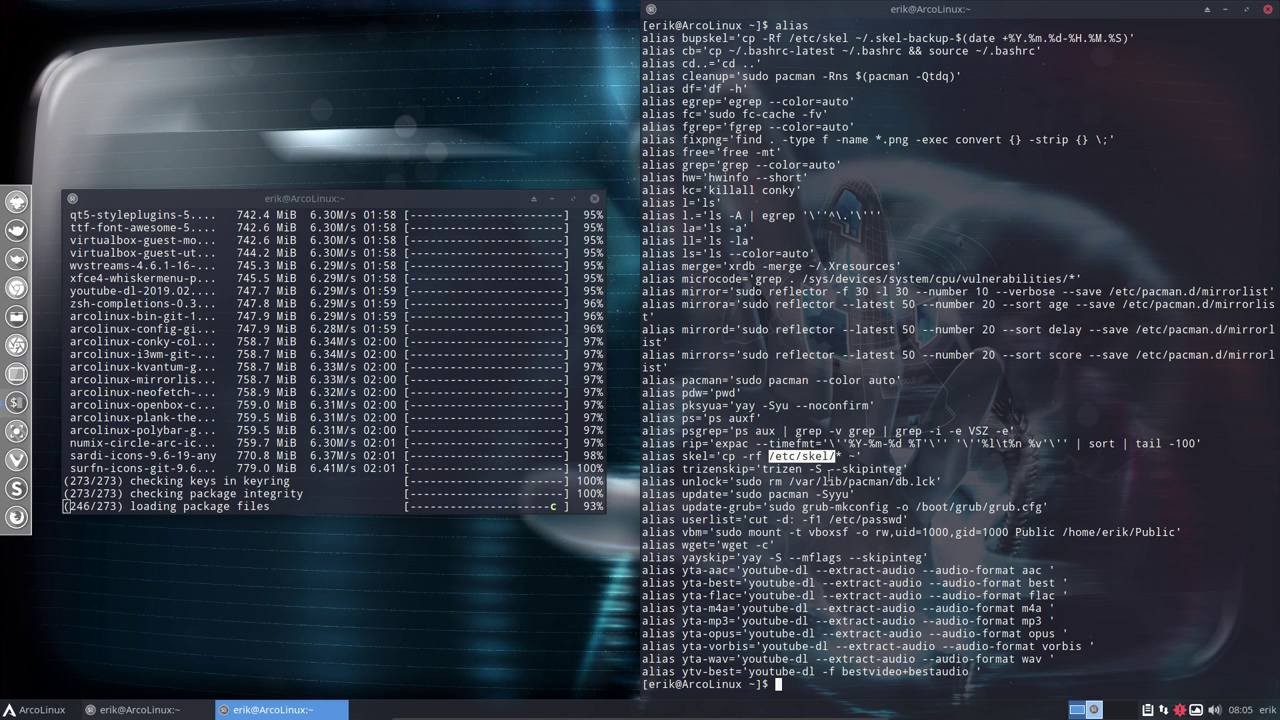
pyautogui.click(820, 456)
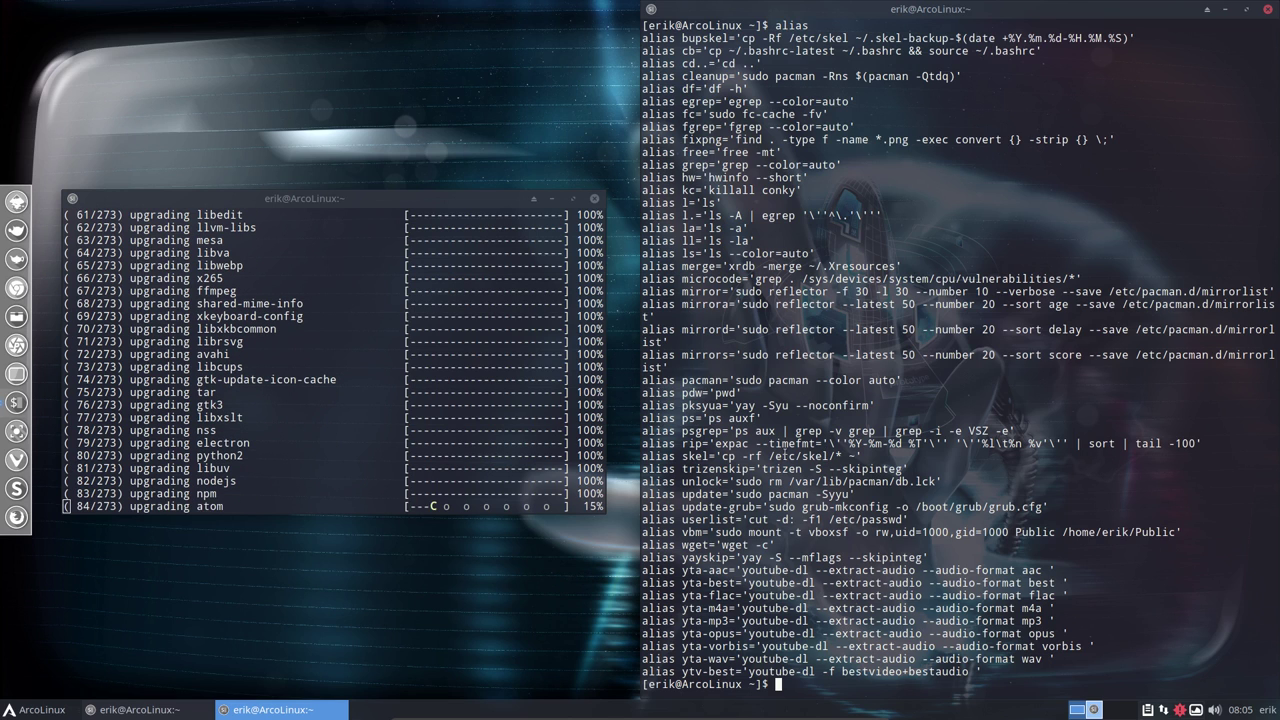
pyautogui.moveTo(770, 456); pyautogui.dragTo(835, 456)
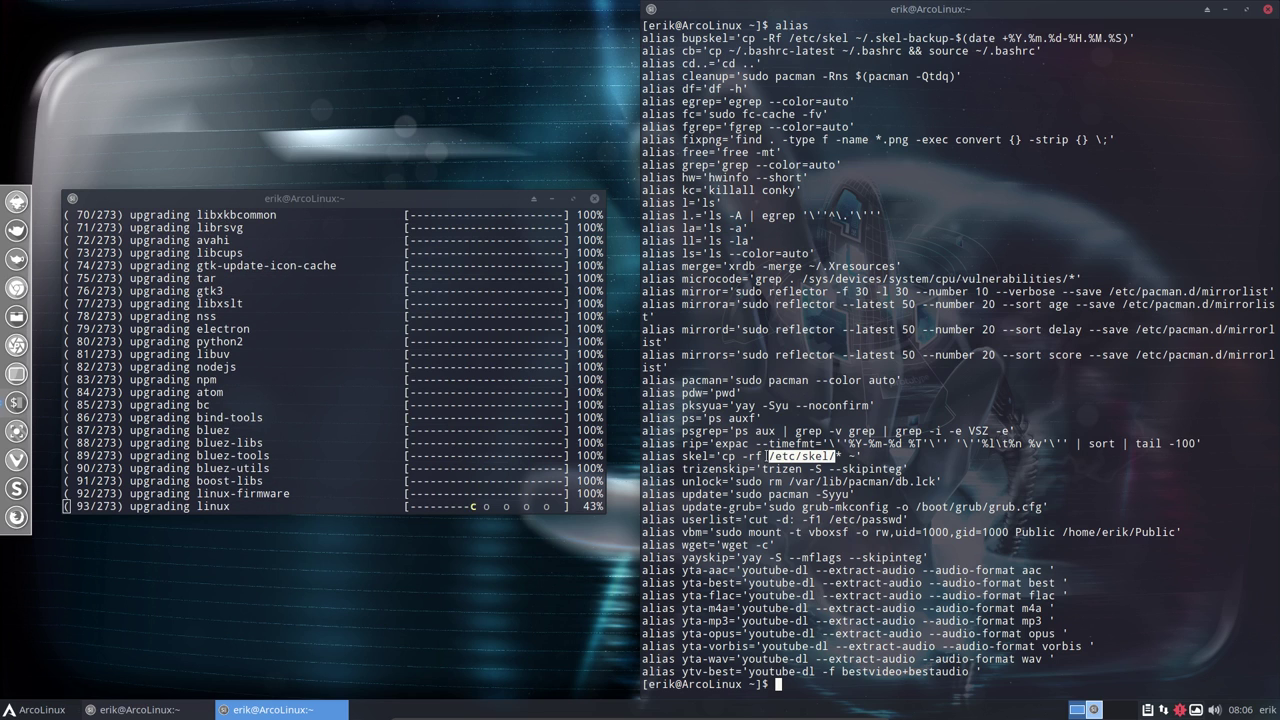
pyautogui.doubleClick(699, 456)
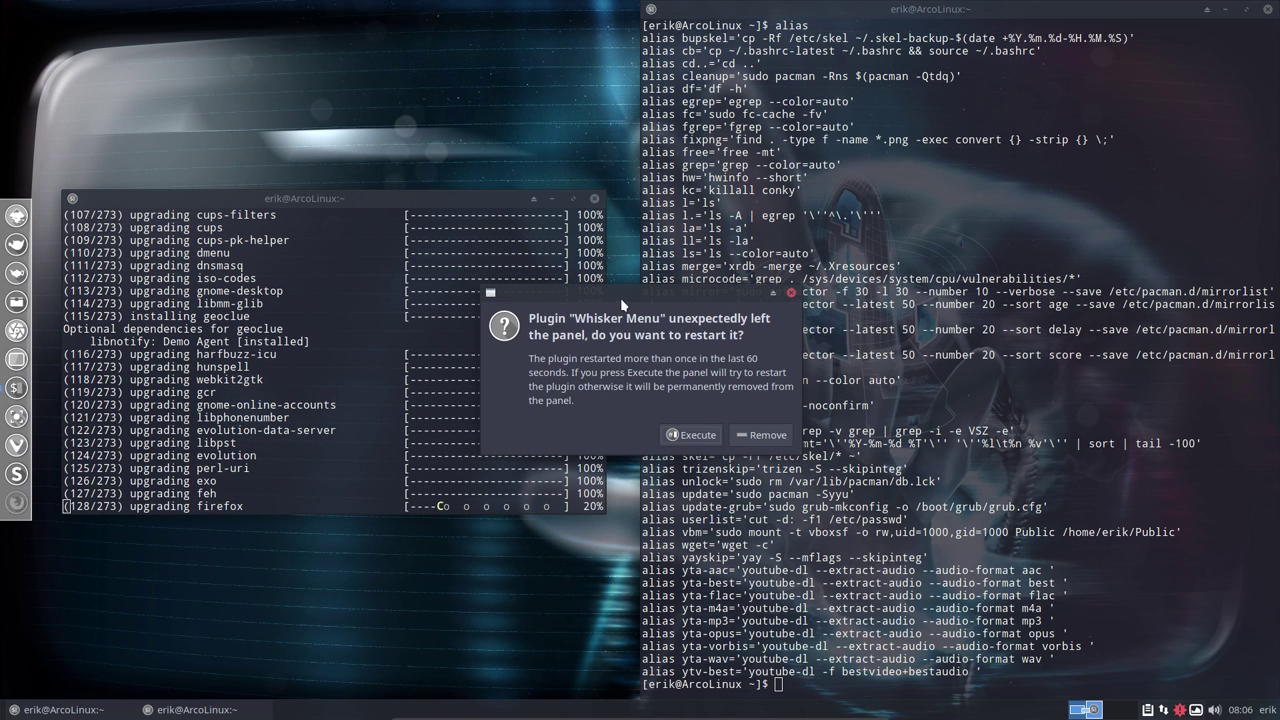
# Move the Whisker Menu dialog top-left, lower the upgrade terminal, and restart the plugin with Execute
pyautogui.moveTo(629, 290); pyautogui.dragTo(307, 418)
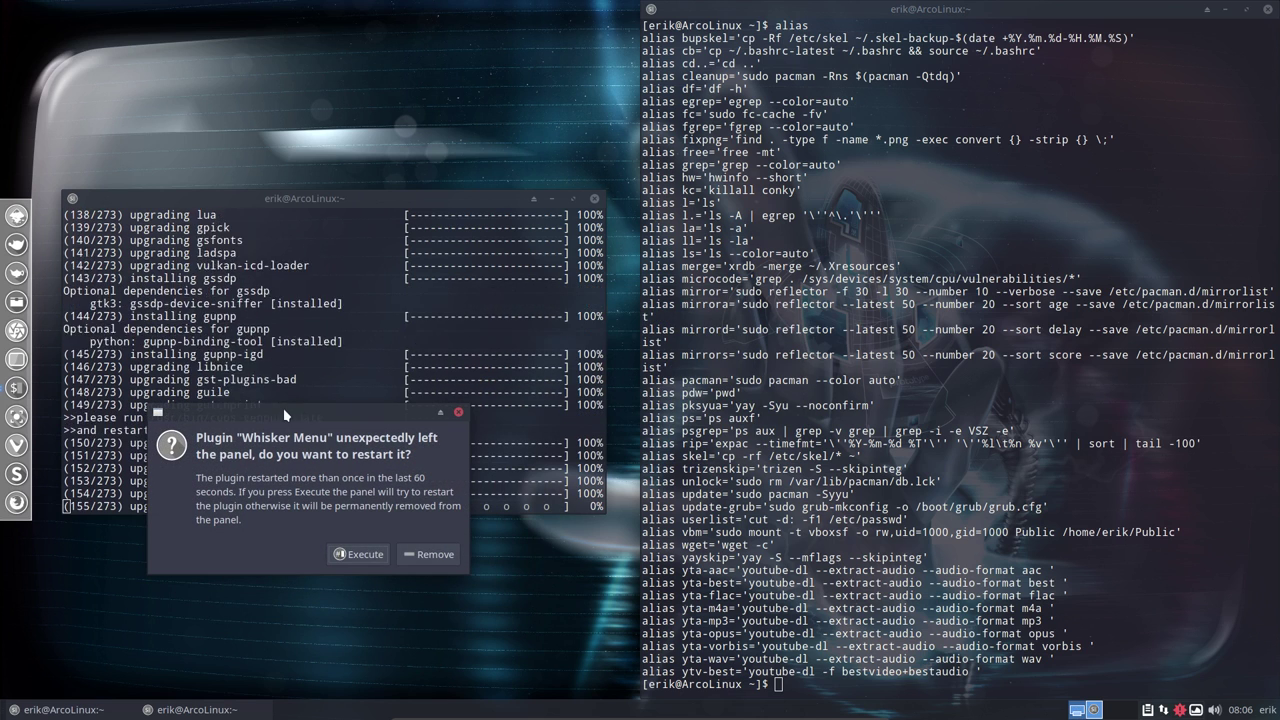
pyautogui.moveTo(266, 410); pyautogui.dragTo(302, 32)
pyautogui.moveTo(161, 195); pyautogui.dragTo(161, 283)
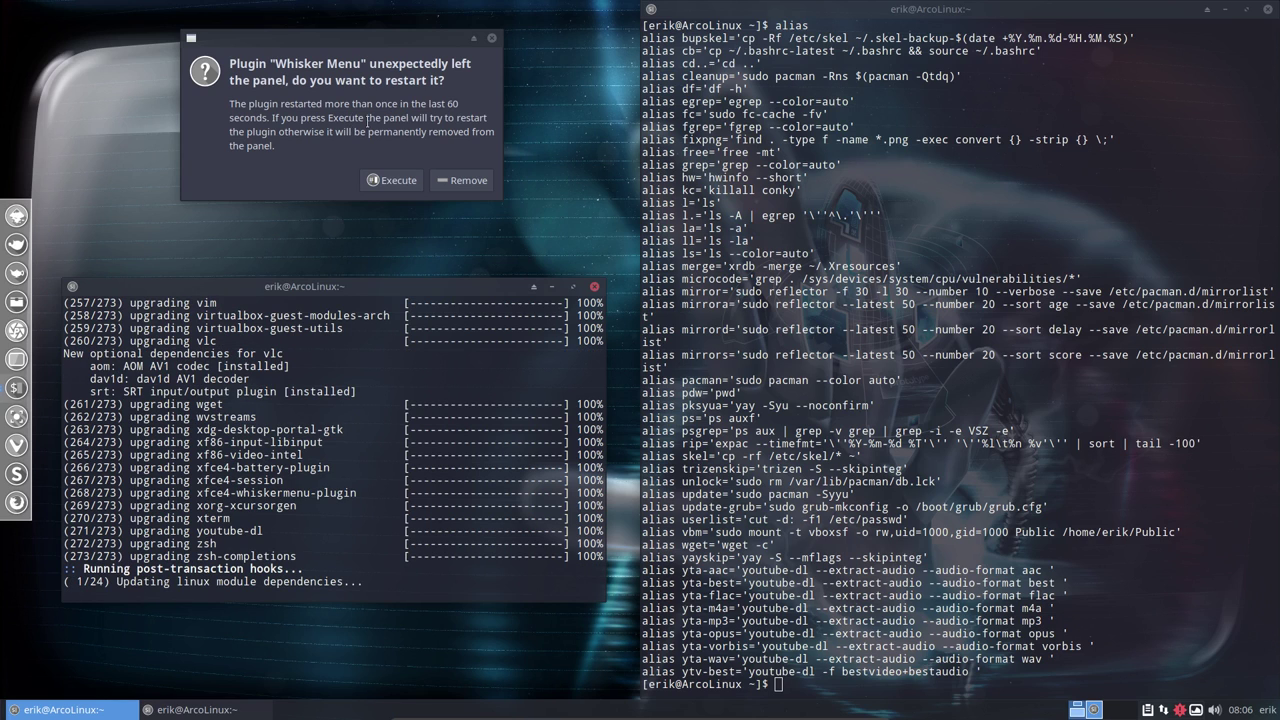
pyautogui.click(391, 182)
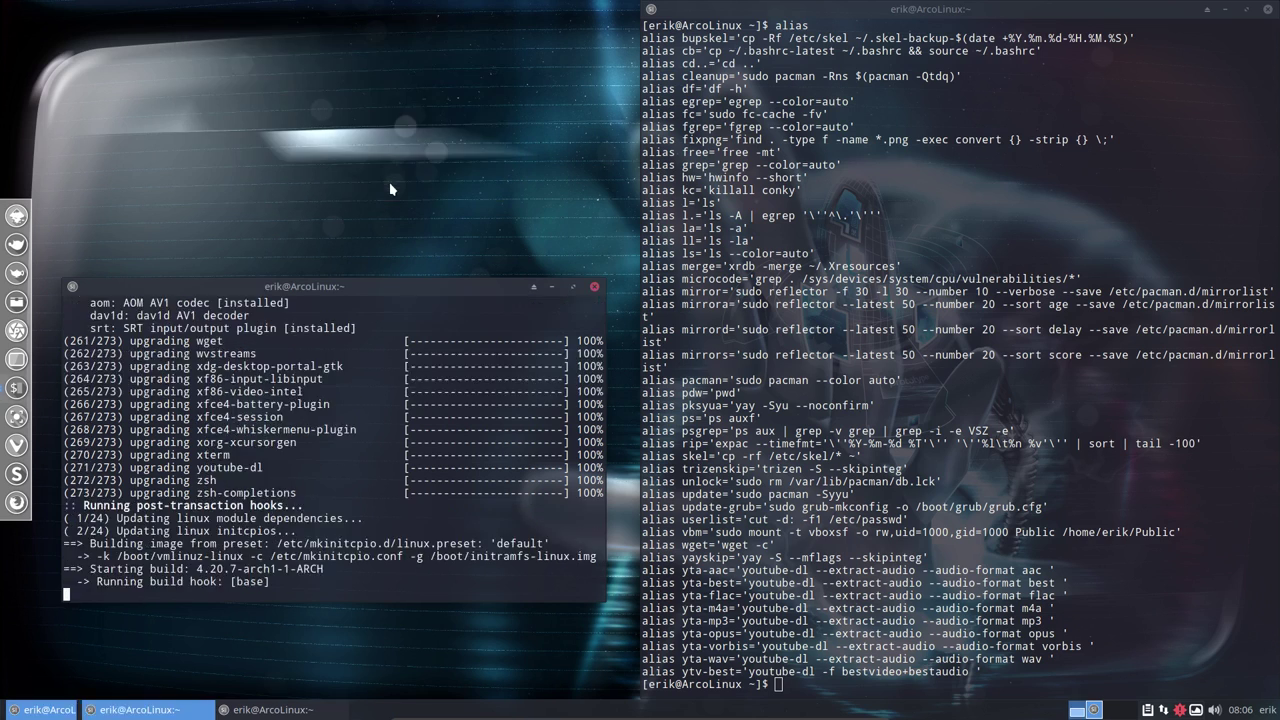
pyautogui.click(42, 709)
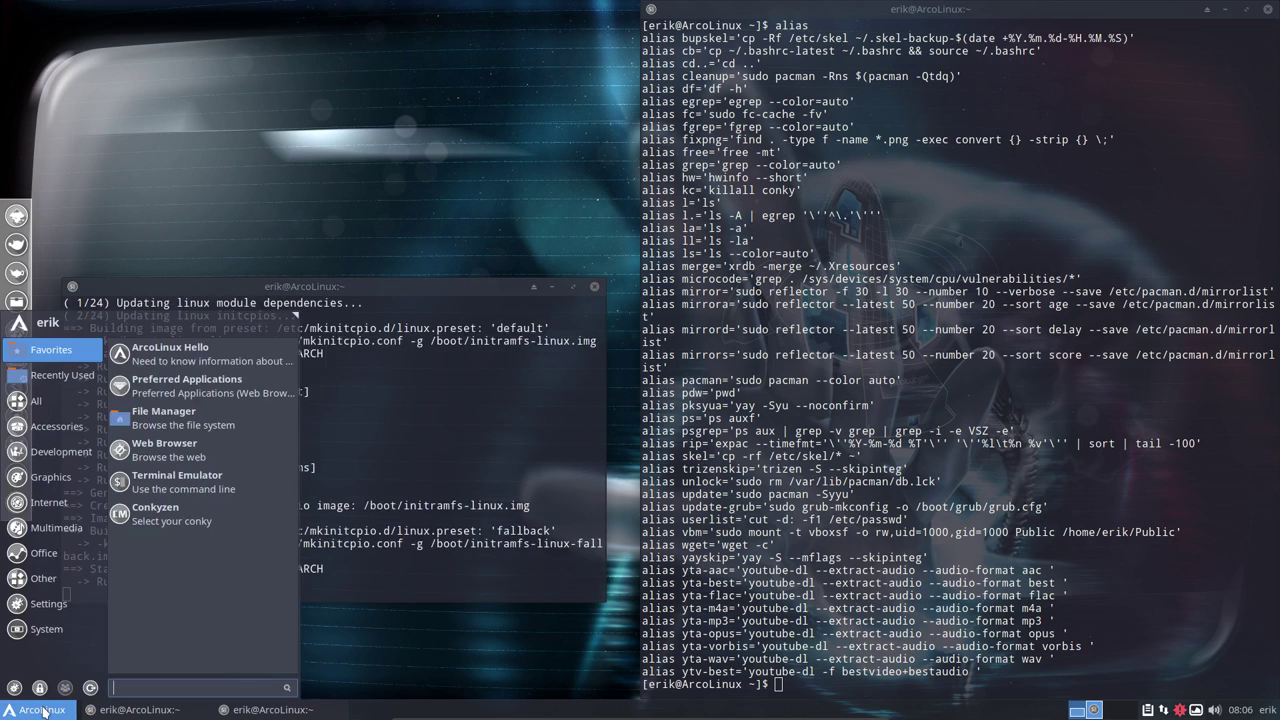
pyautogui.click(42, 709)
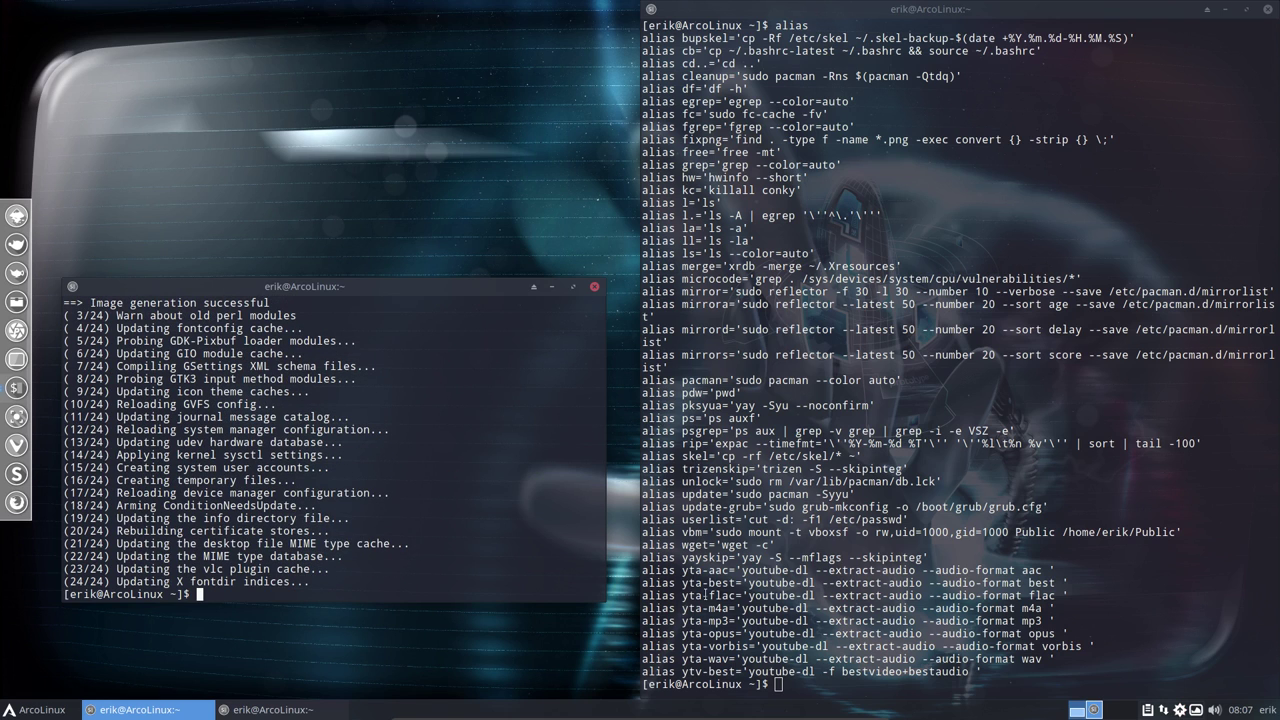
pyautogui.doubleClick(689, 405)
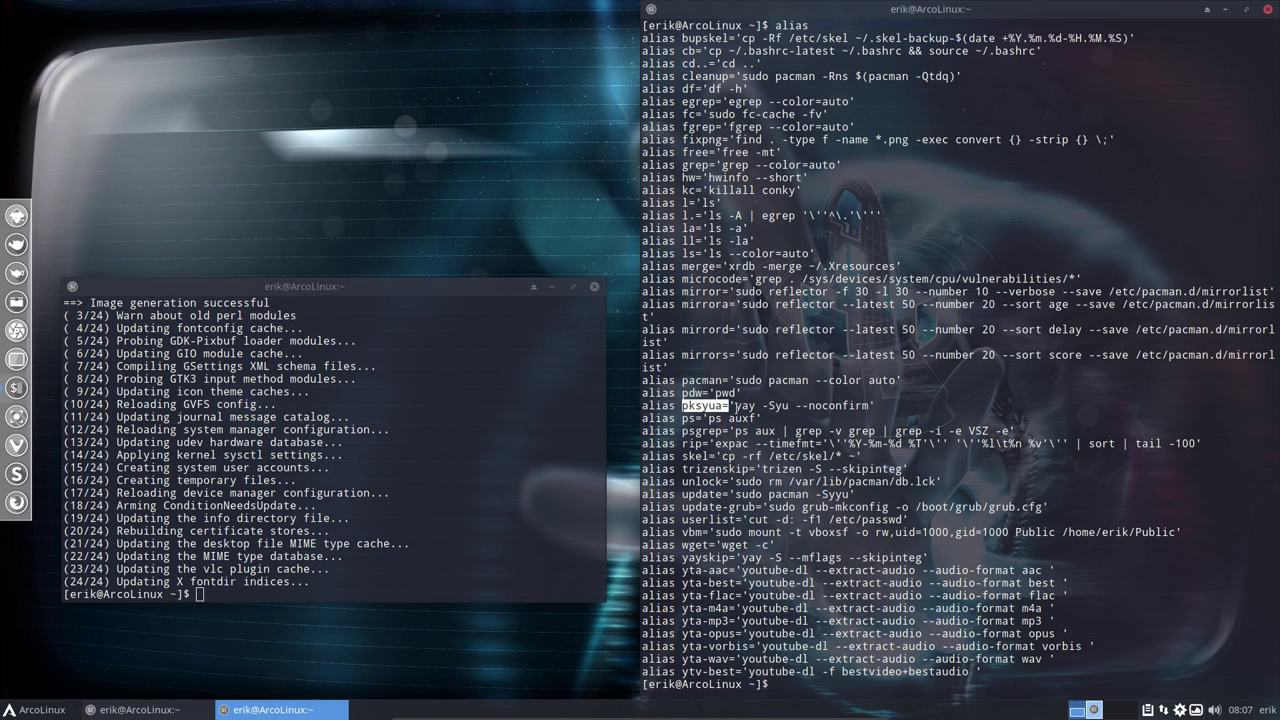
pyautogui.moveTo(736, 405); pyautogui.dragTo(790, 405)
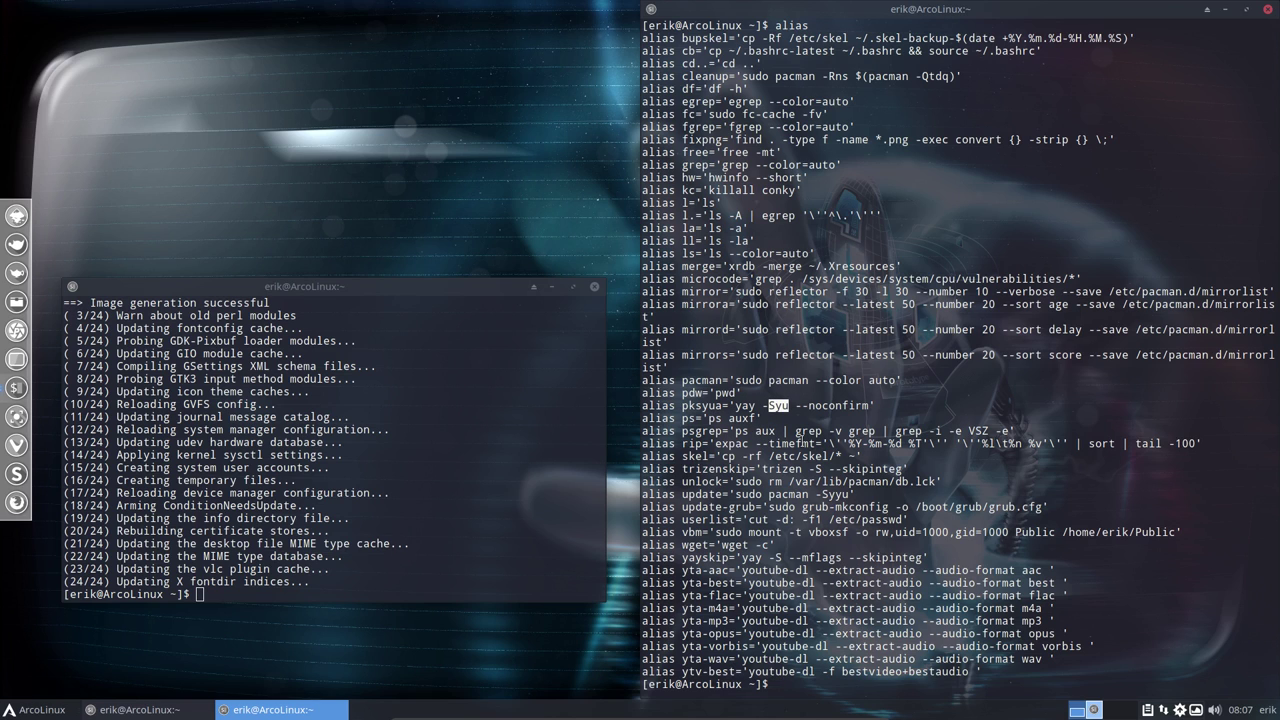
pyautogui.click(790, 406)
pyautogui.click(422, 555)
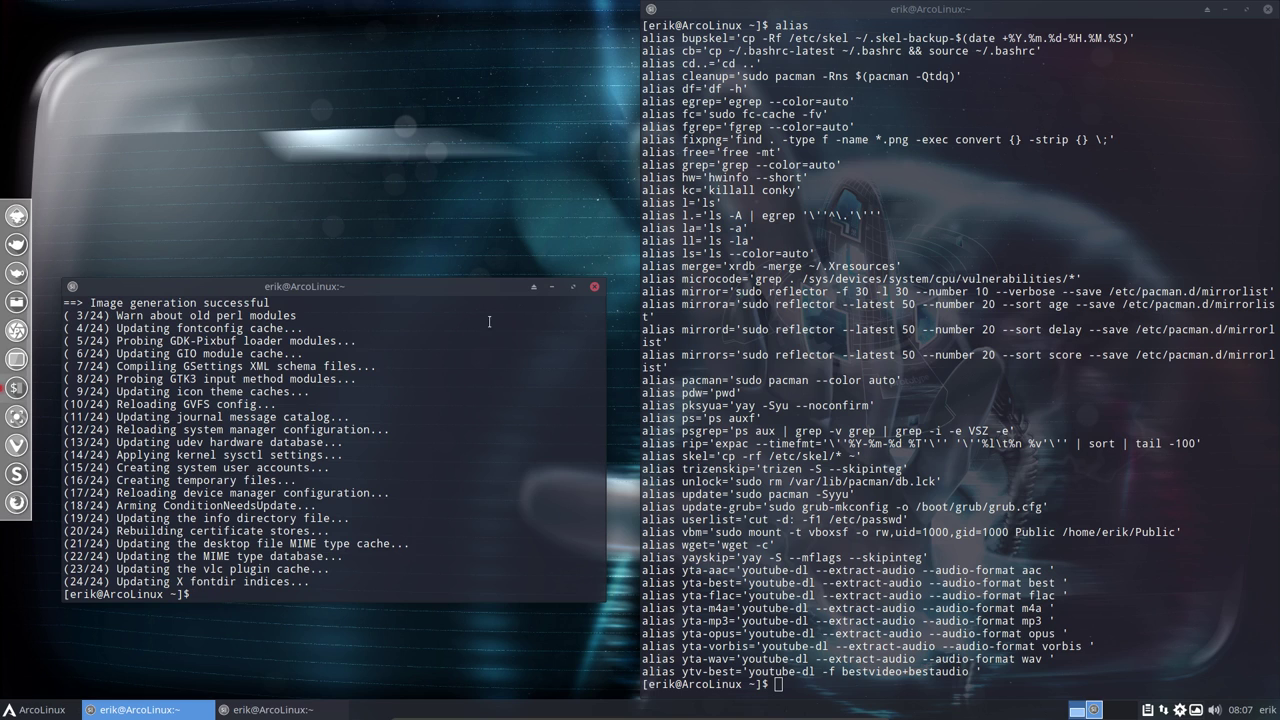
pyautogui.doubleClick(700, 38)
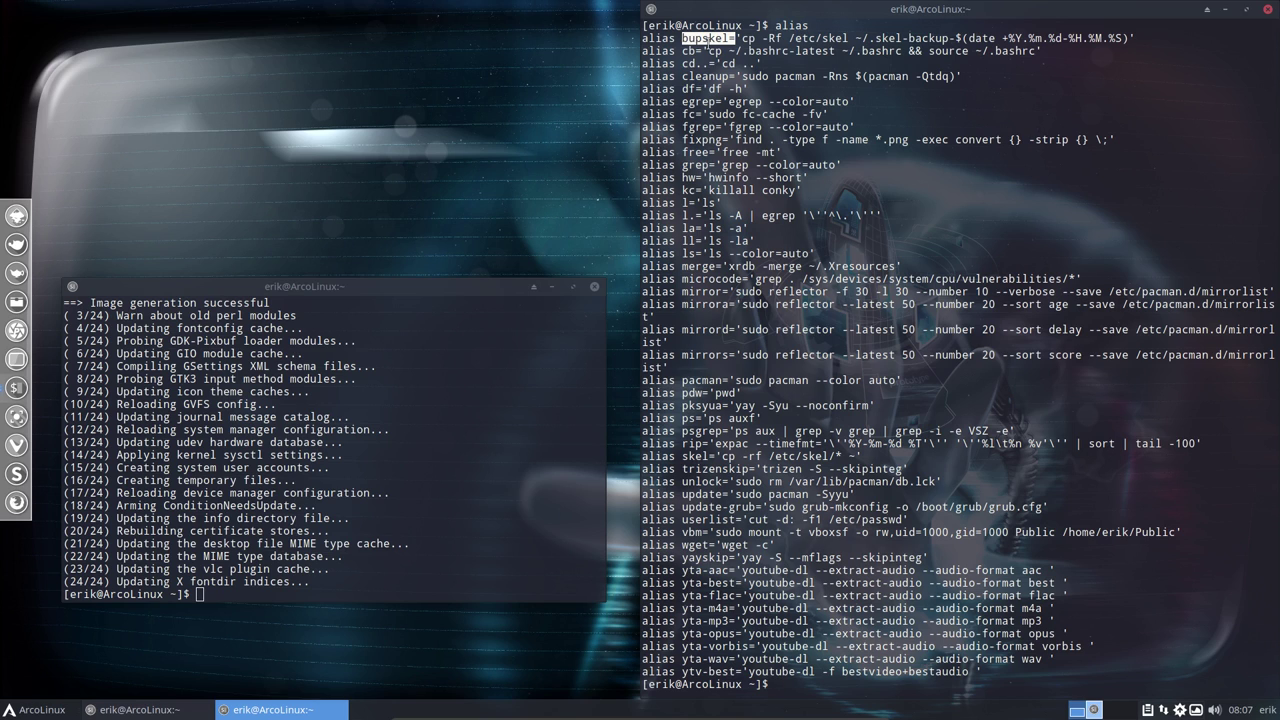
# Enter pksyua at the left terminal's prompt without running it, correcting typos
pyautogui.click(224, 588)
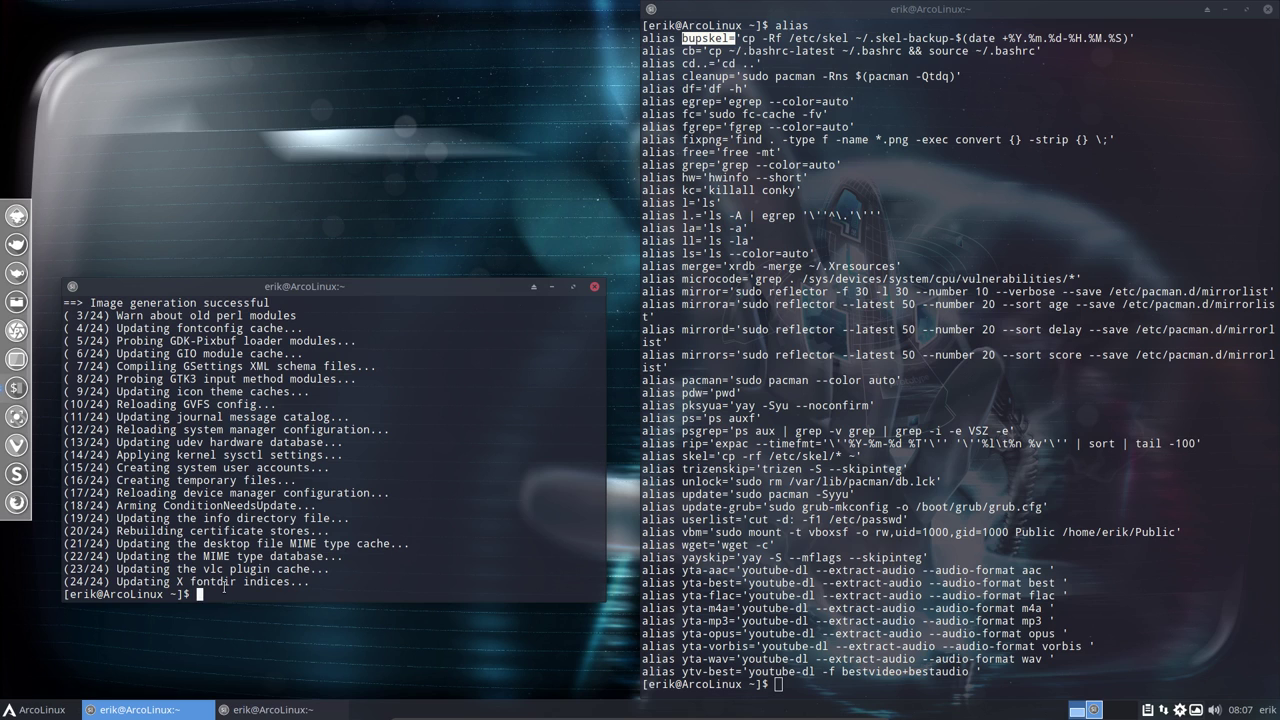
pyautogui.write('pksuy')
pyautogui.press('BackSpace')
pyautogui.press('BackSpace')
pyautogui.write('ya')
pyautogui.press('BackSpace')
pyautogui.write('ua')
# Browse in Thunar from File System into /etc and jump to pacman.conf with pacman.con
pyautogui.click(16, 301)
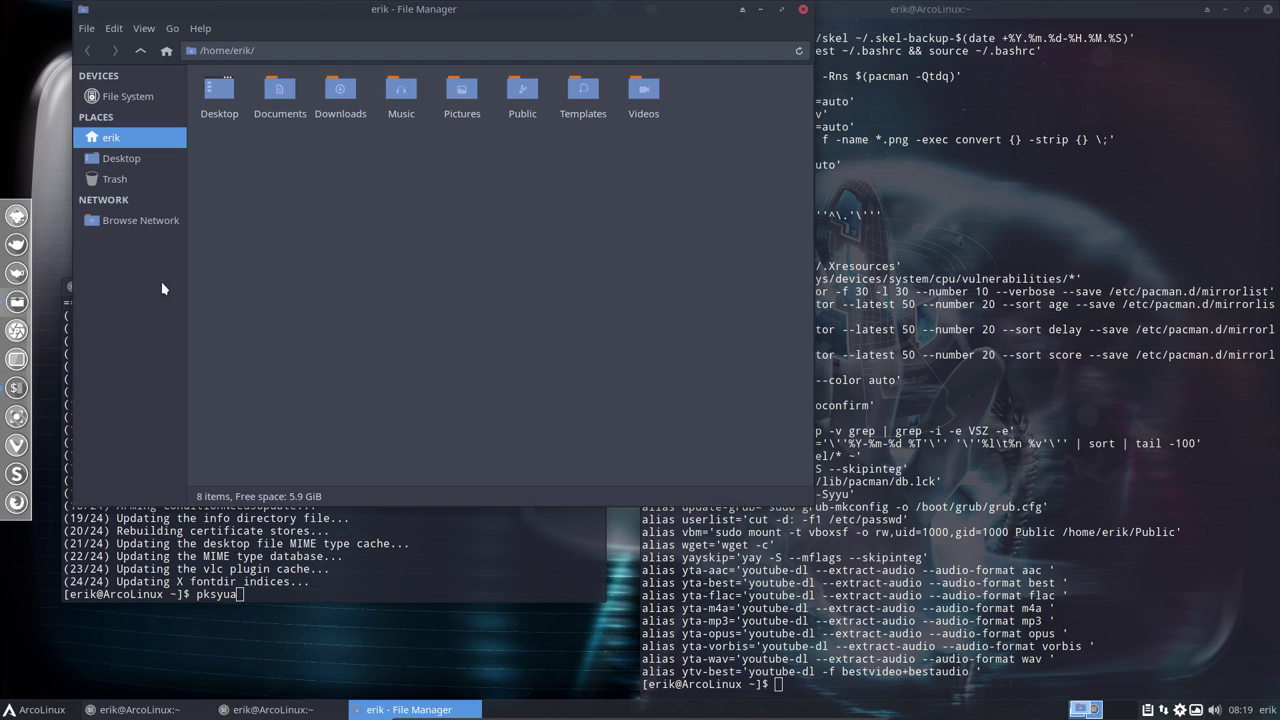
pyautogui.click(140, 96)
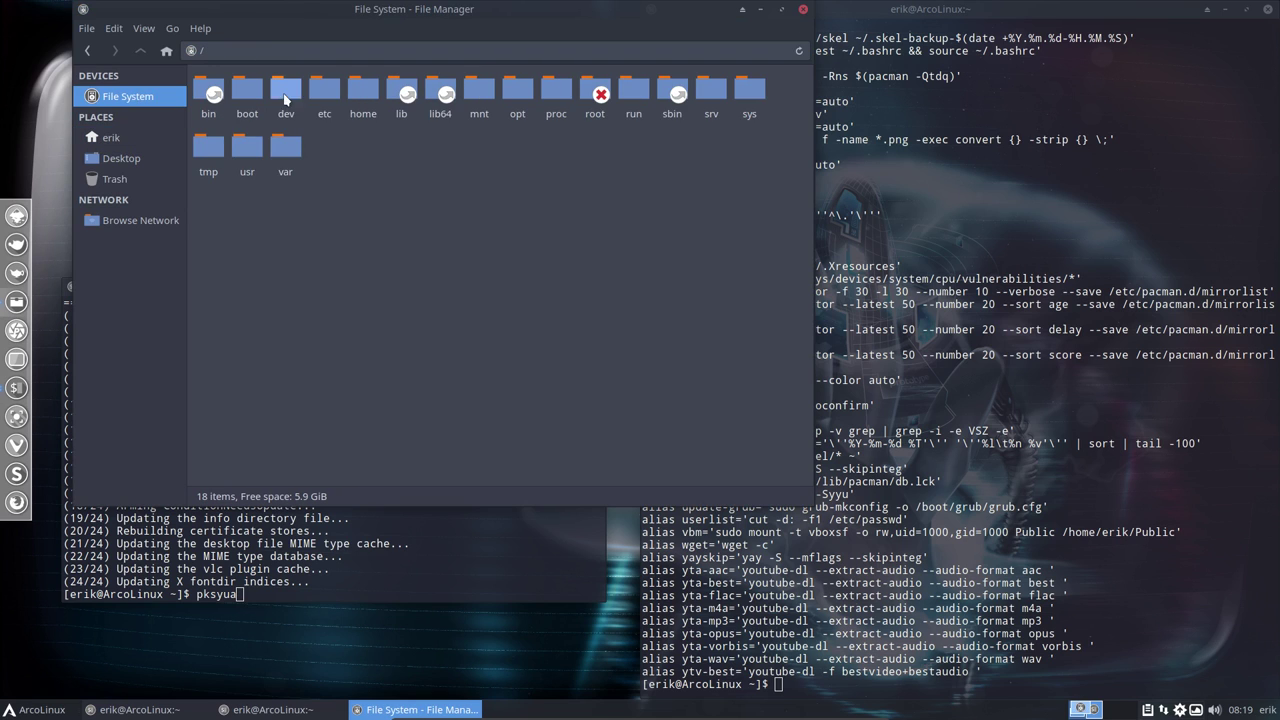
pyautogui.doubleClick(325, 92)
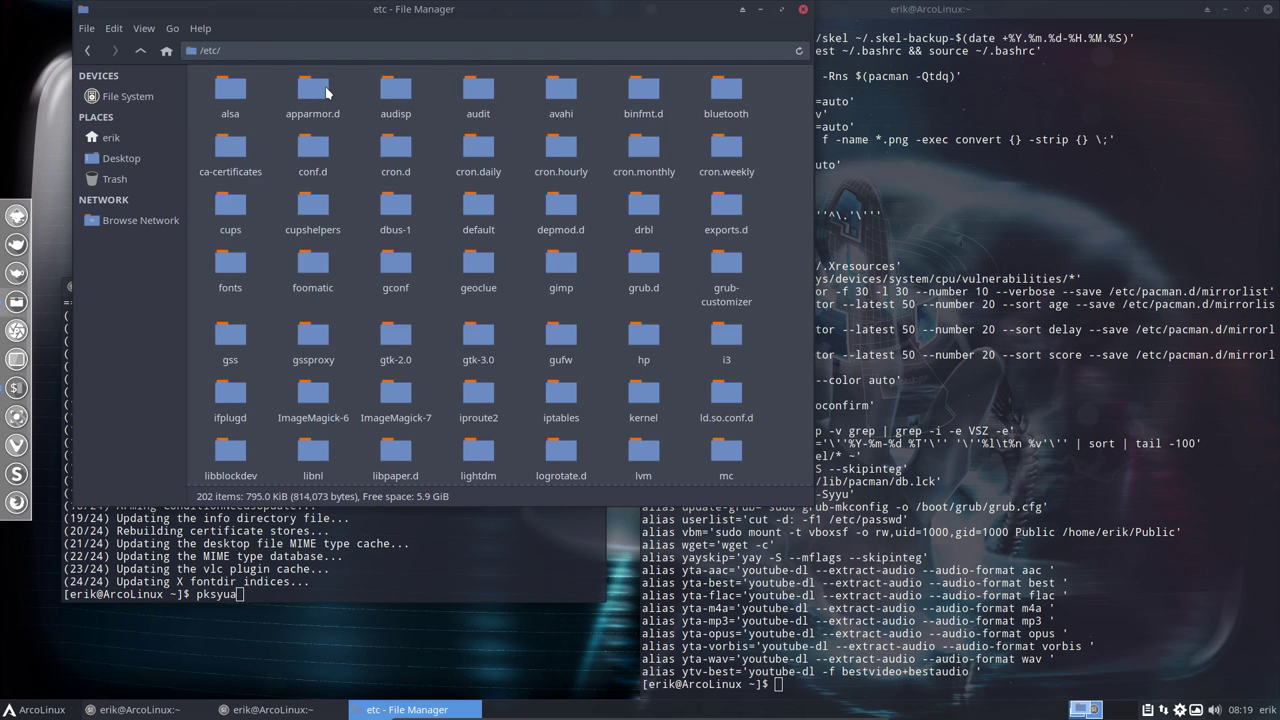
pyautogui.write('pacman.con')
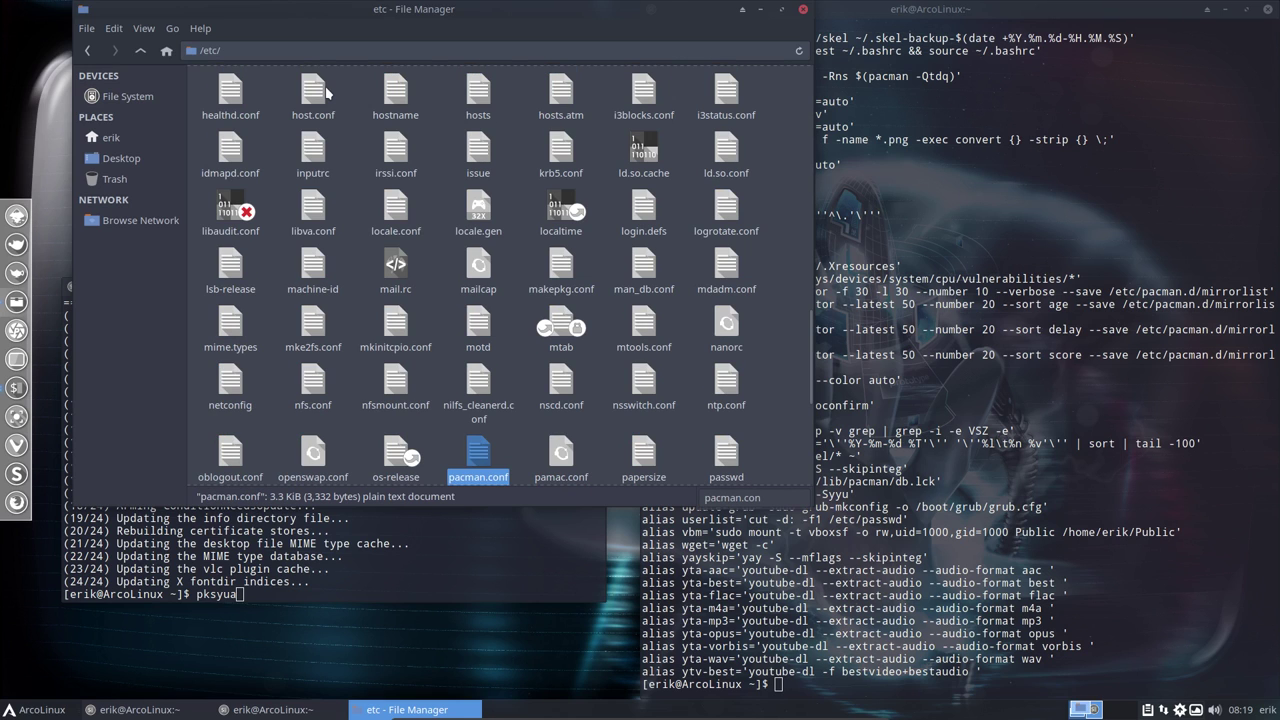
# Open pacman.conf maximized in Sublime Text and scroll to the core, extra and community repositories
pyautogui.doubleClick(476, 453)
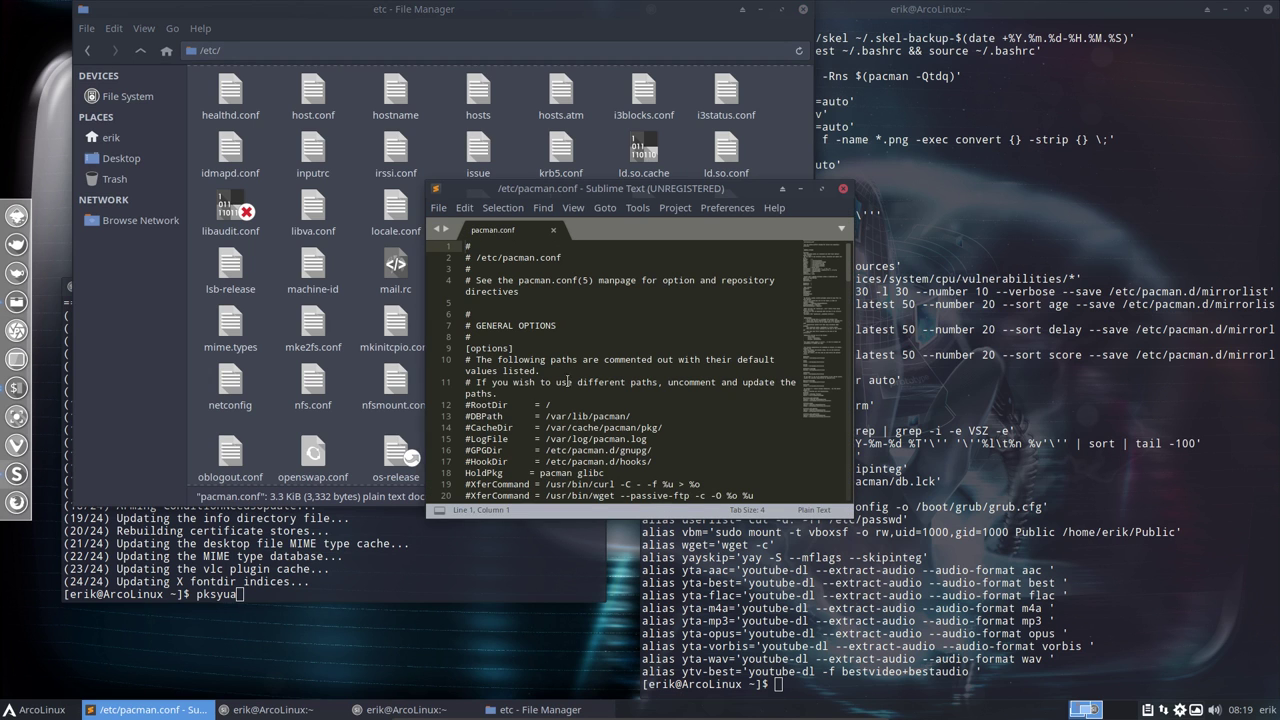
pyautogui.doubleClick(745, 196)
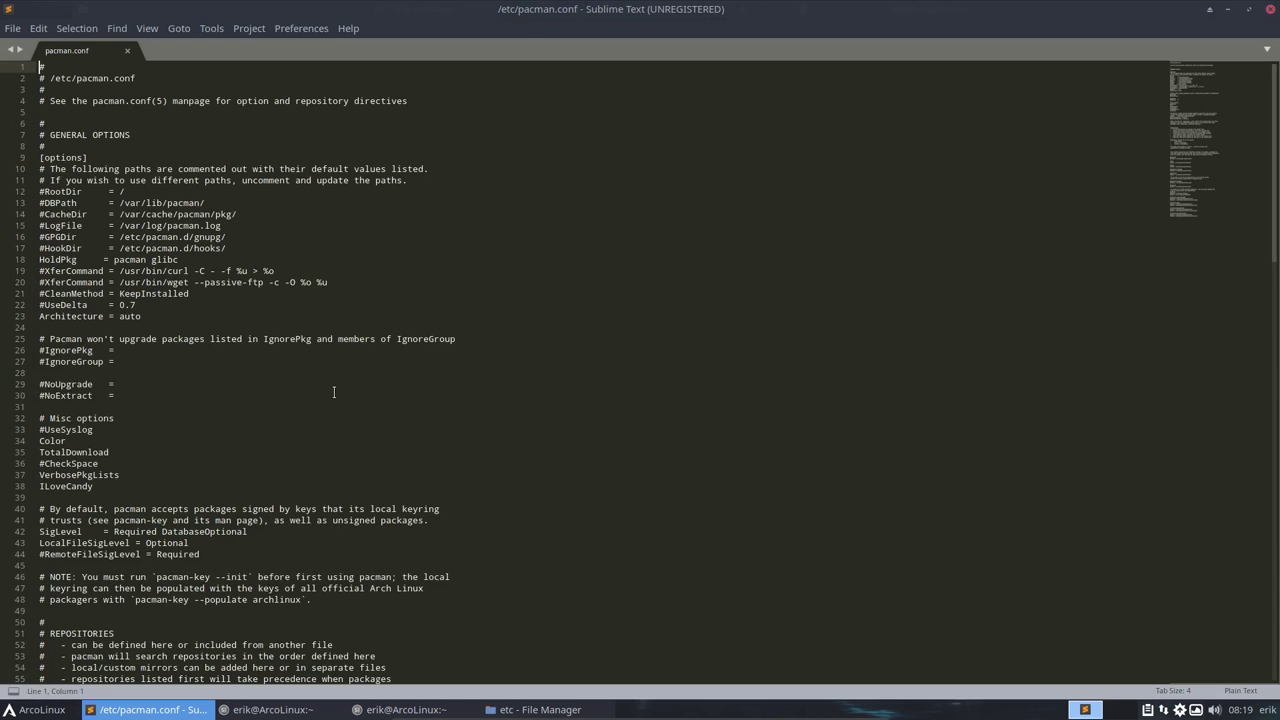
pyautogui.keyDown('ctrl'); pyautogui.scroll(3, 334, 392); pyautogui.keyUp('ctrl')
pyautogui.scroll(-10, 334, 392)
pyautogui.scroll(-5, 334, 392)
pyautogui.scroll(-3, 334, 392)
pyautogui.scroll(-5, 334, 392)
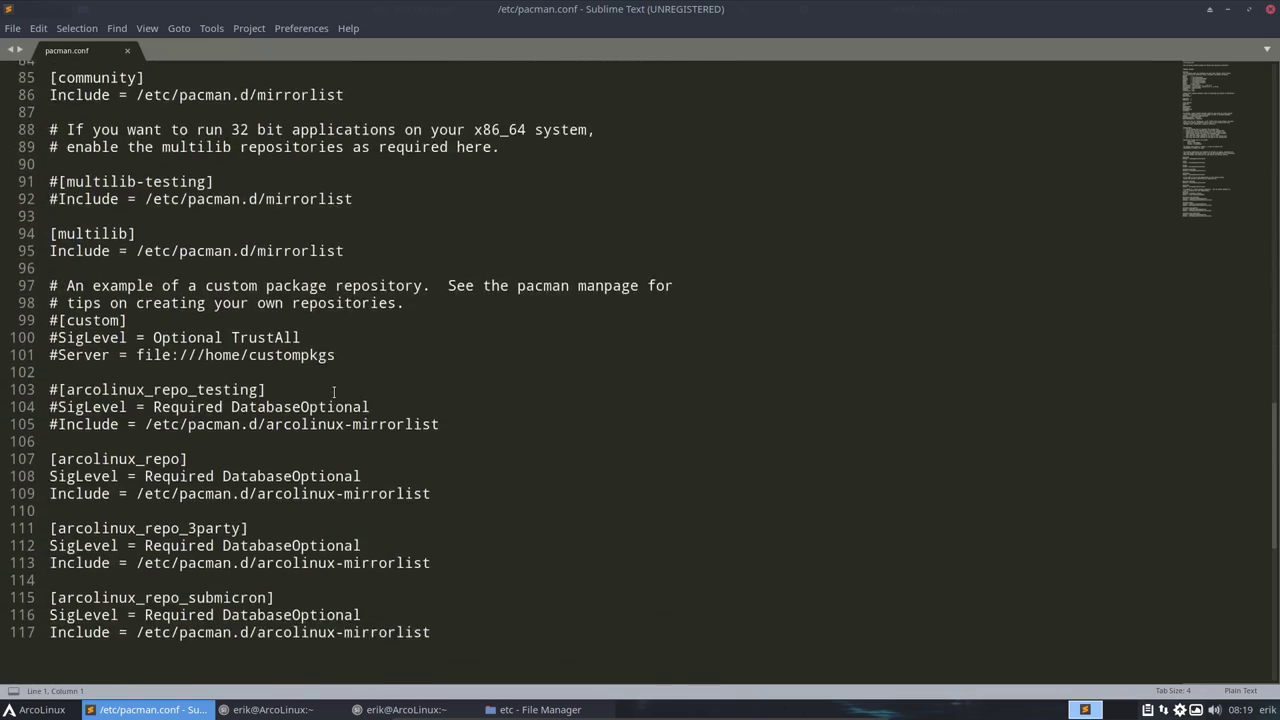
pyautogui.scroll(6, 310, 385)
pyautogui.scroll(-1, 200, 280)
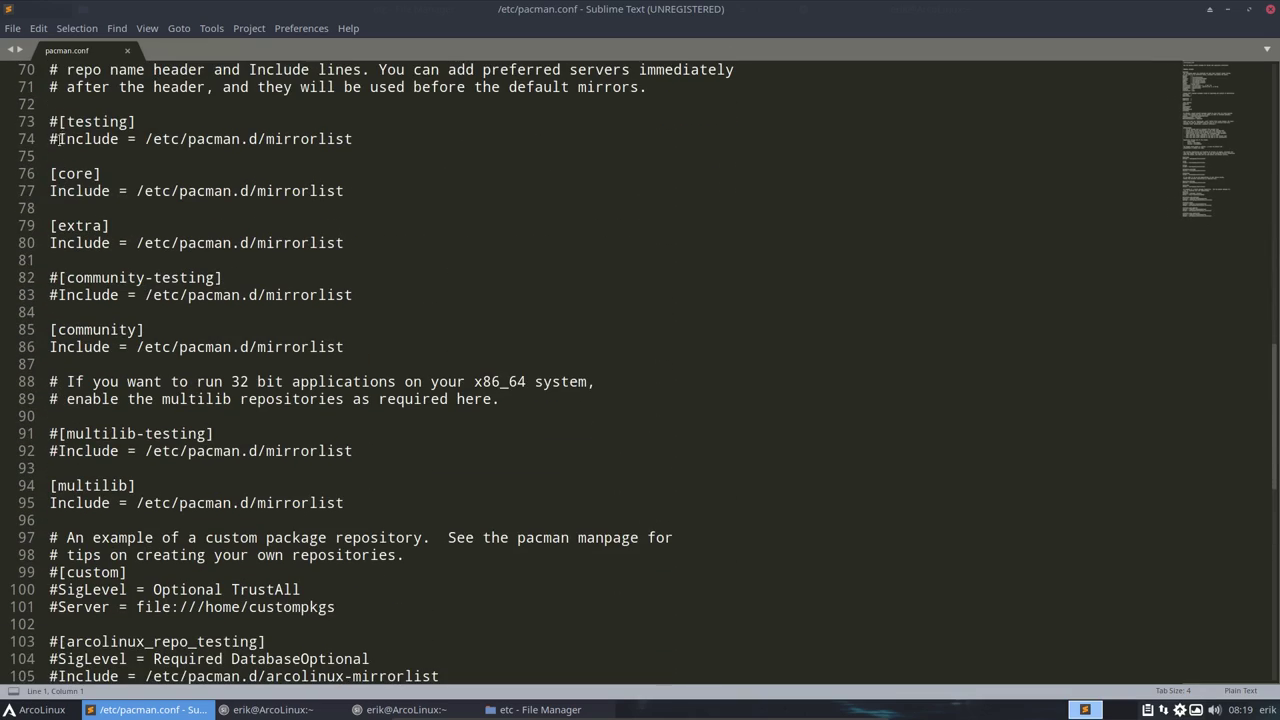
# Apply Perl syntax to pacman.conf and highlight the core, extra and community repository names
pyautogui.click(1240, 692)
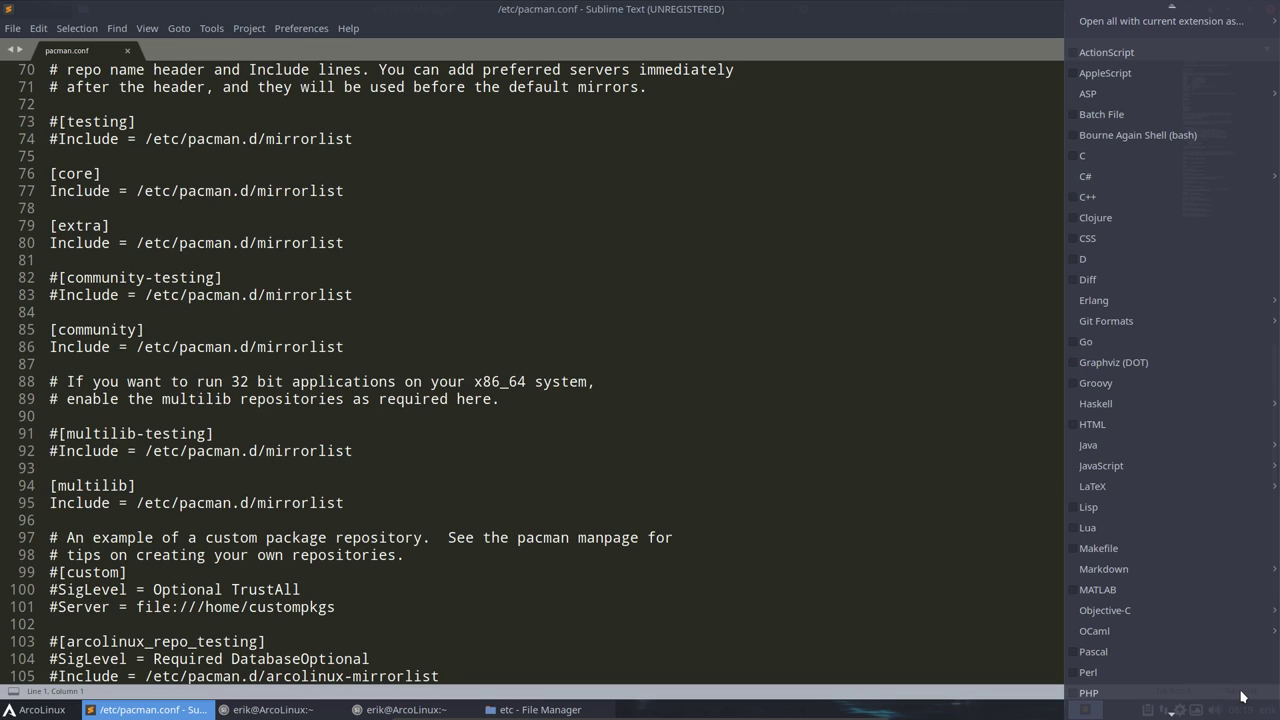
pyautogui.click(1083, 675)
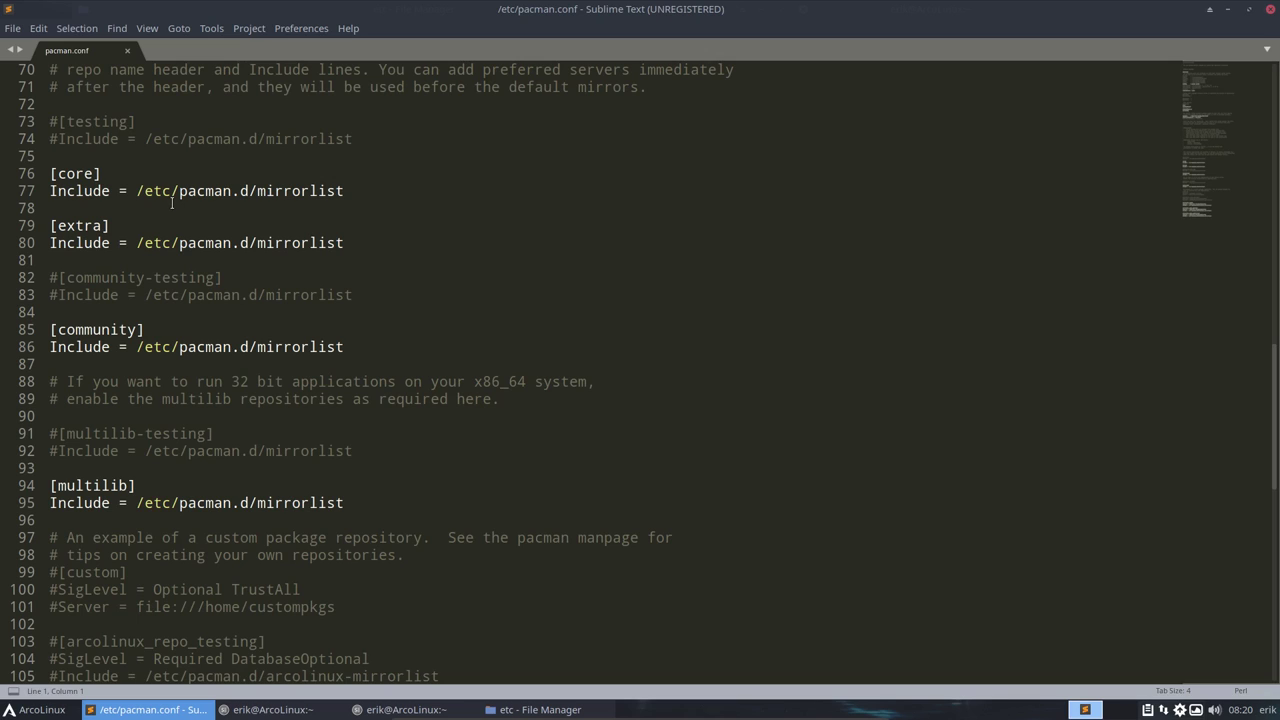
pyautogui.doubleClick(86, 173)
pyautogui.doubleClick(77, 225)
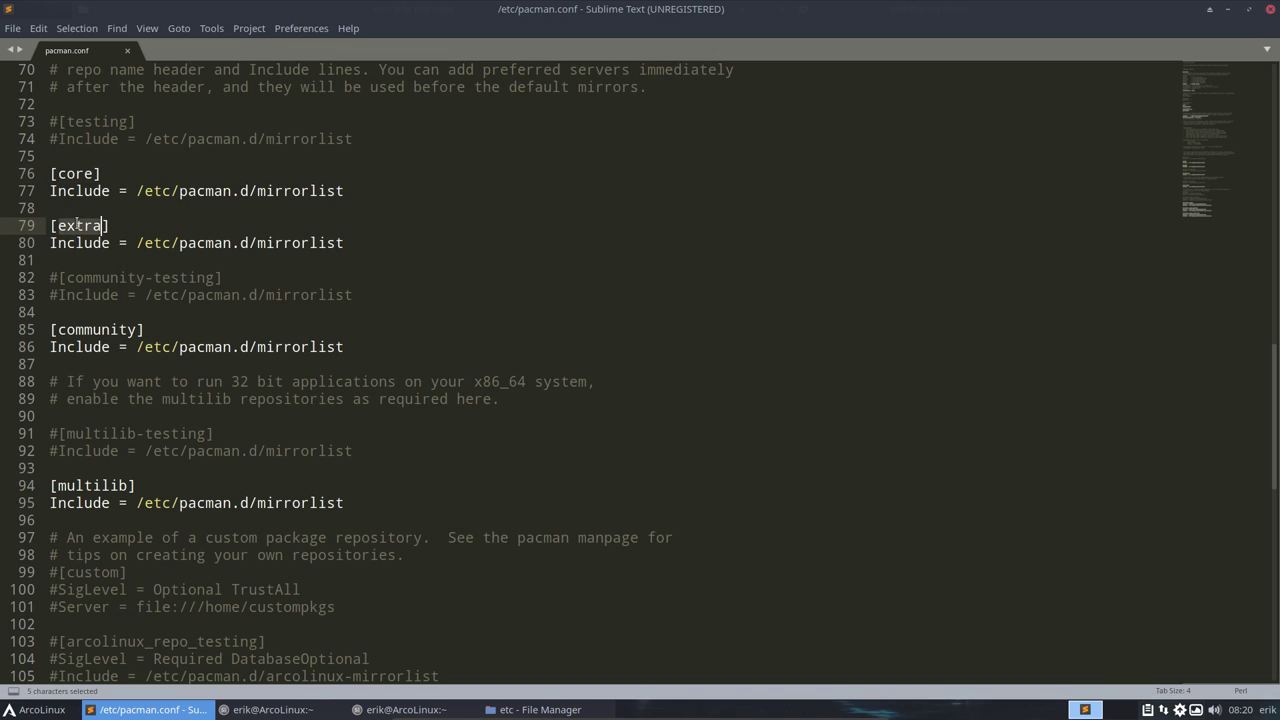
pyautogui.doubleClick(86, 330)
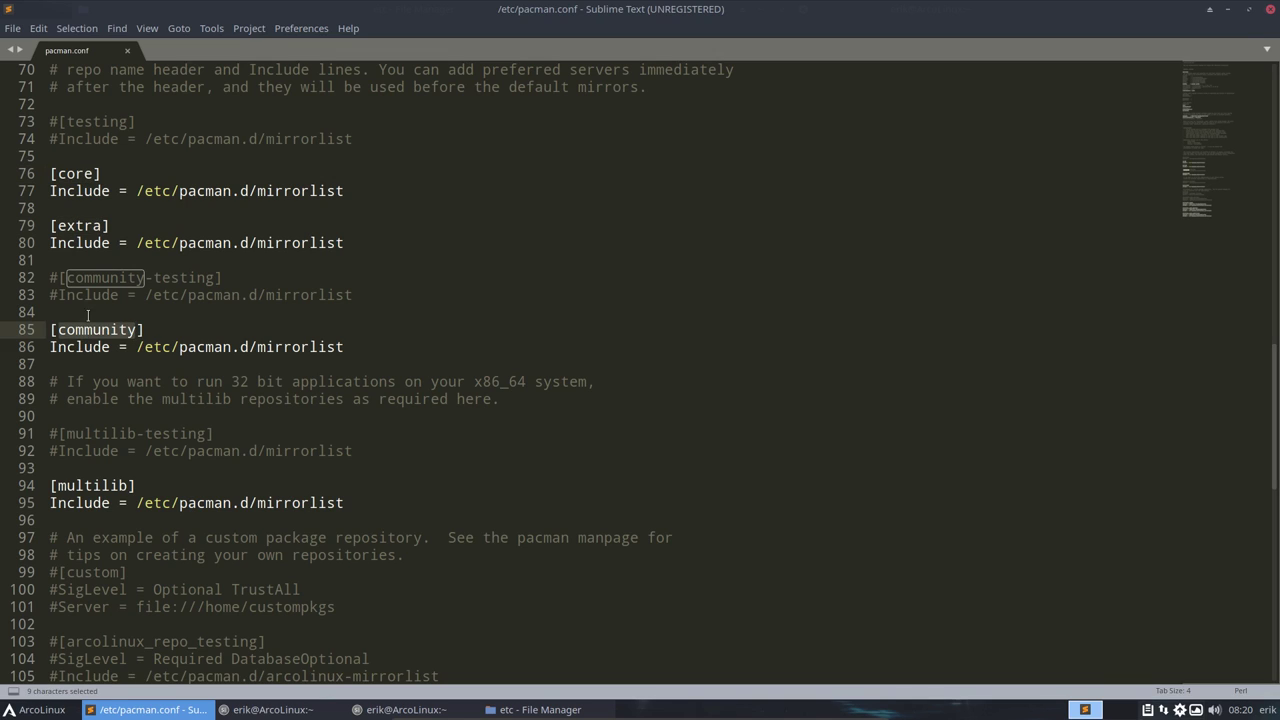
pyautogui.click(93, 266)
# Uncomment the community-testing lines 82–83, then undo to restore both # marks
pyautogui.click(151, 279)
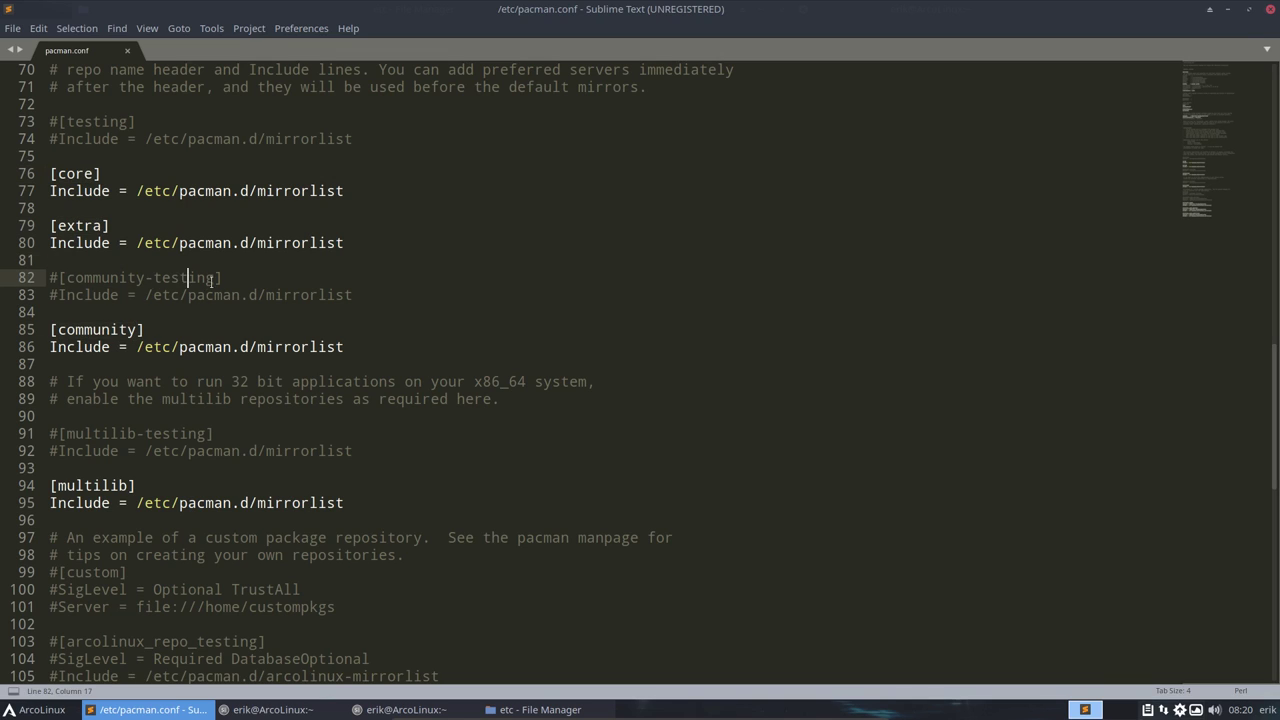
pyautogui.moveTo(214, 279); pyautogui.dragTo(58, 279)
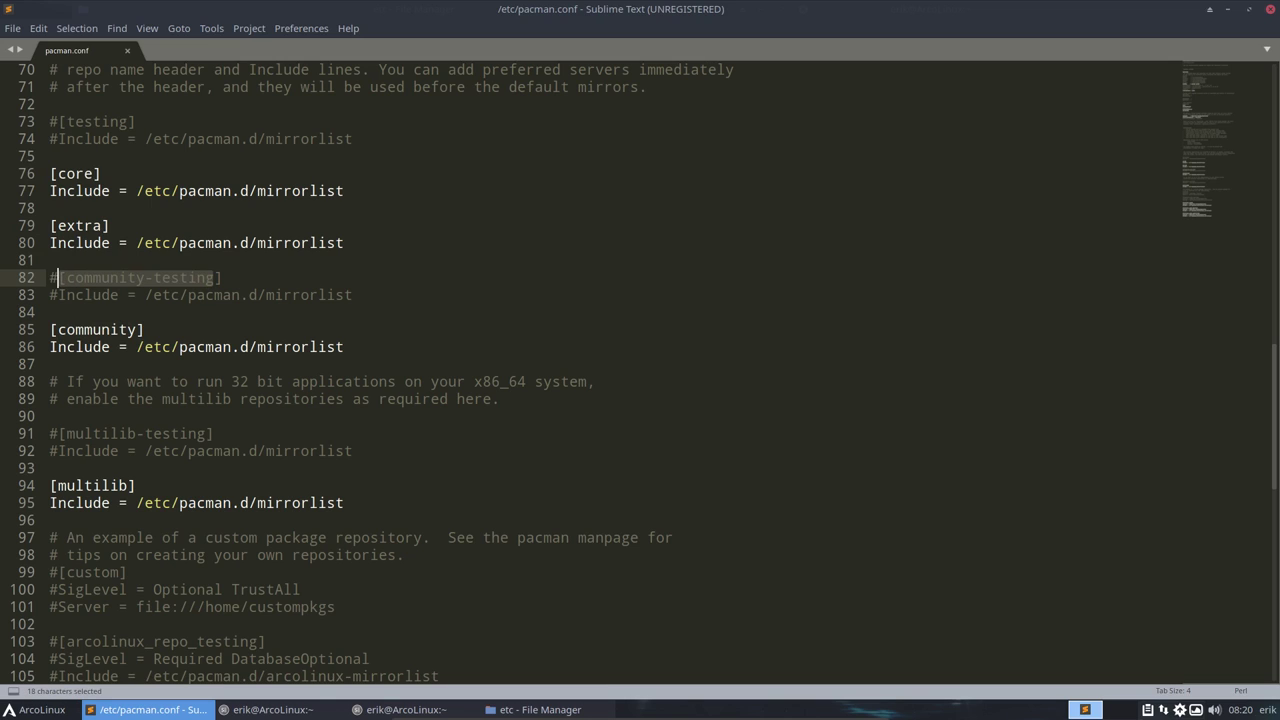
pyautogui.click(60, 280)
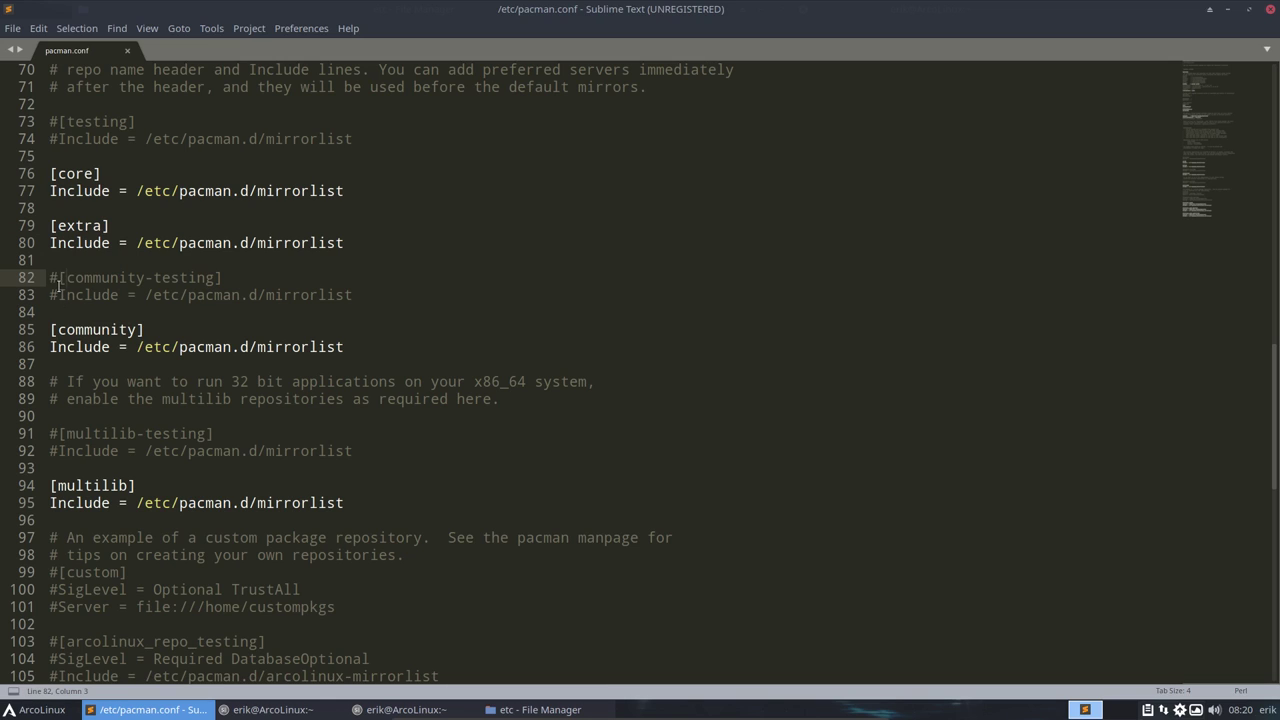
pyautogui.press('BackSpace')
pyautogui.press('Down')
pyautogui.press('Delete')
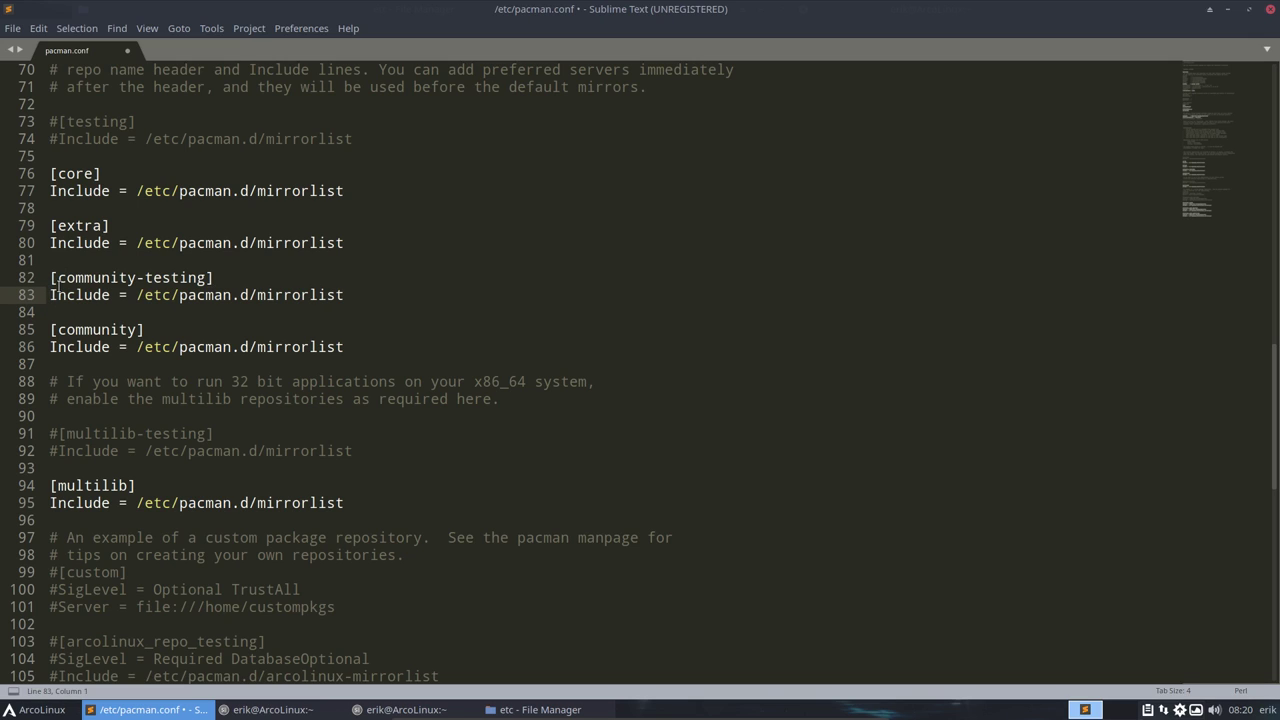
pyautogui.hotkey('ctrl', 'z')
pyautogui.hotkey('ctrl', 'z')
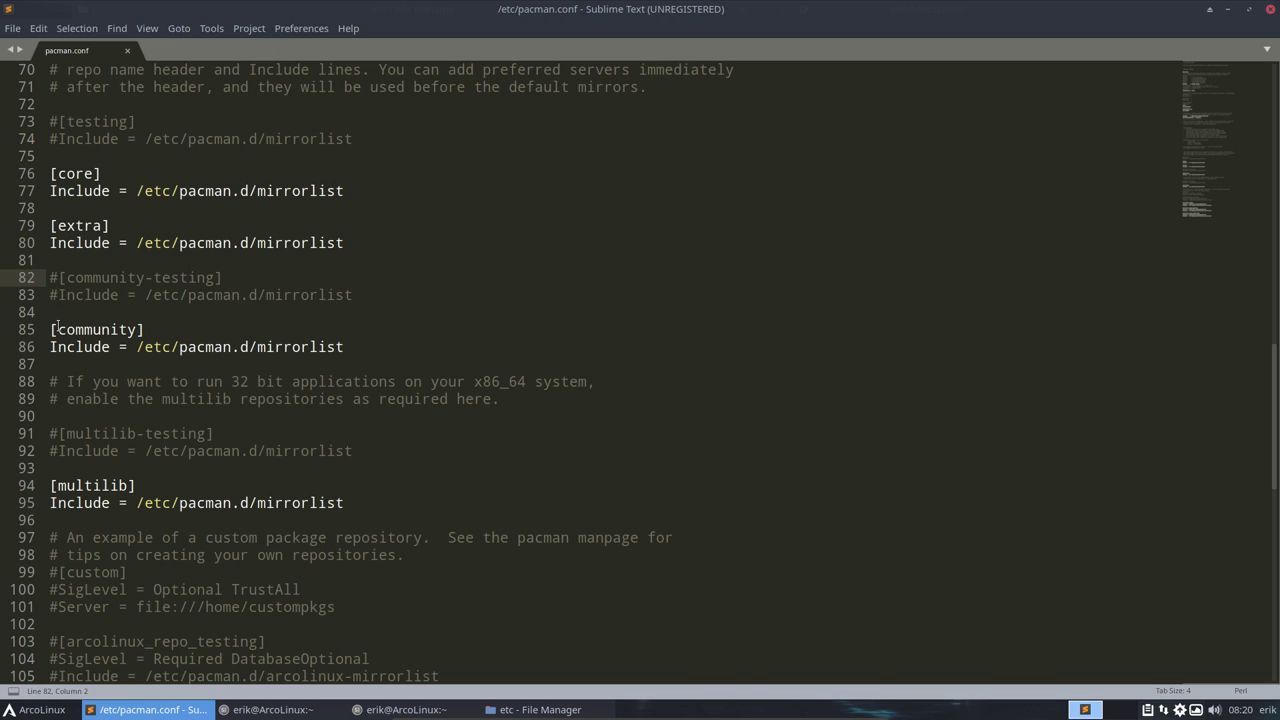
# Scroll down and highlight the arcolinux_repo_testing entries on lines 103–105
pyautogui.scroll(-5, 78, 336)
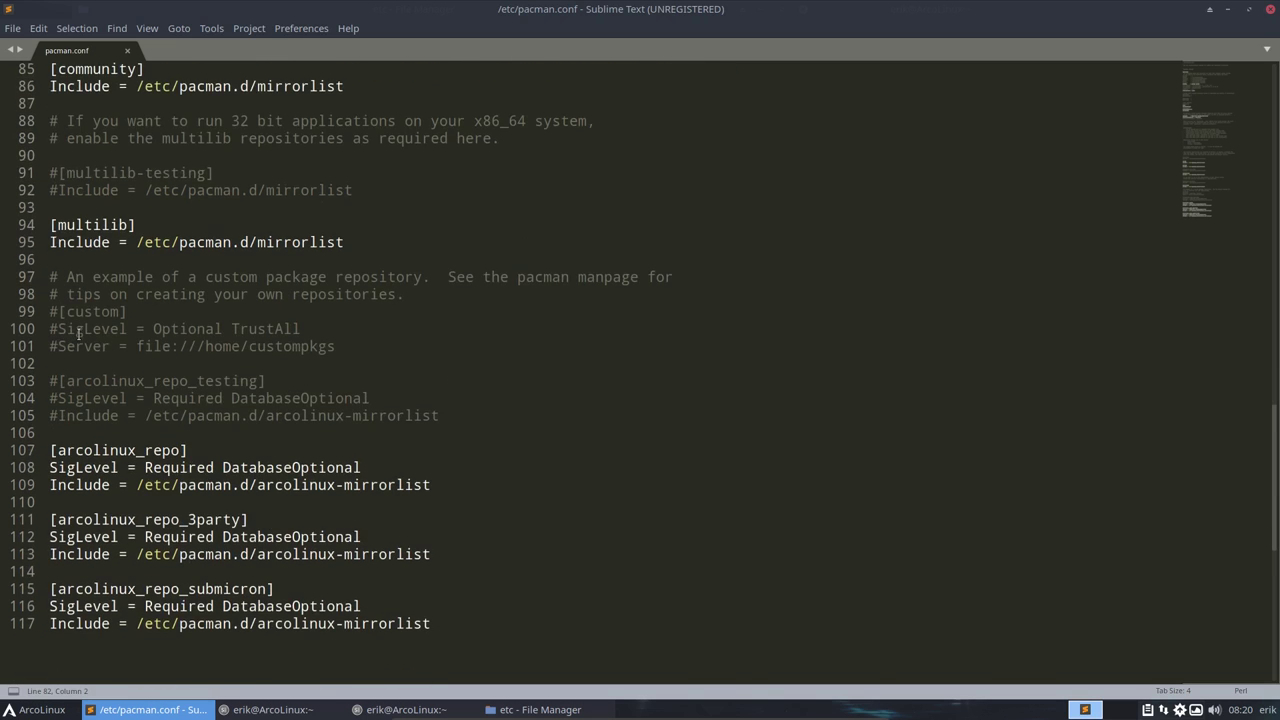
pyautogui.scroll(-3, 79, 335)
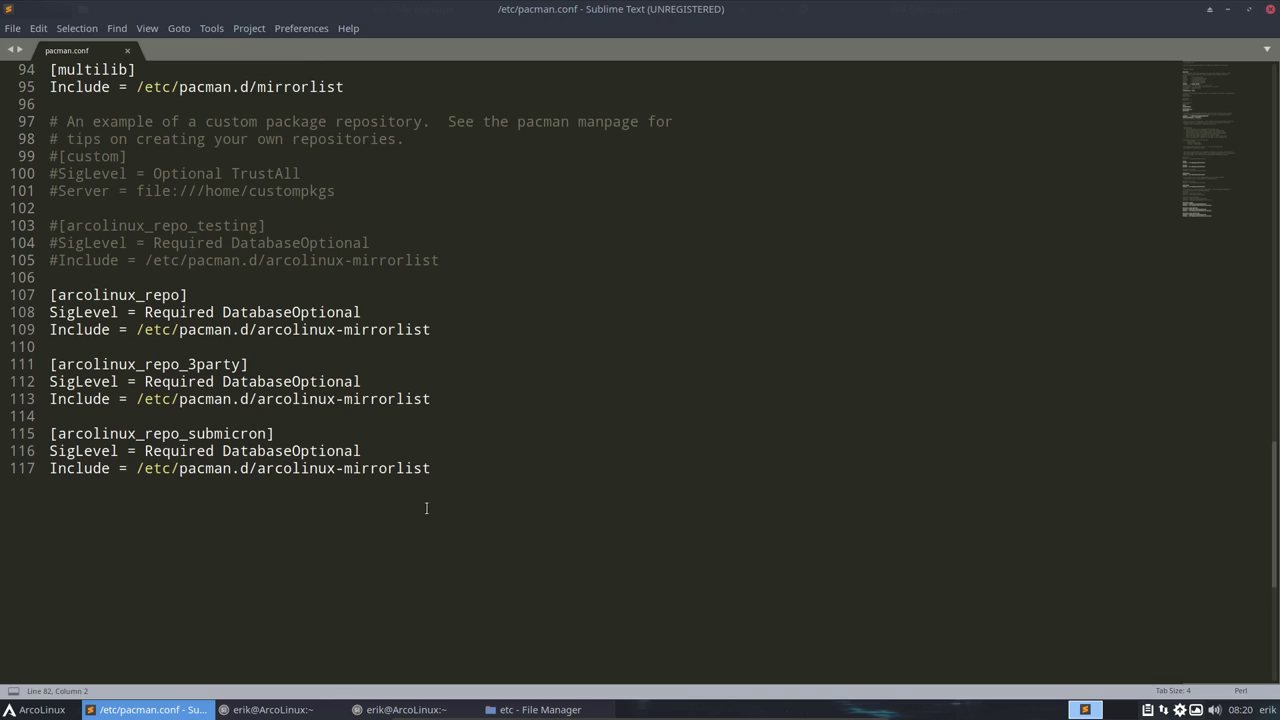
pyautogui.moveTo(445, 262)
pyautogui.mouseDown()
pyautogui.moveTo(228, 262)
pyautogui.moveTo(50, 225)
pyautogui.mouseUp()
pyautogui.click(102, 226)
pyautogui.click(59, 226)
# Highlight the arcolinux_repo header and mirrorlist line, then close Sublime Text and focus the left terminal
pyautogui.click(124, 312)
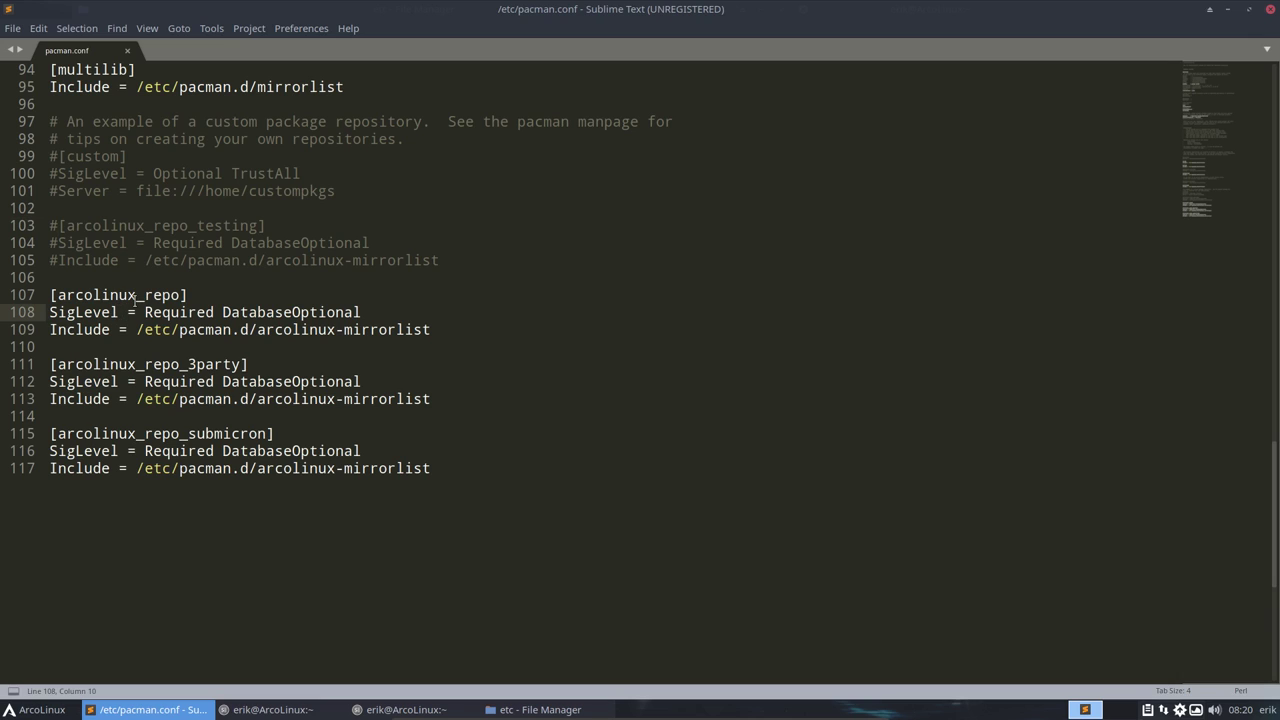
pyautogui.click(136, 295)
pyautogui.moveTo(73, 295); pyautogui.dragTo(188, 295)
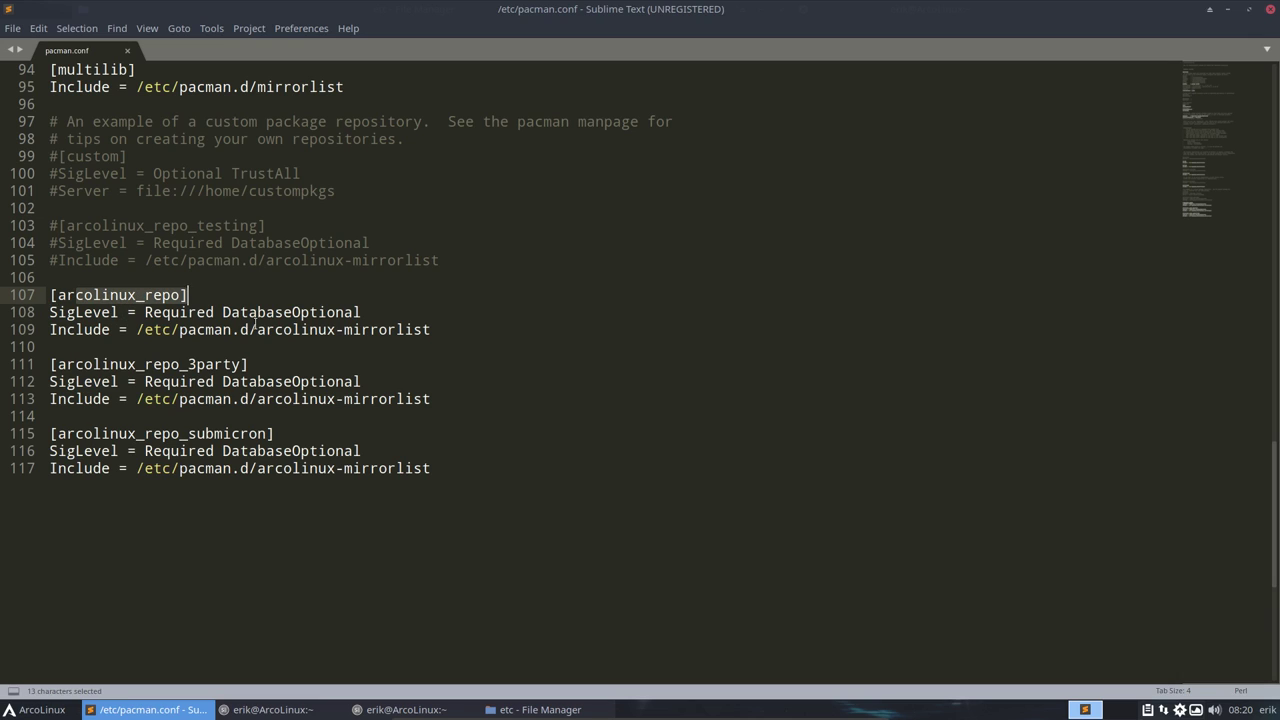
pyautogui.moveTo(266, 329); pyautogui.dragTo(432, 329)
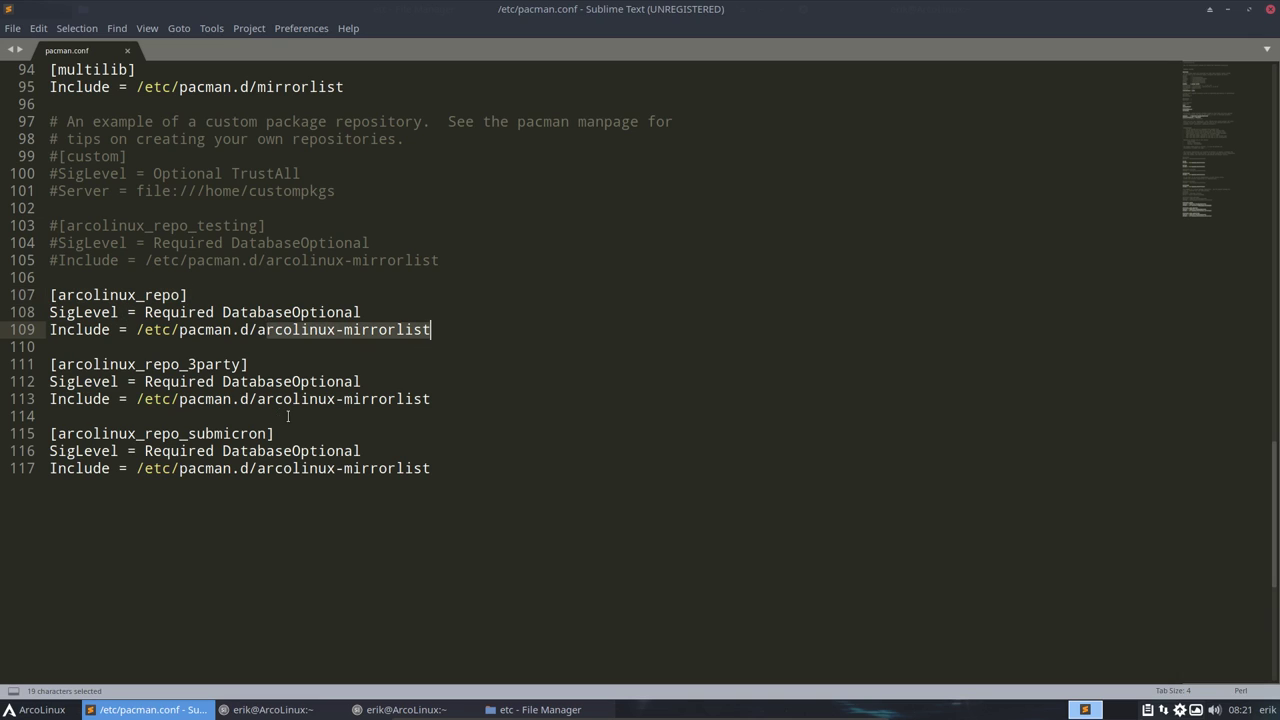
pyautogui.click(1271, 12)
pyautogui.click(326, 589)
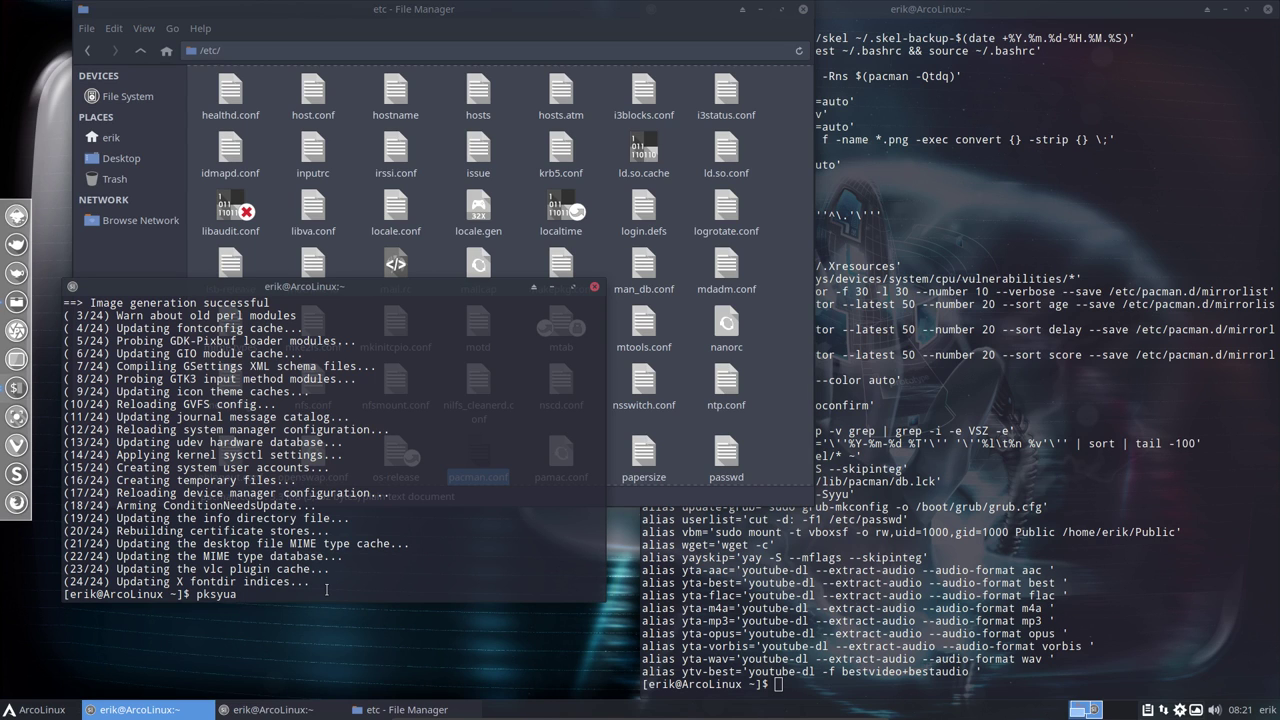
# Run the pksyua upgrade alias and authenticate with the sudo password
pyautogui.moveTo(247, 594); pyautogui.dragTo(191, 594)
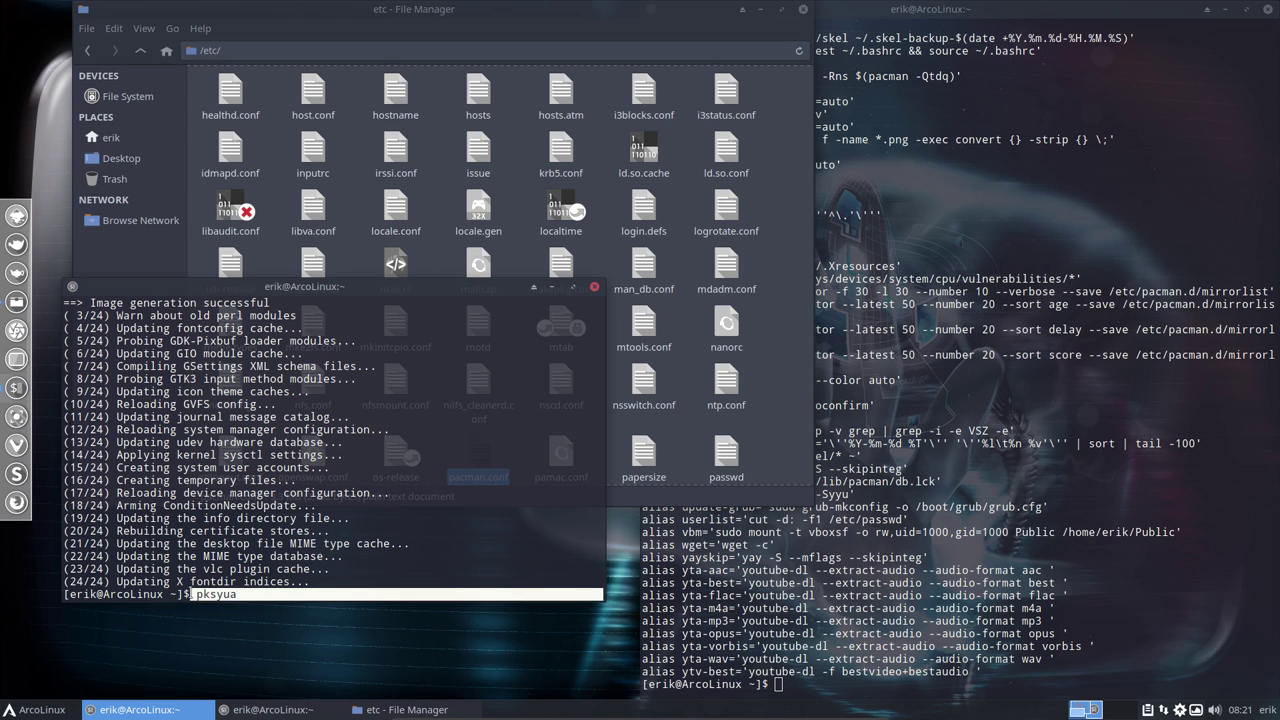
pyautogui.click(785, 603)
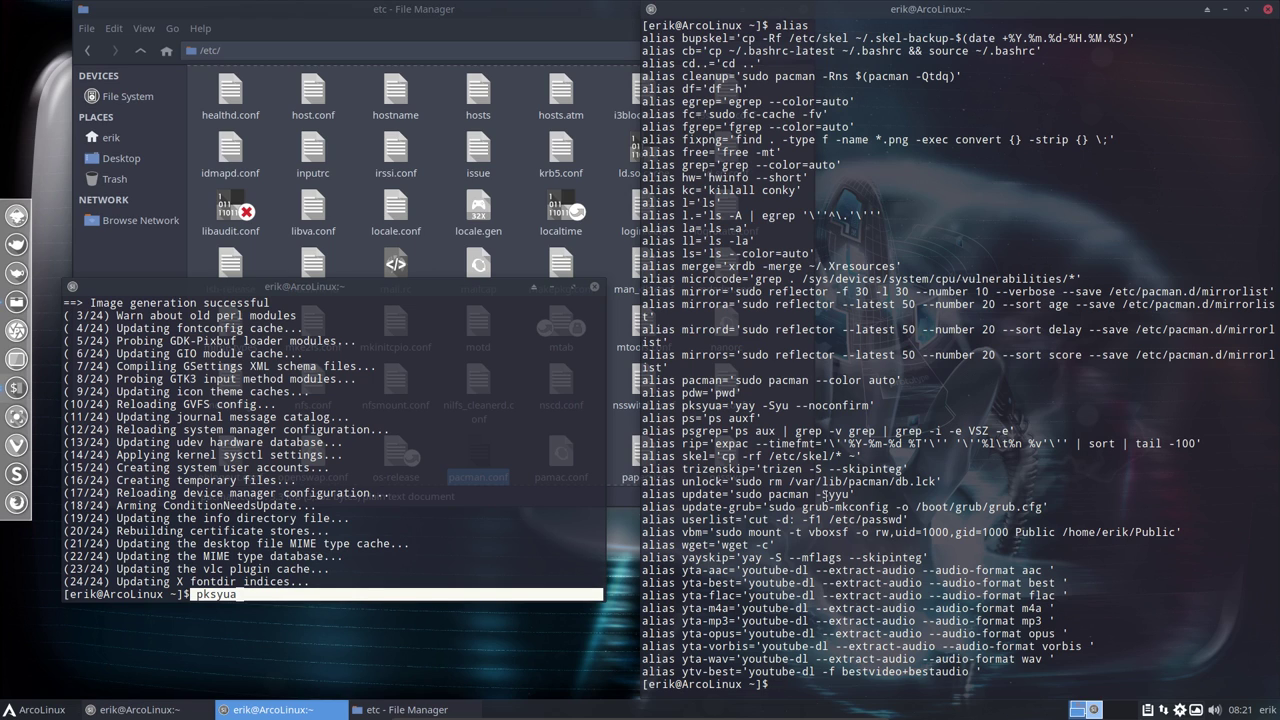
pyautogui.doubleClick(205, 594)
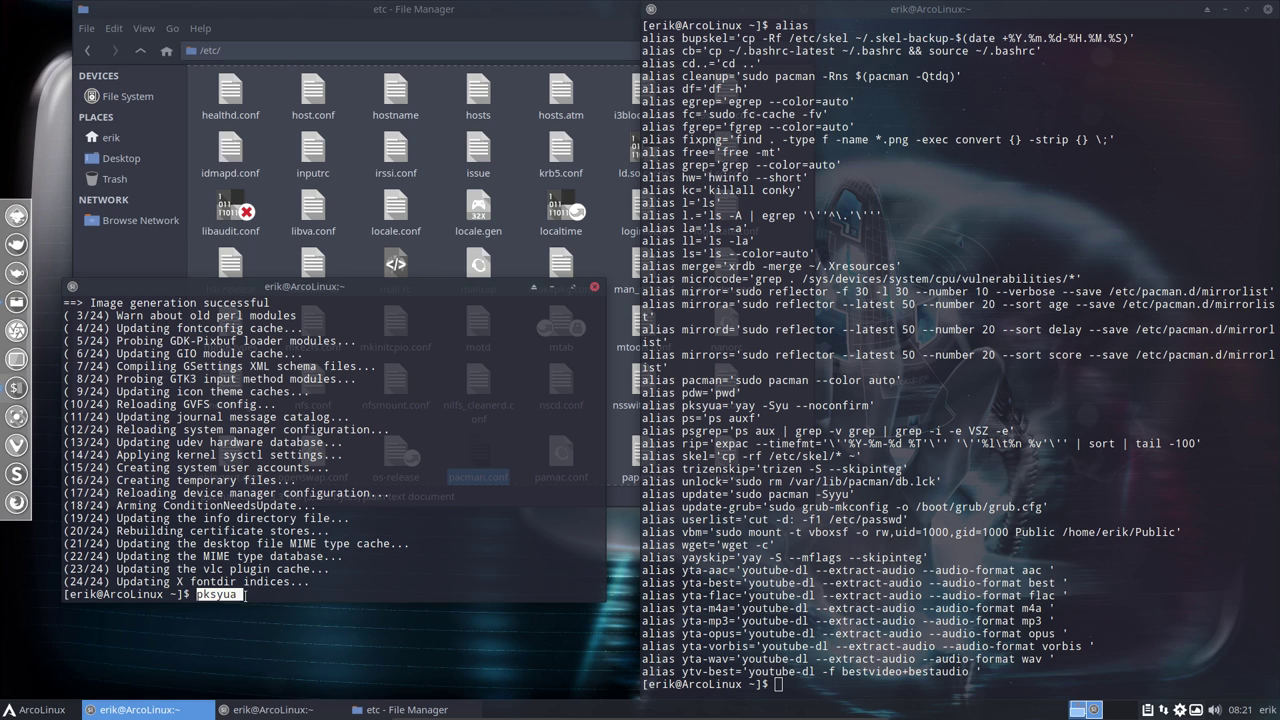
pyautogui.click(246, 594)
pyautogui.press('Return')
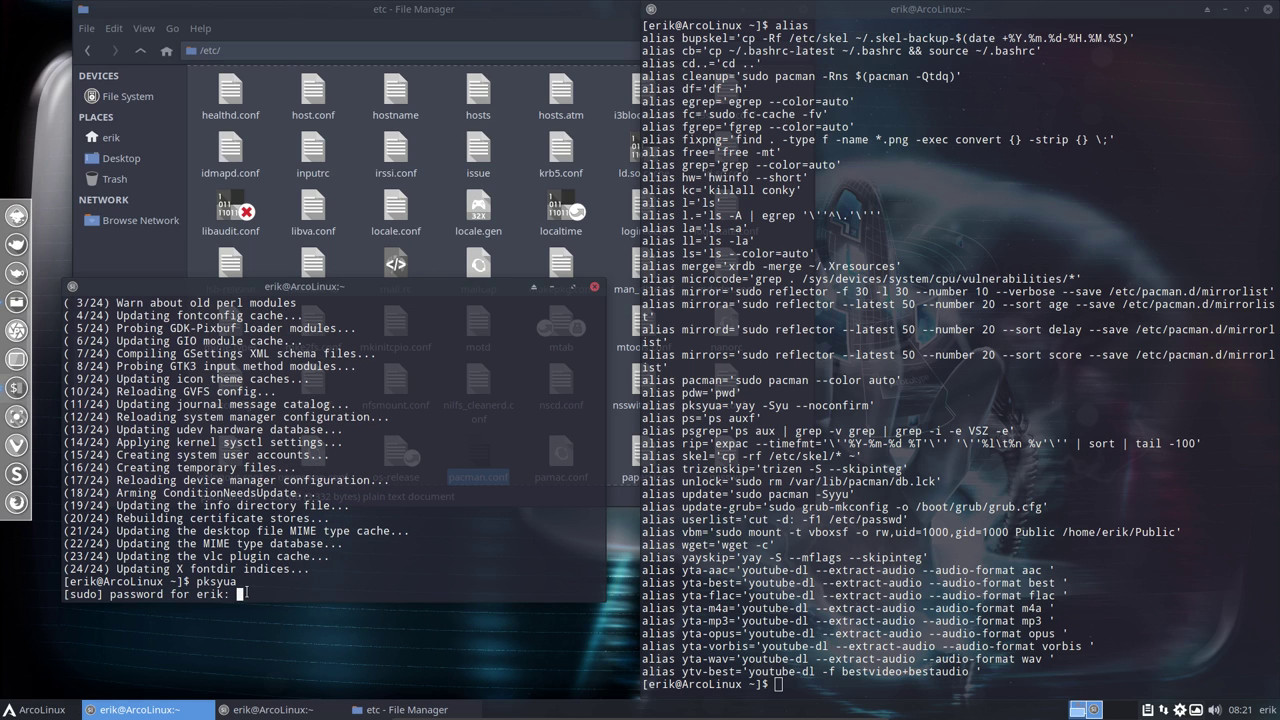
pyautogui.press('Return')
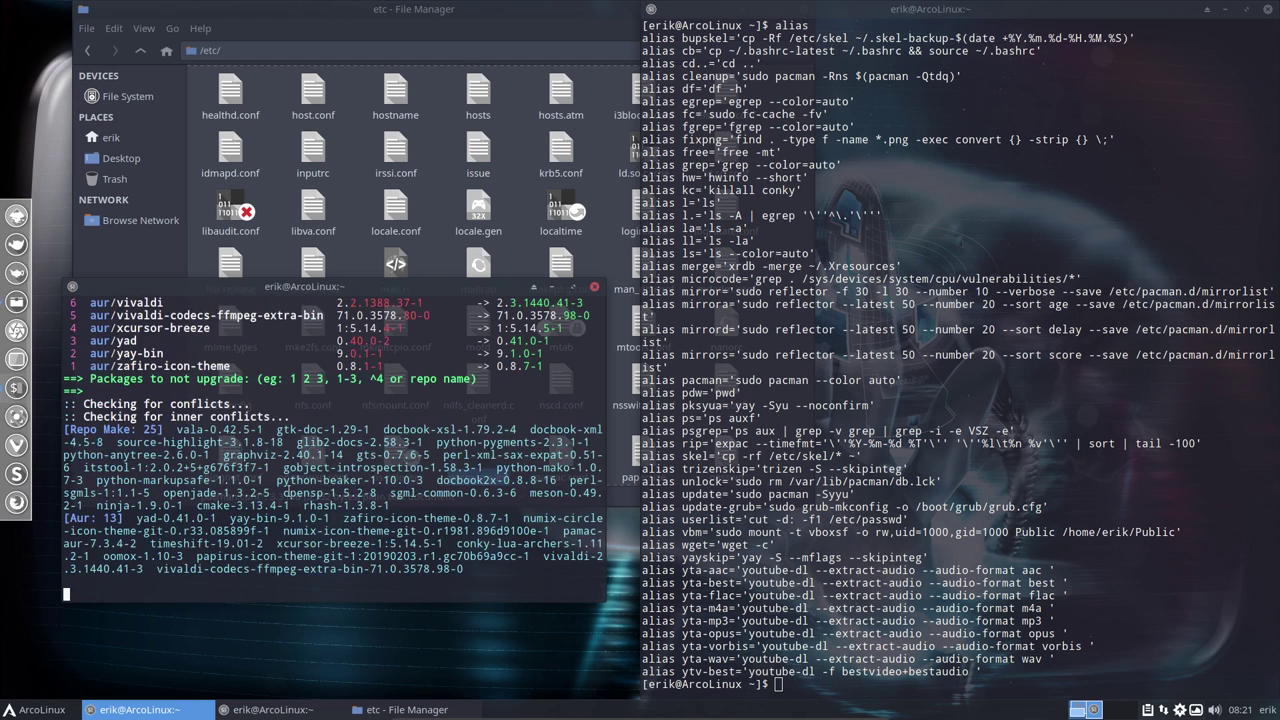
# Abort the upgrade at yay's prompt, select pamac-aur in the AUR list, and open the package manager
pyautogui.press('Return')
pyautogui.press('Return')
pyautogui.hotkey('ctrl', 'c')
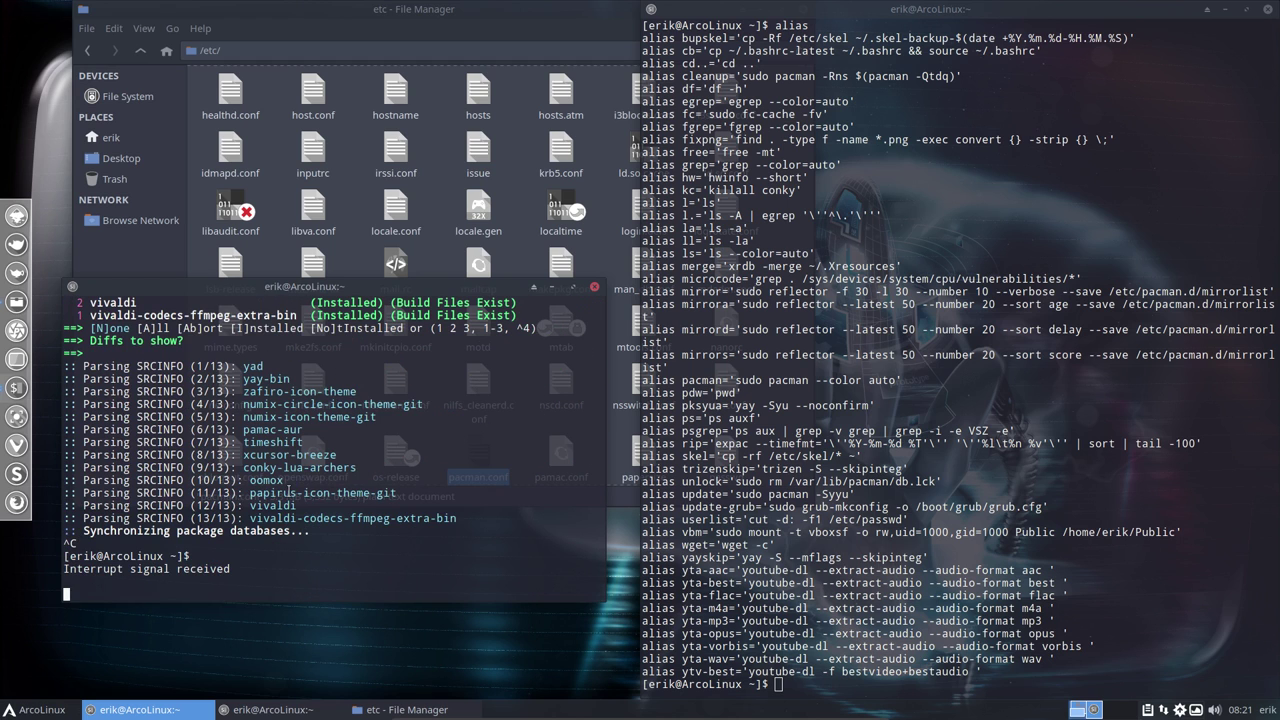
pyautogui.scroll(1, 288, 492)
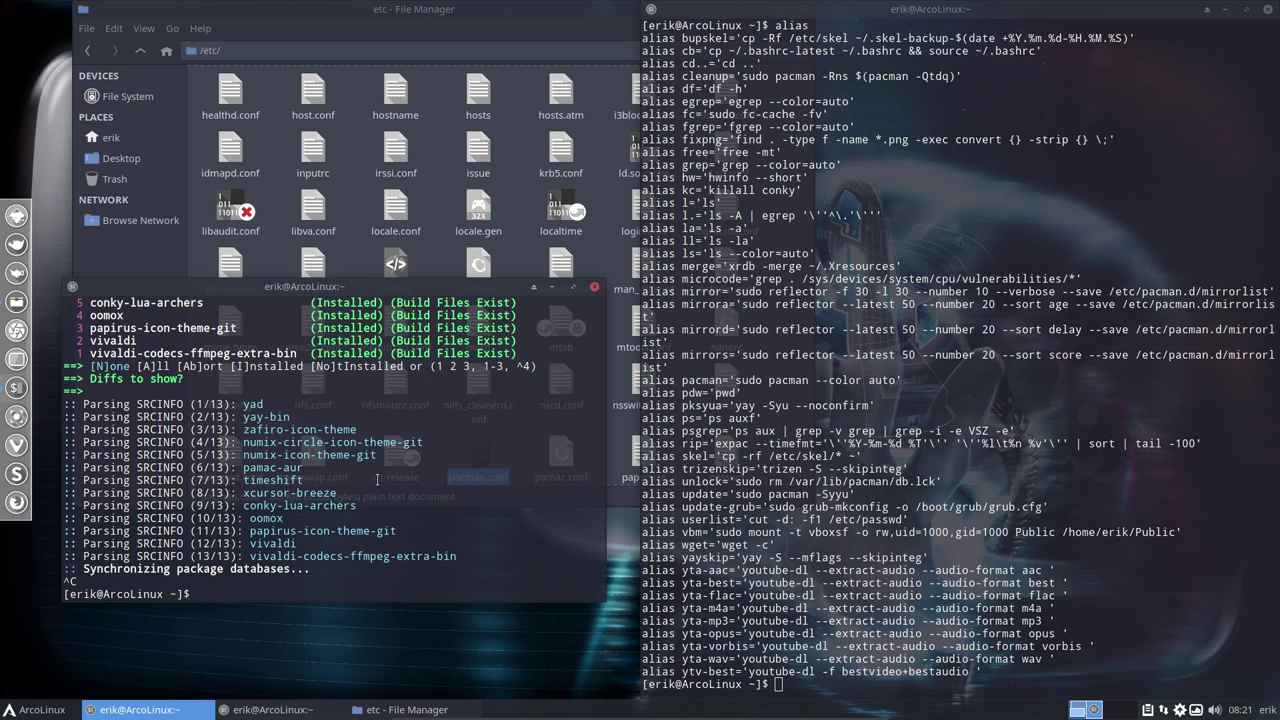
pyautogui.scroll(3, 377, 479)
pyautogui.scroll(3, 377, 479)
pyautogui.scroll(-2, 377, 479)
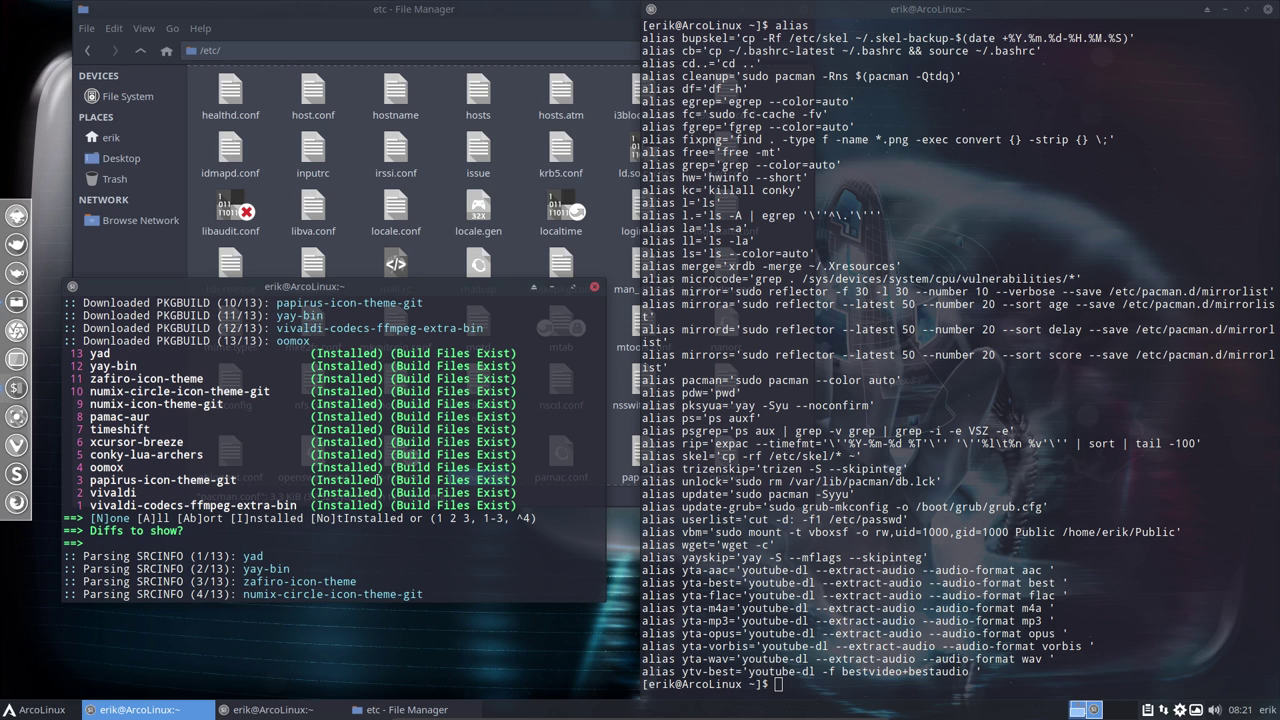
pyautogui.moveTo(150, 418); pyautogui.dragTo(90, 418)
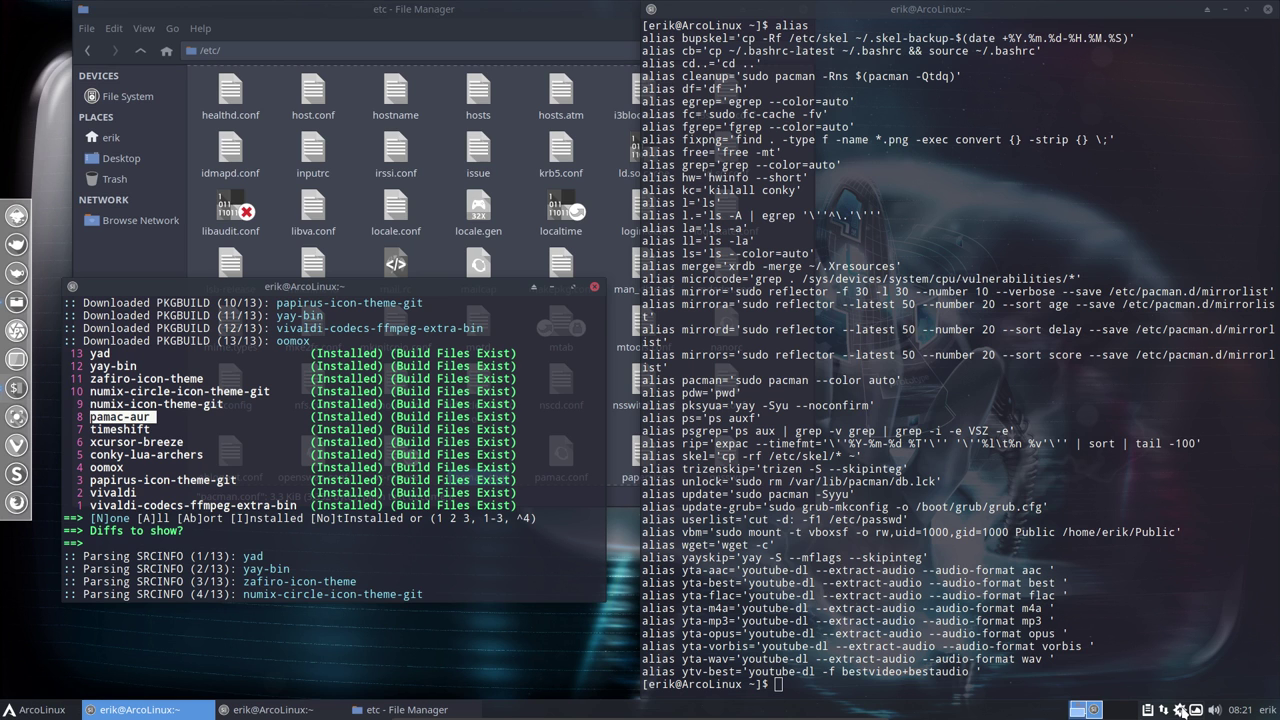
pyautogui.click(1181, 710)
pyautogui.moveTo(868, 275)
pyautogui.mouseDown()
pyautogui.moveTo(611, 117)
pyautogui.moveTo(600, 71)
pyautogui.mouseUp()
pyautogui.click(400, 176)
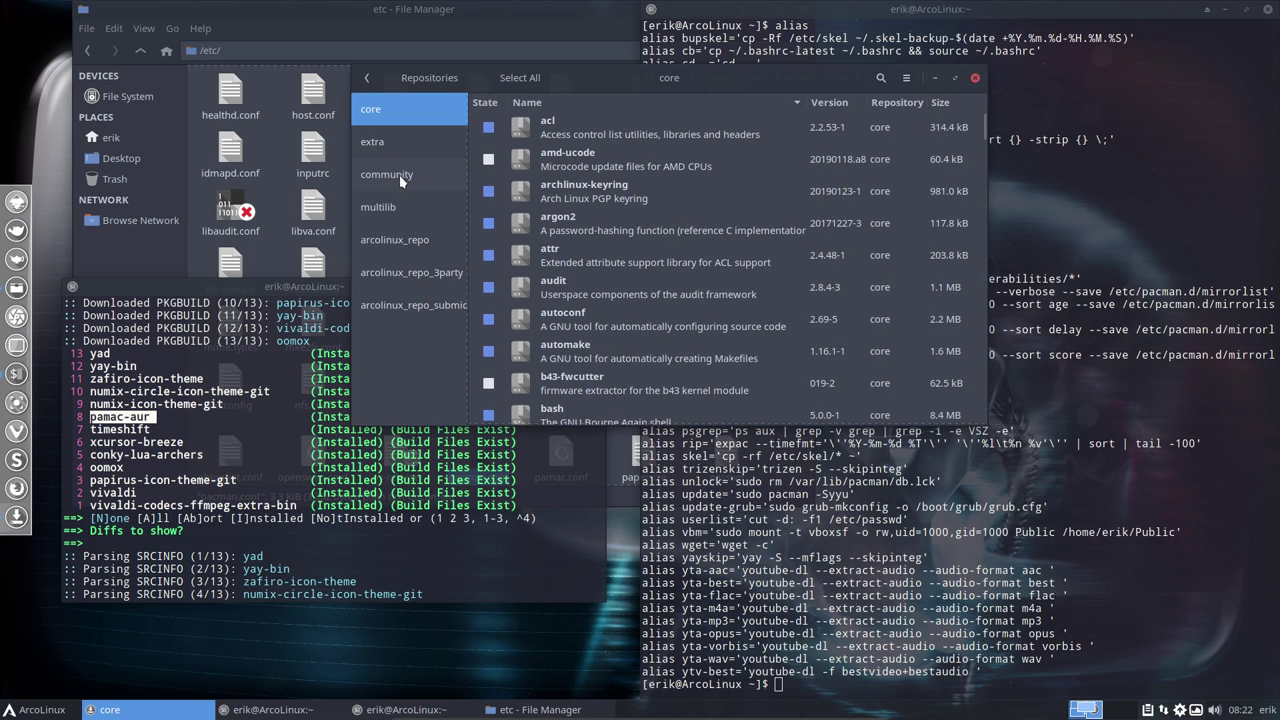
pyautogui.click(400, 240)
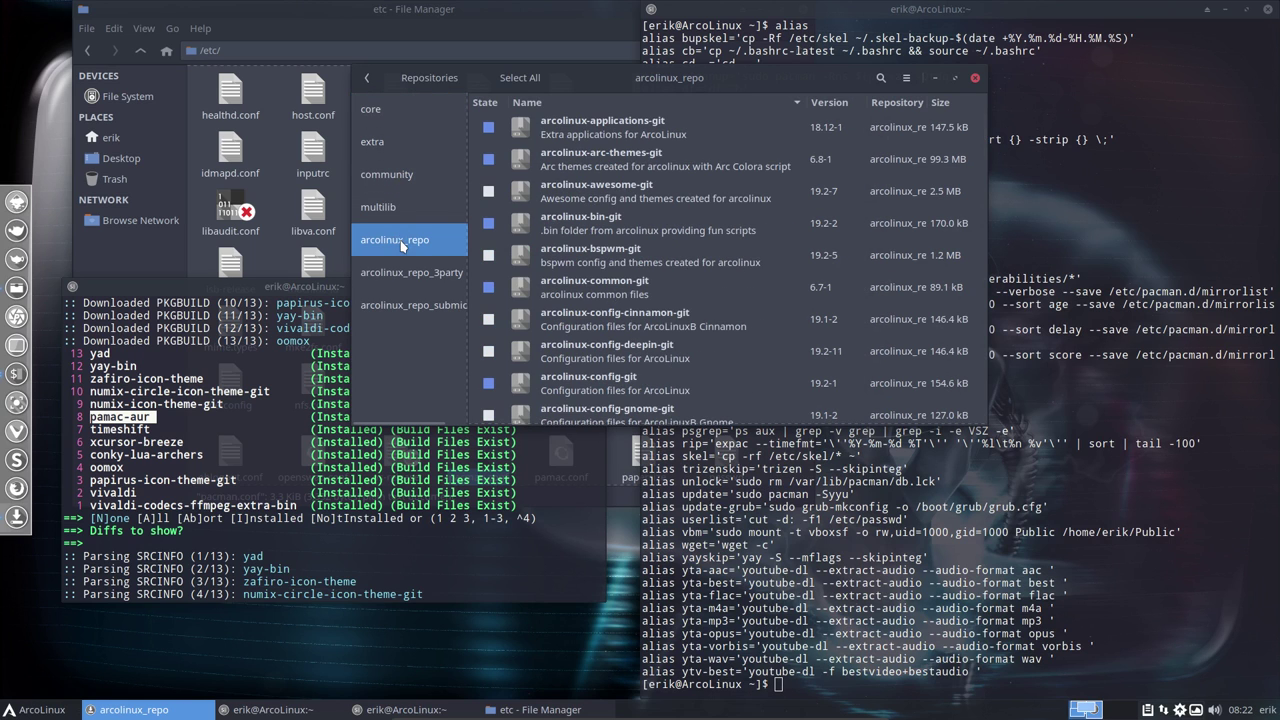
pyautogui.click(602, 163)
pyautogui.doubleClick(605, 129)
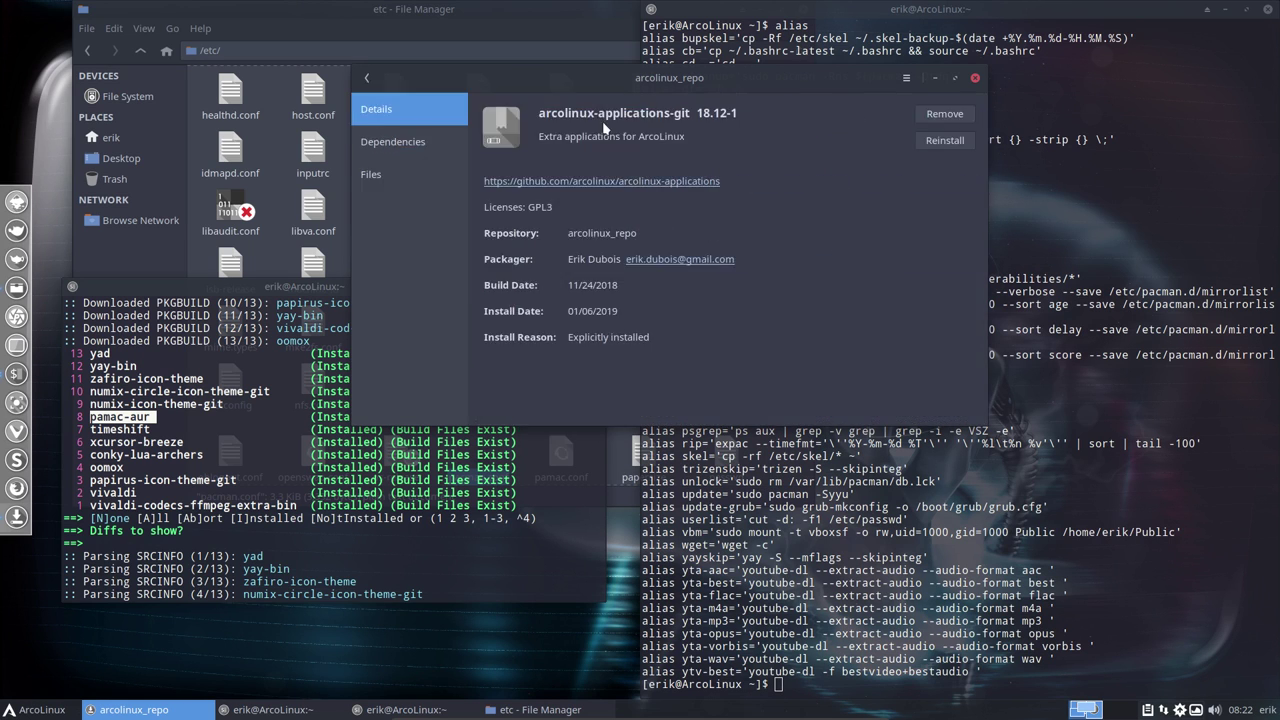
pyautogui.click(390, 178)
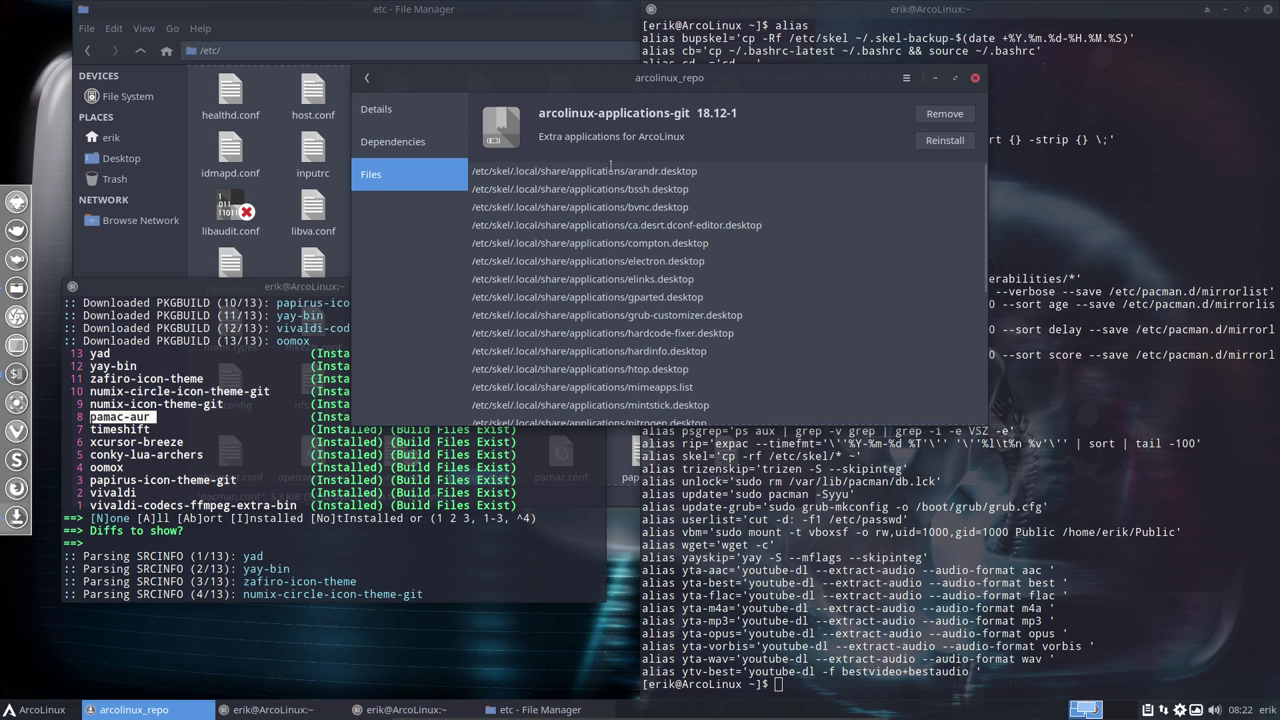
pyautogui.scroll(-3, 610, 384)
pyautogui.scroll(-2, 610, 381)
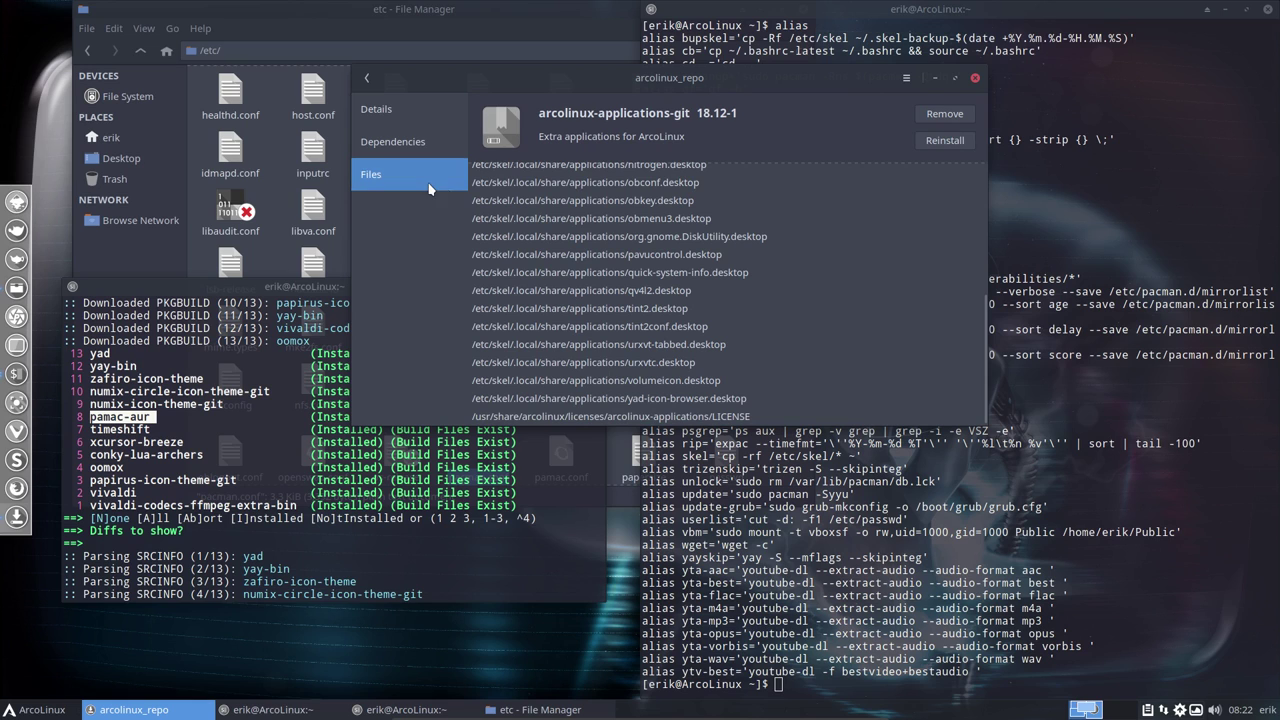
pyautogui.click(974, 80)
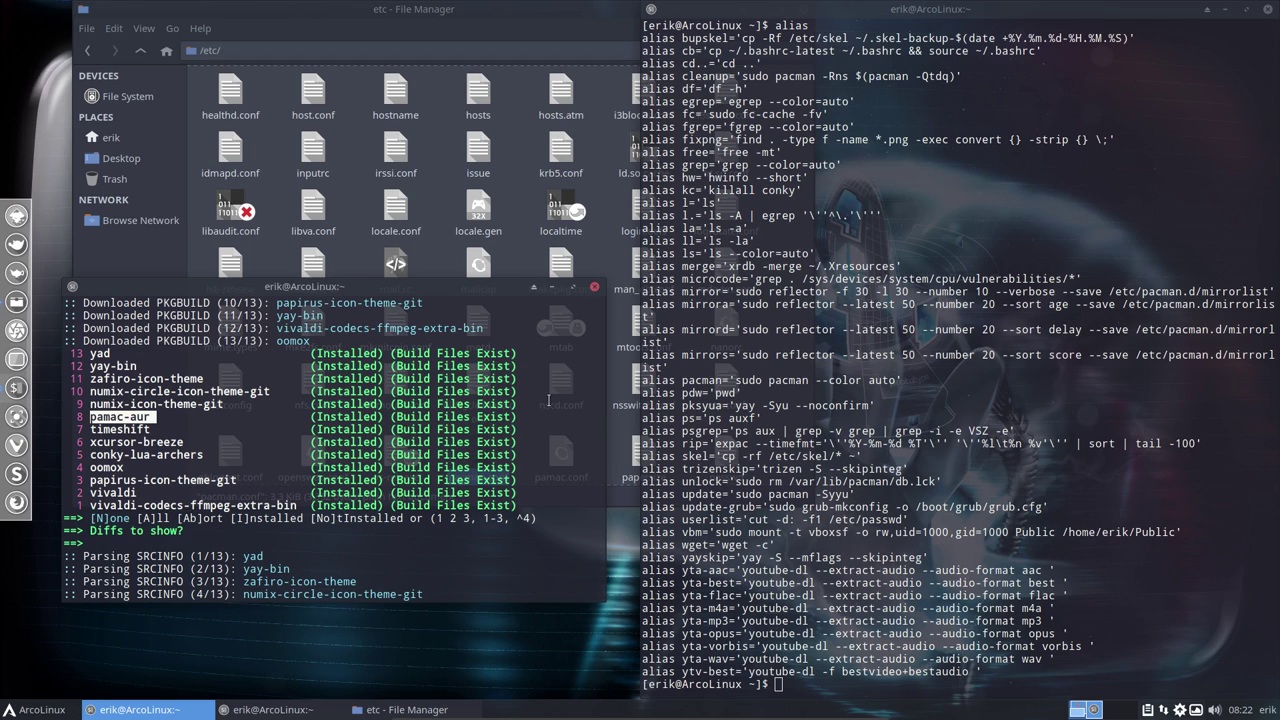
pyautogui.click(153, 476)
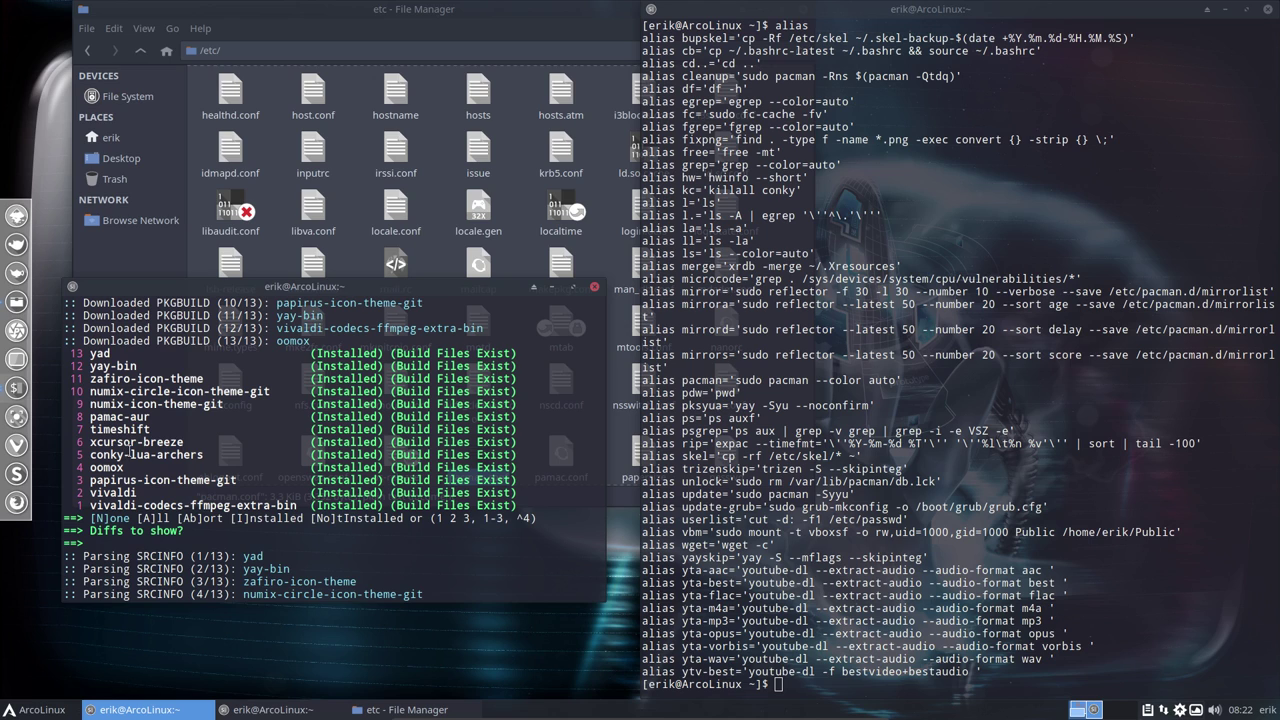
pyautogui.moveTo(103, 456); pyautogui.dragTo(170, 456)
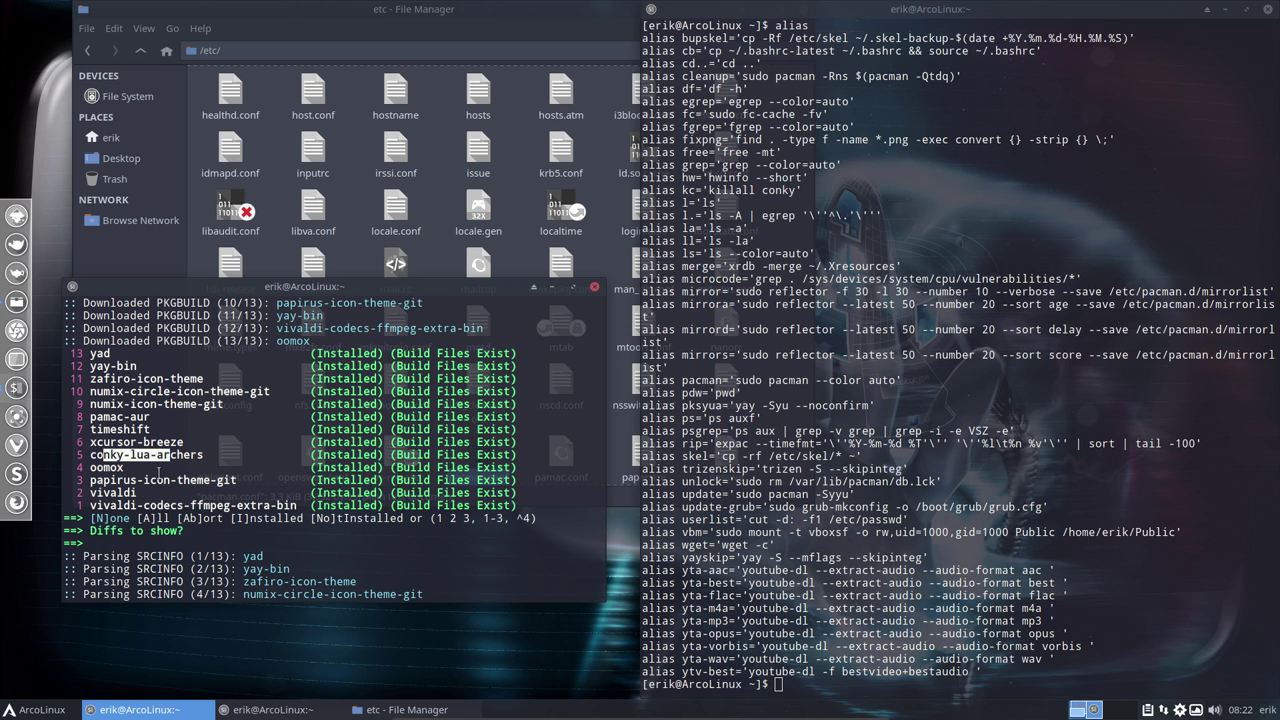
pyautogui.moveTo(130, 391); pyautogui.dragTo(176, 392)
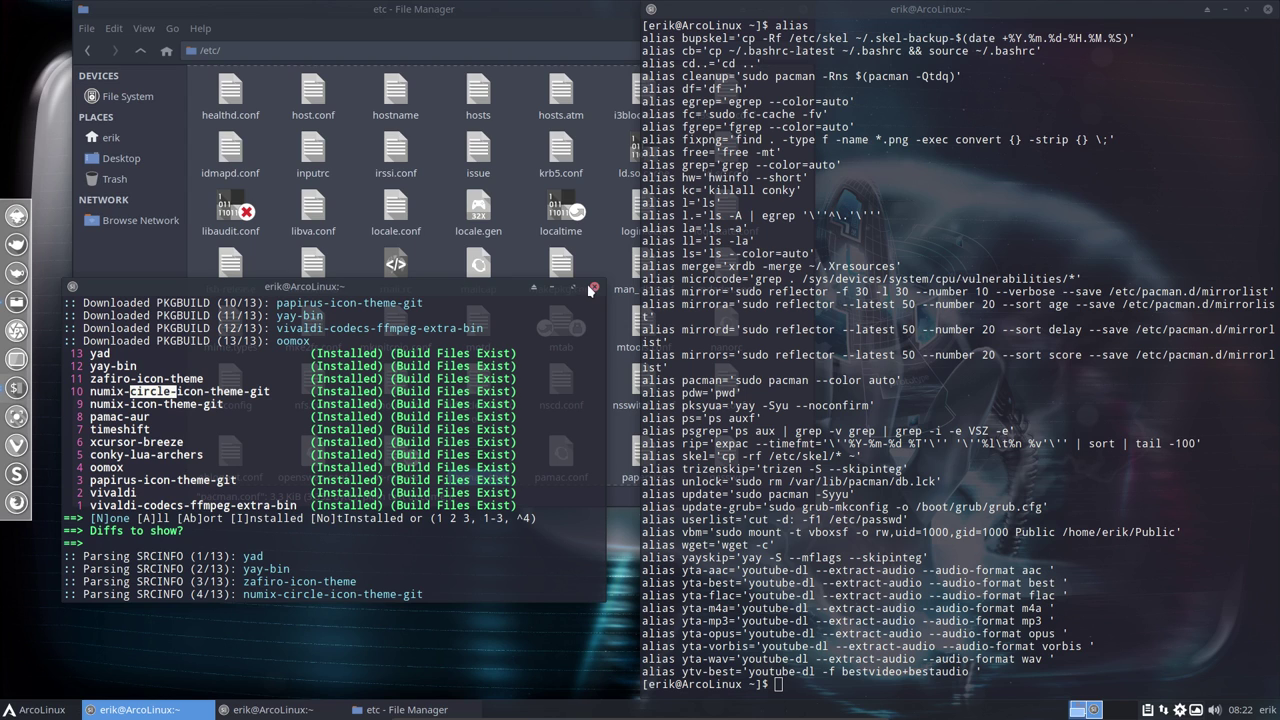
# Close the small terminal, rerun pksyua with the sudo password, and close the file manager
pyautogui.click(594, 287)
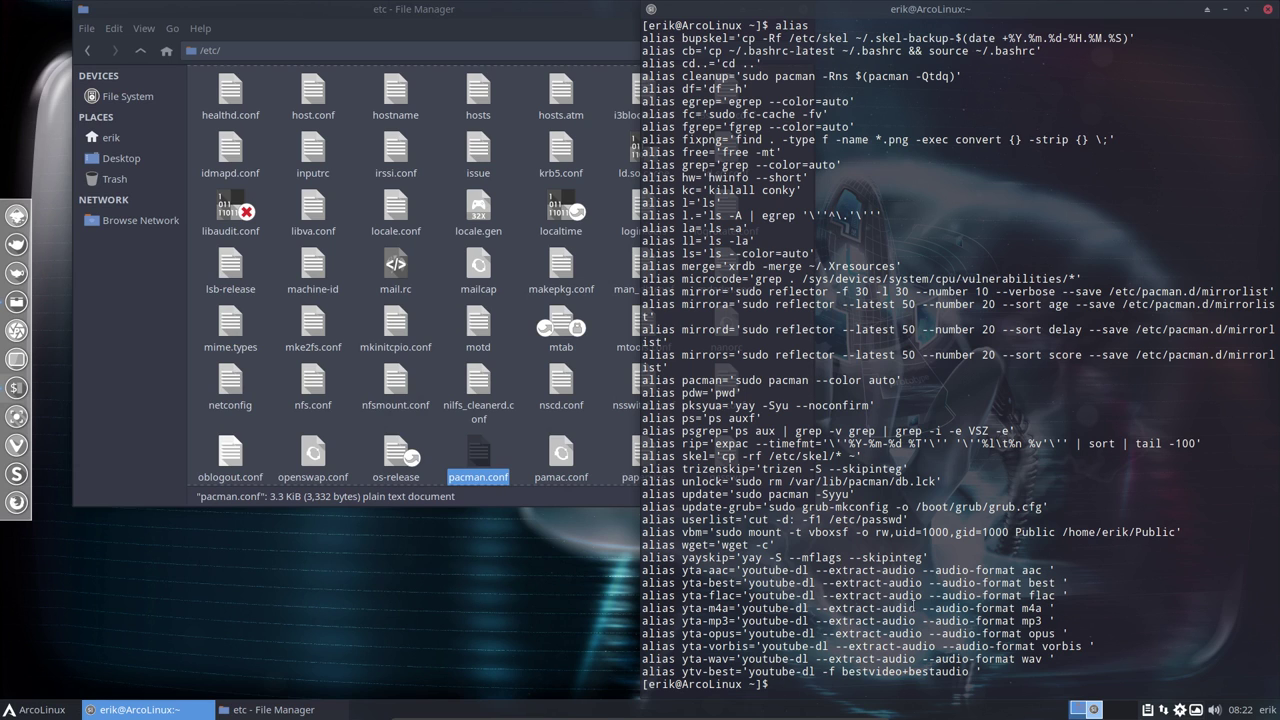
pyautogui.write('pksyua')
pyautogui.press('Return')
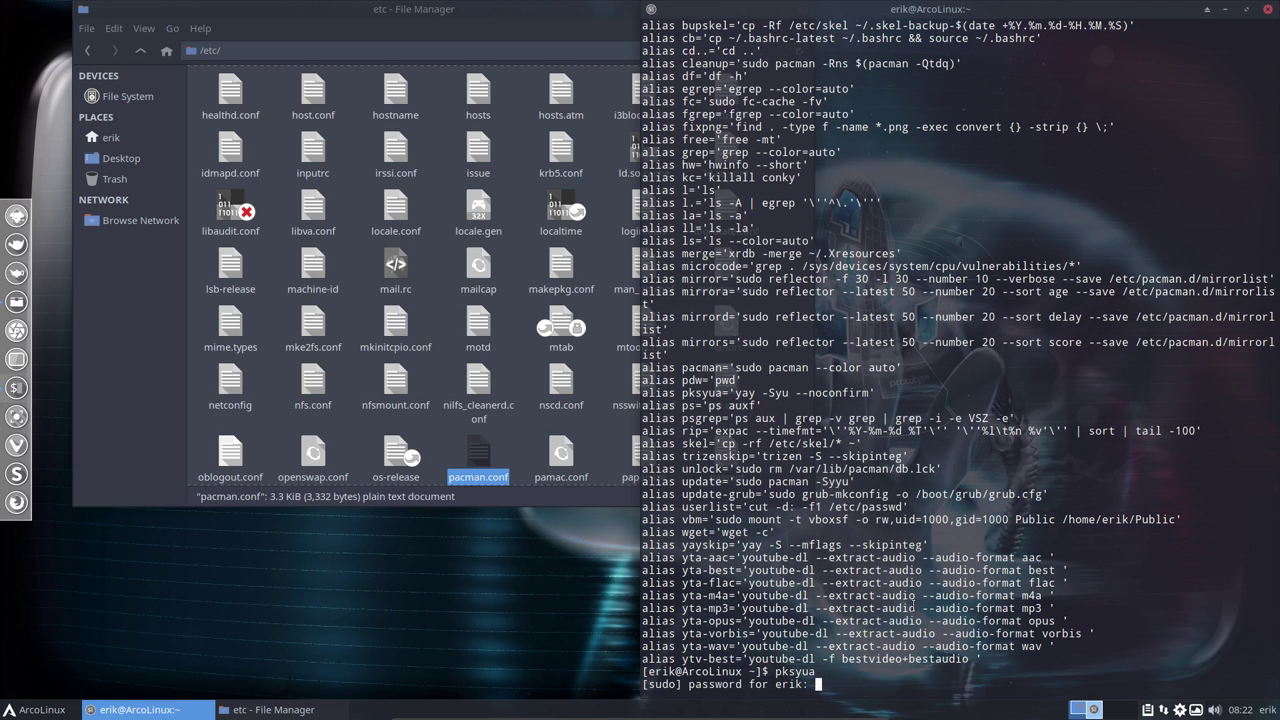
pyautogui.press('Return')
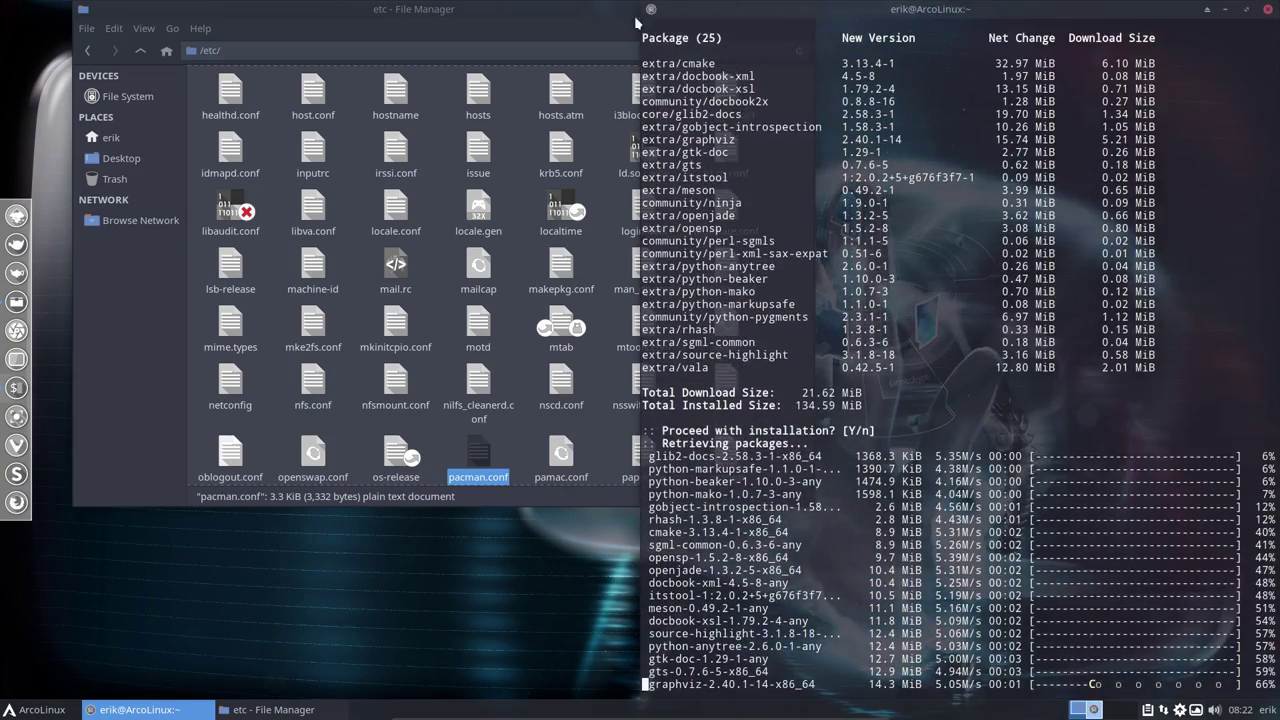
pyautogui.hotkey('alt', 'Tab')
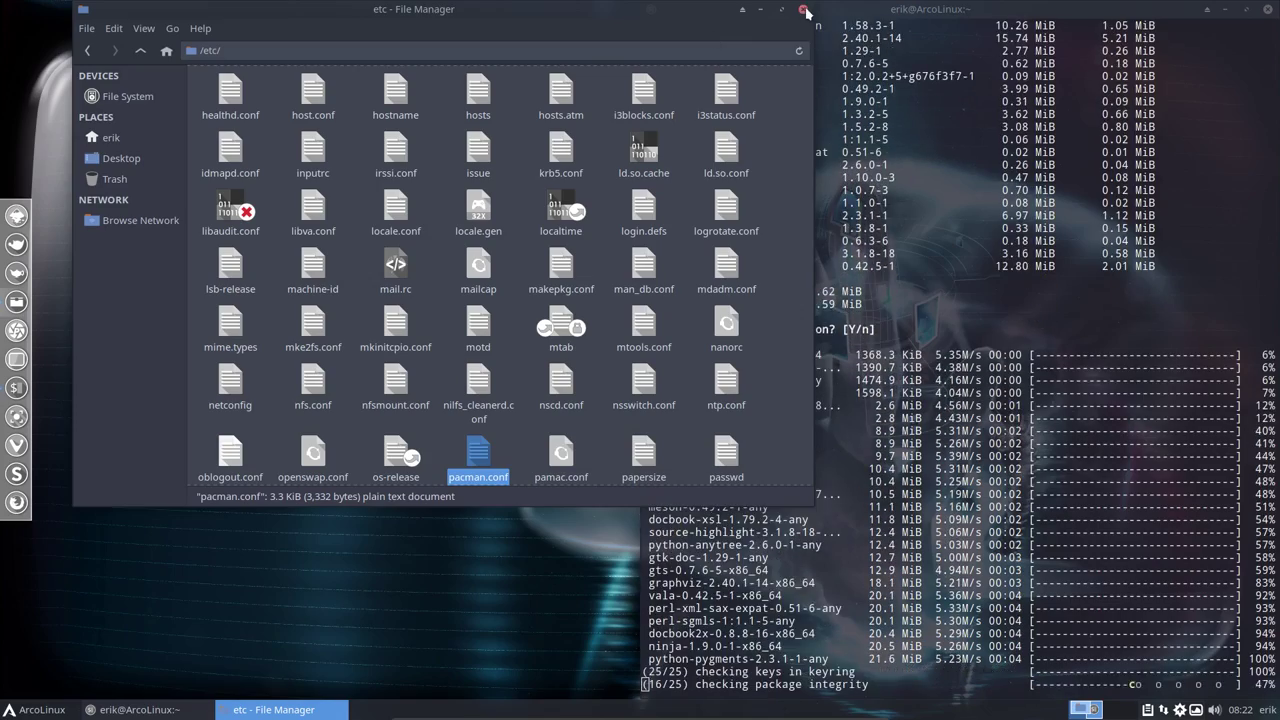
pyautogui.click(802, 9)
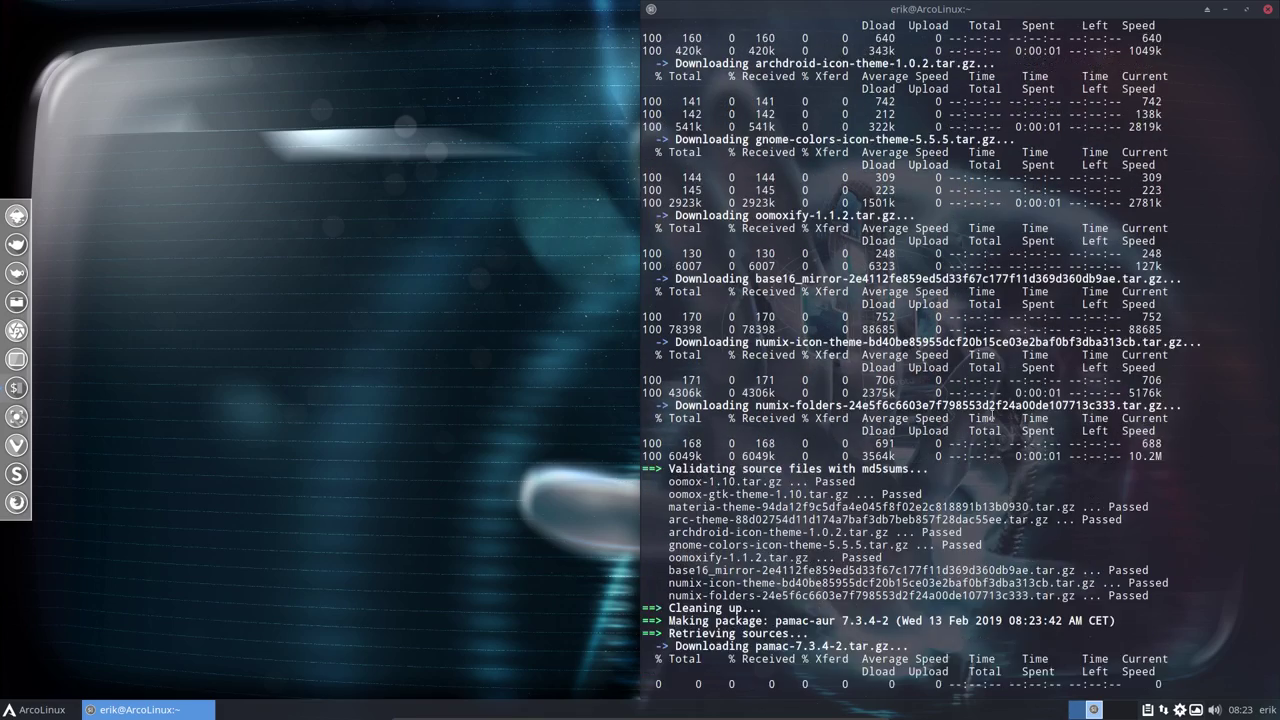
# Launch ArcoLinux Hello, create the default keyring without a password, and maximize Chrome
pyautogui.click(40, 709)
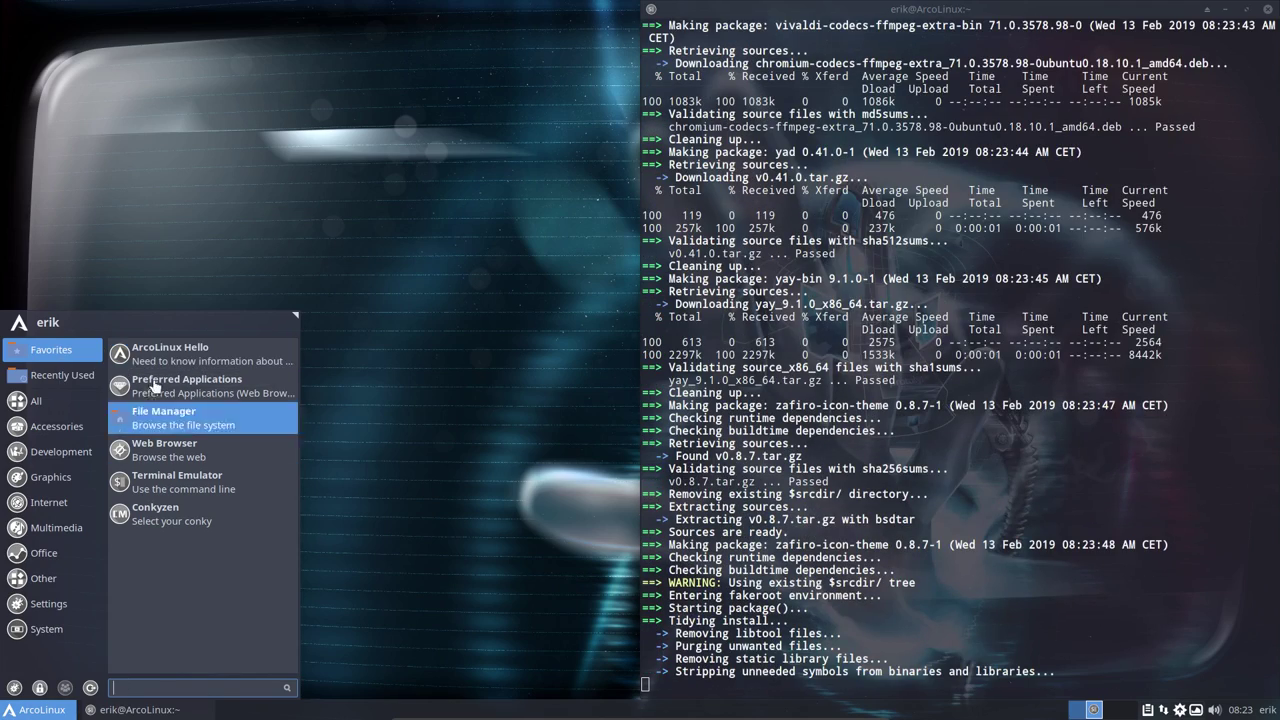
pyautogui.click(167, 349)
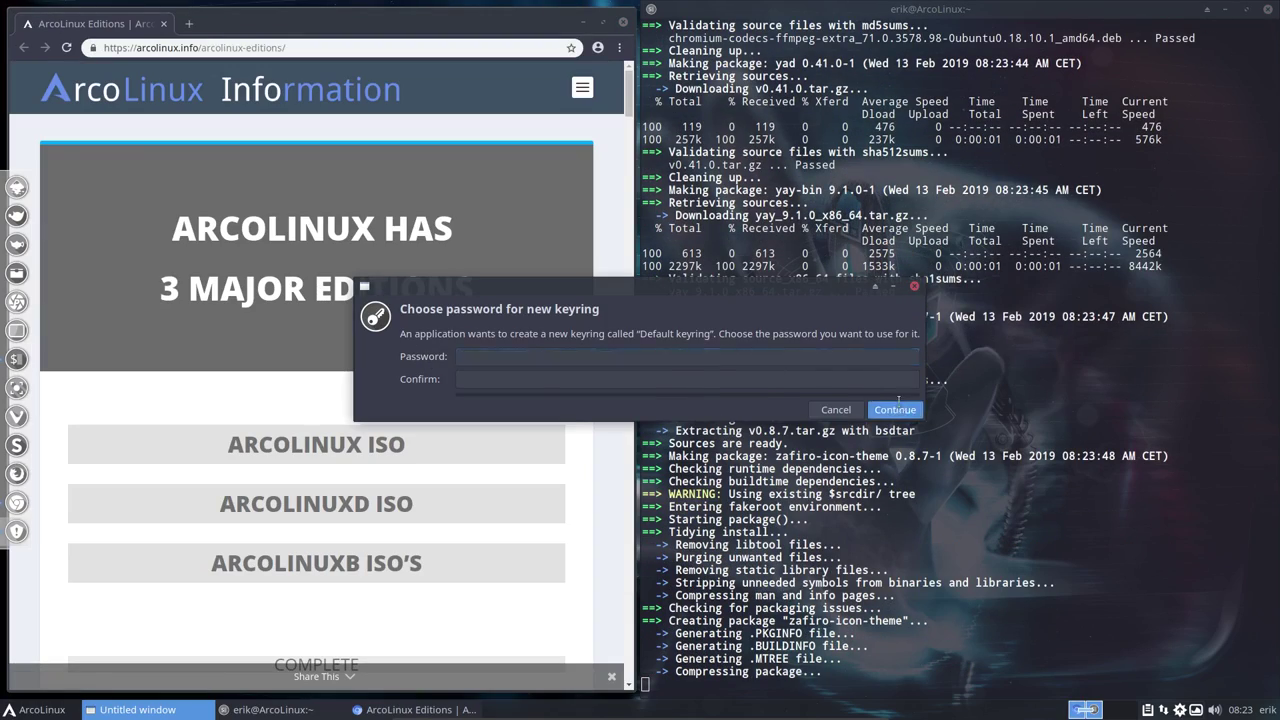
pyautogui.click(895, 409)
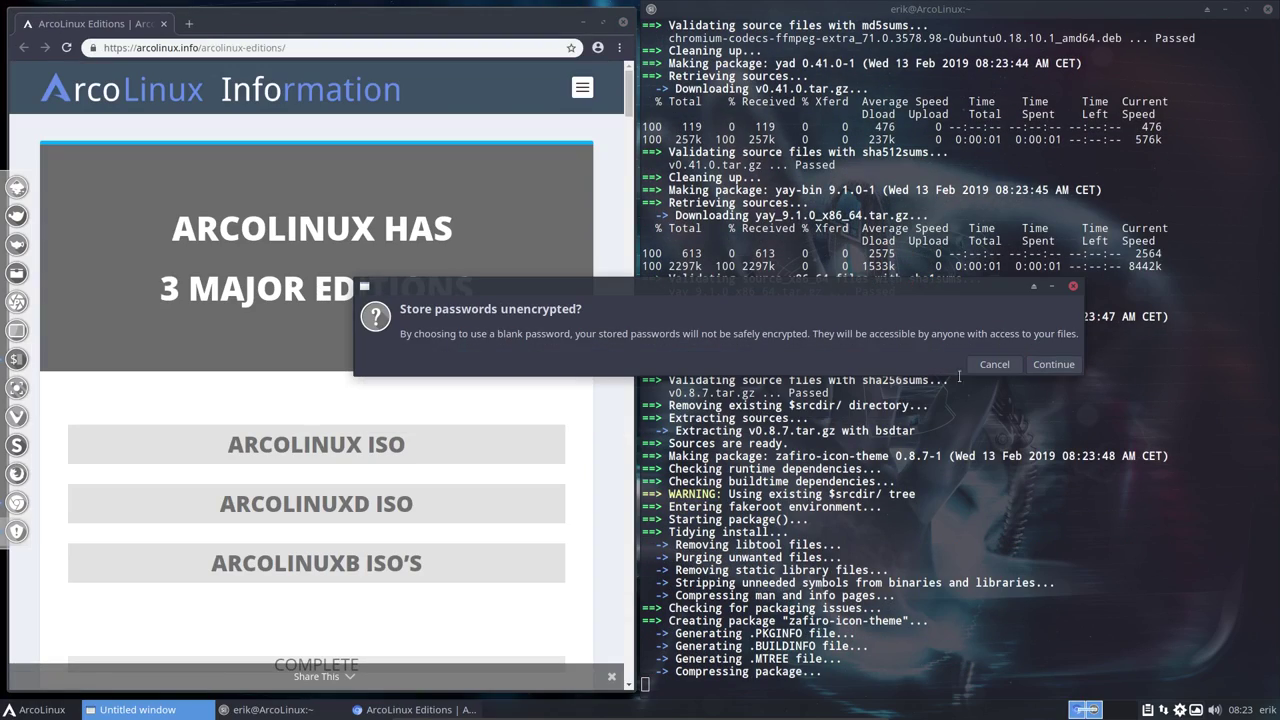
pyautogui.click(1066, 366)
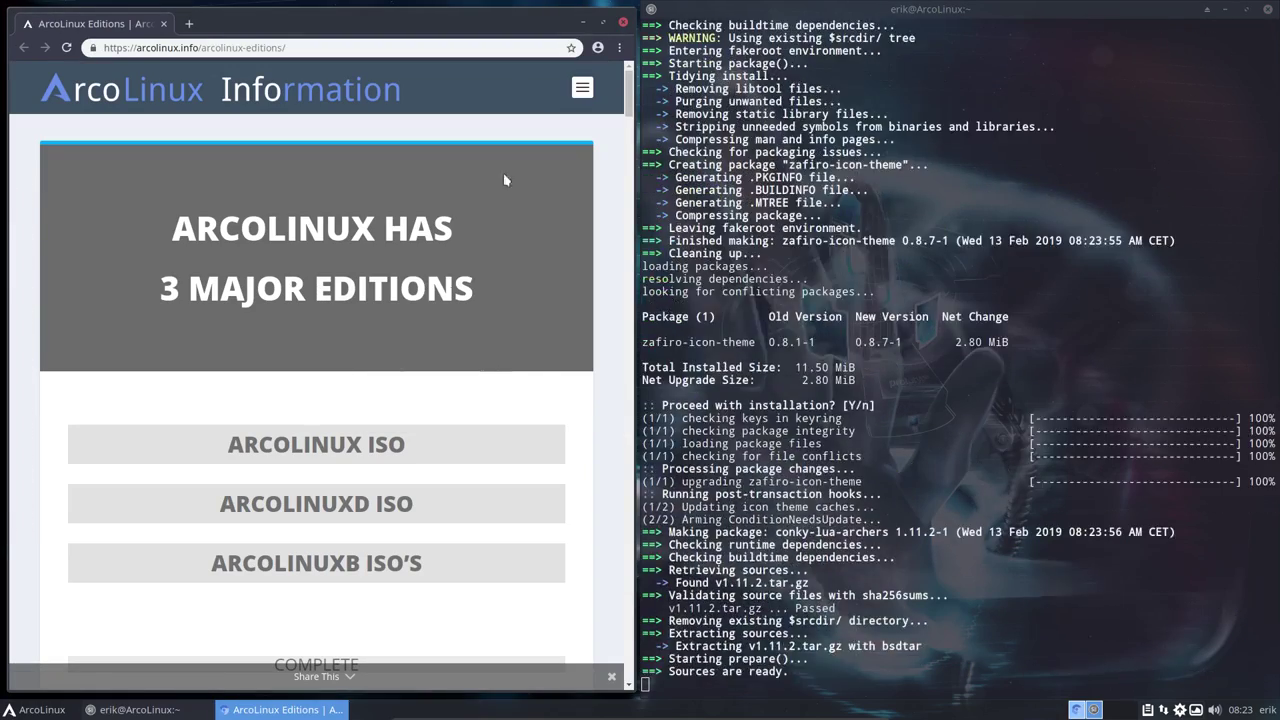
pyautogui.click(603, 22)
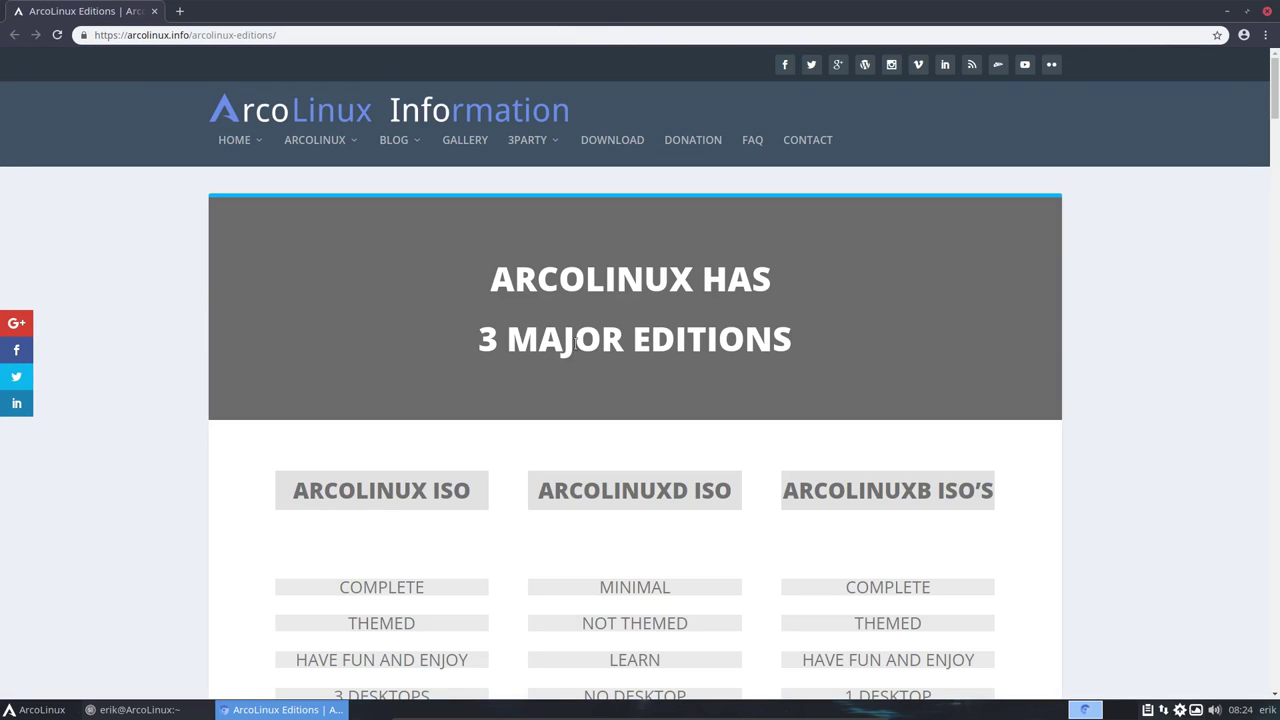
# Search the ArcoLinux Editions page for 'discord' and scroll to its Discord section
pyautogui.hotkey('ctrl', 'f')
pyautogui.write('fid')
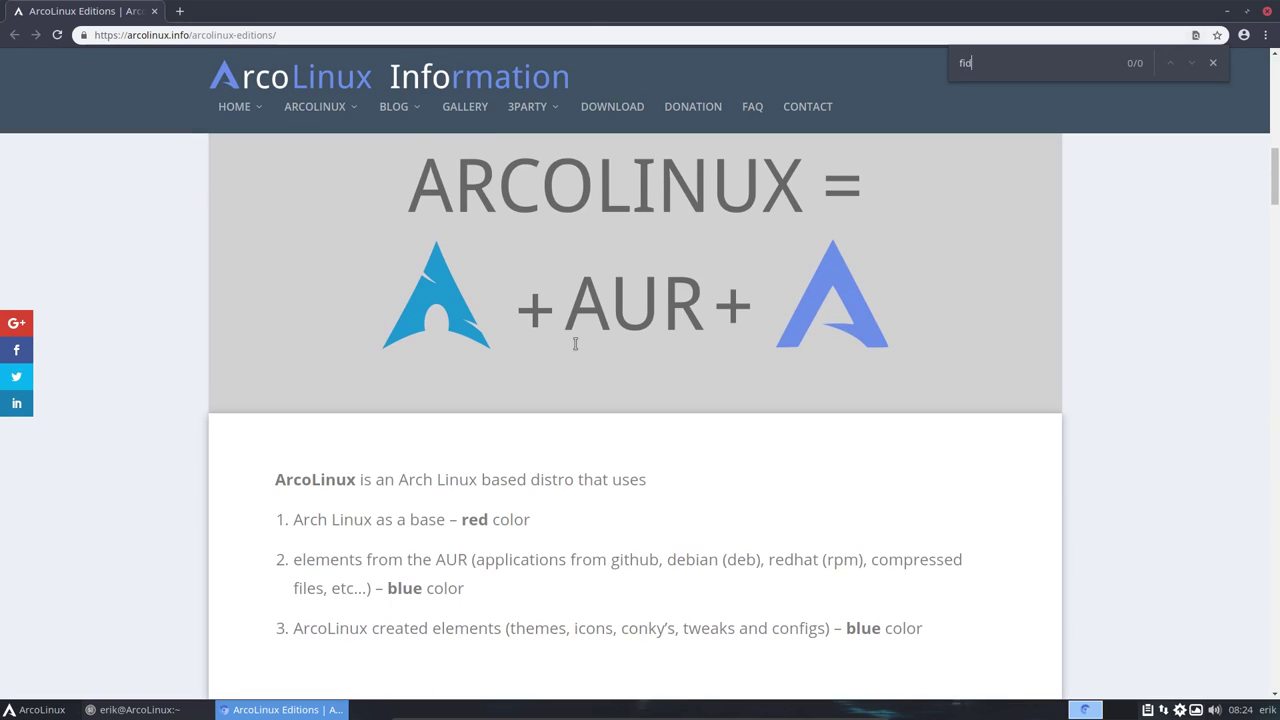
pyautogui.write('v')
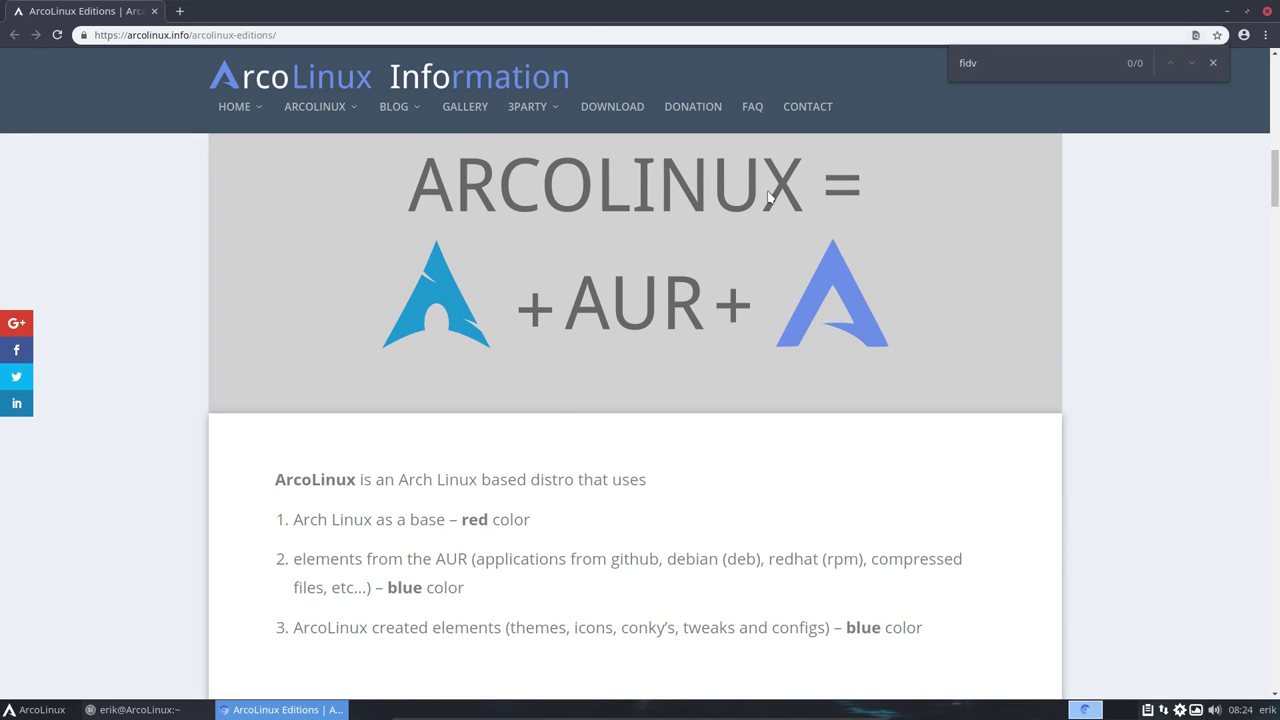
pyautogui.press('BackSpace')
pyautogui.press('BackSpace')
pyautogui.press('BackSpace')
pyautogui.write('discord')
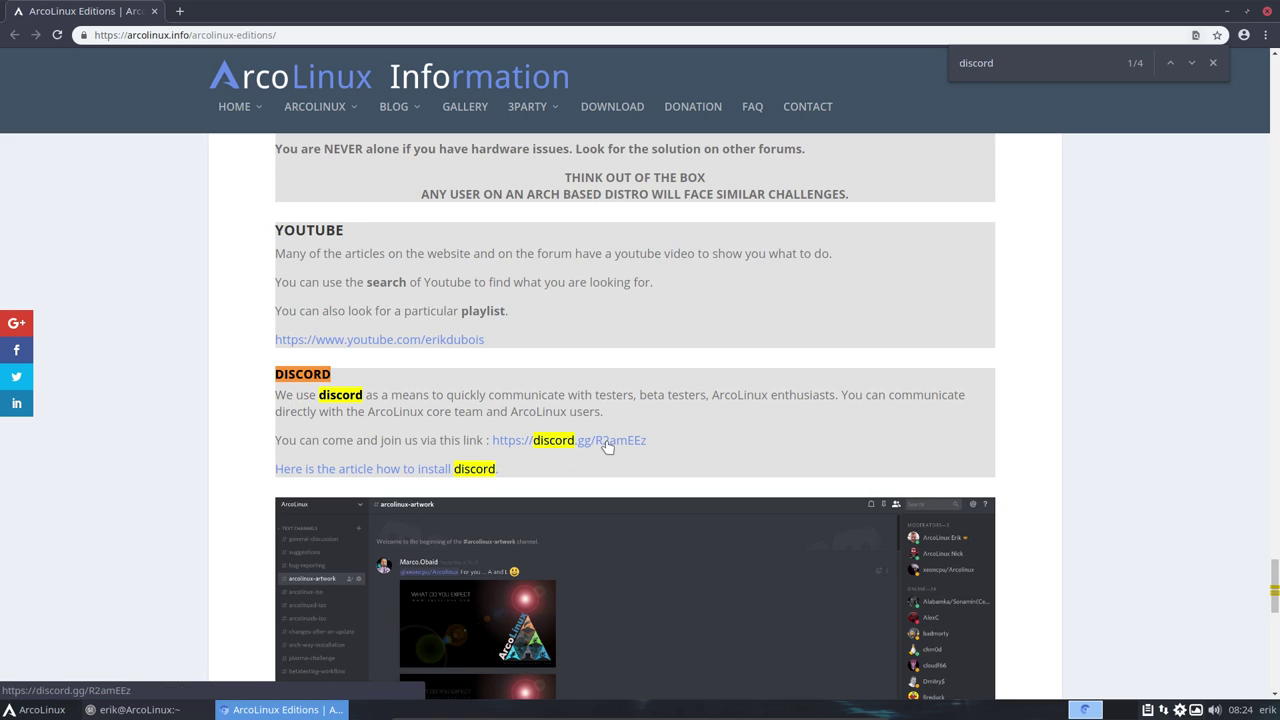
pyautogui.scroll(-4, 420, 510)
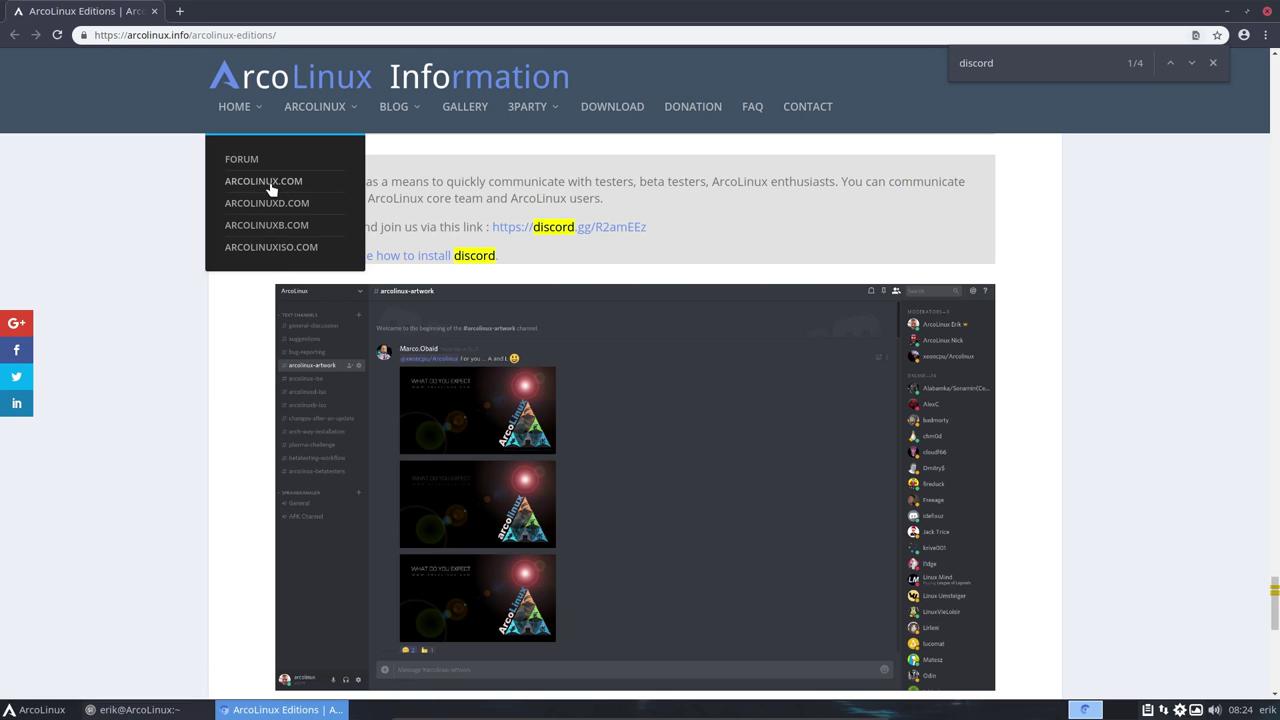
# Delete /usr/share/icons/Numix-Circle/icon-theme.cache with sudo rm in the terminal
pyautogui.click(1226, 11)
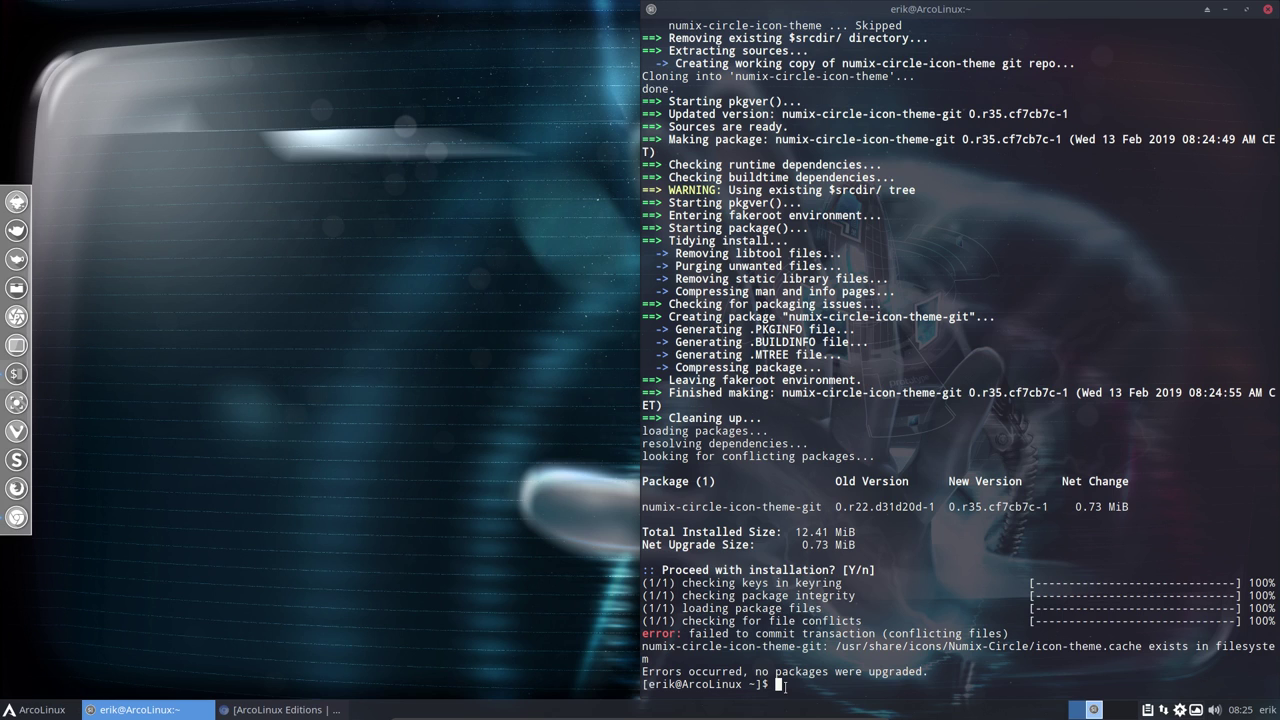
pyautogui.write('sudo rm /usr/')
pyautogui.write('share/icons/Numix')
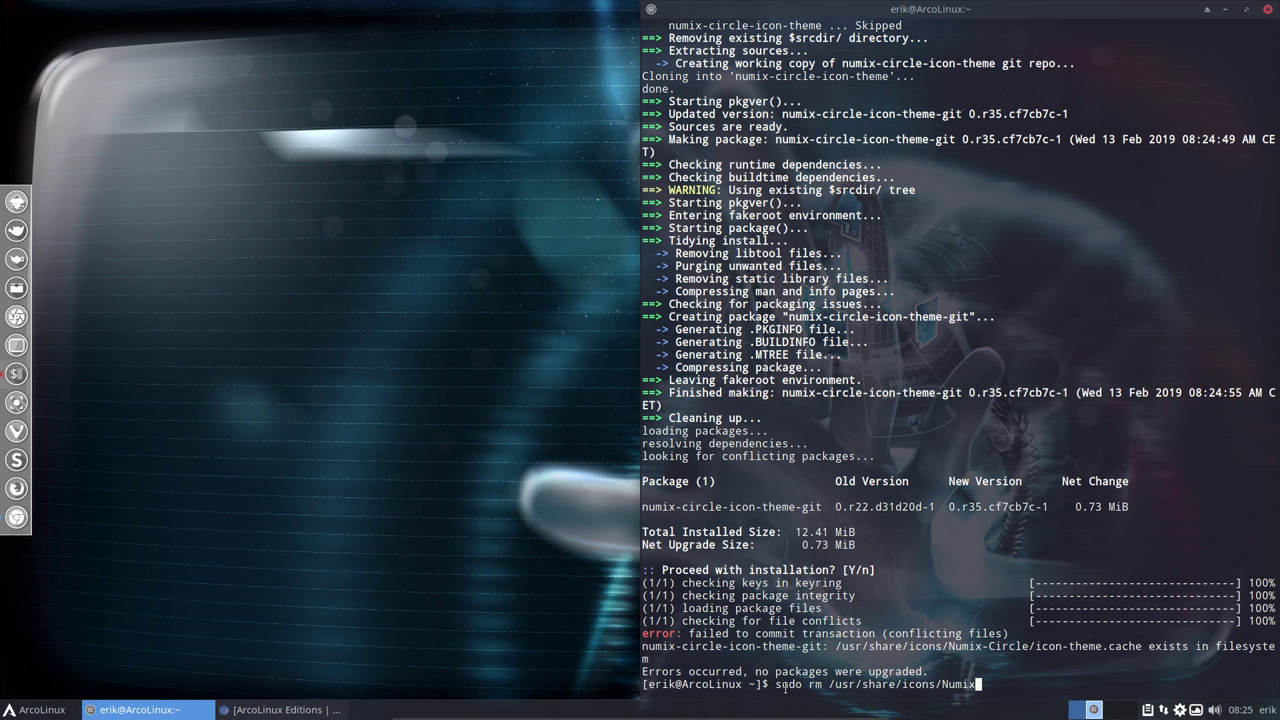
pyautogui.write('-Circle')
pyautogui.write('/icon')
pyautogui.press('Tab')
pyautogui.press('Return')
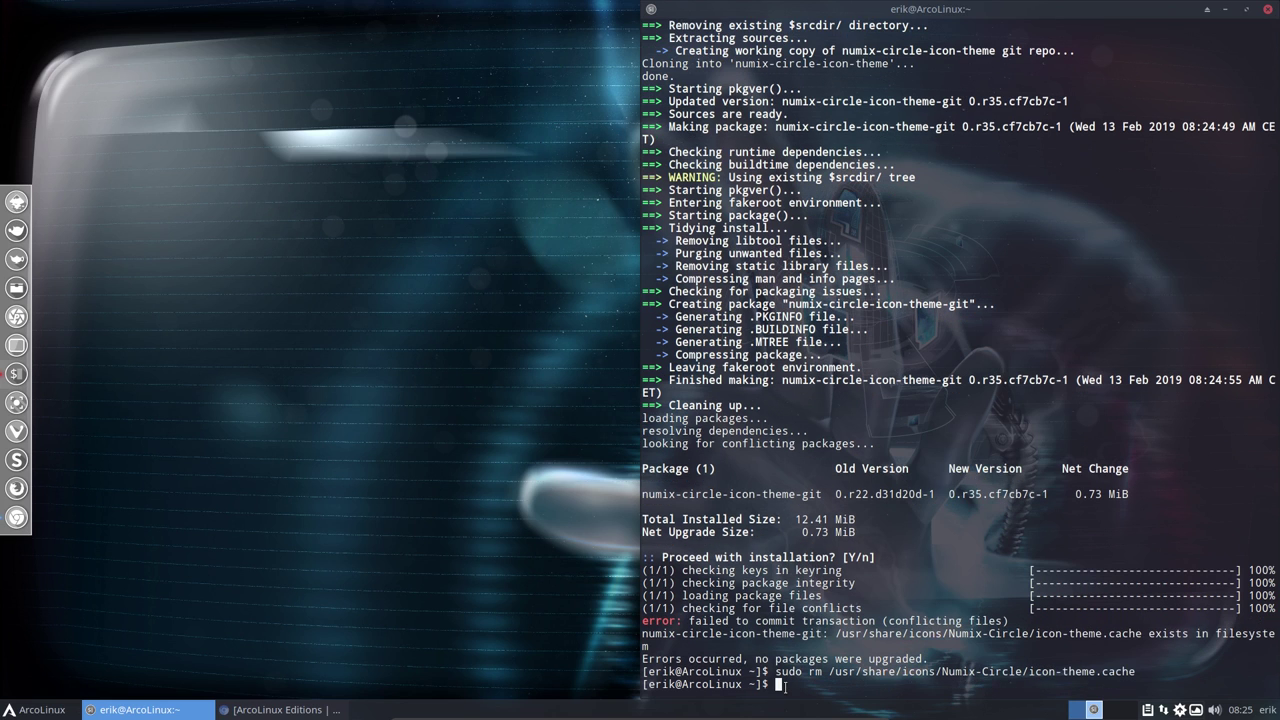
# Restart the full system upgrade with the pksyua alias
pyautogui.write('pksyua')
pyautogui.press('Up')
pyautogui.press('Up')
pyautogui.press('Up')
pyautogui.press('Up')
pyautogui.press('Down')
pyautogui.press('Down')
pyautogui.press('Down')
pyautogui.press('Down')
pyautogui.press('Up')
pyautogui.press('Down')
pyautogui.press('Up')
pyautogui.press('Down')
pyautogui.press('Return')
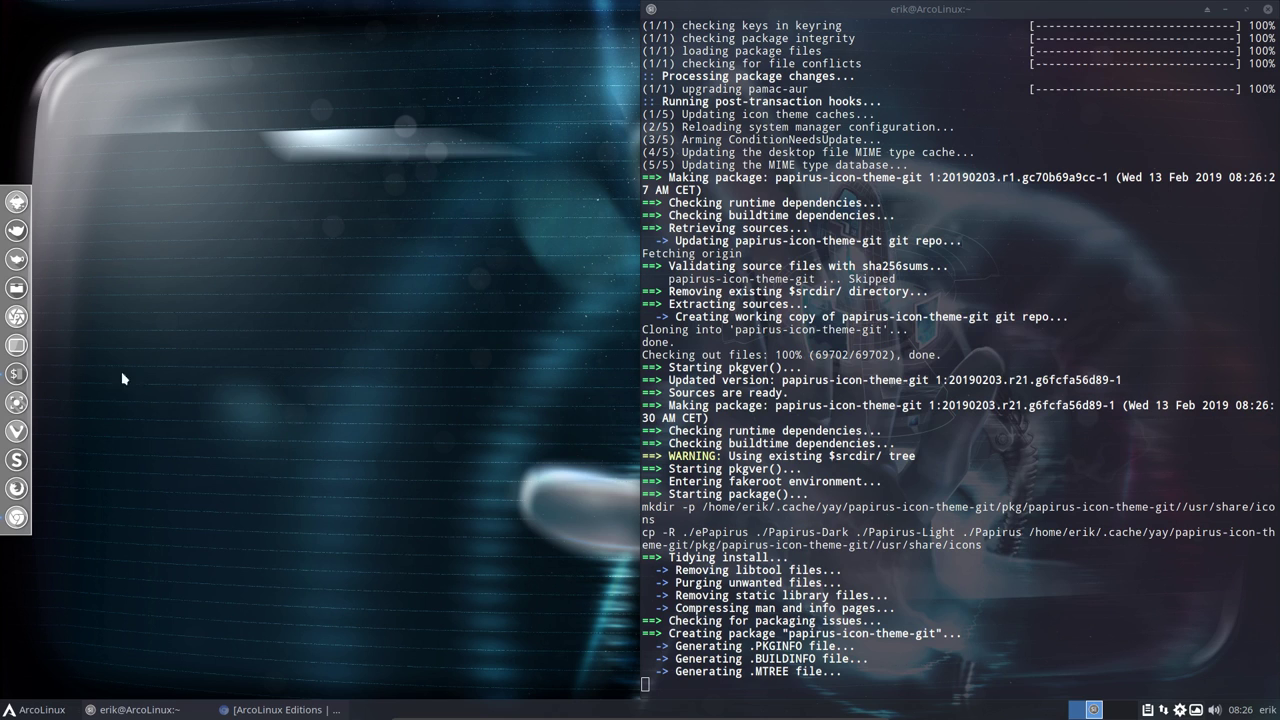
# Show hidden files in the home folder and browse into .bin/stay-rolling to 18.11-to-18.12
pyautogui.click(20, 288)
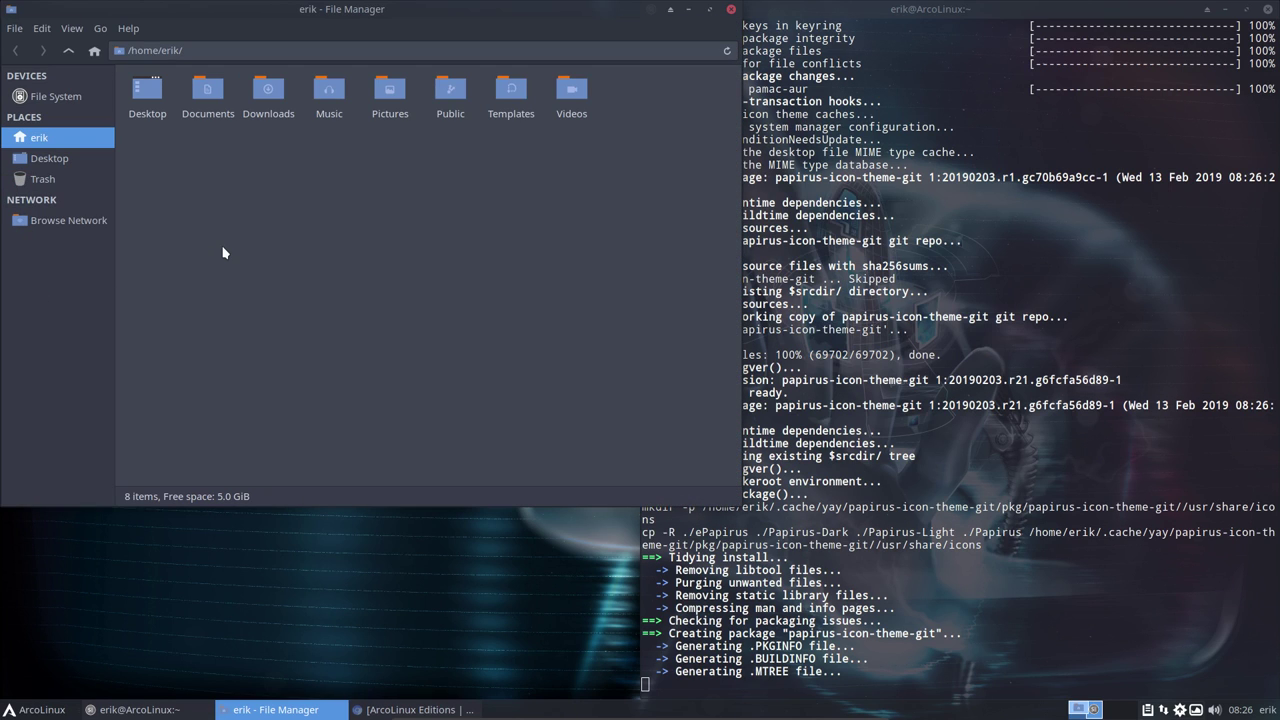
pyautogui.hotkey('ctrl', 'h')
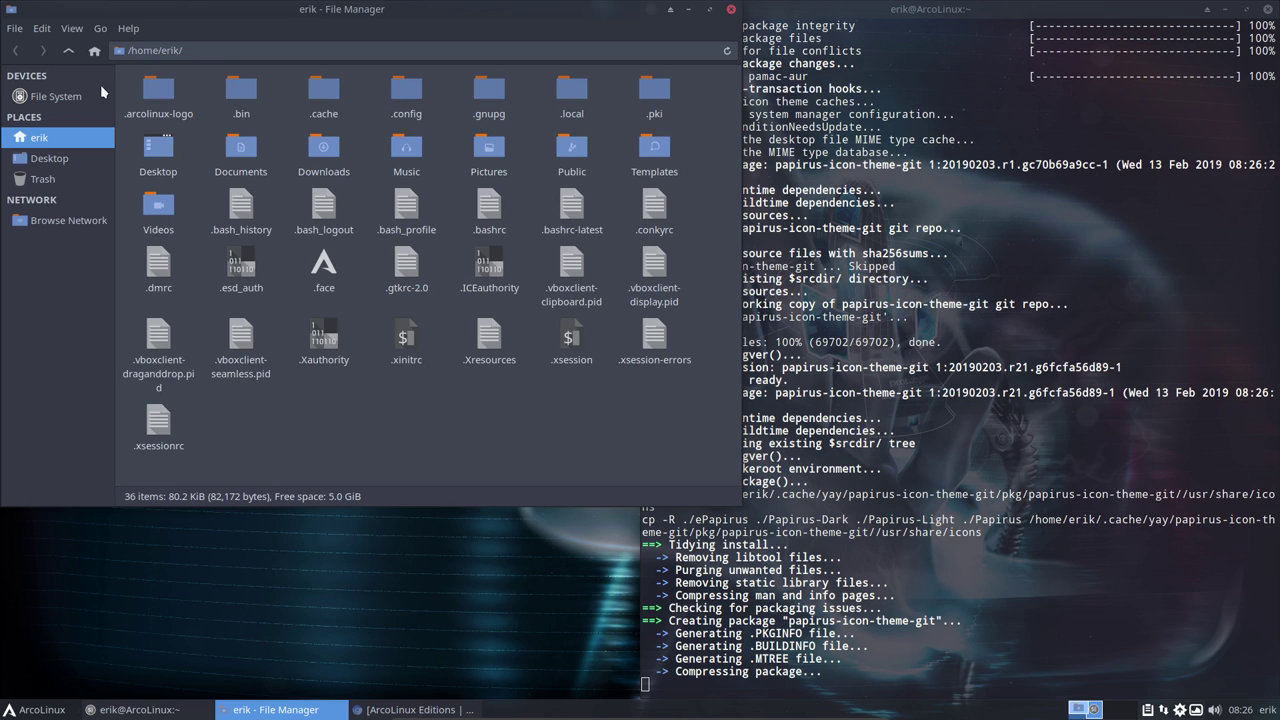
pyautogui.click(72, 28)
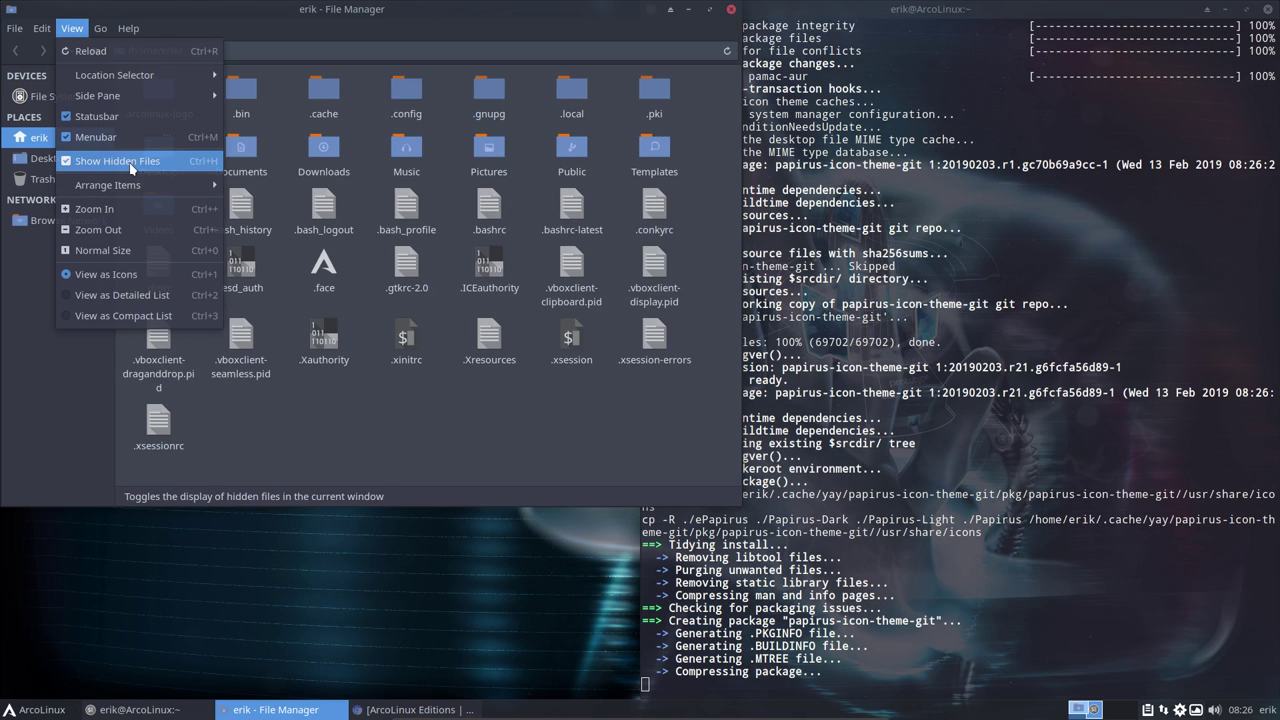
pyautogui.click(439, 400)
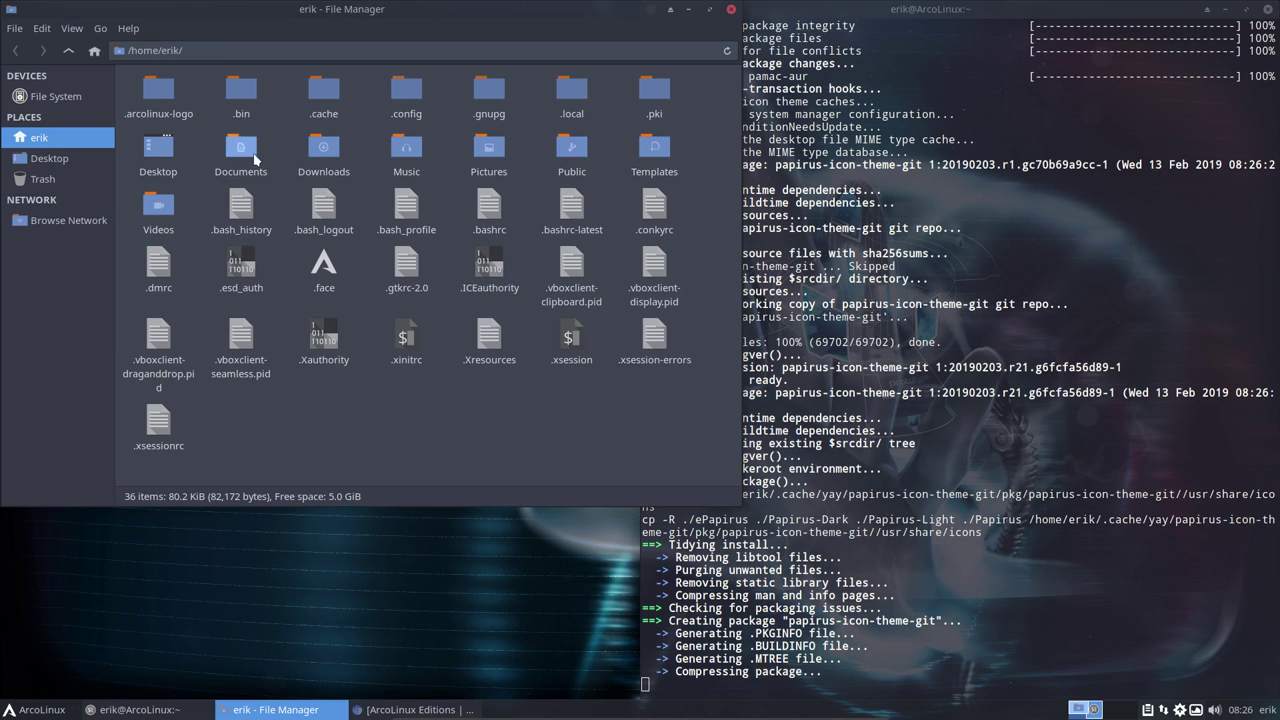
pyautogui.doubleClick(248, 98)
pyautogui.click(220, 91)
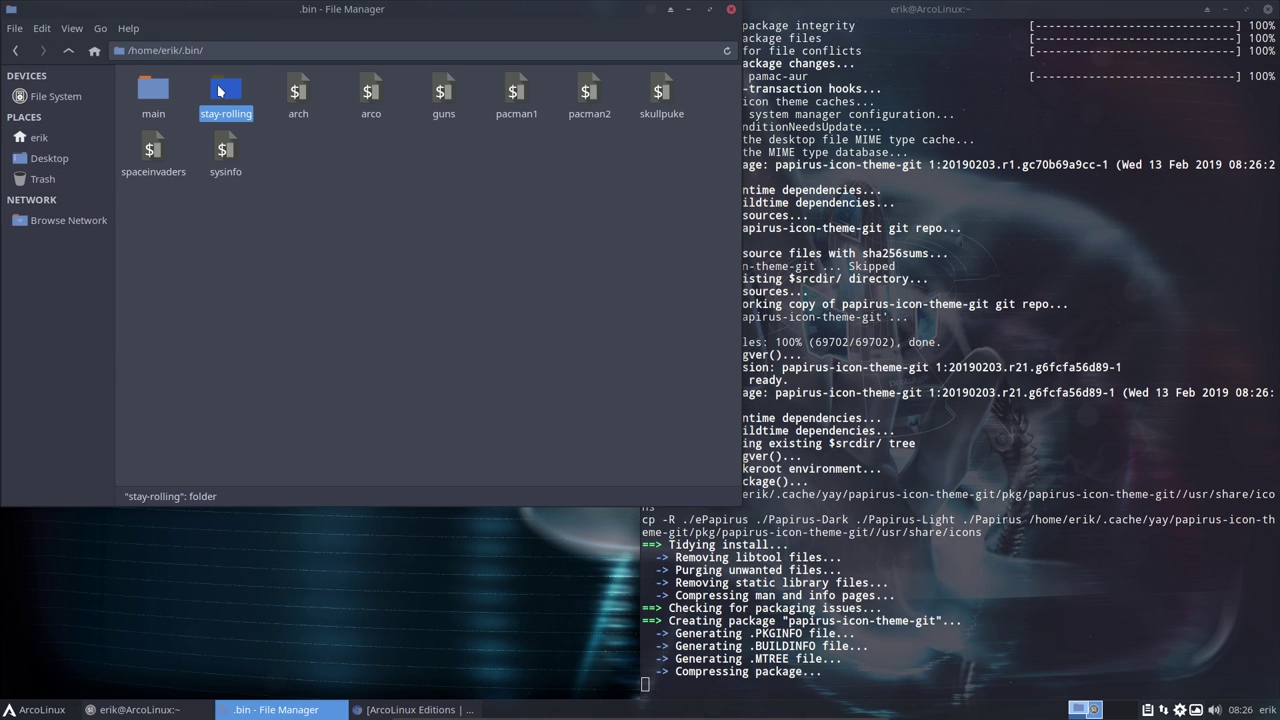
pyautogui.doubleClick(220, 91)
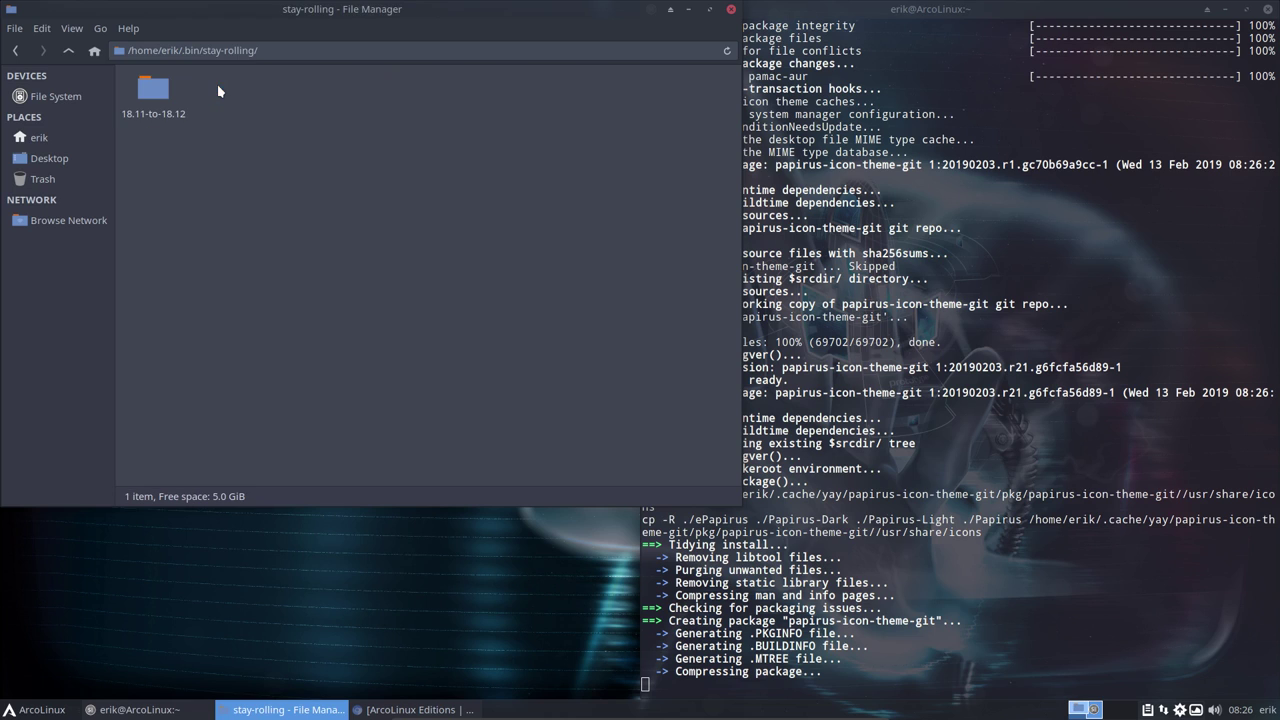
pyautogui.click(155, 90)
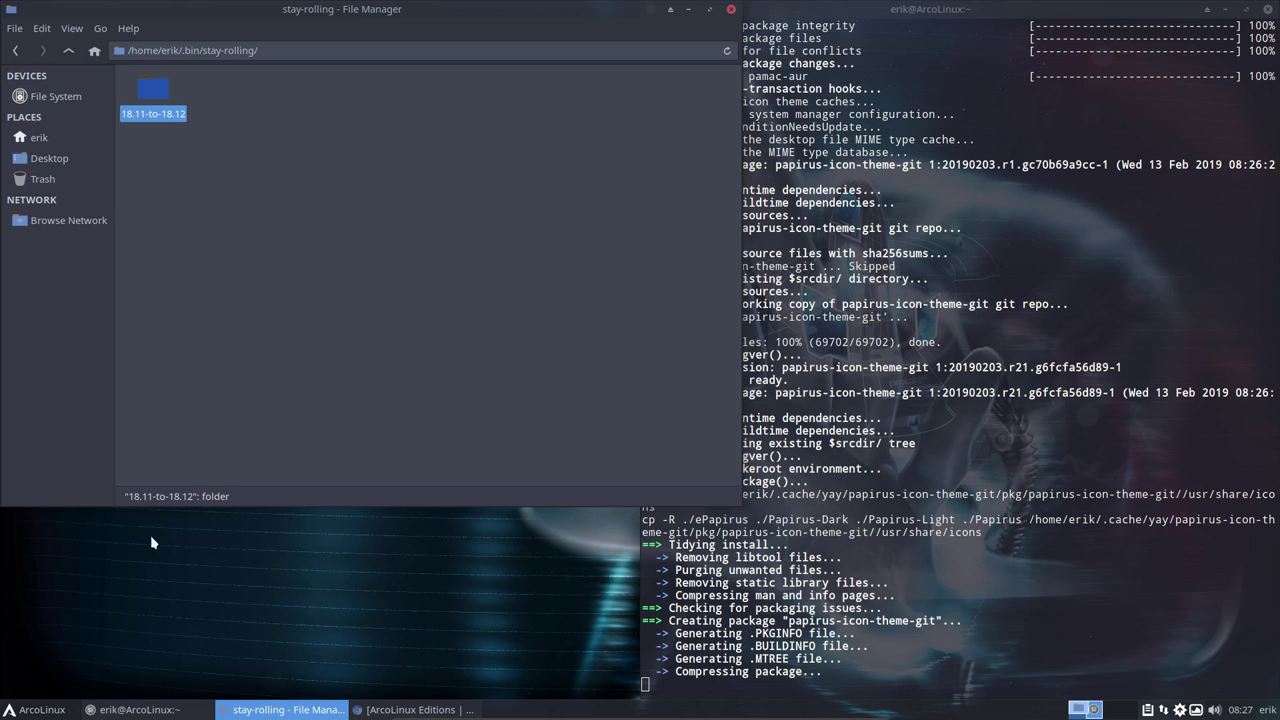
# Bookmark /etc/skel in the sidebar Places list and open it
pyautogui.click(48, 98)
pyautogui.doubleClick(312, 90)
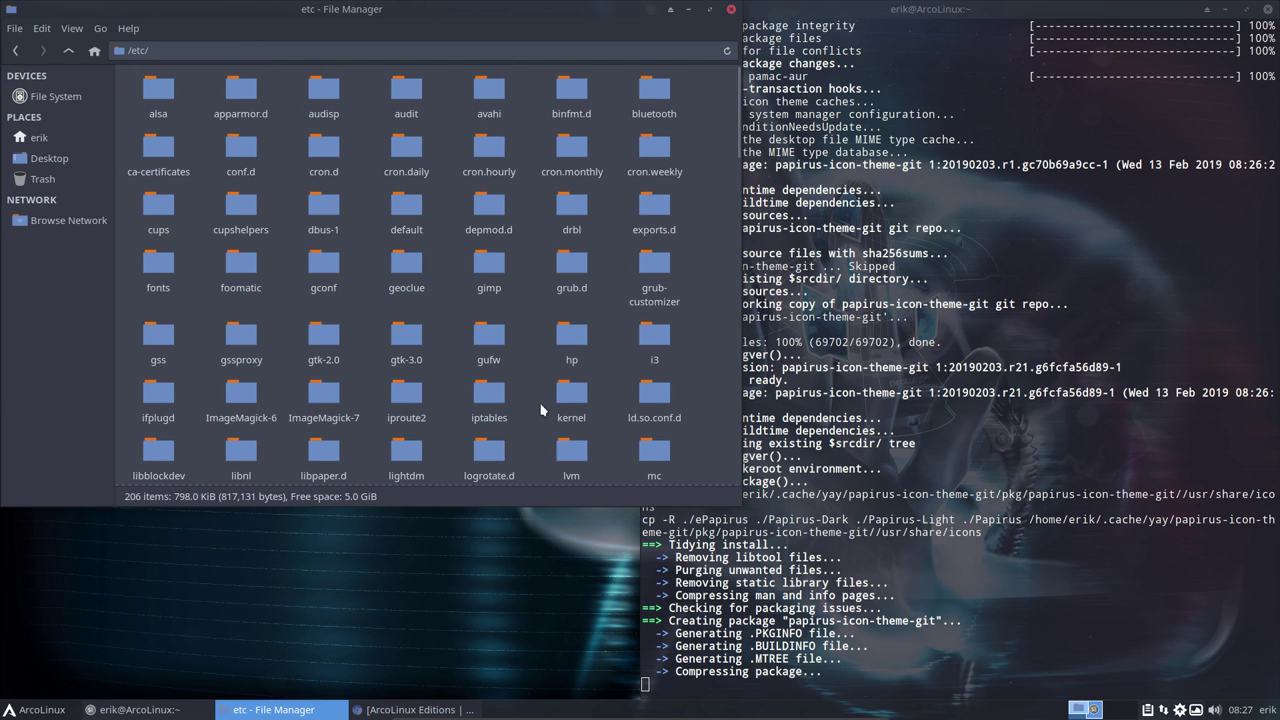
pyautogui.scroll(-1, 537, 407)
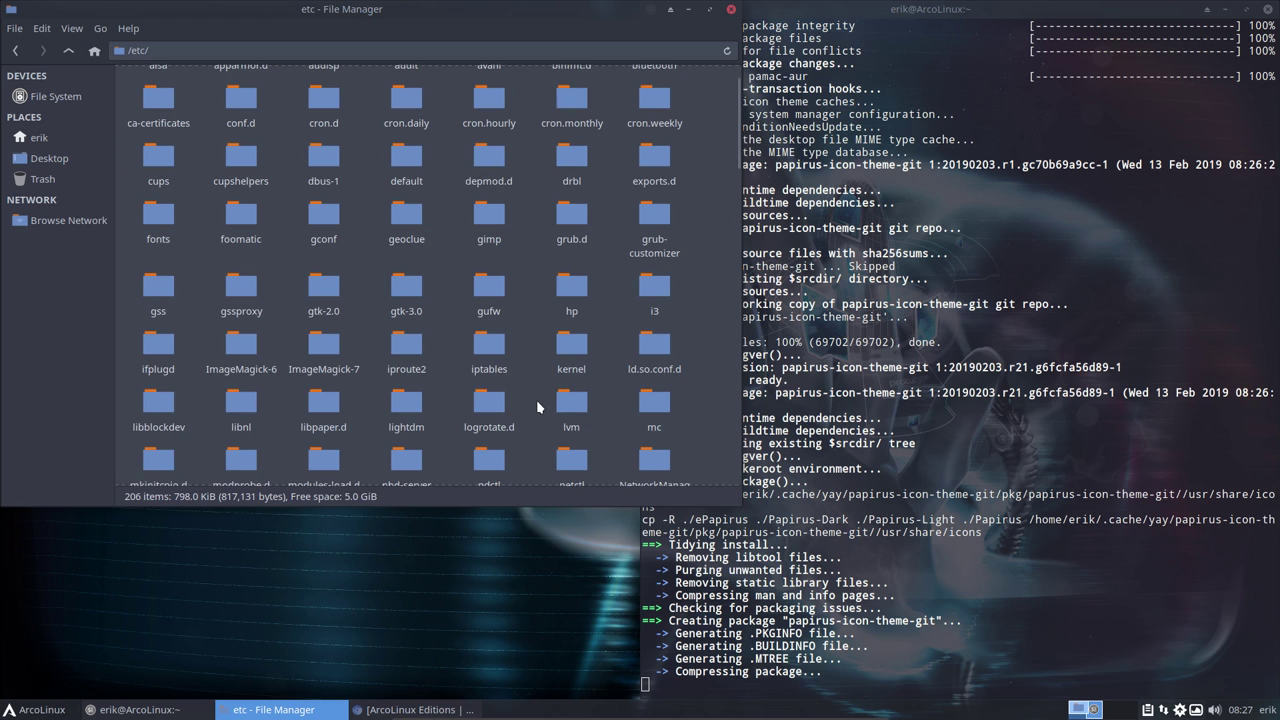
pyautogui.write('skel')
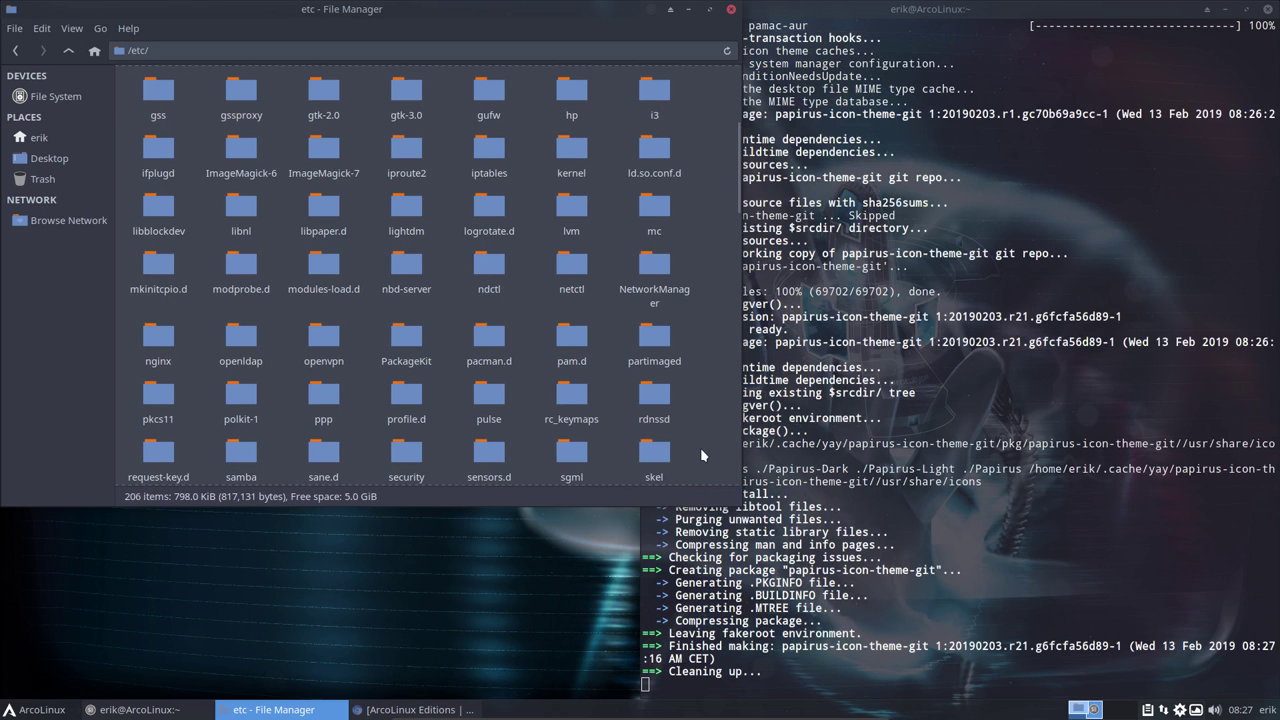
pyautogui.click(660, 455)
pyautogui.moveTo(660, 455); pyautogui.dragTo(67, 195)
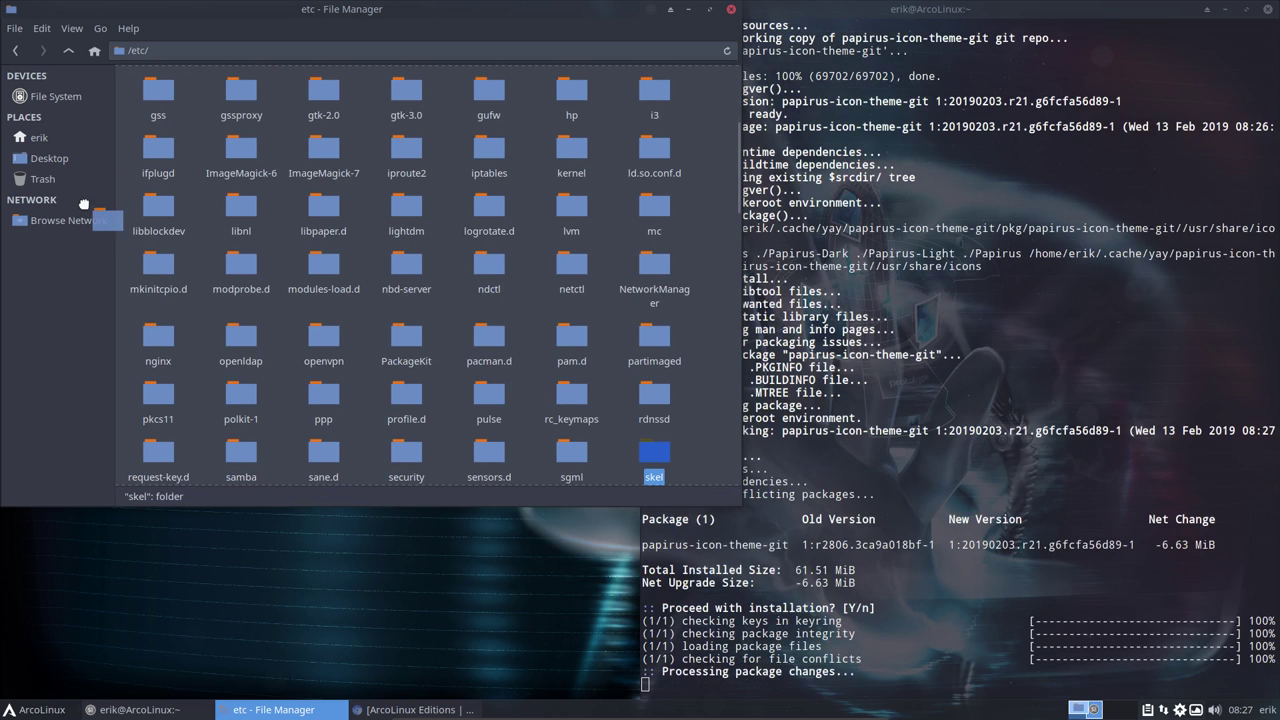
pyautogui.click(67, 199)
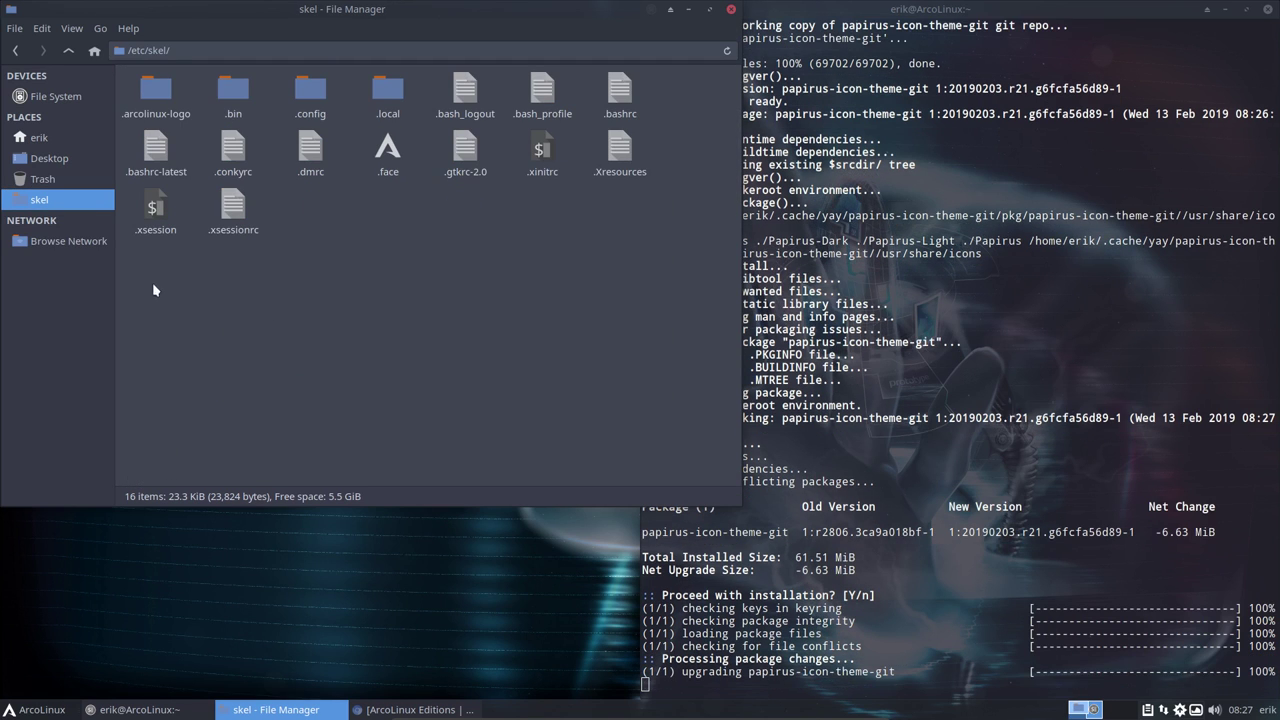
# Open /etc/skel/.bin/stay-rolling and highlight the 18.12-to-19.1 and 19.1-to-19.2 folders
pyautogui.moveTo(144, 279); pyautogui.dragTo(690, 64)
pyautogui.click(478, 276)
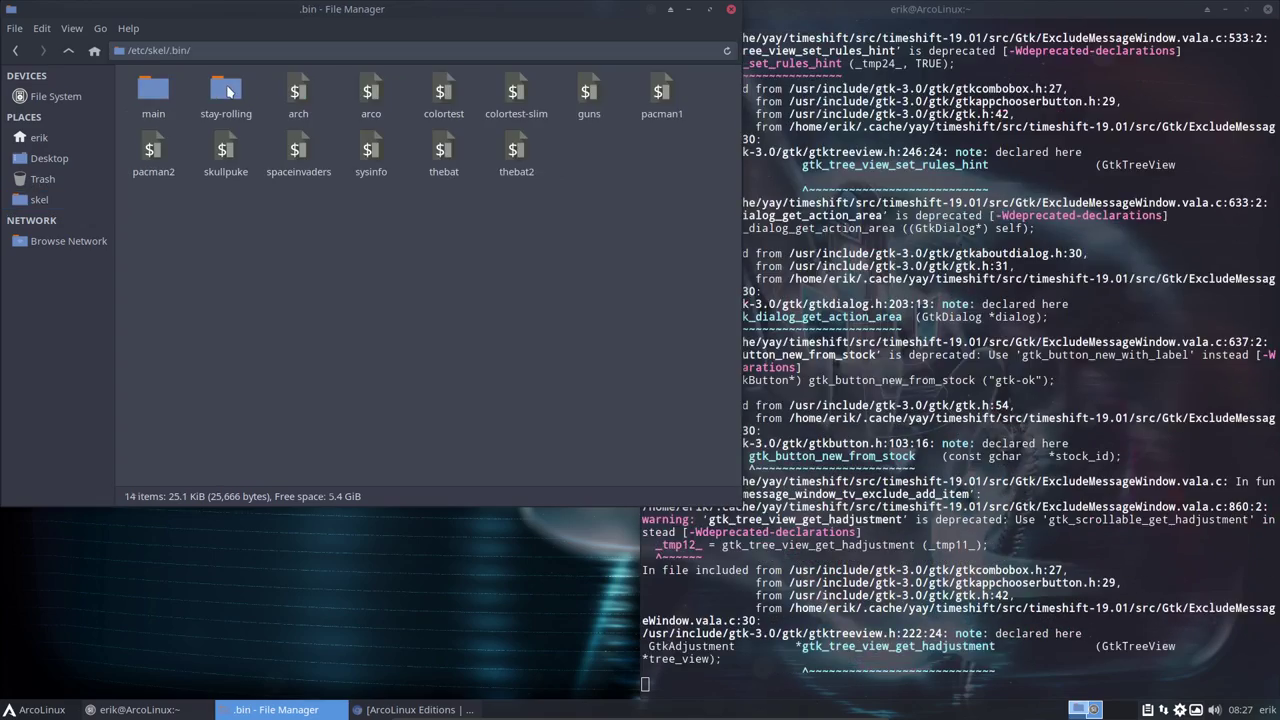
pyautogui.doubleClick(228, 92)
pyautogui.doubleClick(228, 92)
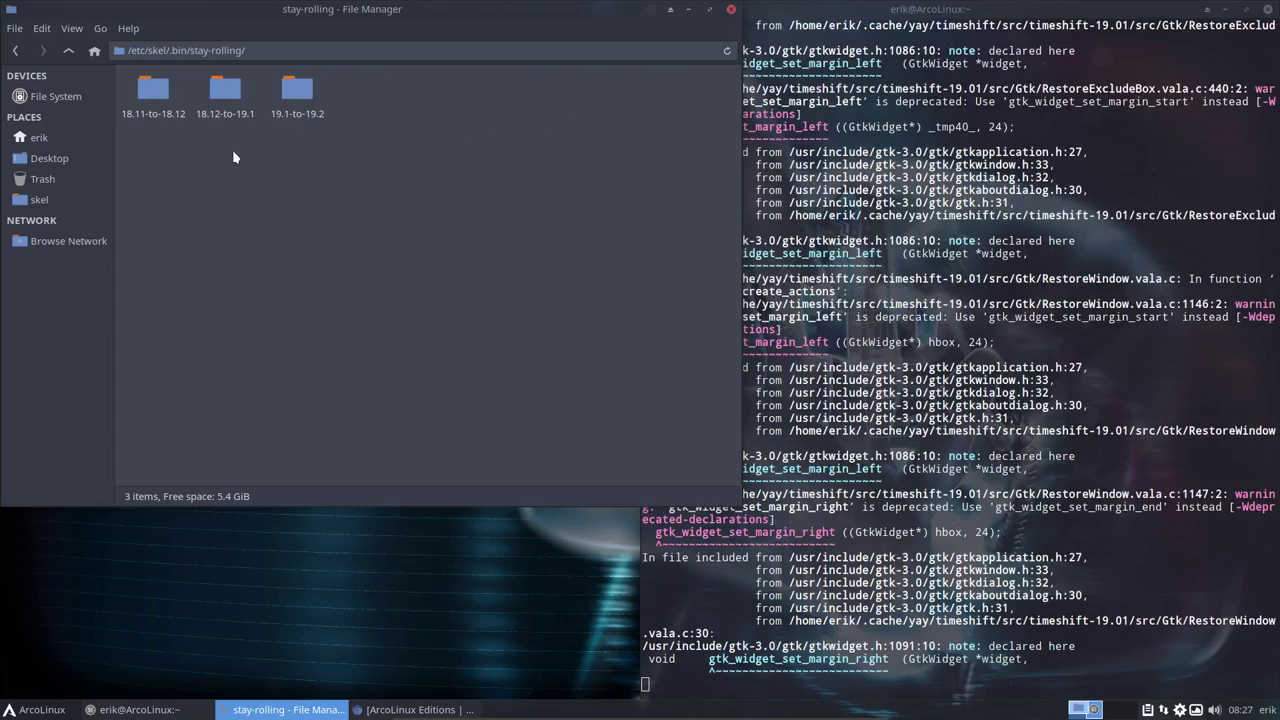
pyautogui.moveTo(223, 146); pyautogui.dragTo(386, 114)
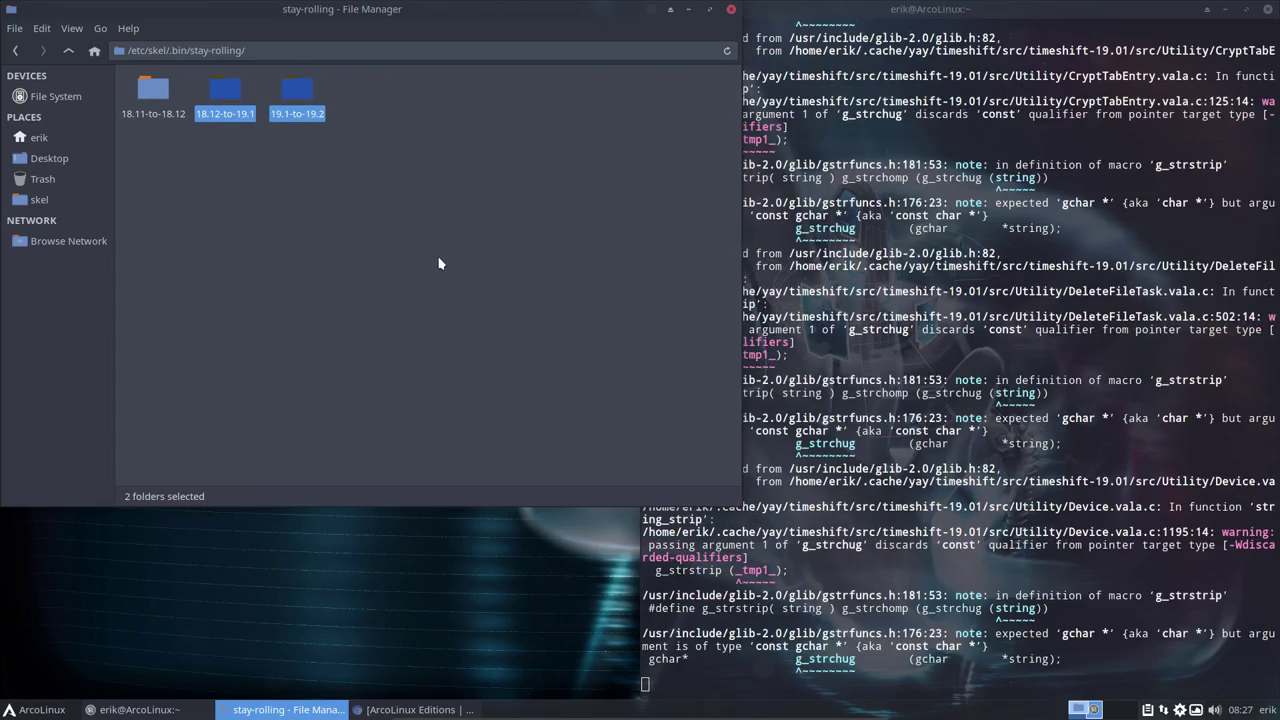
pyautogui.click(323, 287)
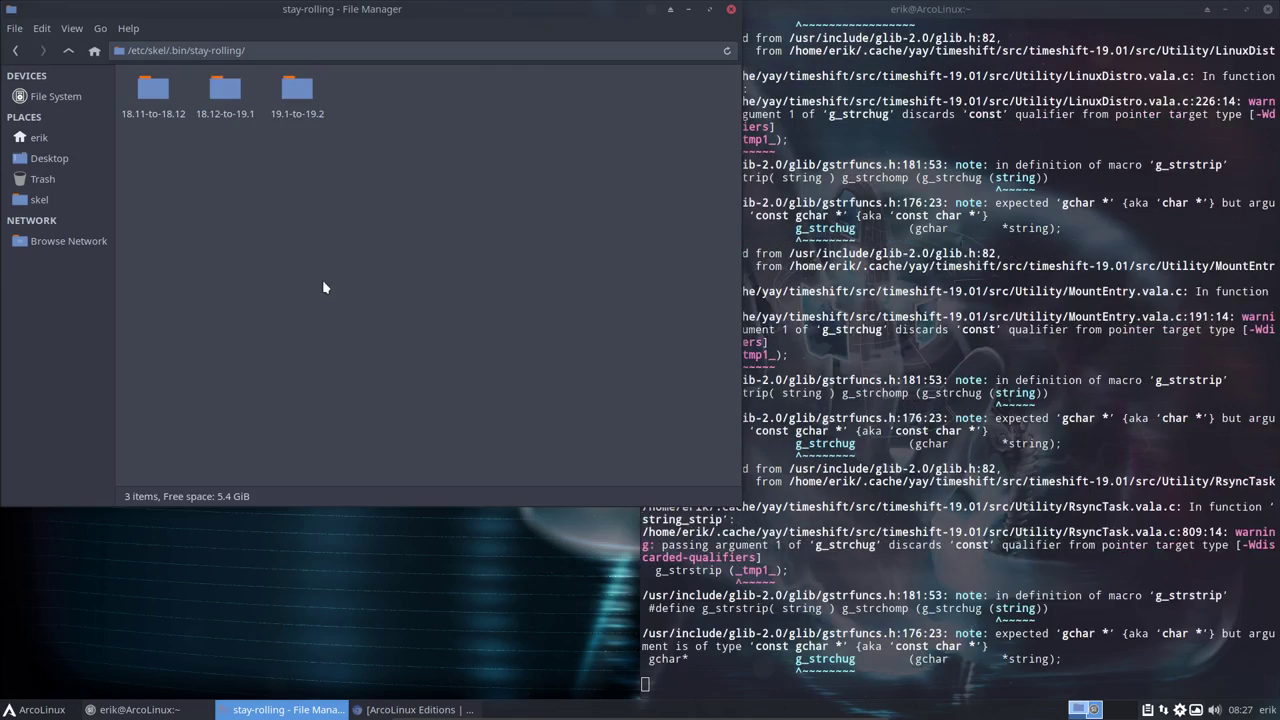
# In a new terminal, list the shell aliases and highlight each part of the skel alias
pyautogui.press('super+Return')
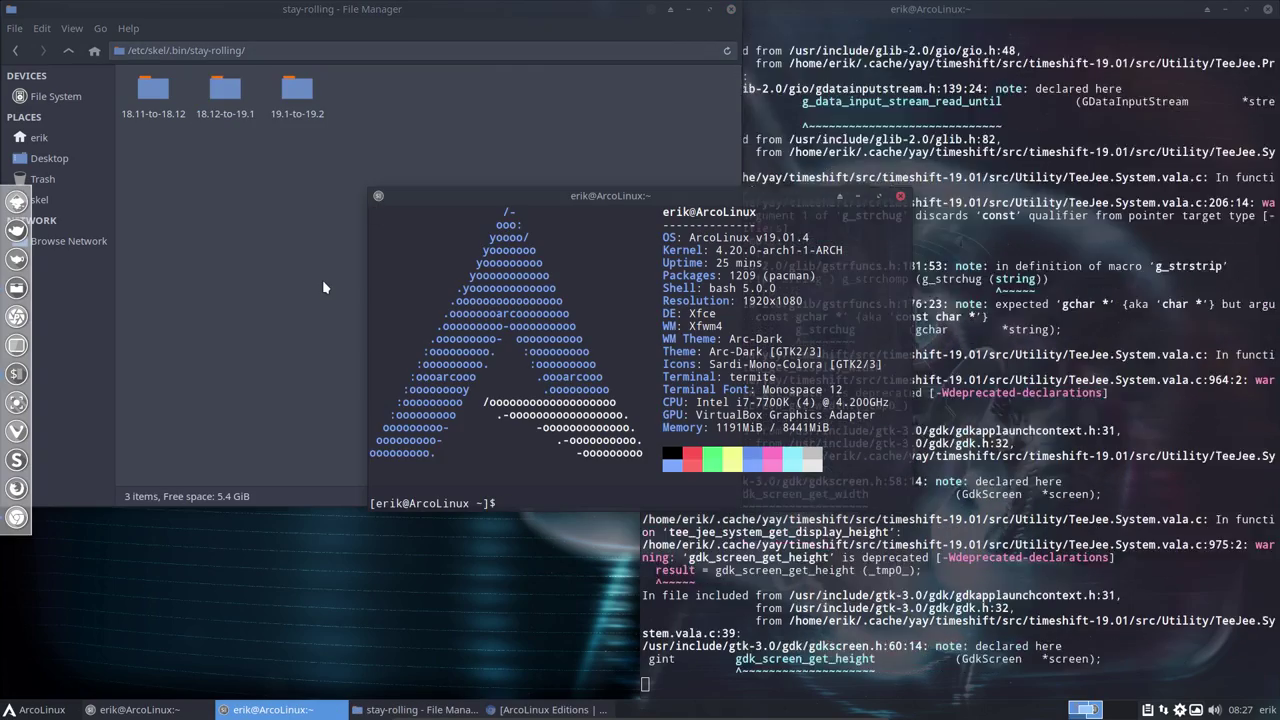
pyautogui.write('alias')
pyautogui.press('Return')
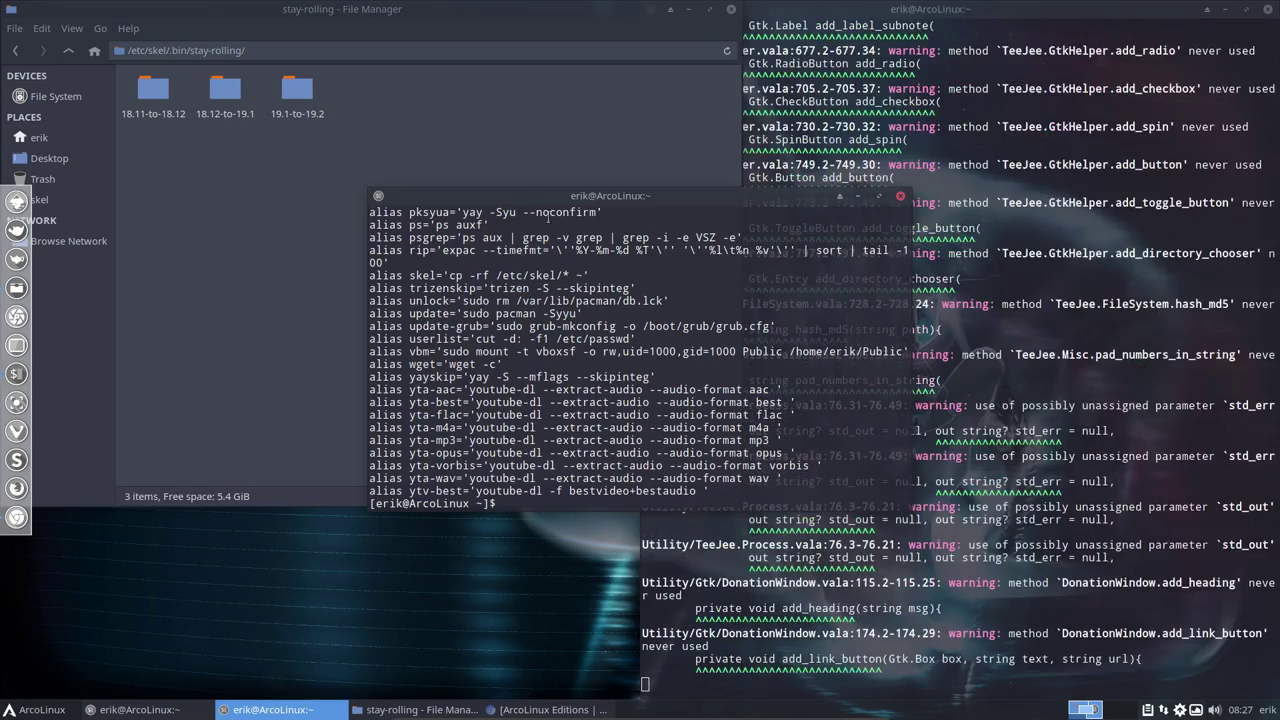
pyautogui.doubleClick(456, 276)
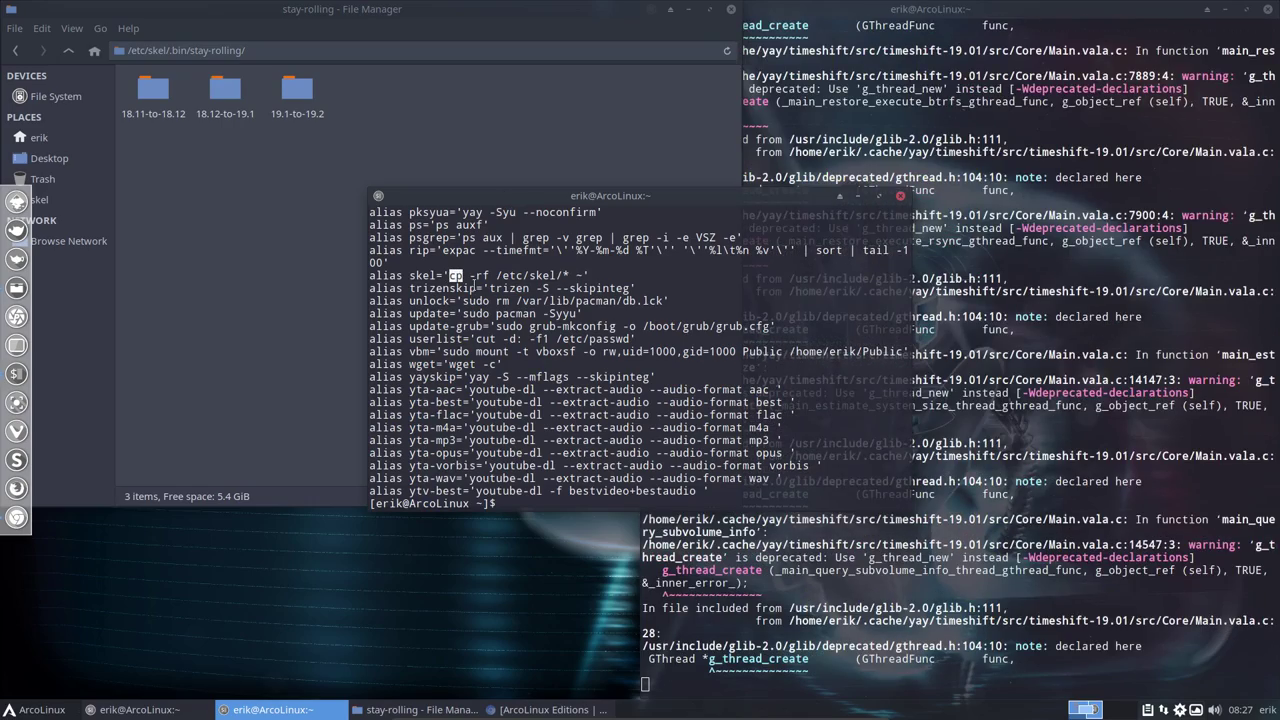
pyautogui.doubleClick(482, 275)
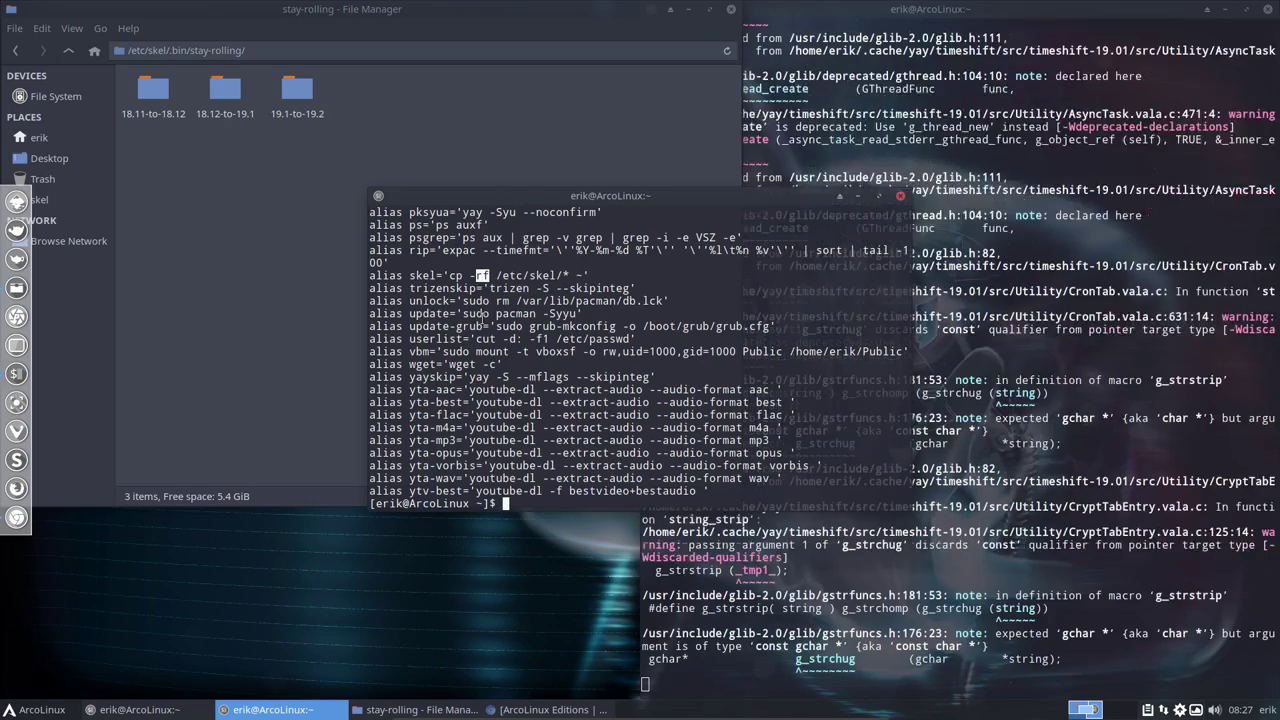
pyautogui.moveTo(496, 275); pyautogui.dragTo(556, 275)
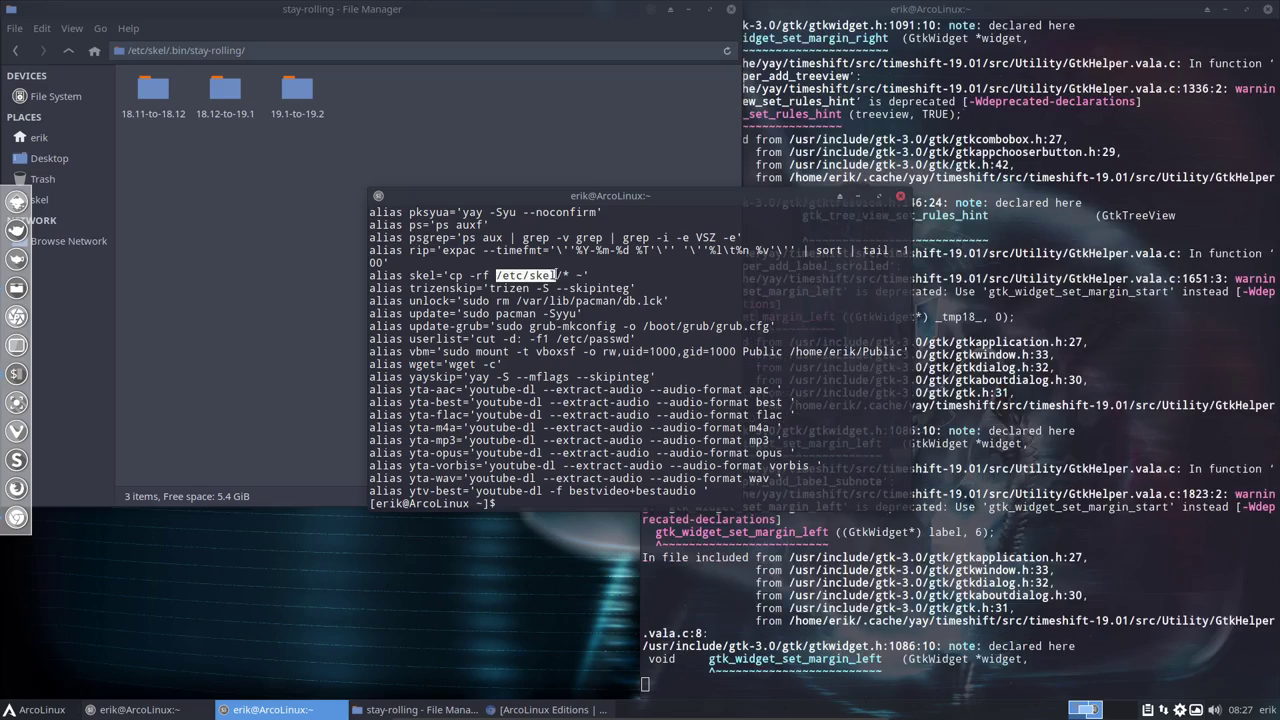
pyautogui.doubleClick(577, 275)
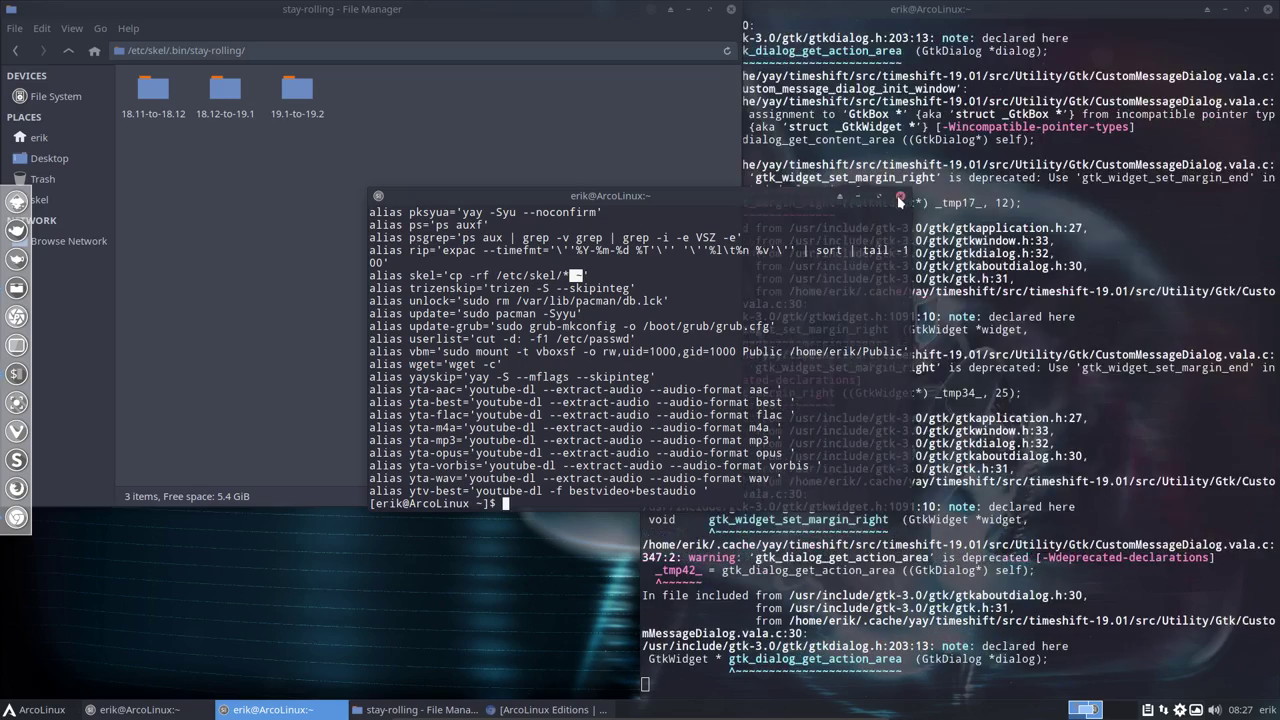
# Close the extra terminal and compare /etc/skel's contents against the home folder
pyautogui.click(899, 199)
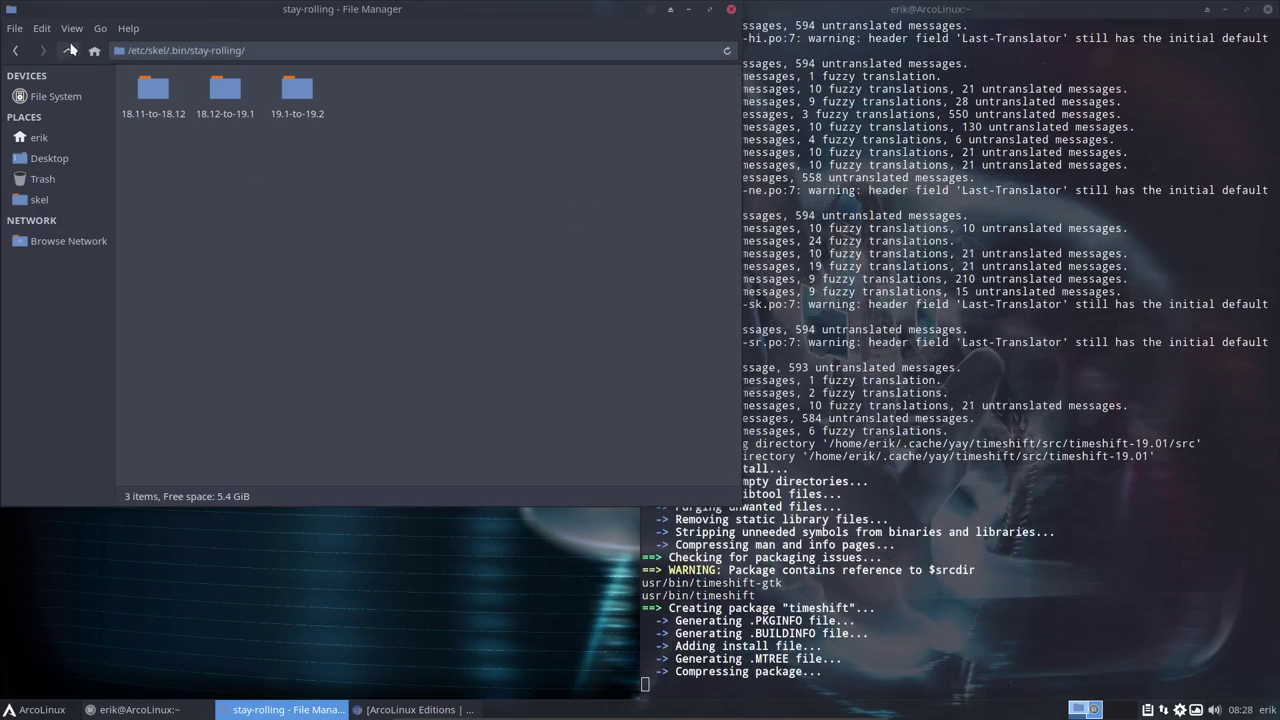
pyautogui.click(69, 50)
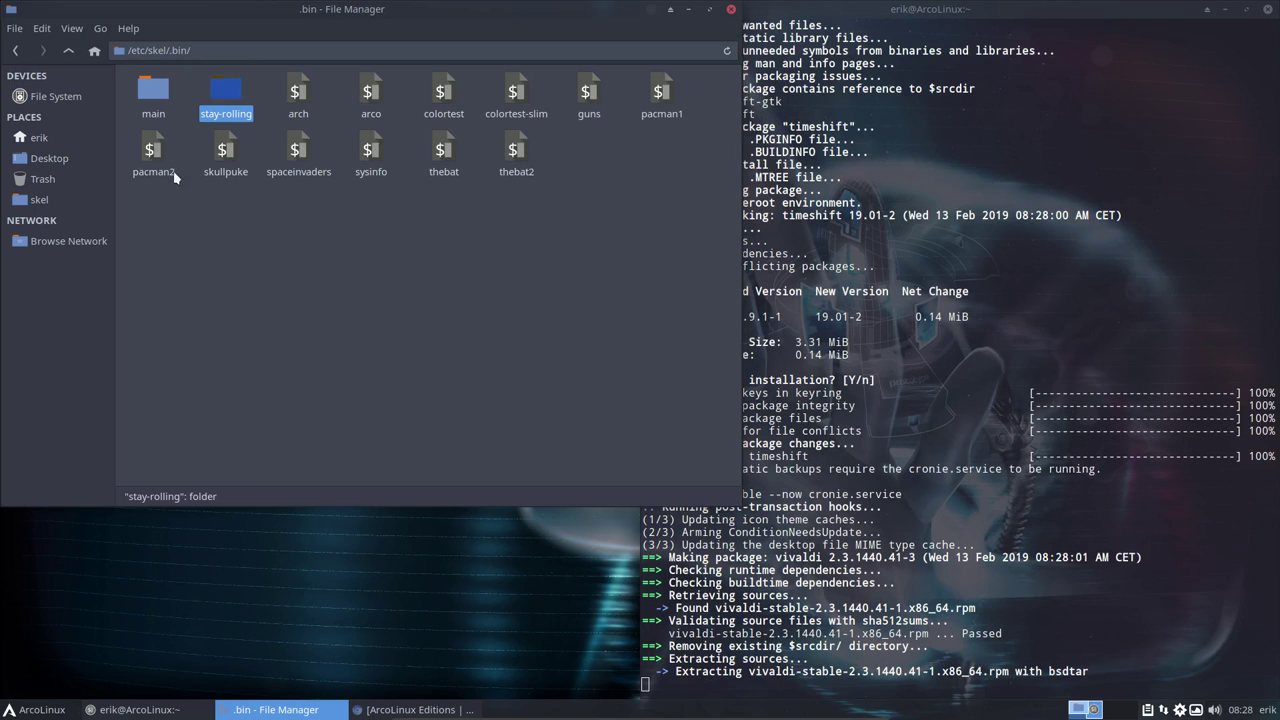
pyautogui.doubleClick(69, 50)
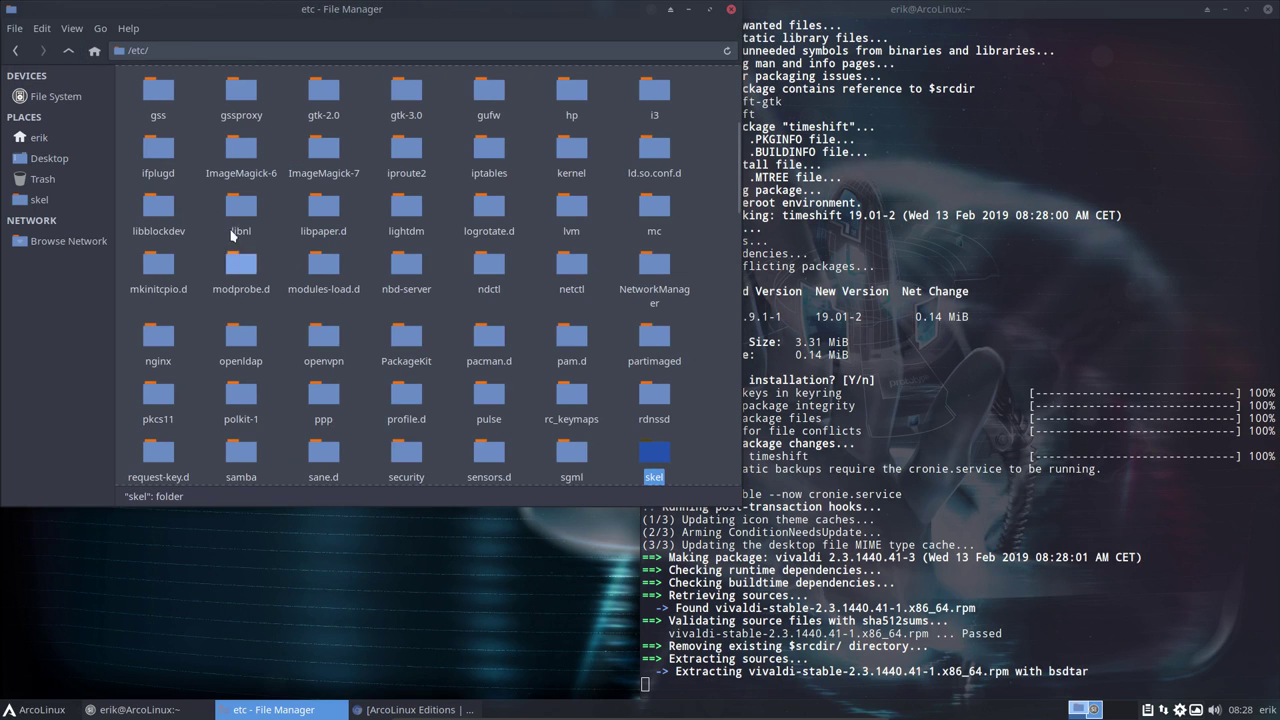
pyautogui.click(69, 200)
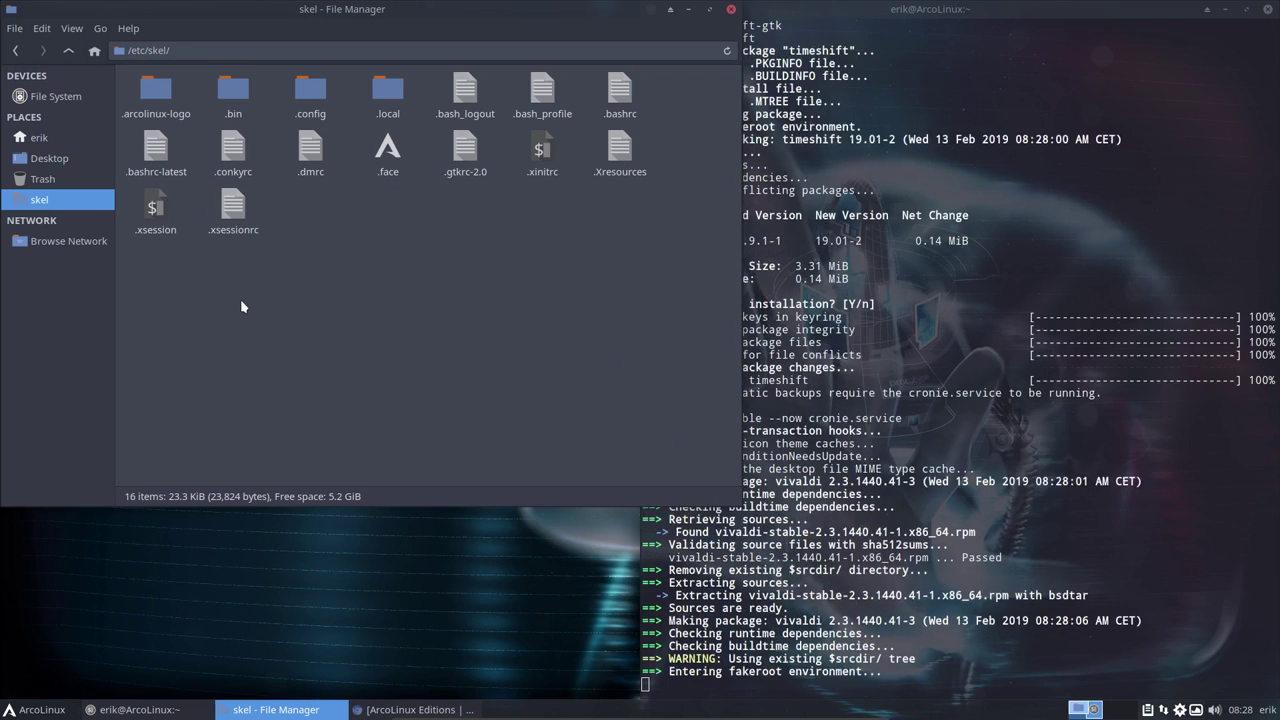
pyautogui.hotkey('ctrl', 'a')
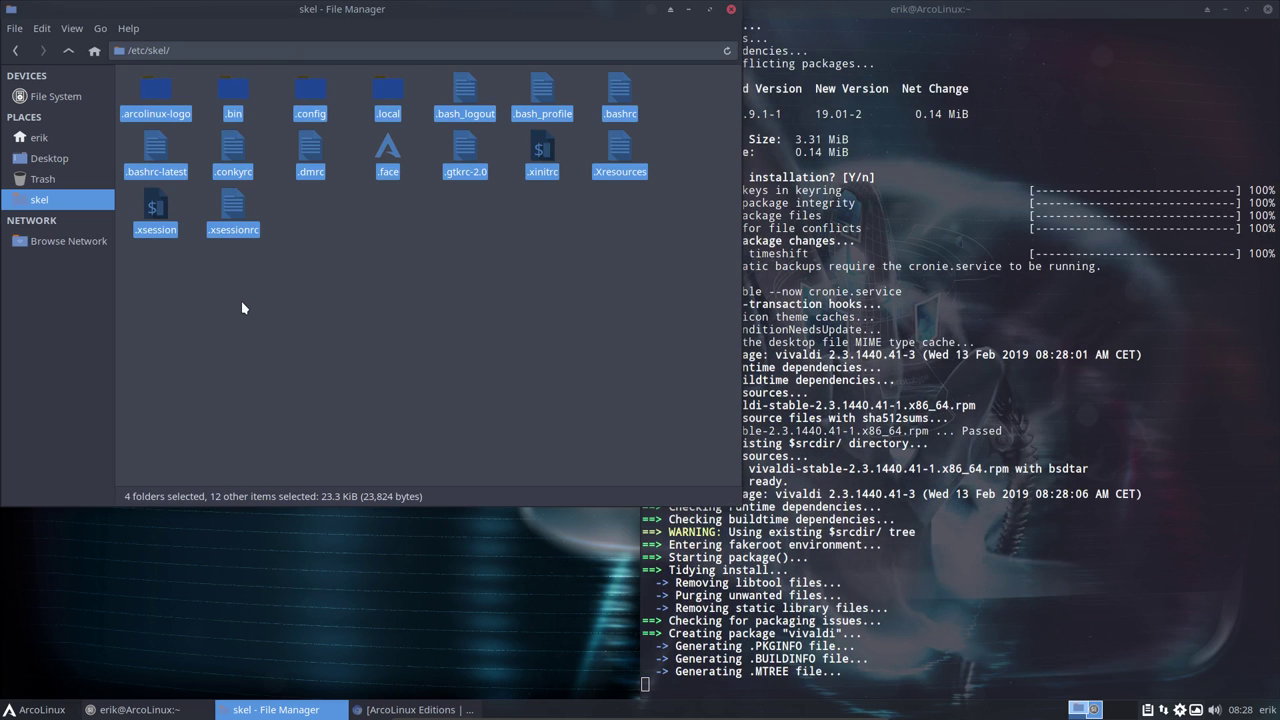
pyautogui.click(53, 142)
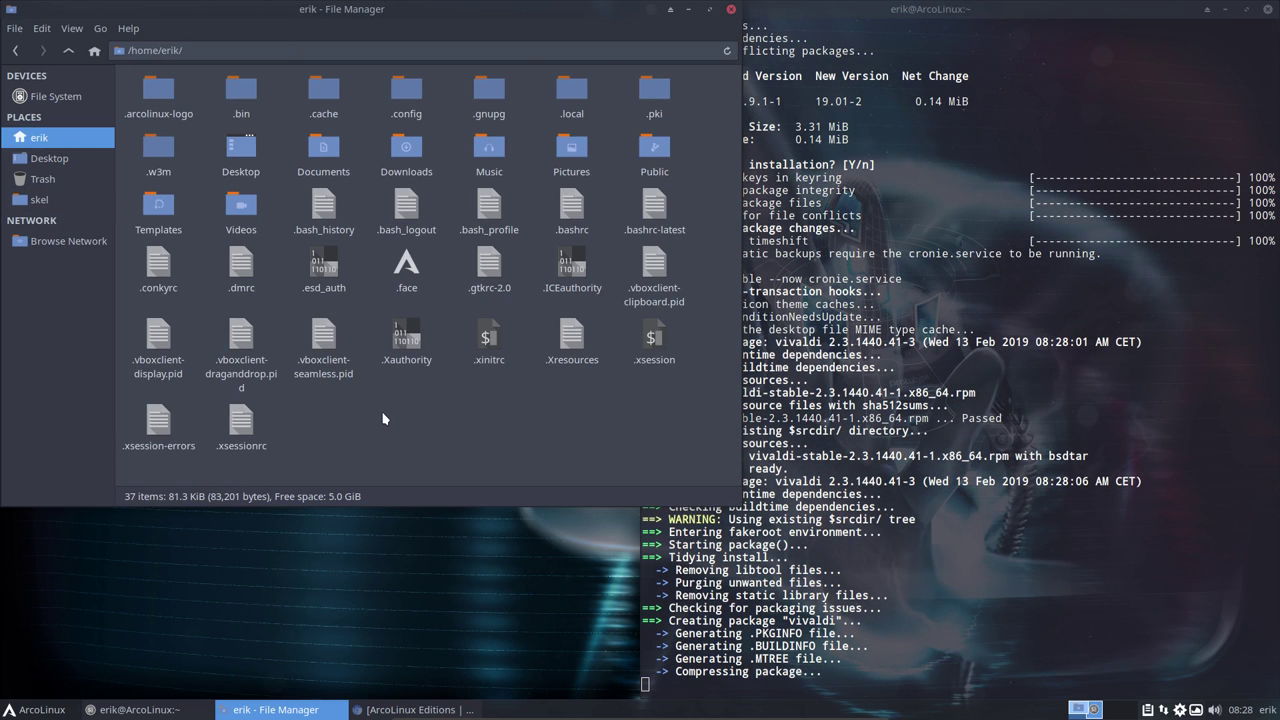
# Run the skel alias in a new terminal to copy /etc/skel into home, then close it
pyautogui.press('super')
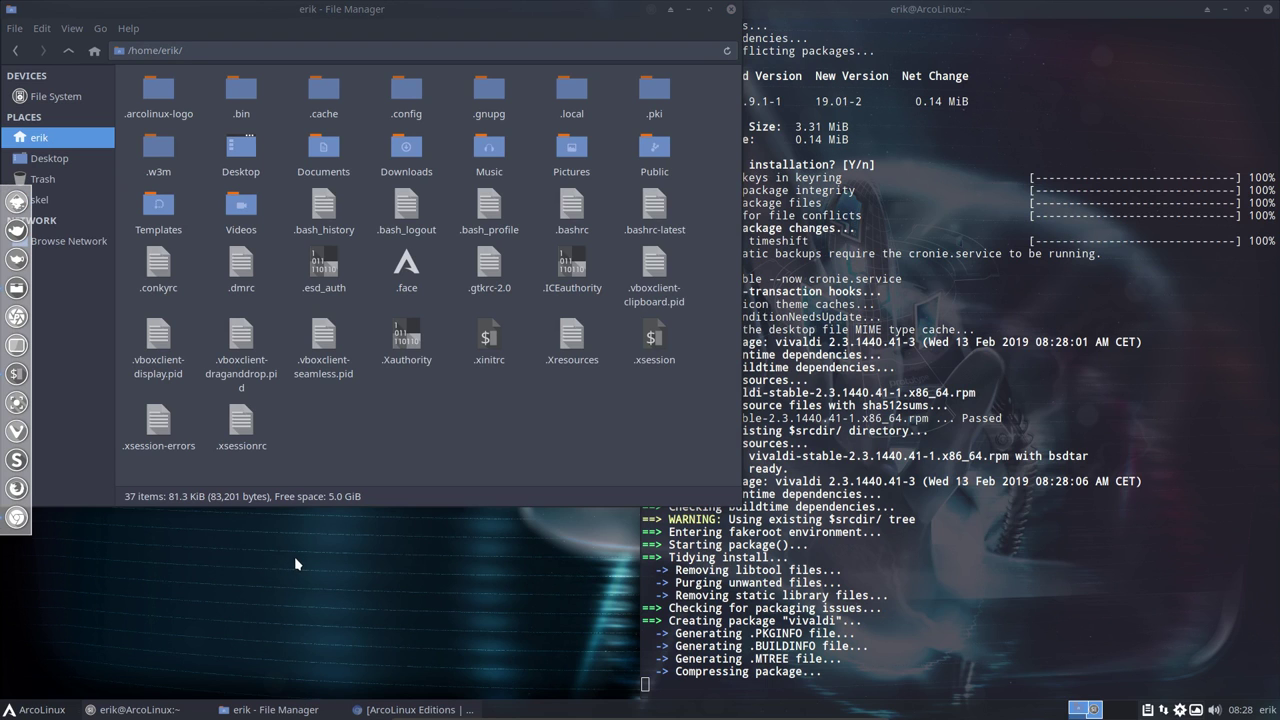
pyautogui.press('super+Return')
pyautogui.write('skel')
pyautogui.press('Return')
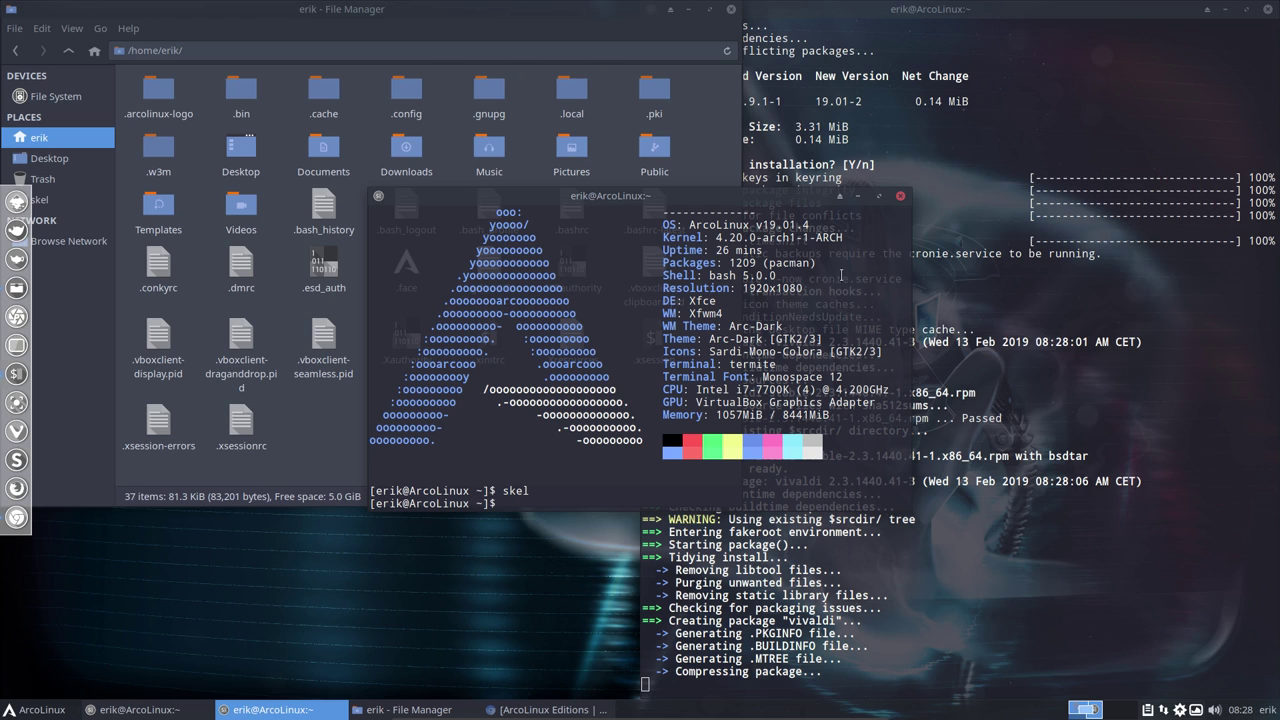
pyautogui.click(903, 199)
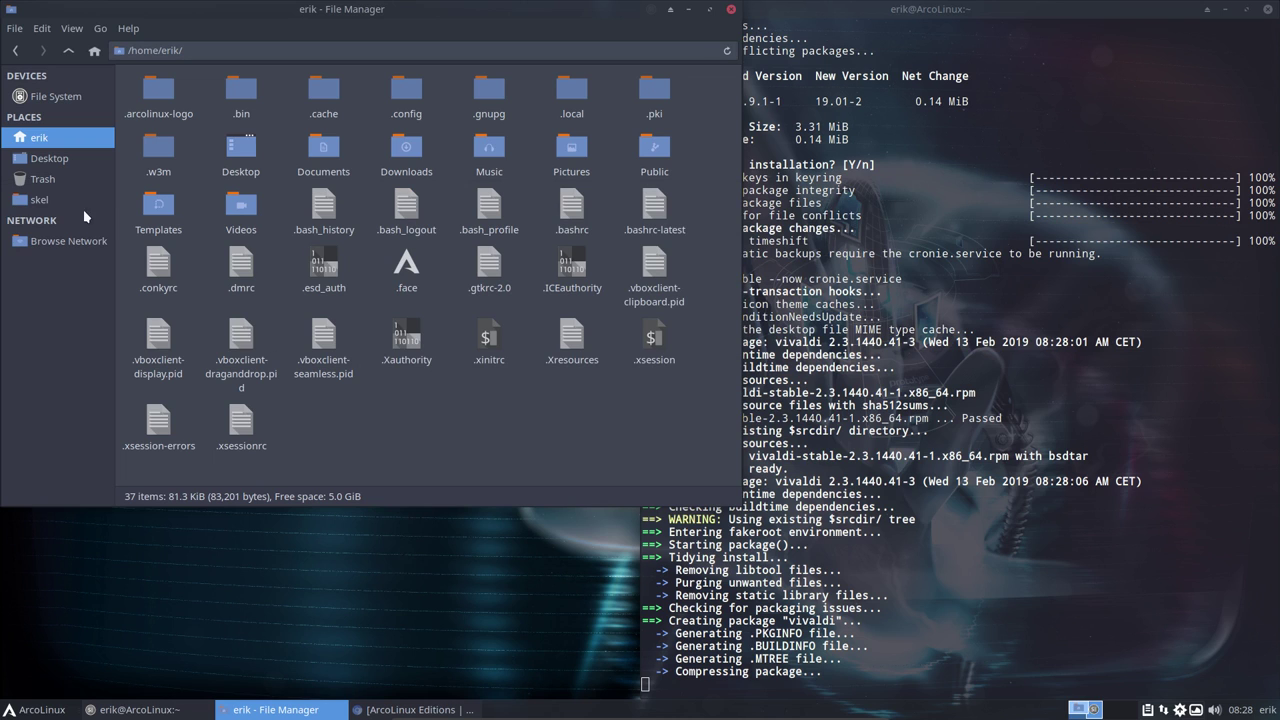
# Go from /etc/skel to the home folder's hidden .bin/stay-rolling folder
pyautogui.click(45, 199)
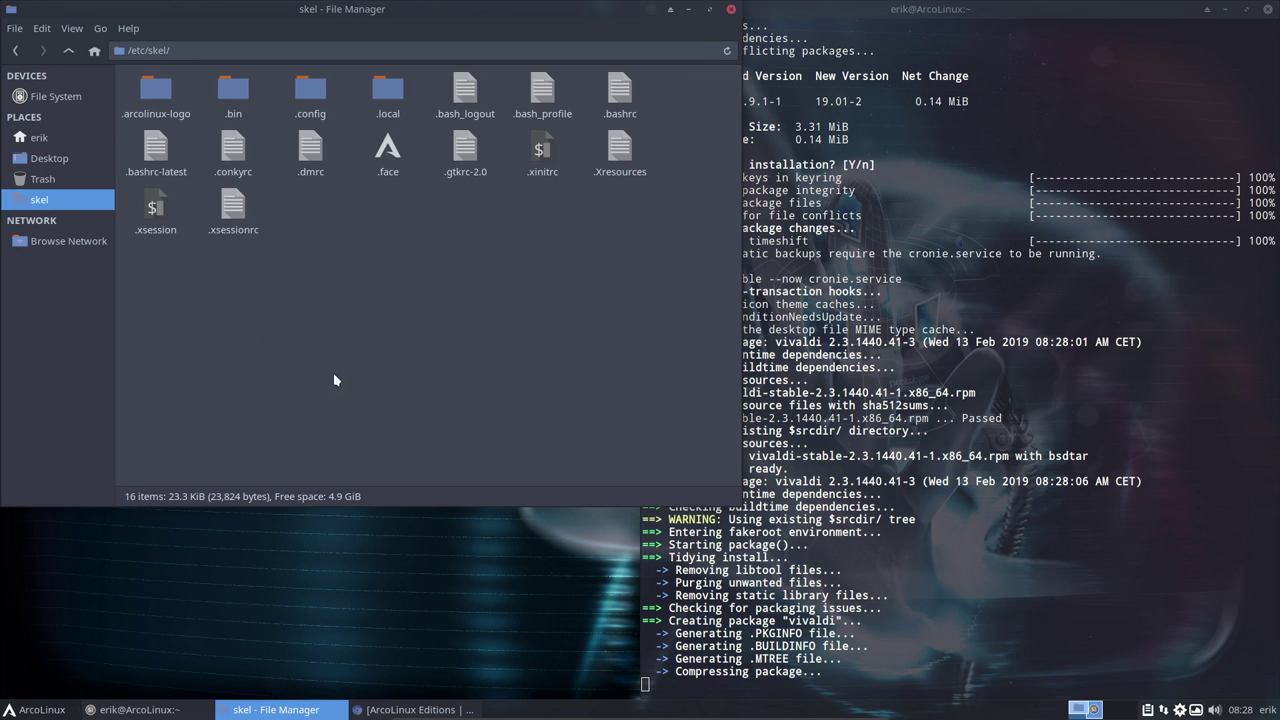
pyautogui.click(42, 140)
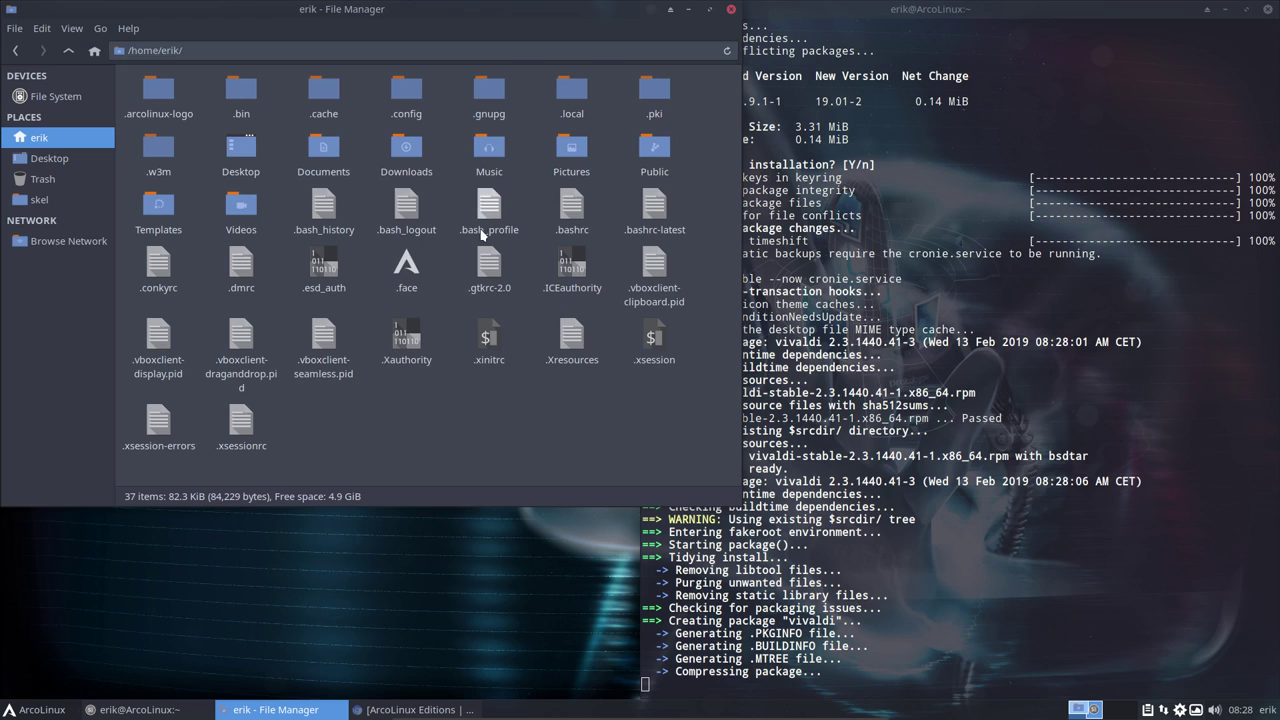
pyautogui.doubleClick(246, 91)
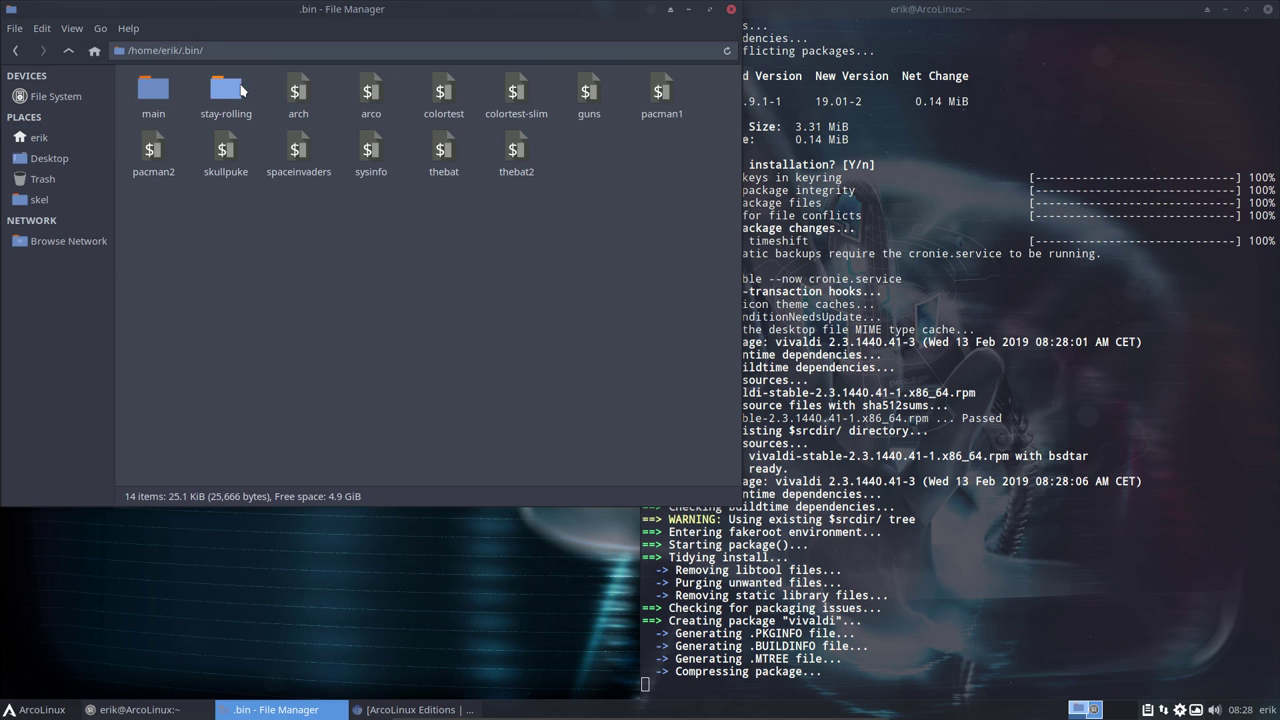
pyautogui.doubleClick(236, 89)
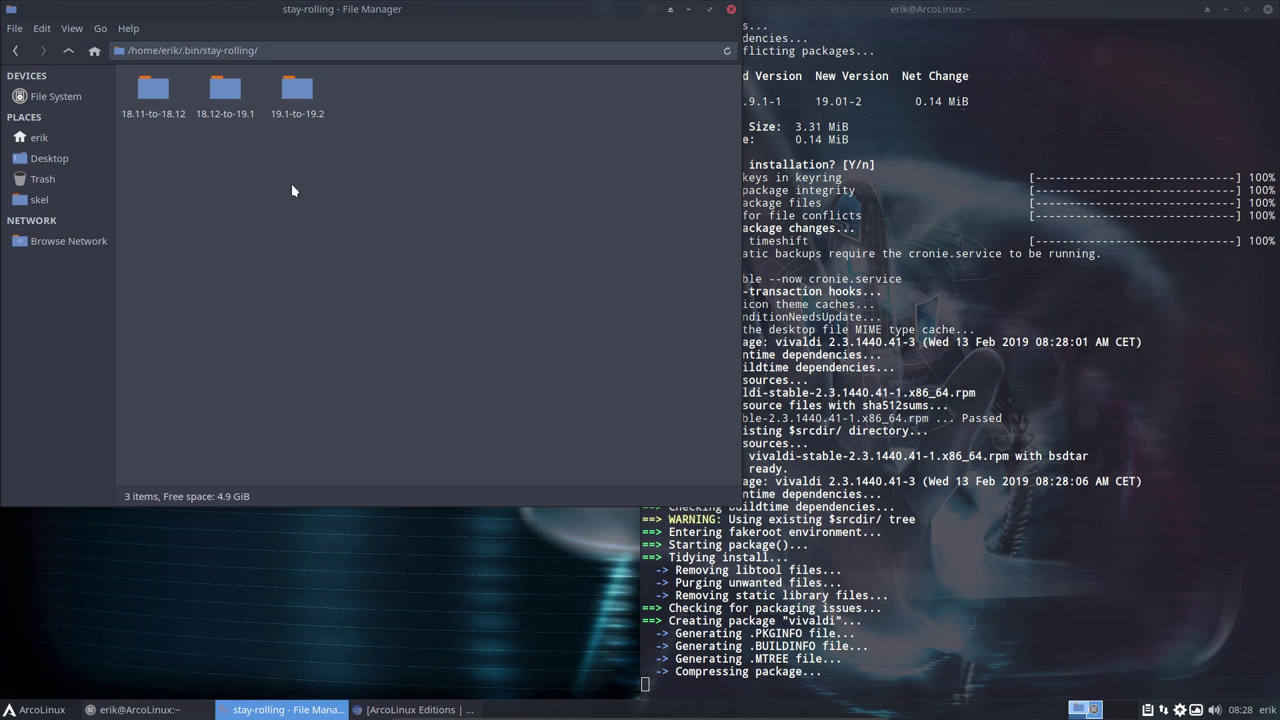
# Glance at neofetch in a terminal, then open the 19.1-to-19.2 folder in Atom
pyautogui.press('super+Return')
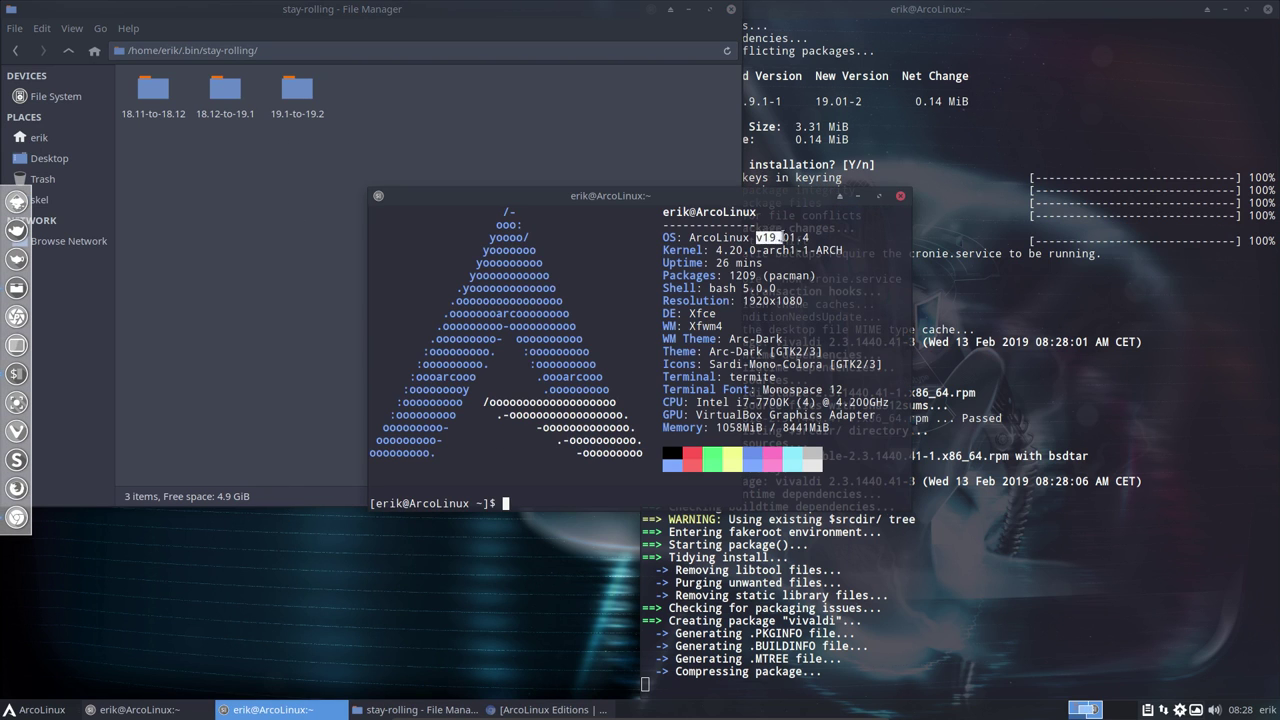
pyautogui.click(900, 196)
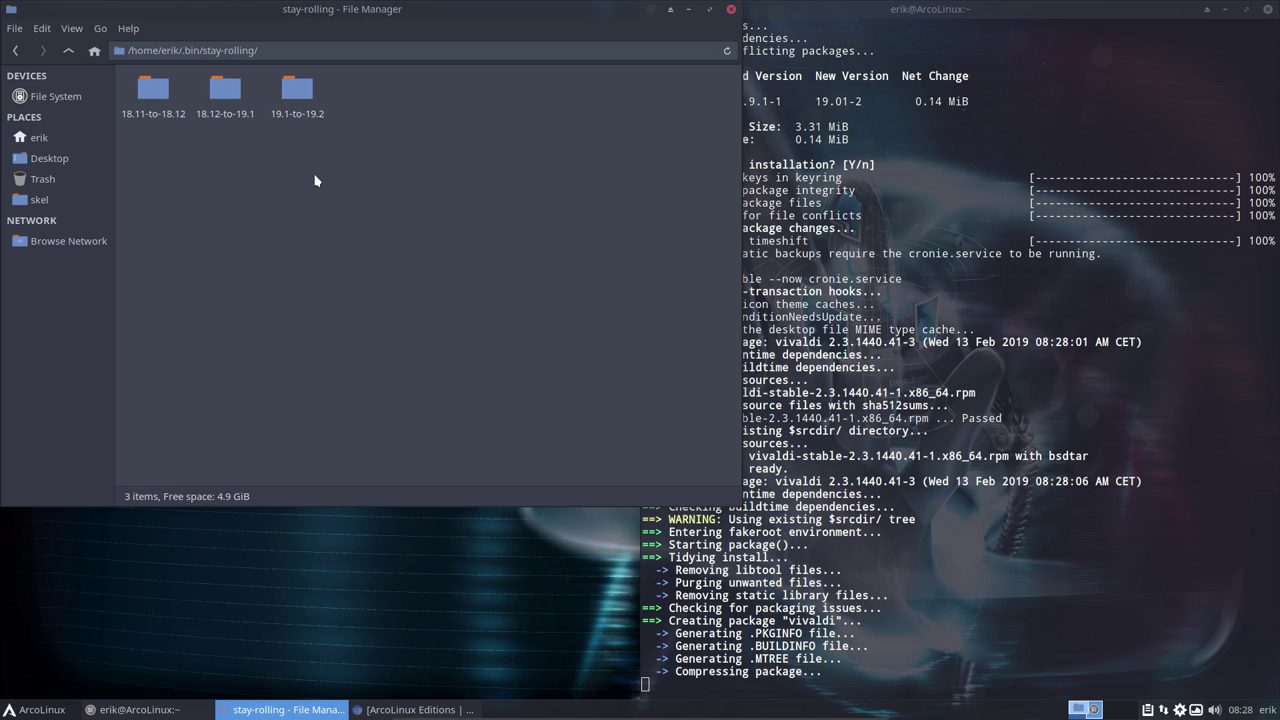
pyautogui.click(298, 88)
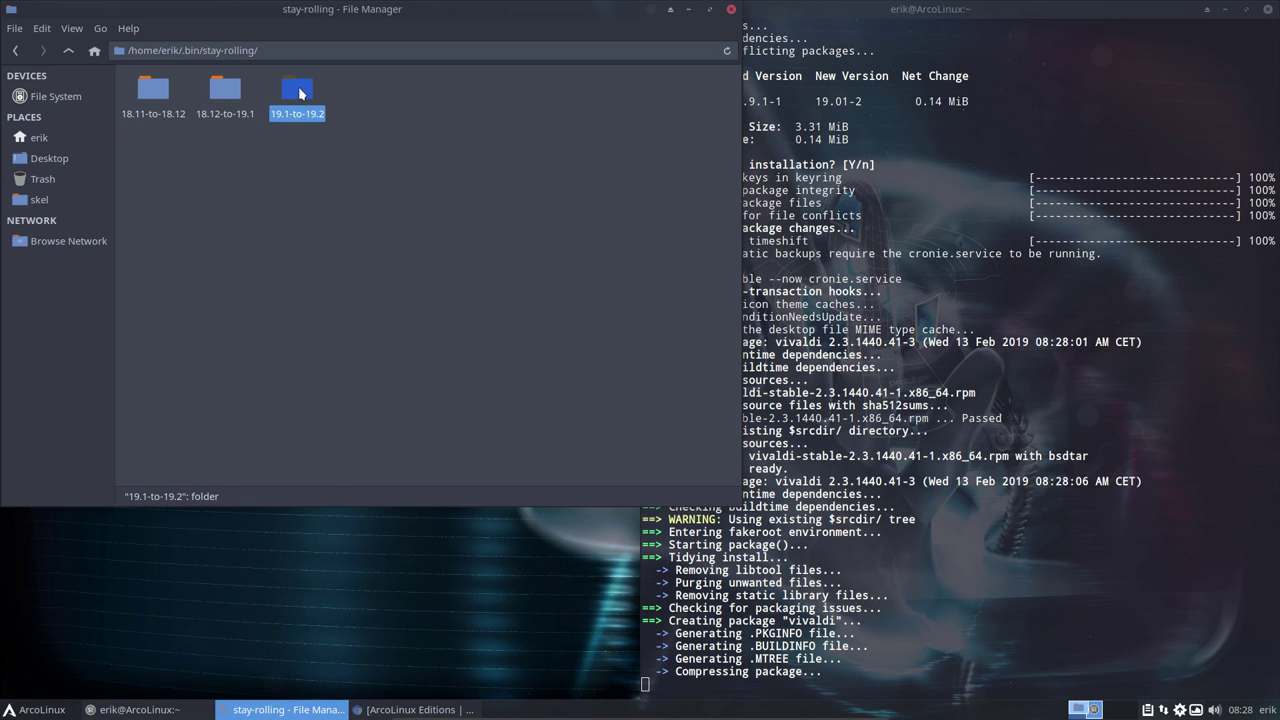
pyautogui.doubleClick(298, 88)
# Open stay-rolling-v1.sh in a maximized Atom, closing Welcome and accepting telemetry
pyautogui.click(157, 94)
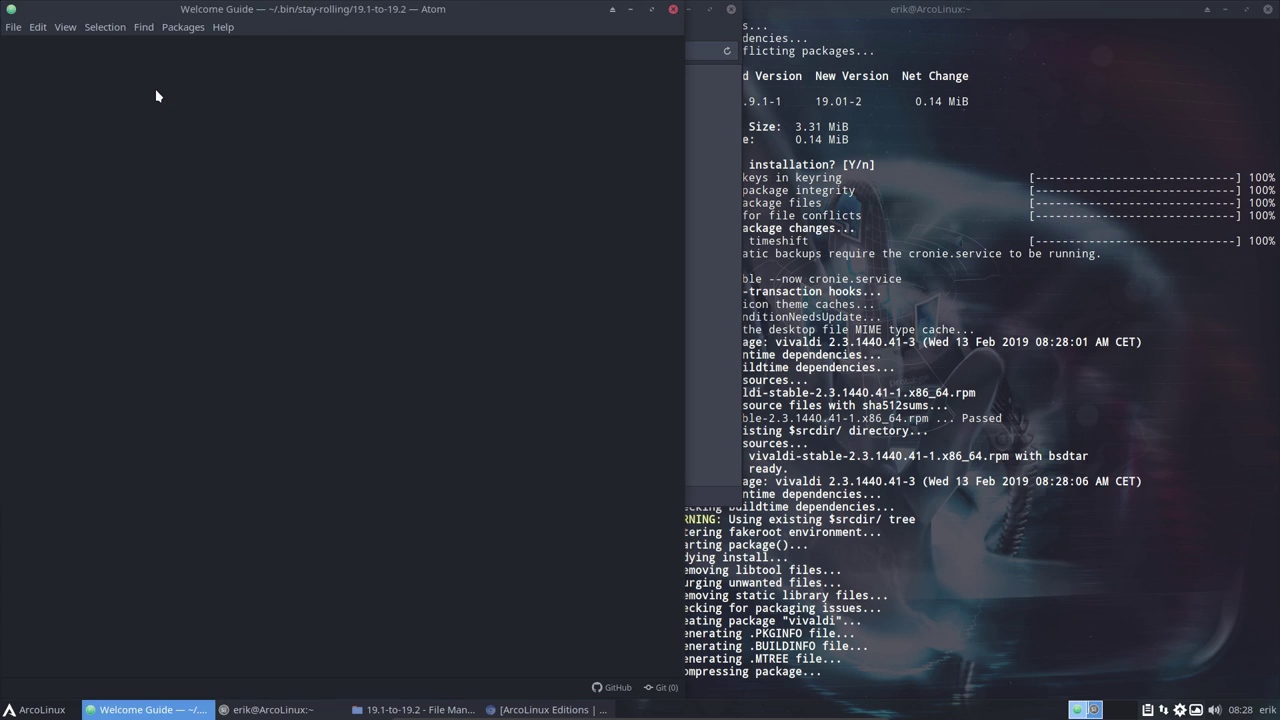
pyautogui.click(651, 10)
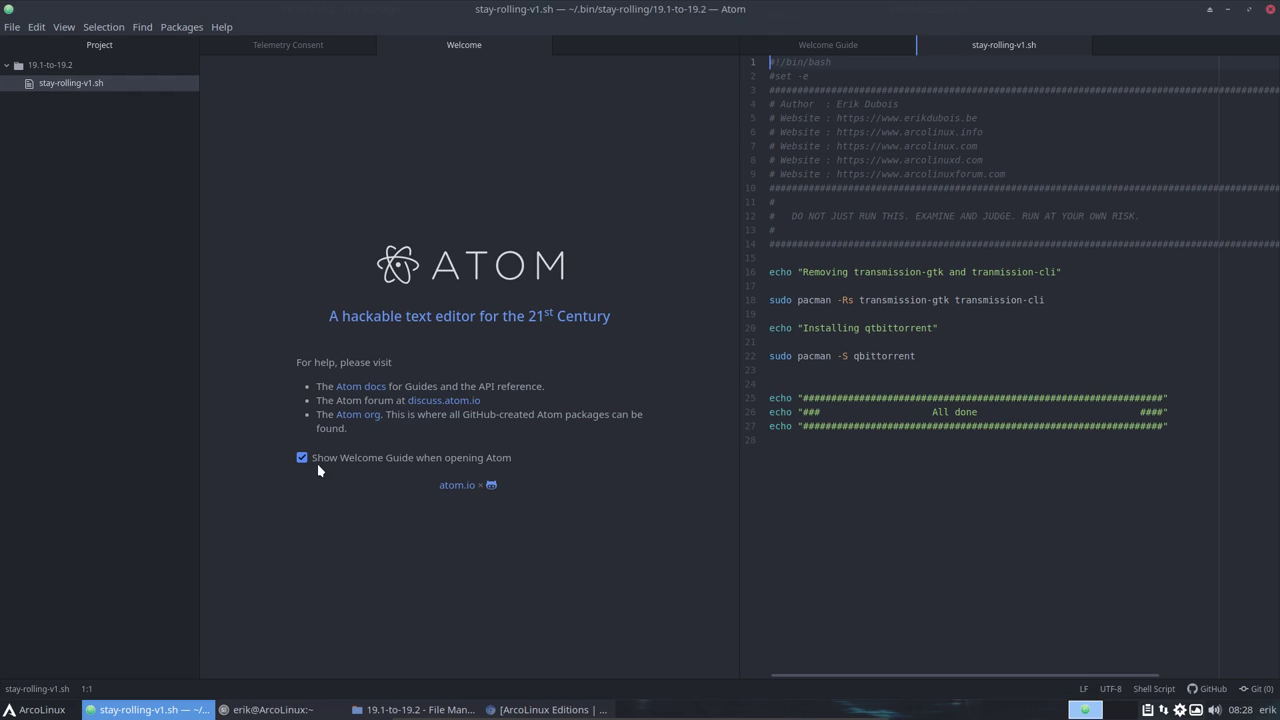
pyautogui.click(543, 46)
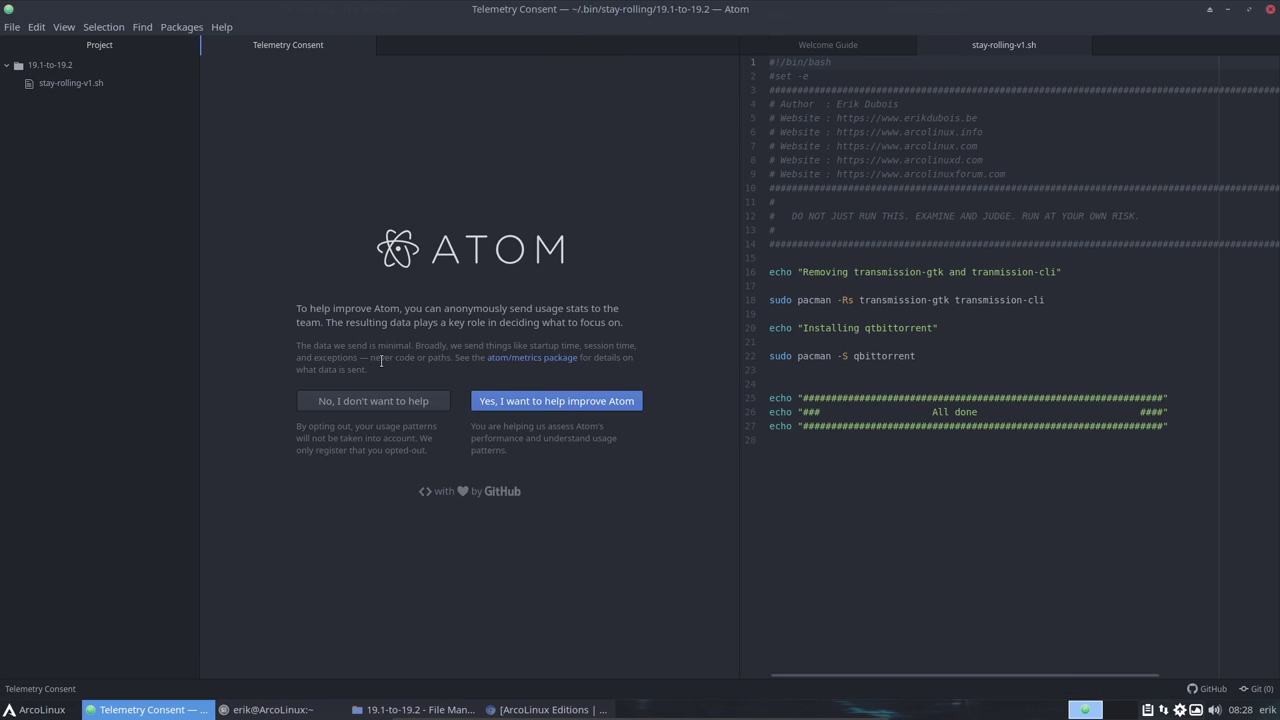
pyautogui.click(520, 402)
# Close the Welcome Guide and enlarge the script text two steps
pyautogui.click(350, 46)
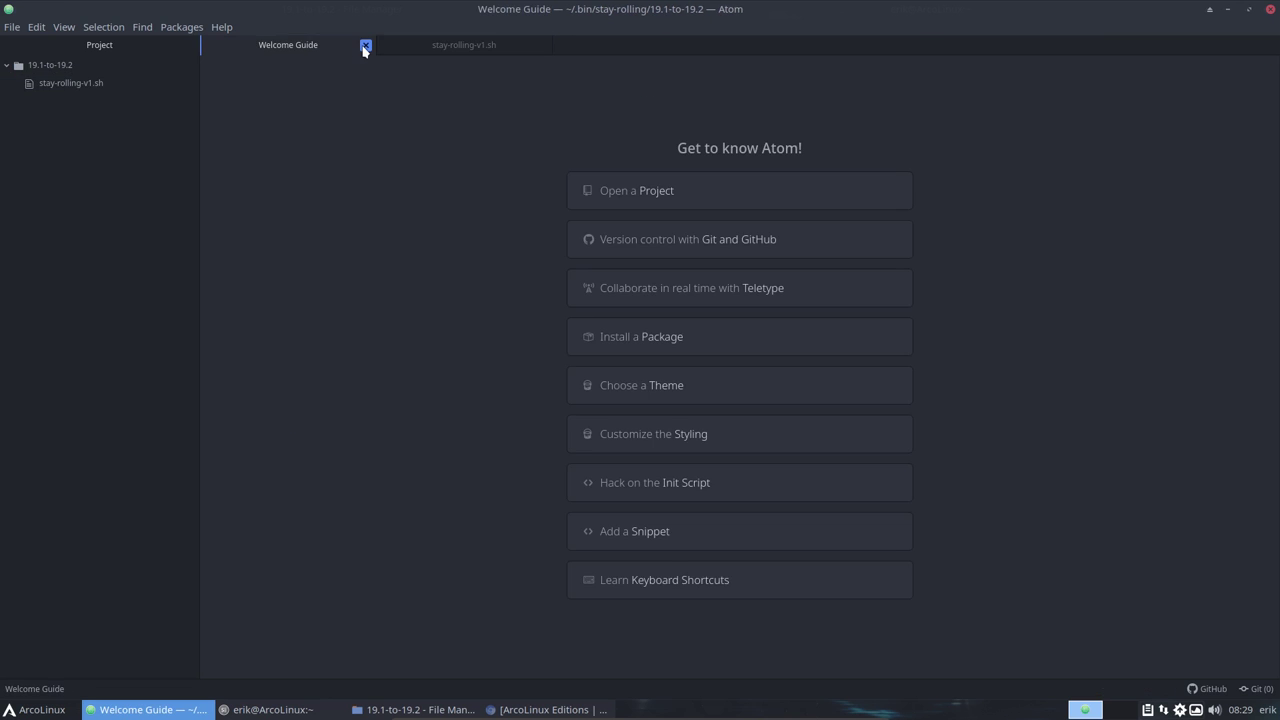
pyautogui.click(365, 46)
pyautogui.hotkey('ctrl', '=')
pyautogui.hotkey('ctrl', '=')
pyautogui.hotkey('ctrl', '=')
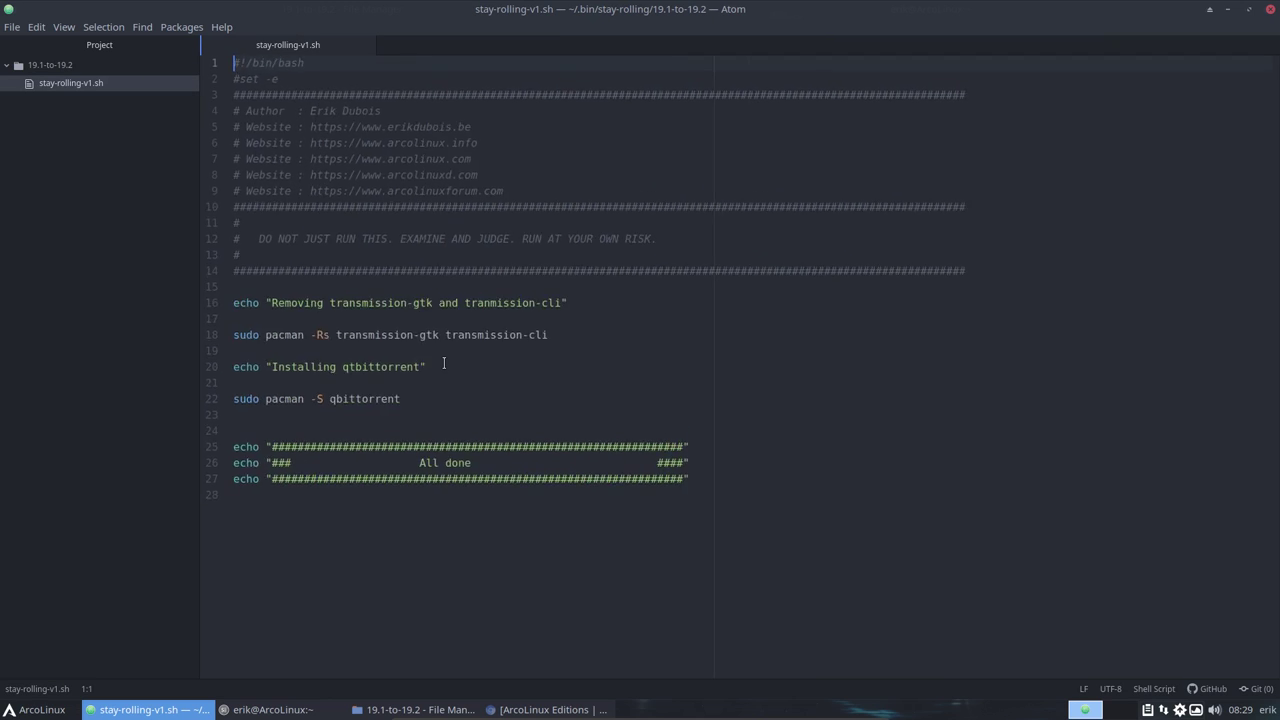
pyautogui.hotkey('ctrl', '=')
pyautogui.hotkey('ctrl', '=')
pyautogui.hotkey('ctrl', '=')
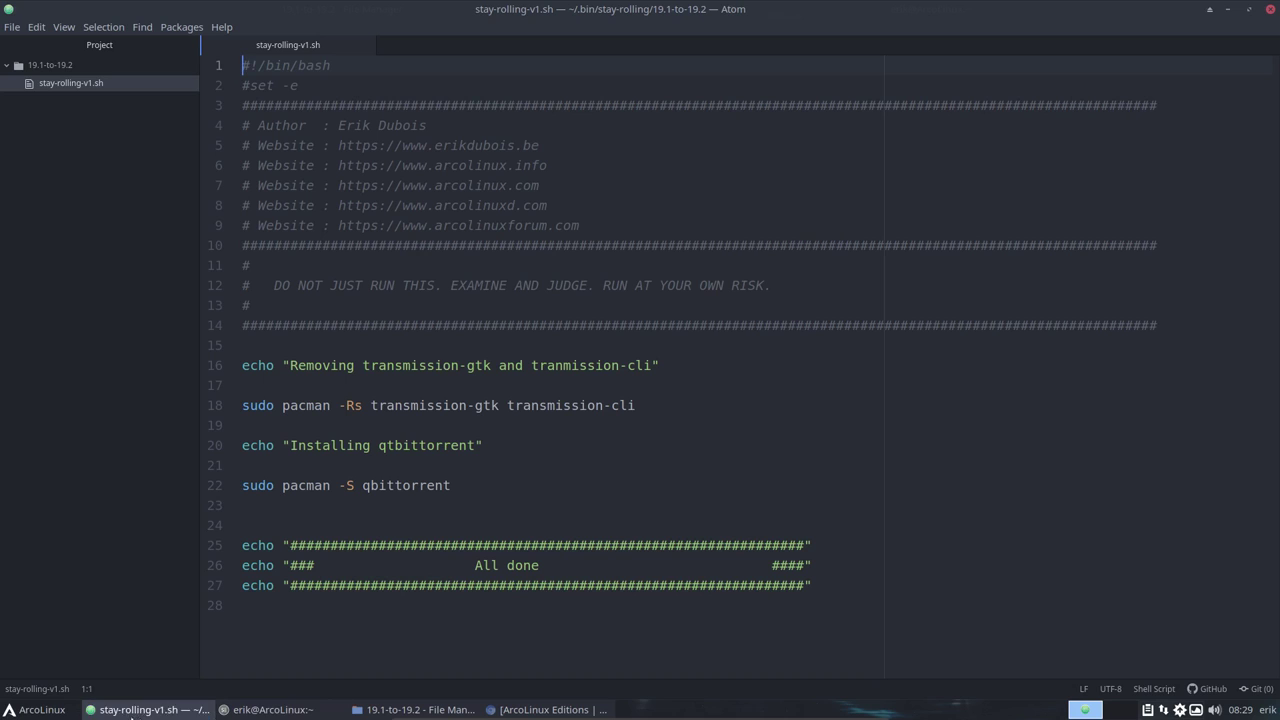
pyautogui.click(50, 712)
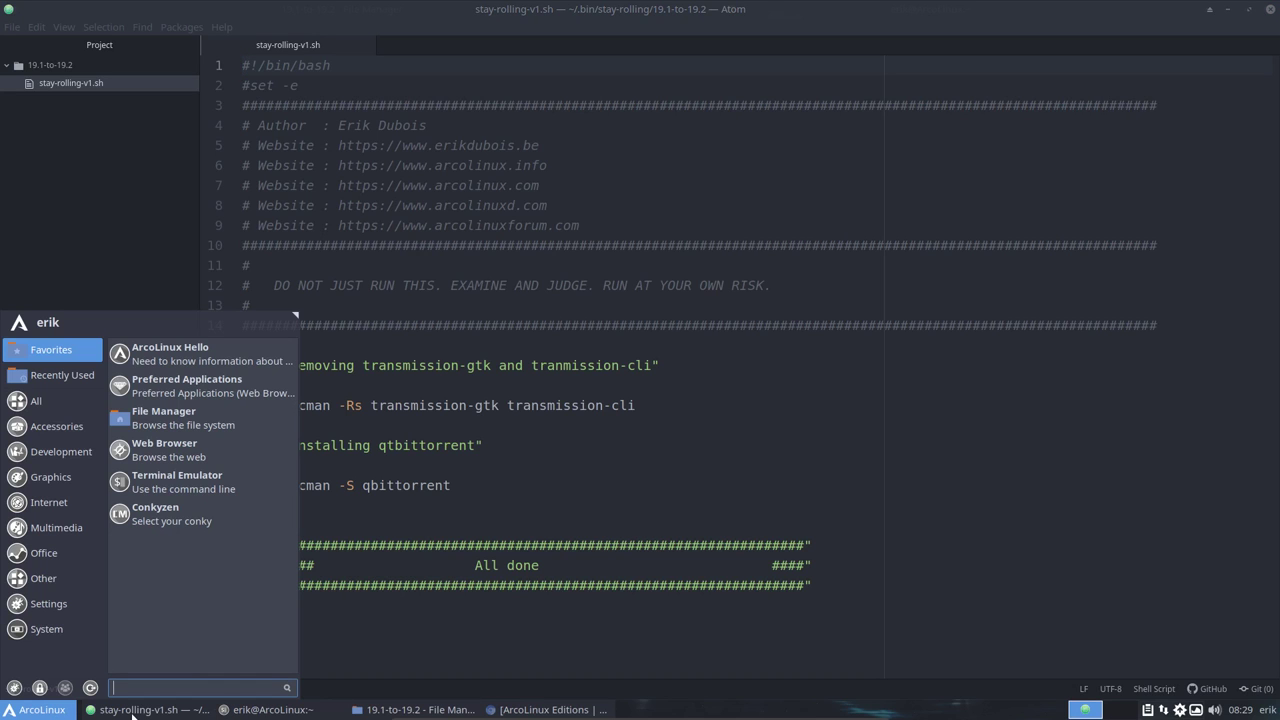
# Launch the browser and open the ArcoLinux and ArcoLinuxD ISO download on the DataCenter
pyautogui.click(185, 352)
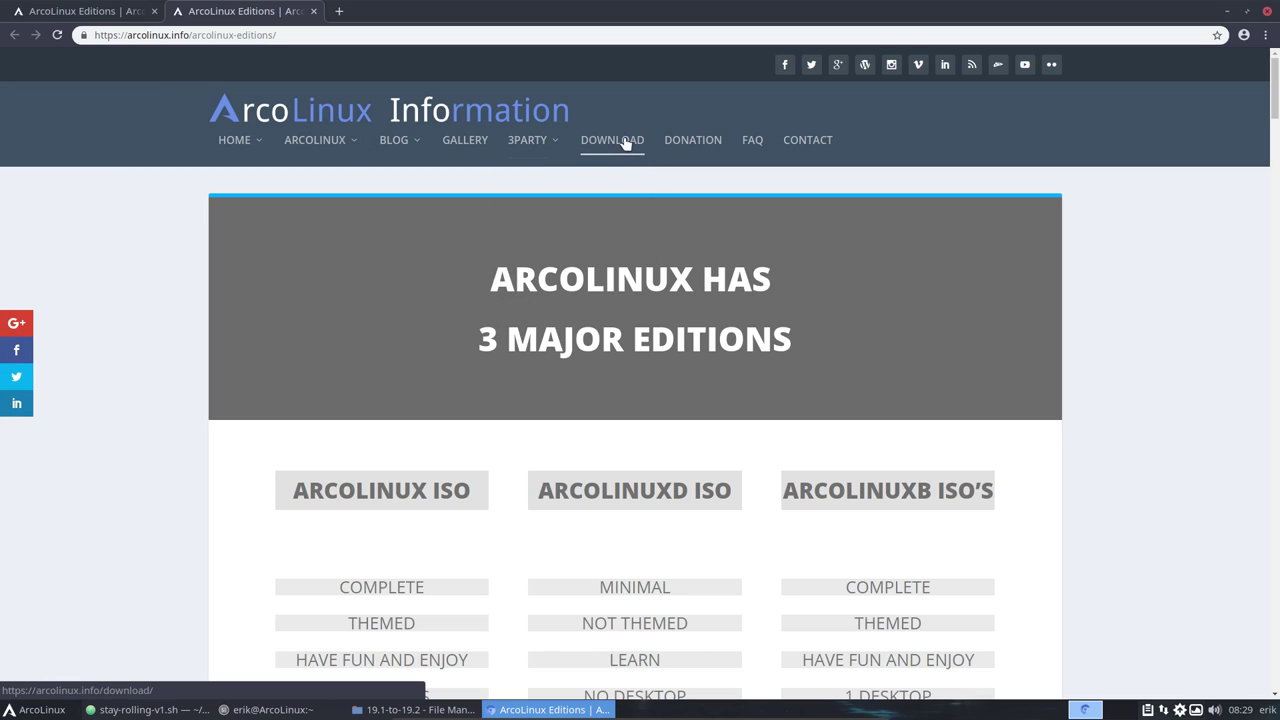
pyautogui.scroll(-5, 652, 289)
pyautogui.scroll(-5, 652, 289)
pyautogui.scroll(-2, 652, 289)
pyautogui.scroll(-5, 652, 289)
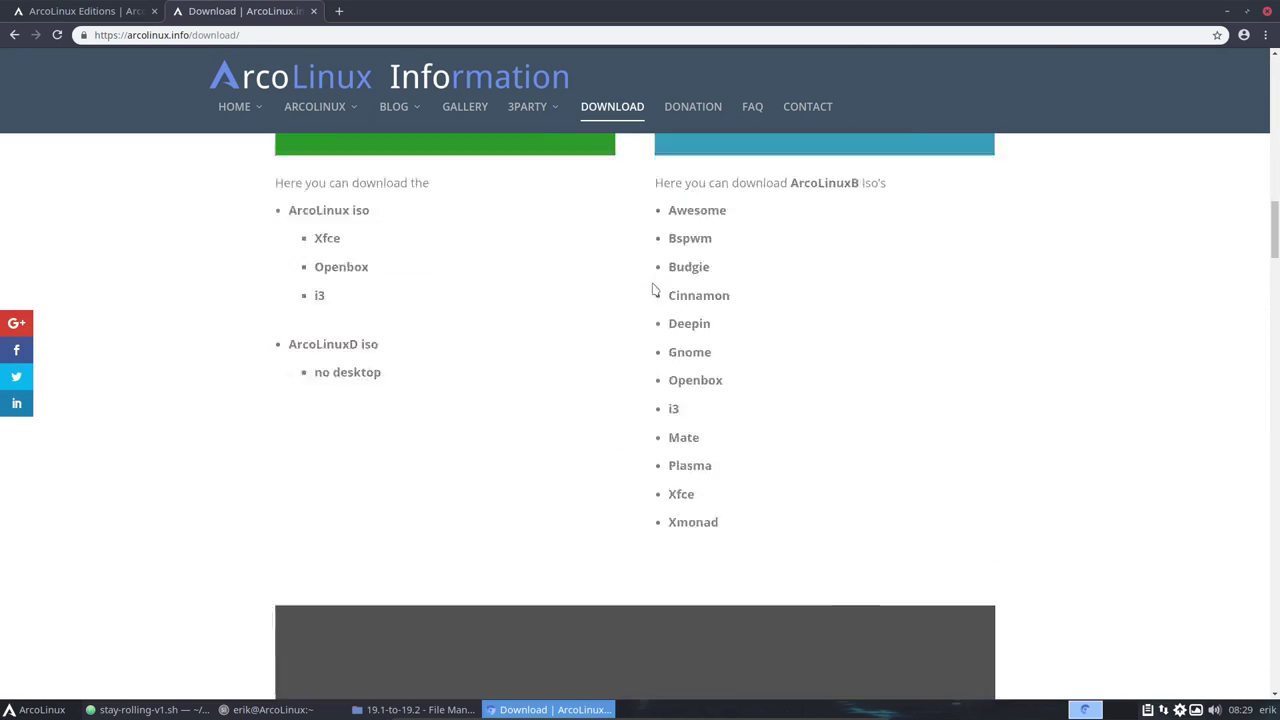
pyautogui.scroll(-4, 655, 287)
pyautogui.scroll(-3, 655, 287)
pyautogui.moveTo(571, 210); pyautogui.dragTo(745, 215)
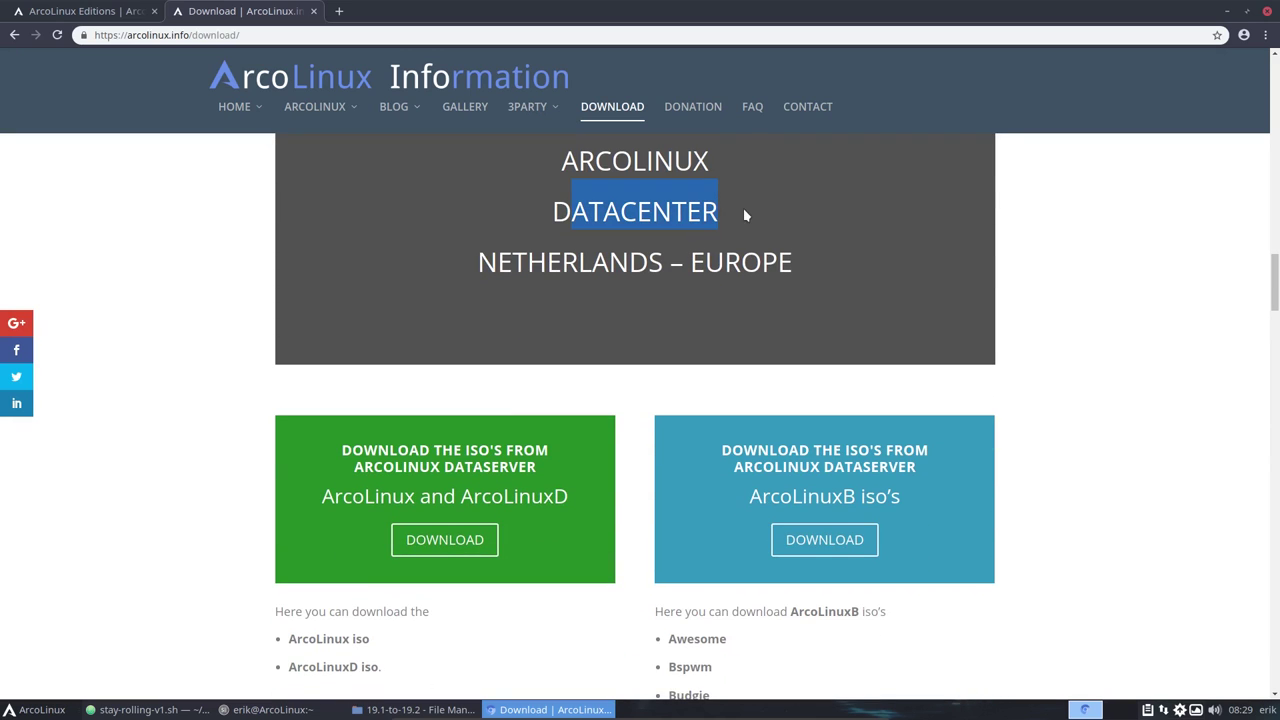
pyautogui.click(466, 544)
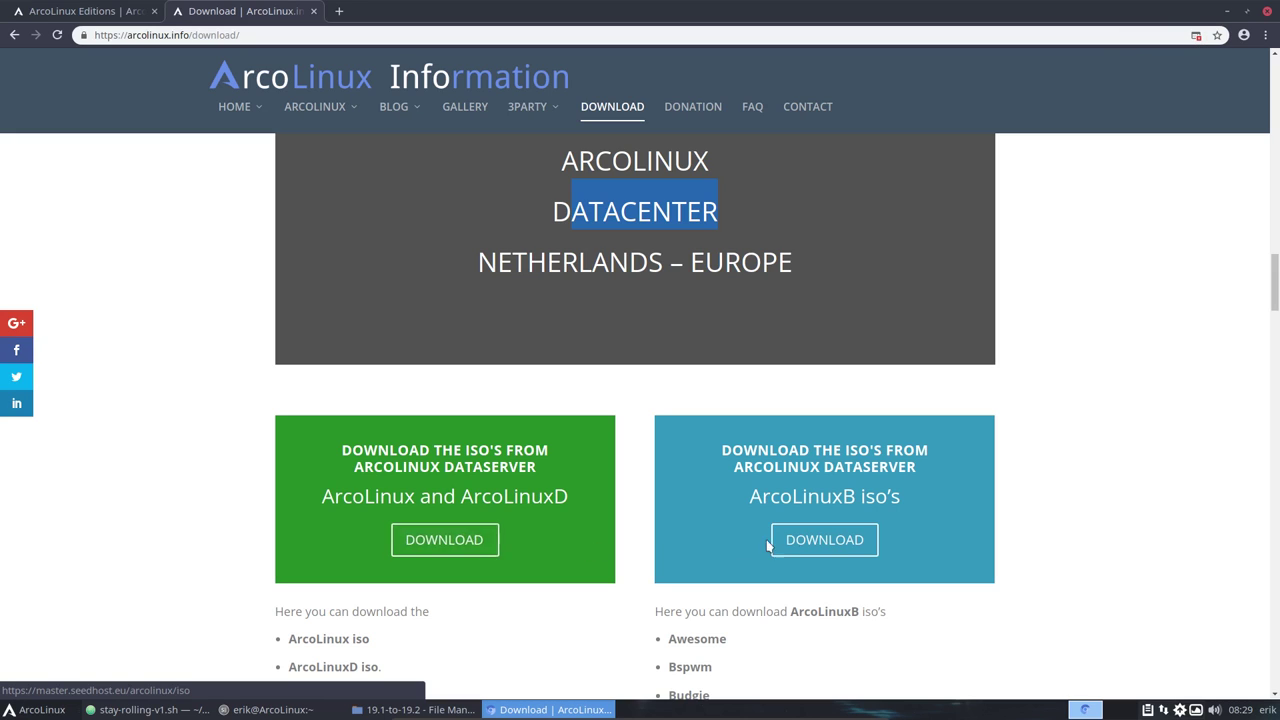
# Scroll the download page down to the ArcoLinux and ArcoLinuxD torrent downloads
pyautogui.click(1078, 575)
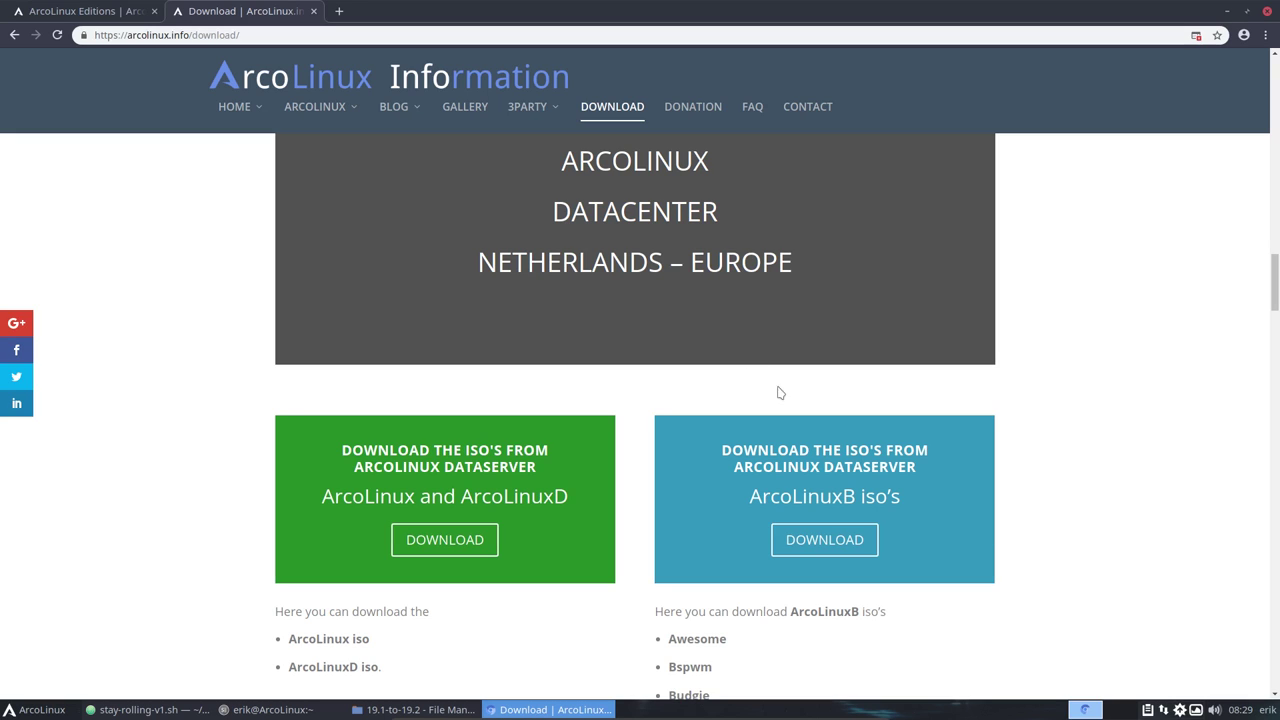
pyautogui.scroll(-2, 866, 460)
pyautogui.scroll(-3, 864, 500)
pyautogui.scroll(-3, 866, 528)
pyautogui.scroll(-1, 866, 528)
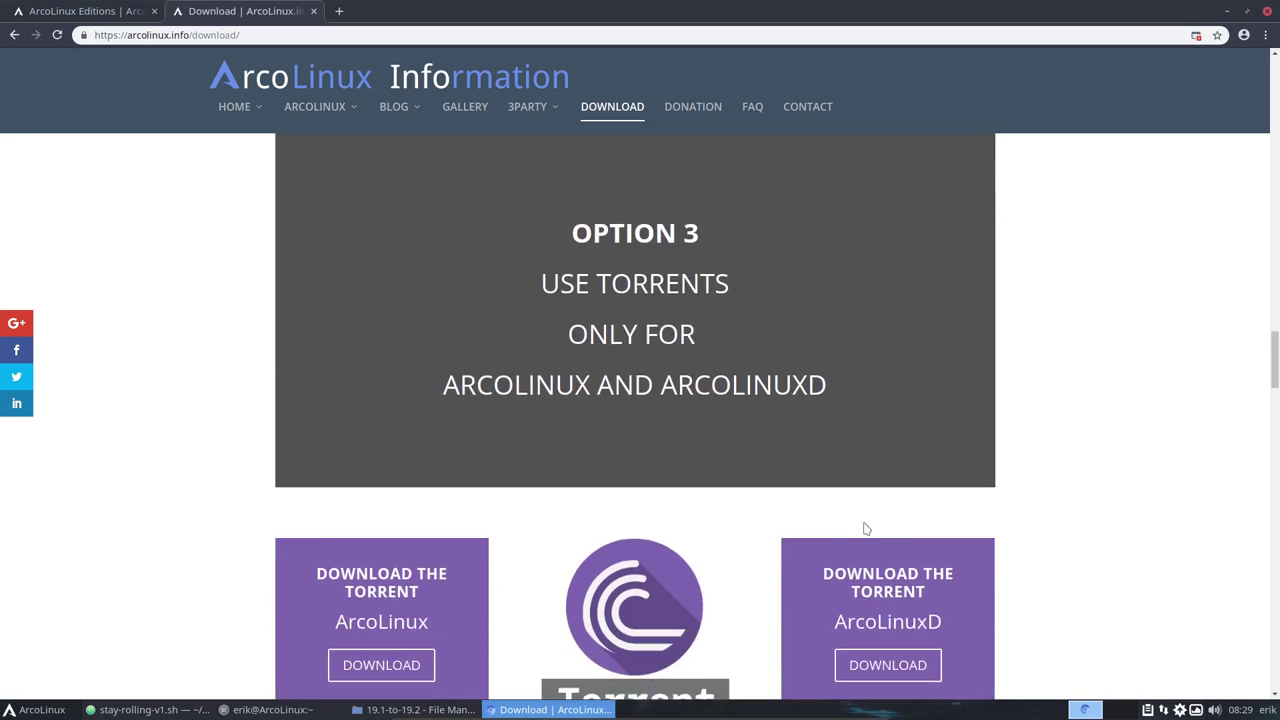
pyautogui.scroll(-3, 866, 528)
pyautogui.scroll(2, 866, 528)
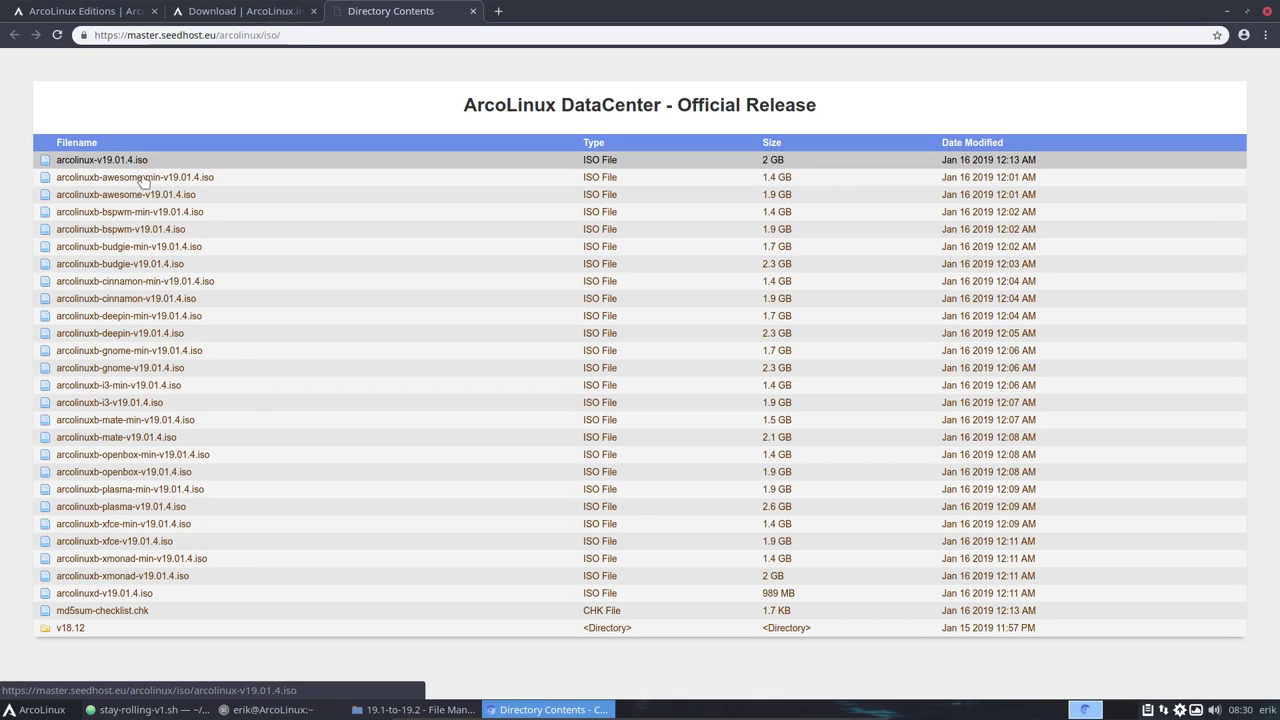
# Peek at the older v18.12 ISO folder, return to v19.01.4, then show ArcoLinux Editions
pyautogui.click(79, 630)
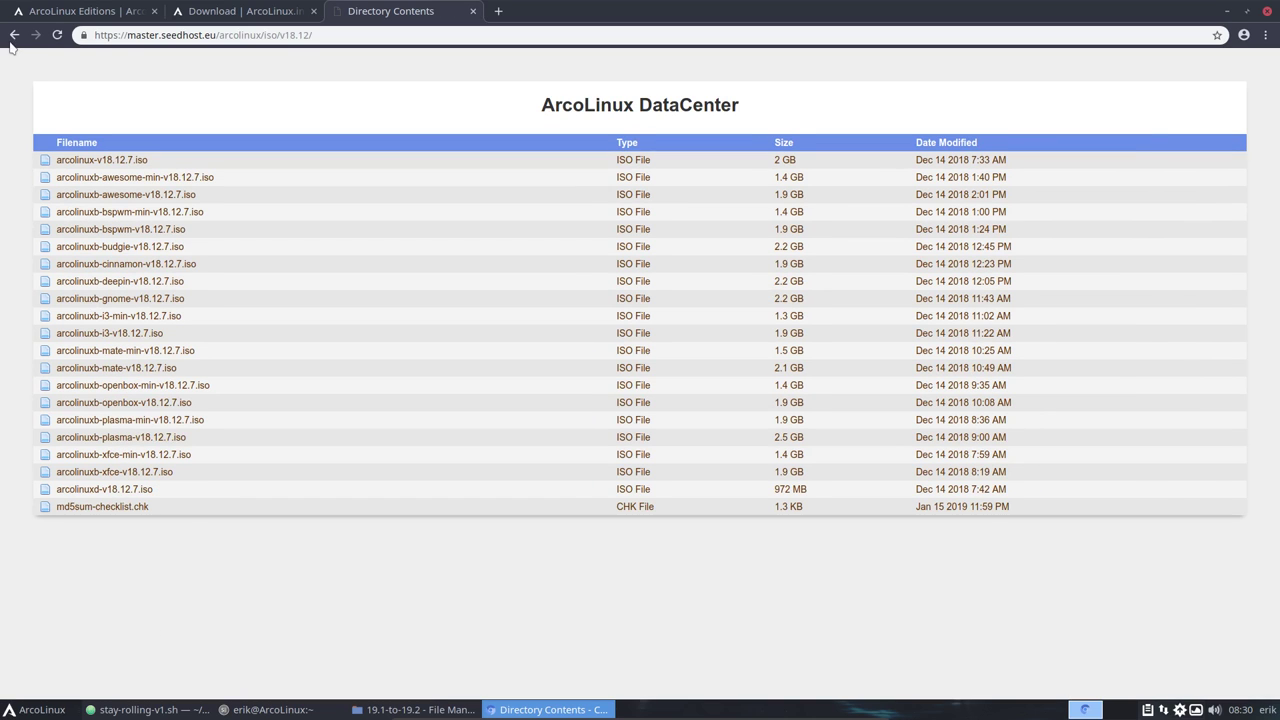
pyautogui.click(13, 36)
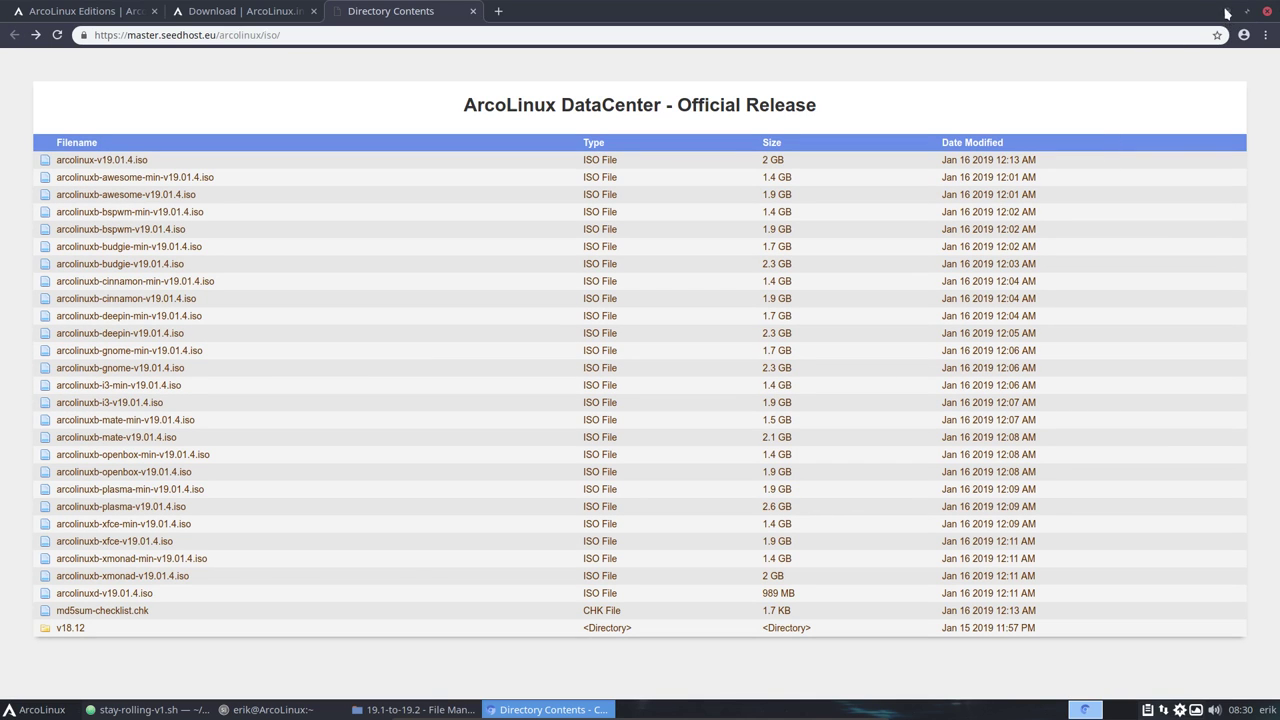
pyautogui.click(75, 11)
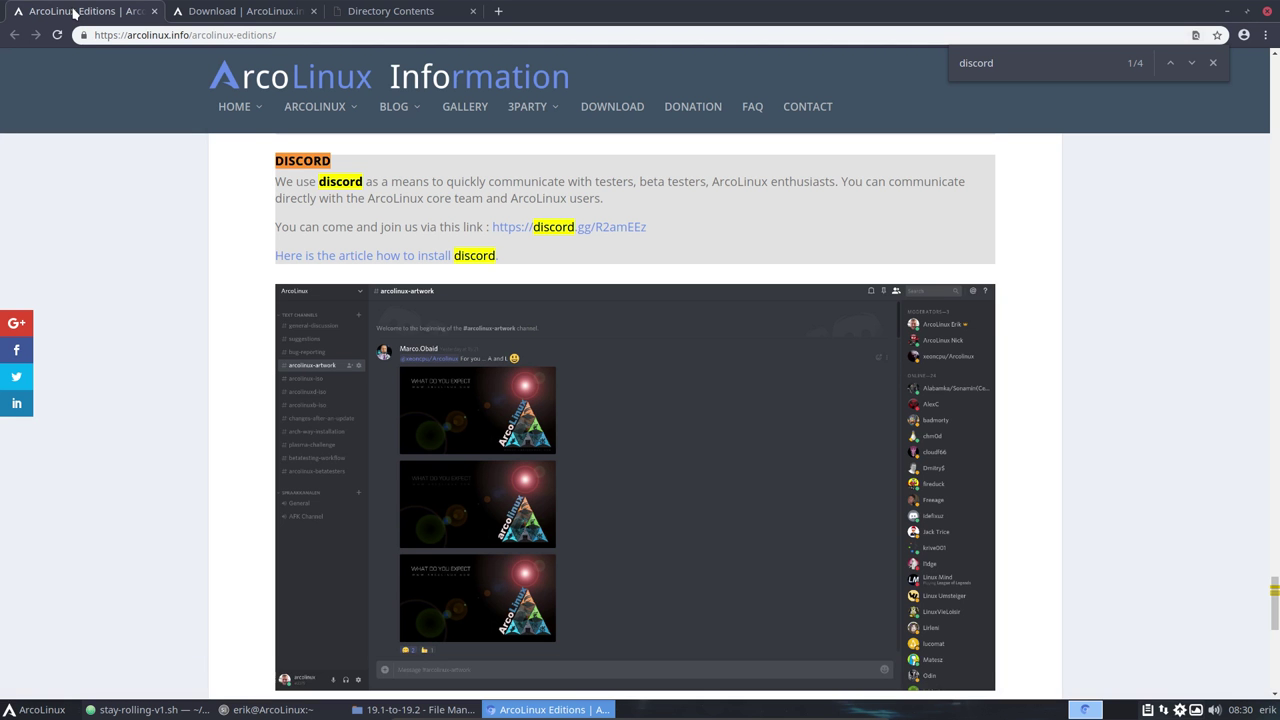
# Review the Download page's ISO and torrent sections, then minimize the browser to reveal Atom
pyautogui.click(228, 12)
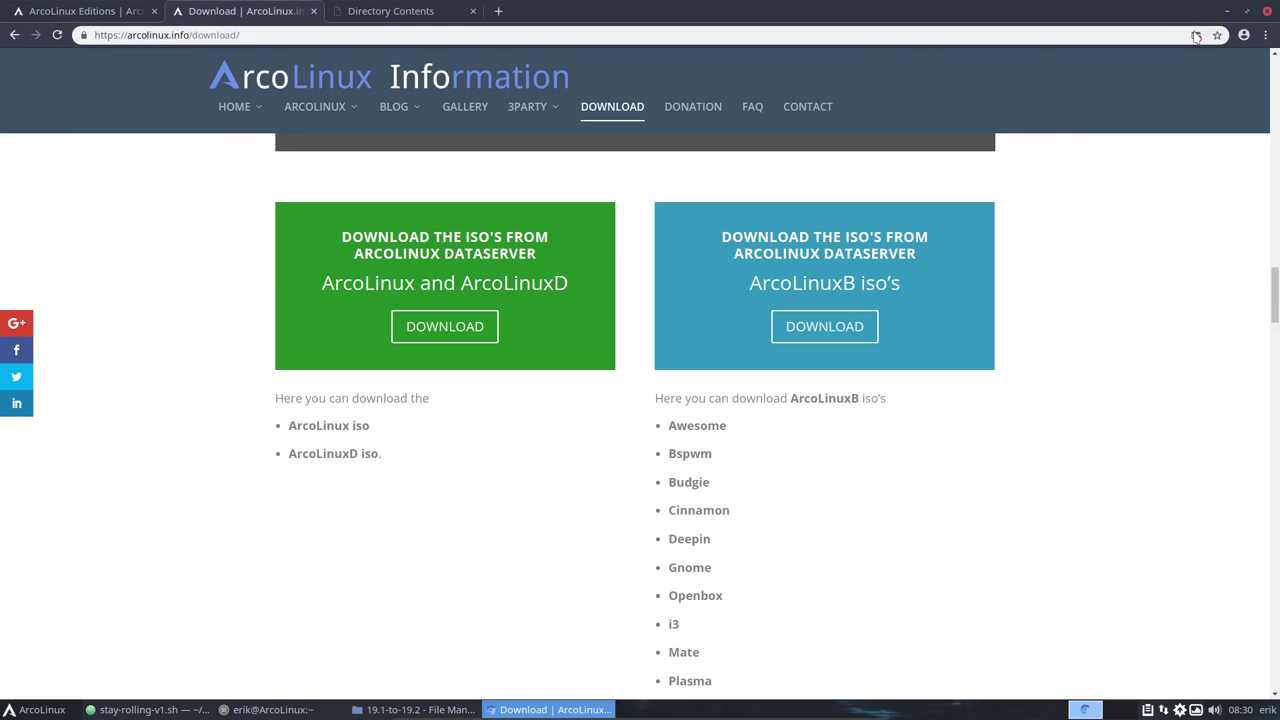
pyautogui.click(1227, 11)
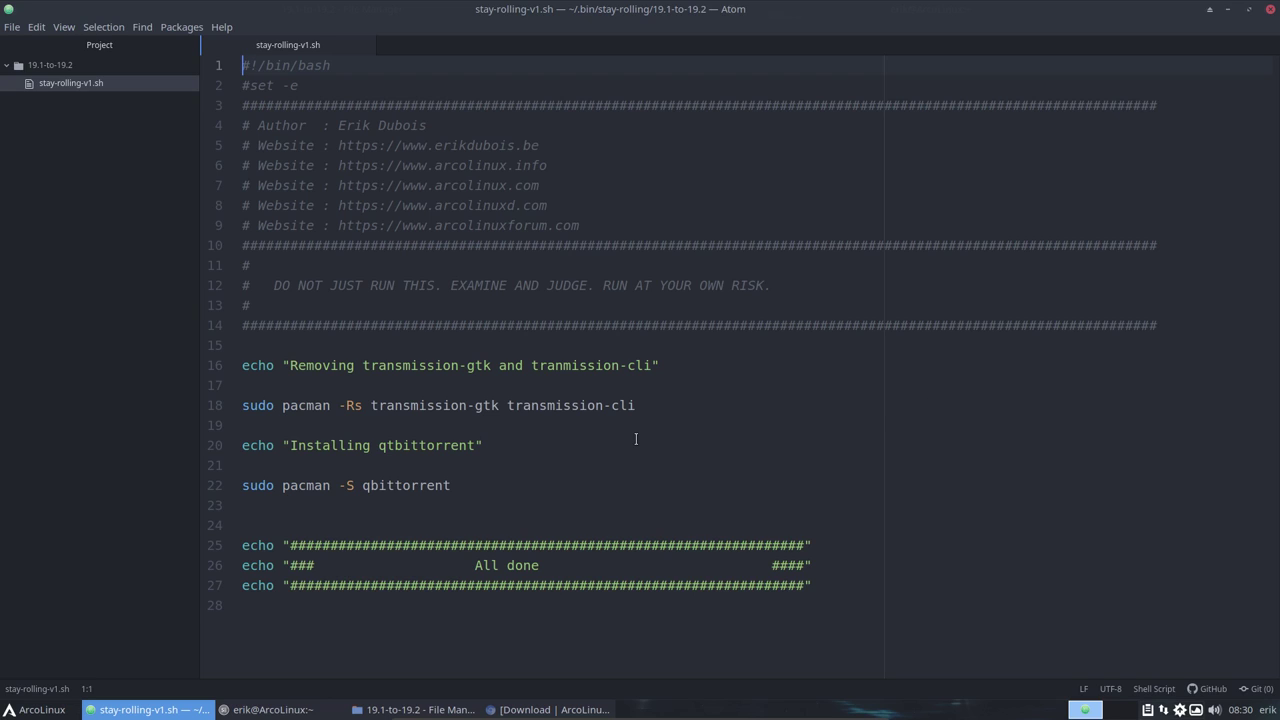
pyautogui.click(550, 709)
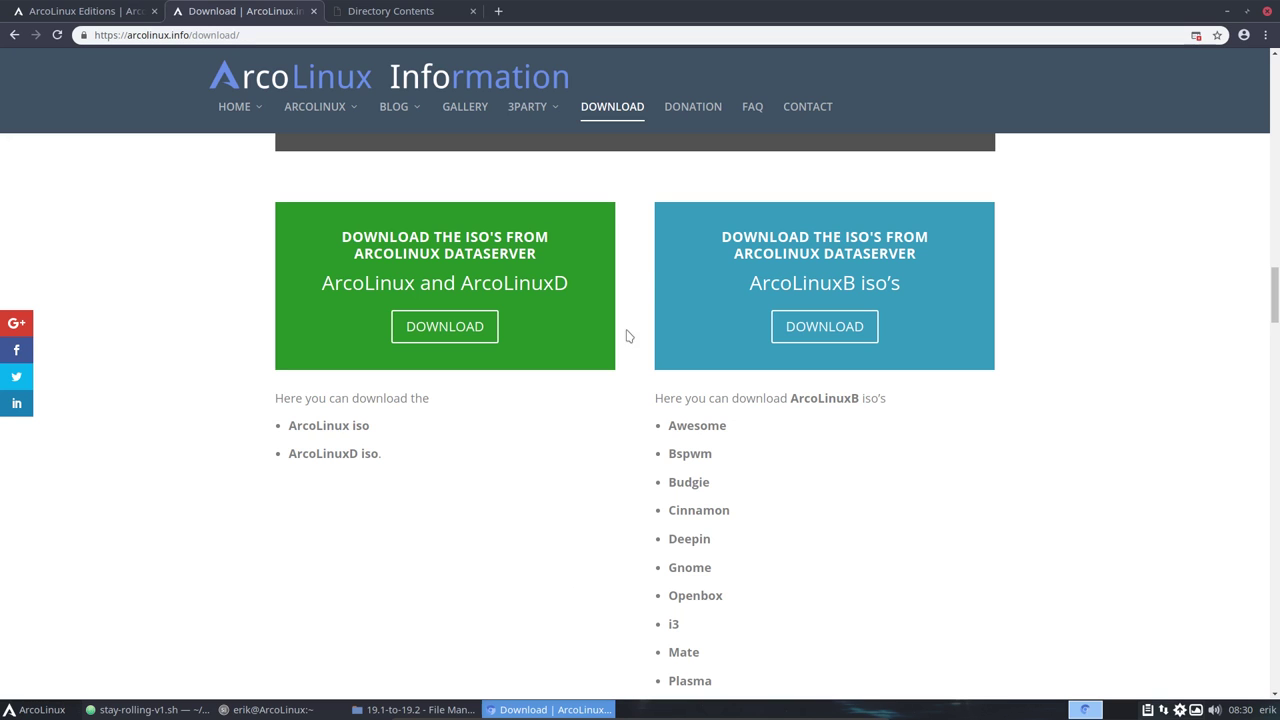
pyautogui.scroll(4, 650, 436)
pyautogui.scroll(3, 650, 436)
pyautogui.scroll(-10, 650, 436)
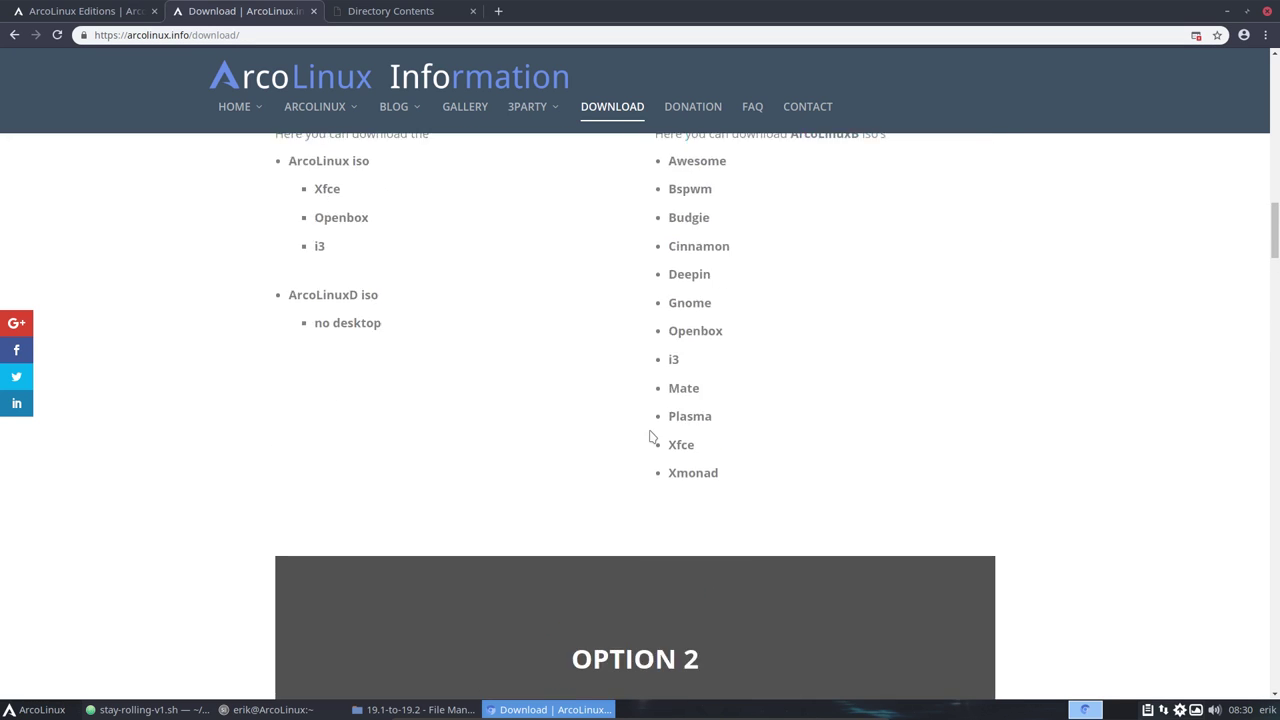
pyautogui.scroll(-6, 650, 436)
pyautogui.scroll(1, 651, 434)
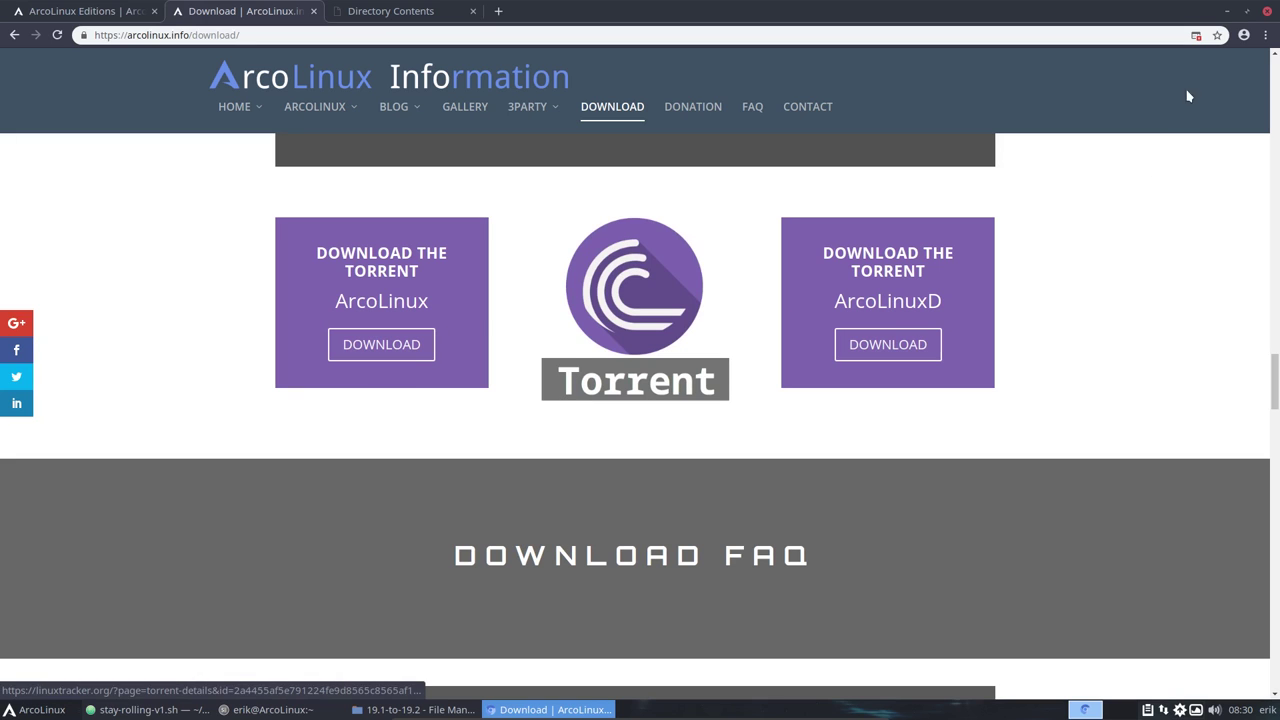
pyautogui.click(1227, 12)
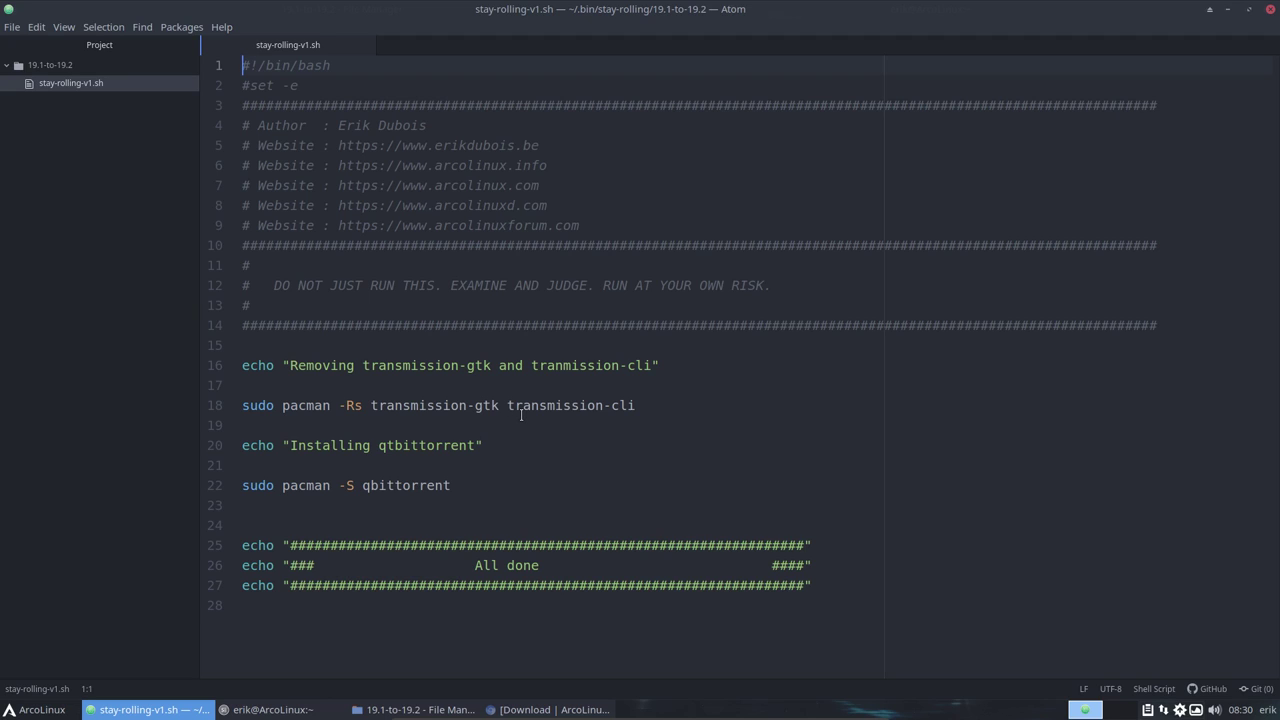
# Delete the stray 't' so line 20 reads 'Installing qbittorrent', then inspect line 18's -Rs flag
pyautogui.click(392, 445)
pyautogui.press('Delete')
pyautogui.click(316, 405)
pyautogui.moveTo(345, 405); pyautogui.dragTo(361, 405)
pyautogui.click(359, 405)
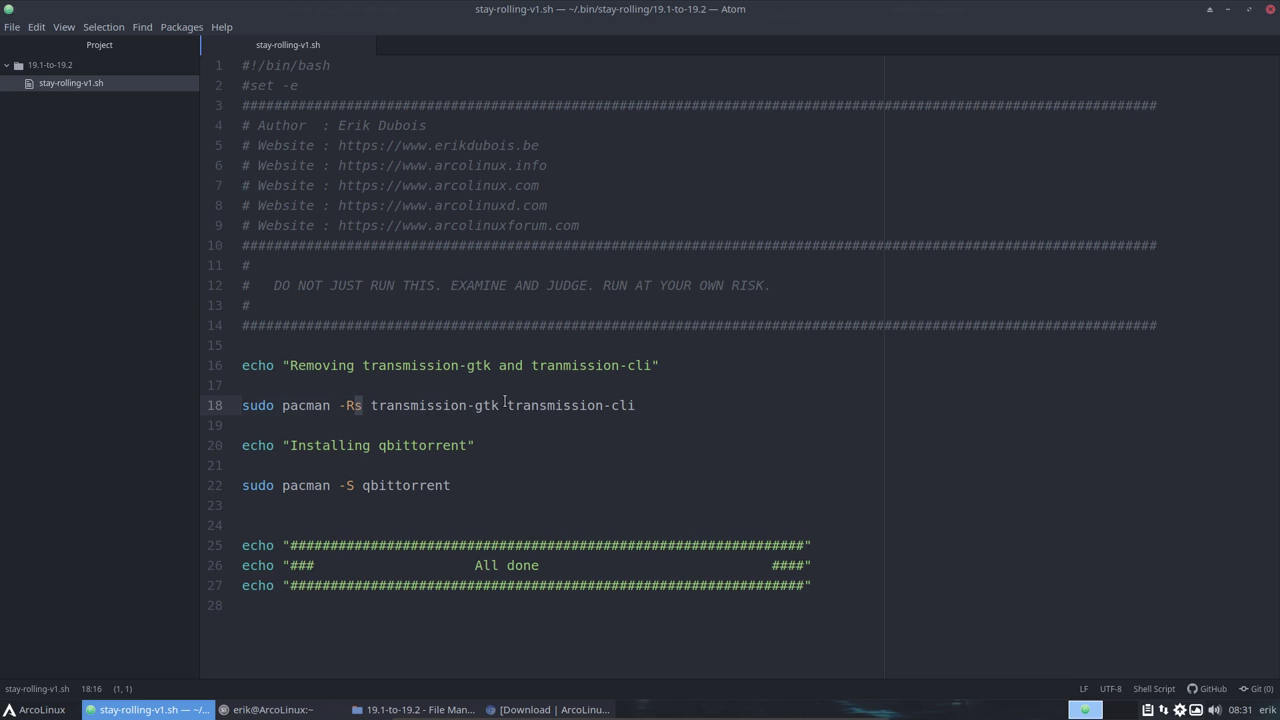
# Highlight the transmission package names on line 18 and the qbittorrent install on line 22
pyautogui.click(395, 405)
pyautogui.moveTo(371, 405); pyautogui.dragTo(657, 398)
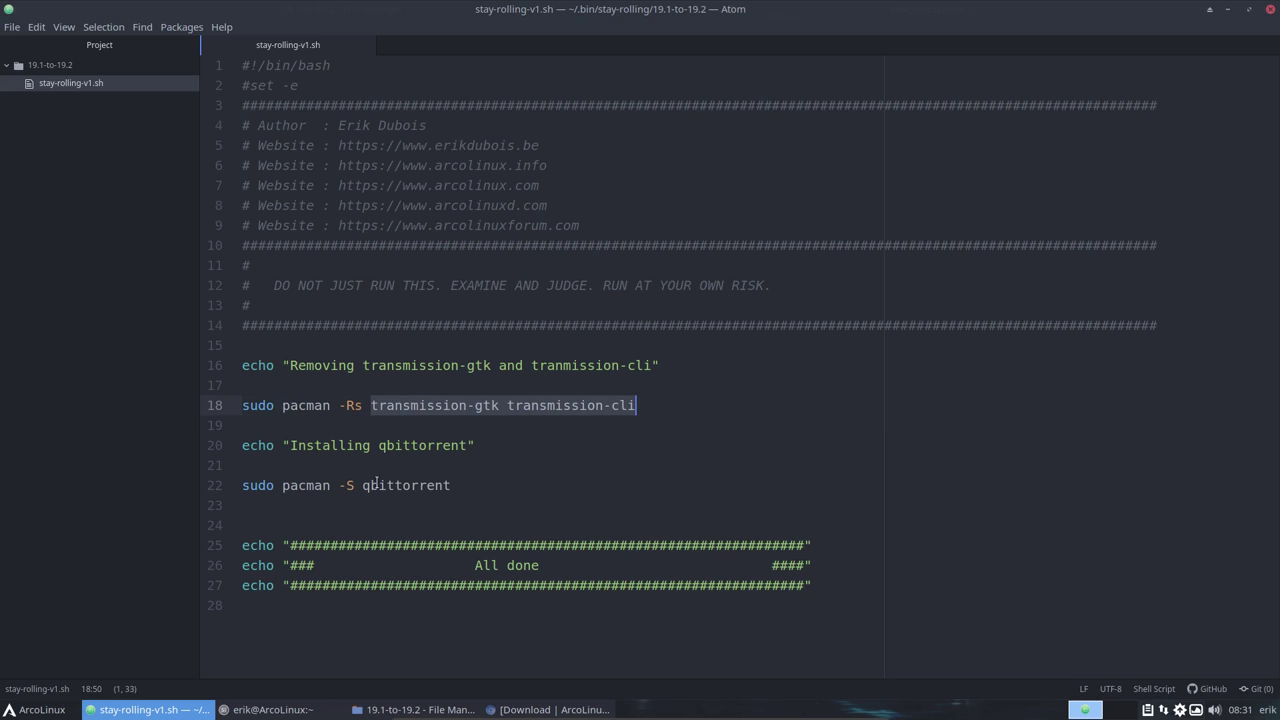
pyautogui.moveTo(347, 485); pyautogui.dragTo(467, 484)
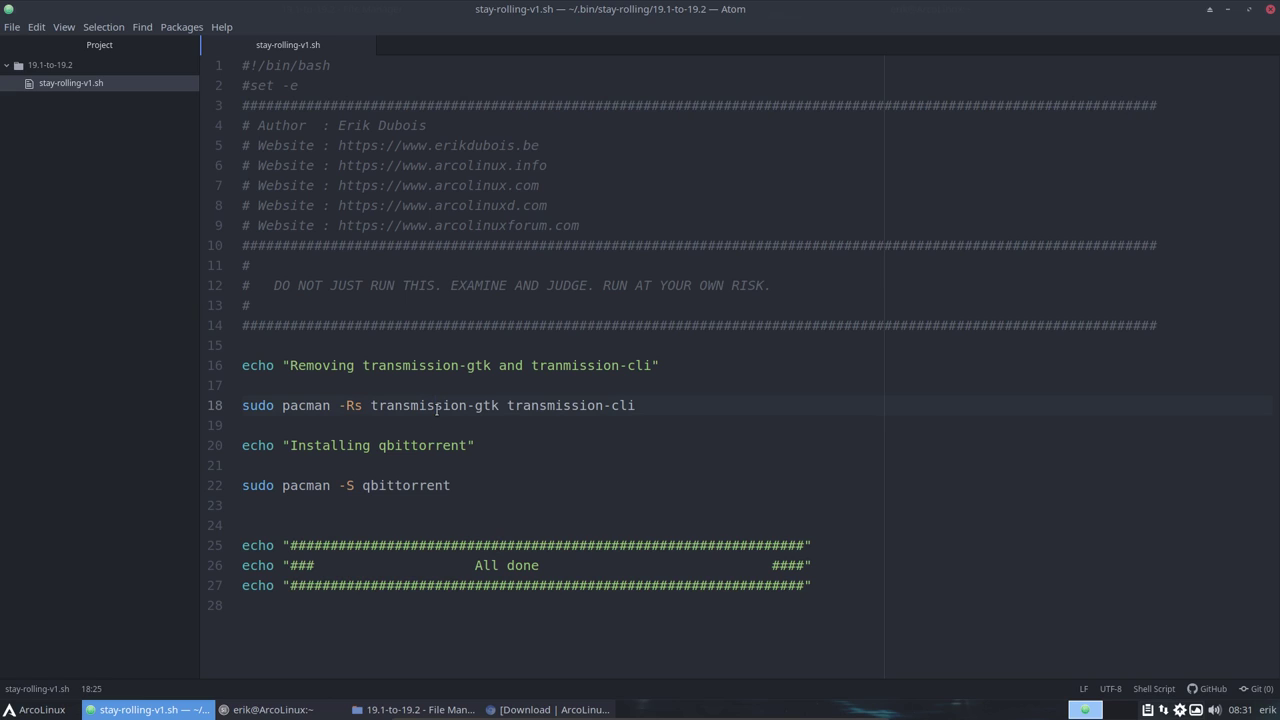
pyautogui.click(420, 485)
pyautogui.moveTo(371, 405); pyautogui.dragTo(507, 405)
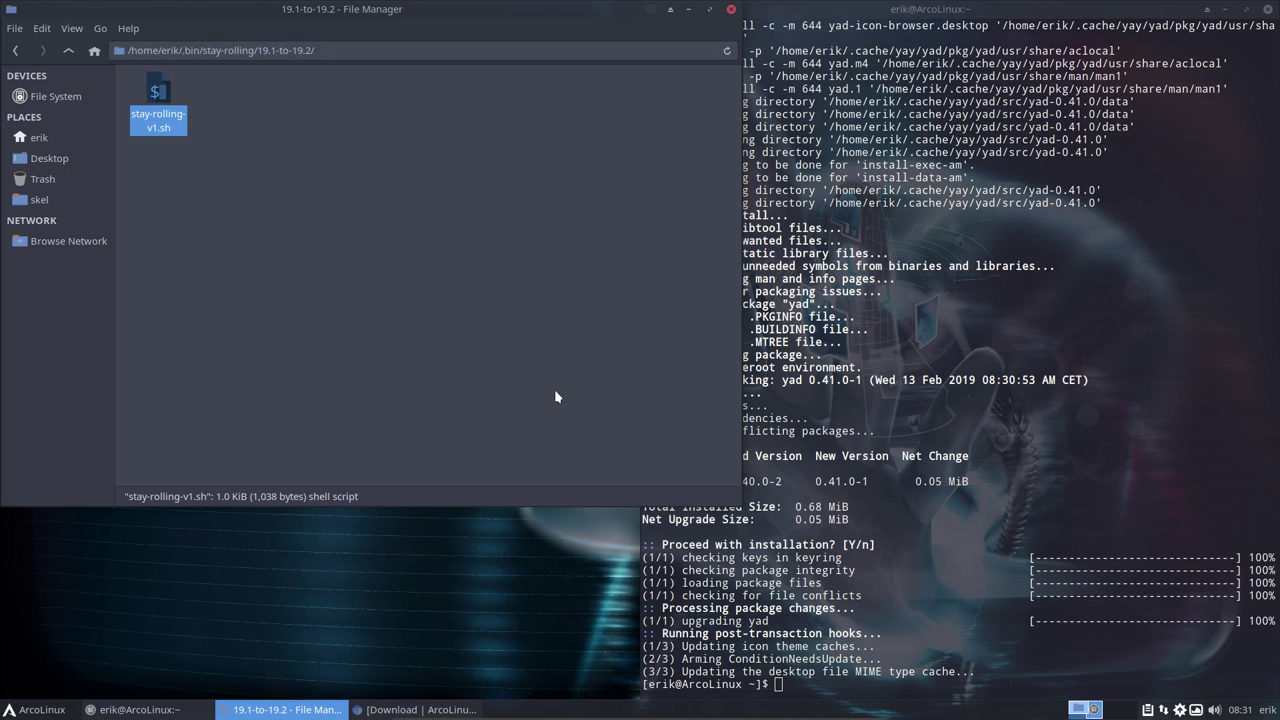
# Close Atom and open a terminal in the 19.1-to-19.2 folder from Thunar's context menu
pyautogui.click(1248, 9)
pyautogui.rightClick(233, 259)
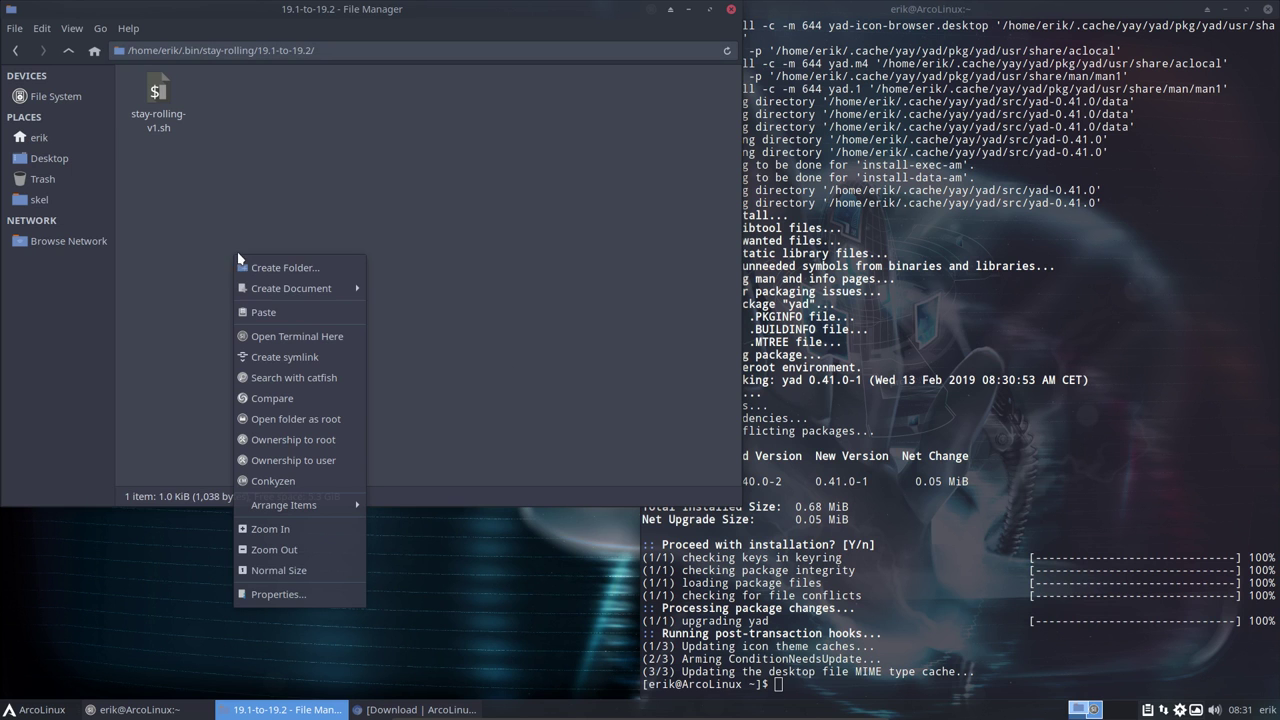
pyautogui.click(942, 241)
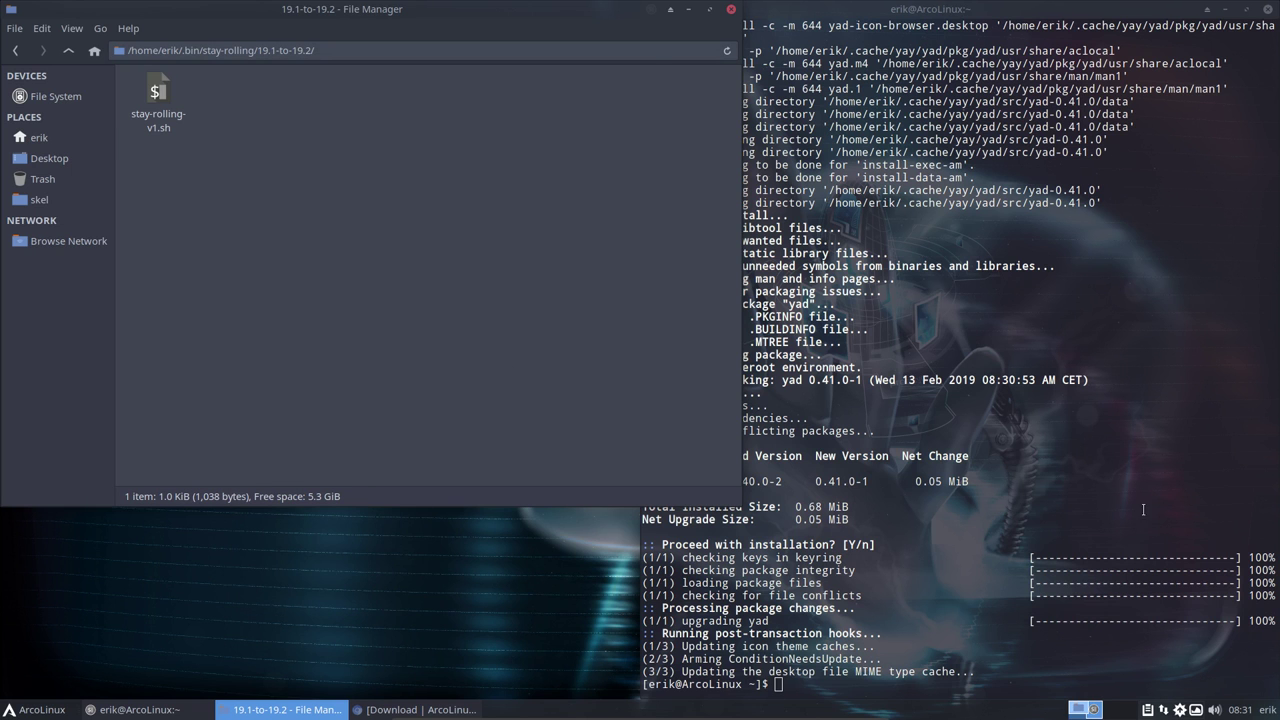
pyautogui.click(1074, 628)
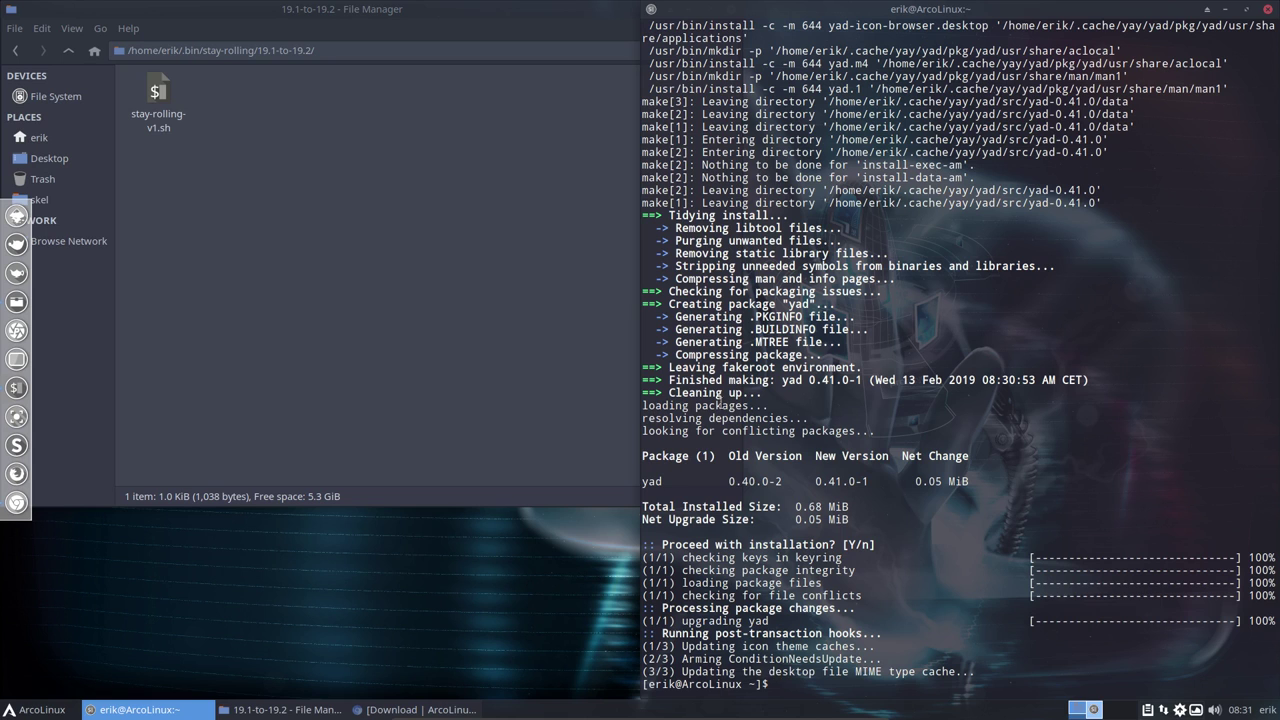
pyautogui.click(318, 253)
pyautogui.rightClick(318, 253)
pyautogui.click(371, 326)
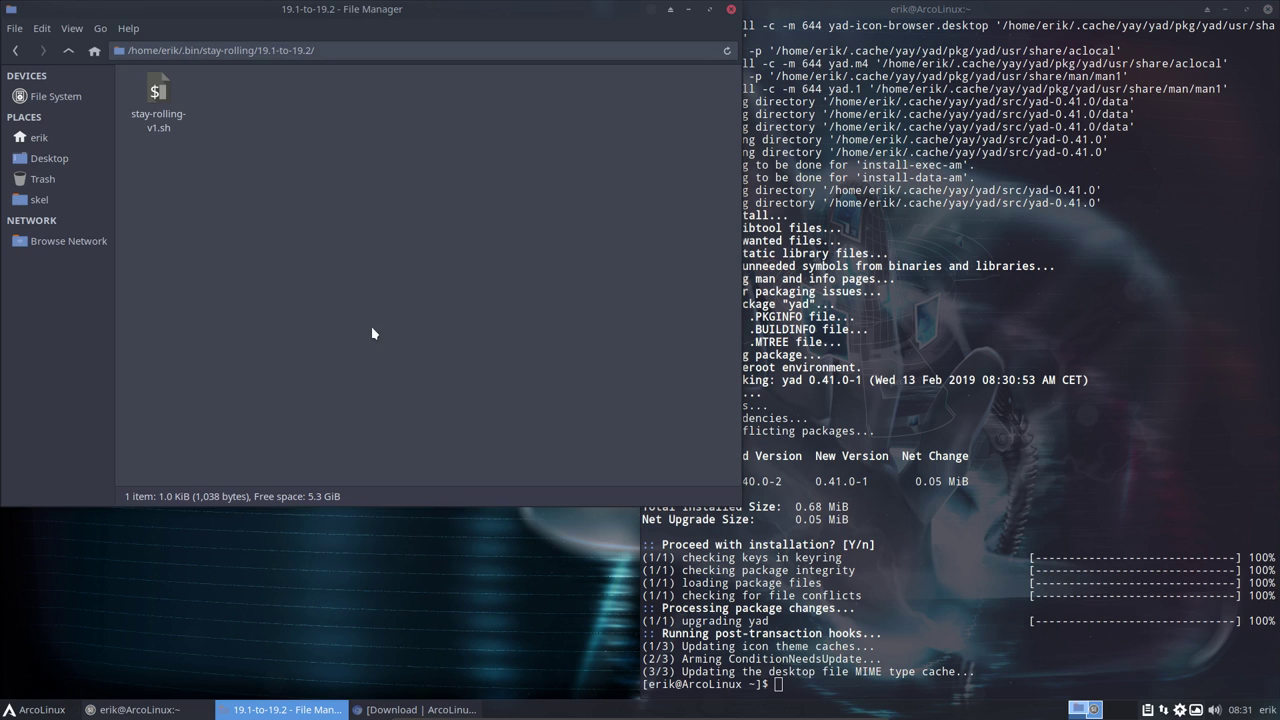
# Run ./stay-rolling-v1.sh with sudo, confirm transmission removal and qbittorrent install, then close the terminal
pyautogui.write('./st')
pyautogui.press('Tab')
pyautogui.press('Return')
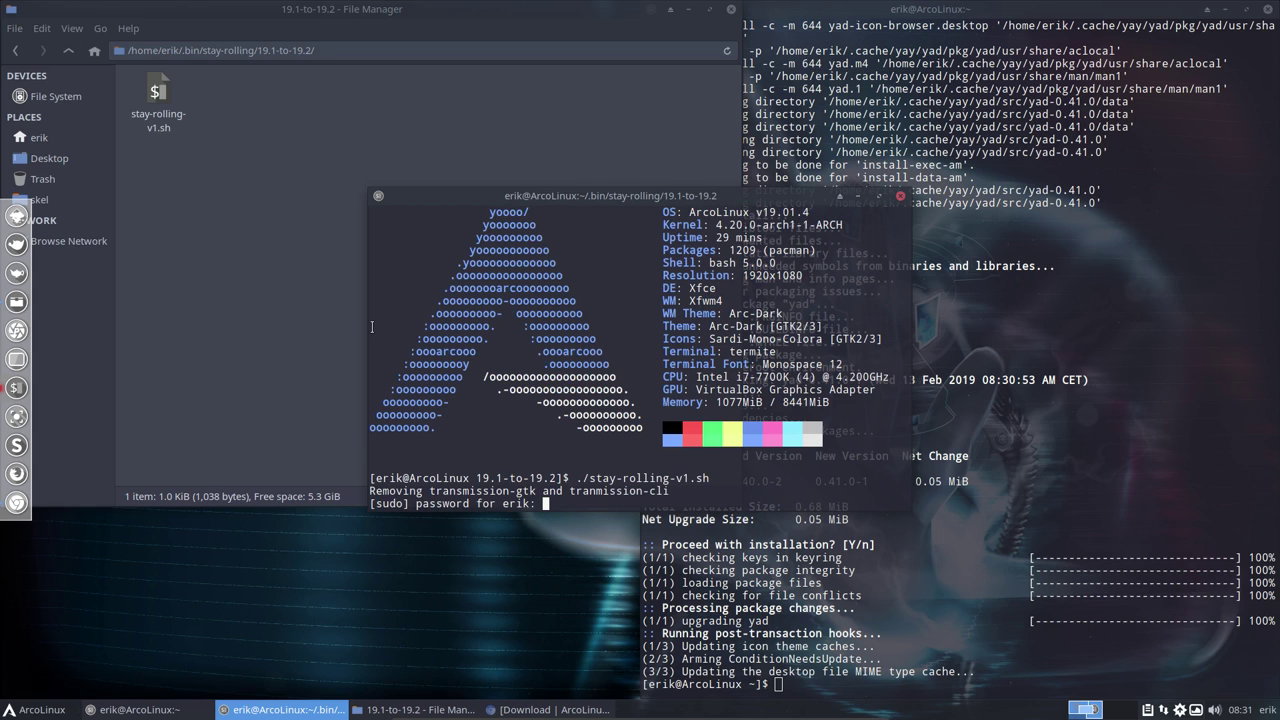
pyautogui.press('Return')
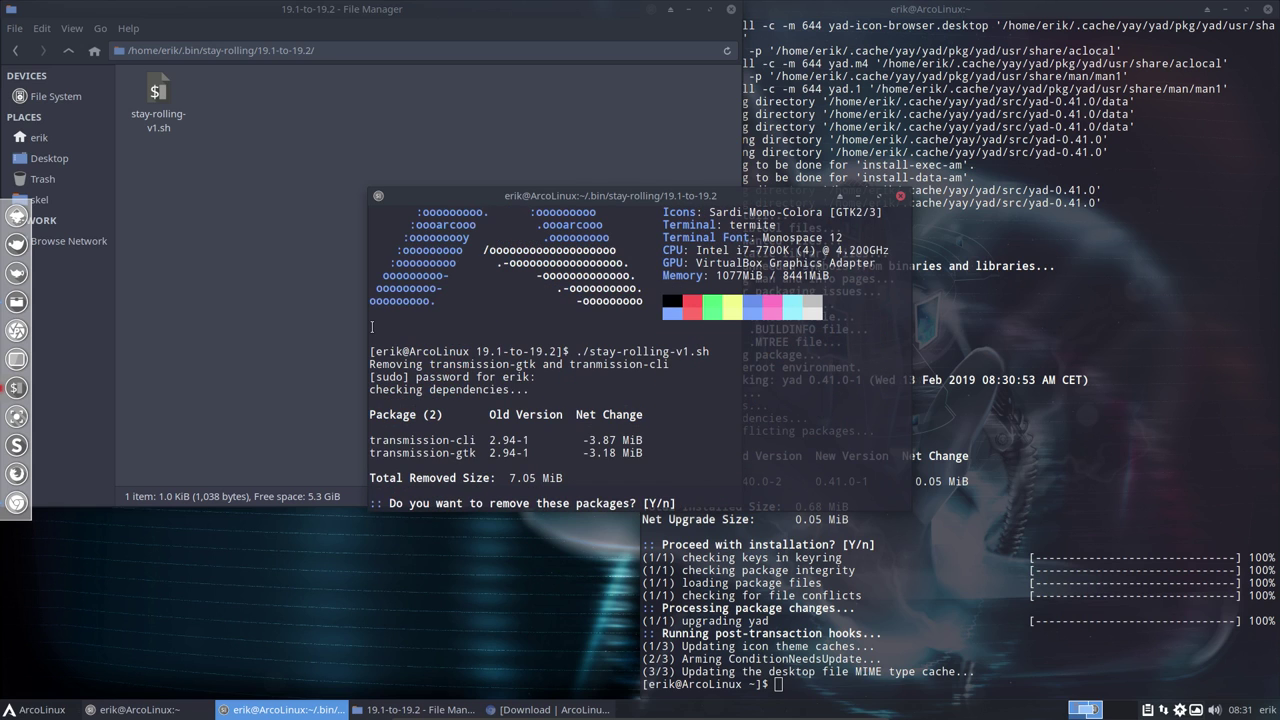
pyautogui.write('y')
pyautogui.press('Return')
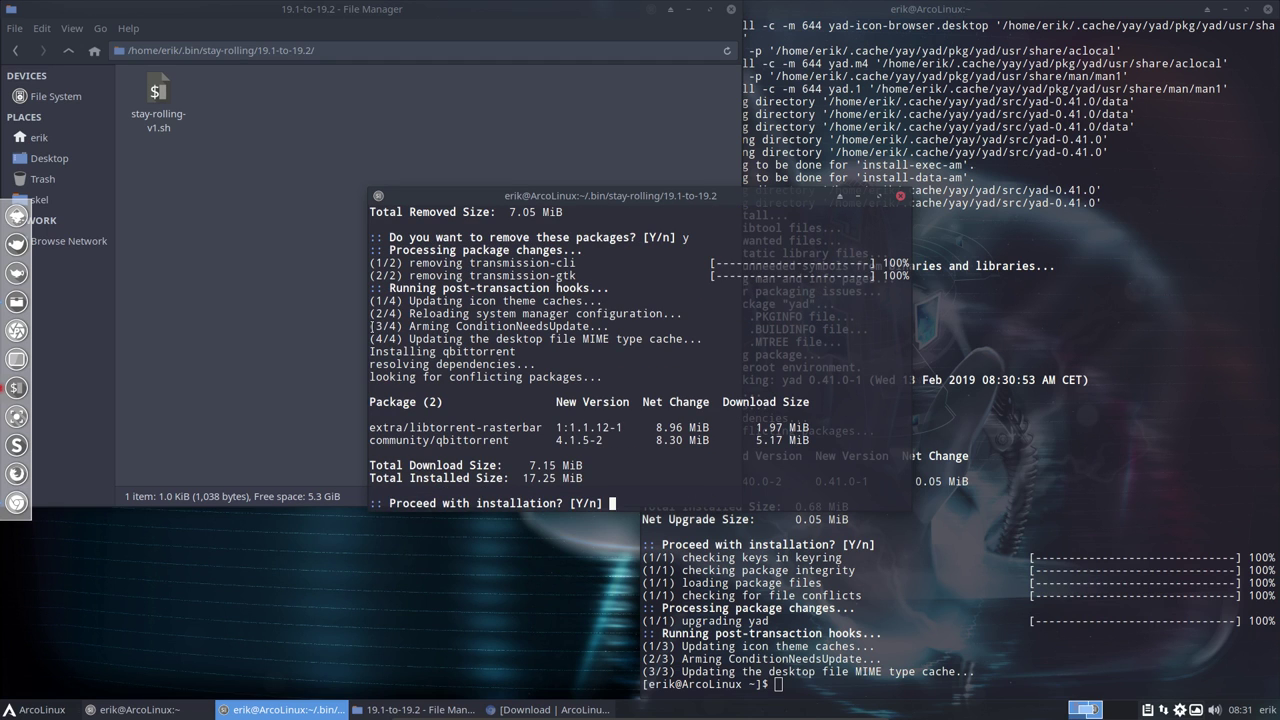
pyautogui.press('Return')
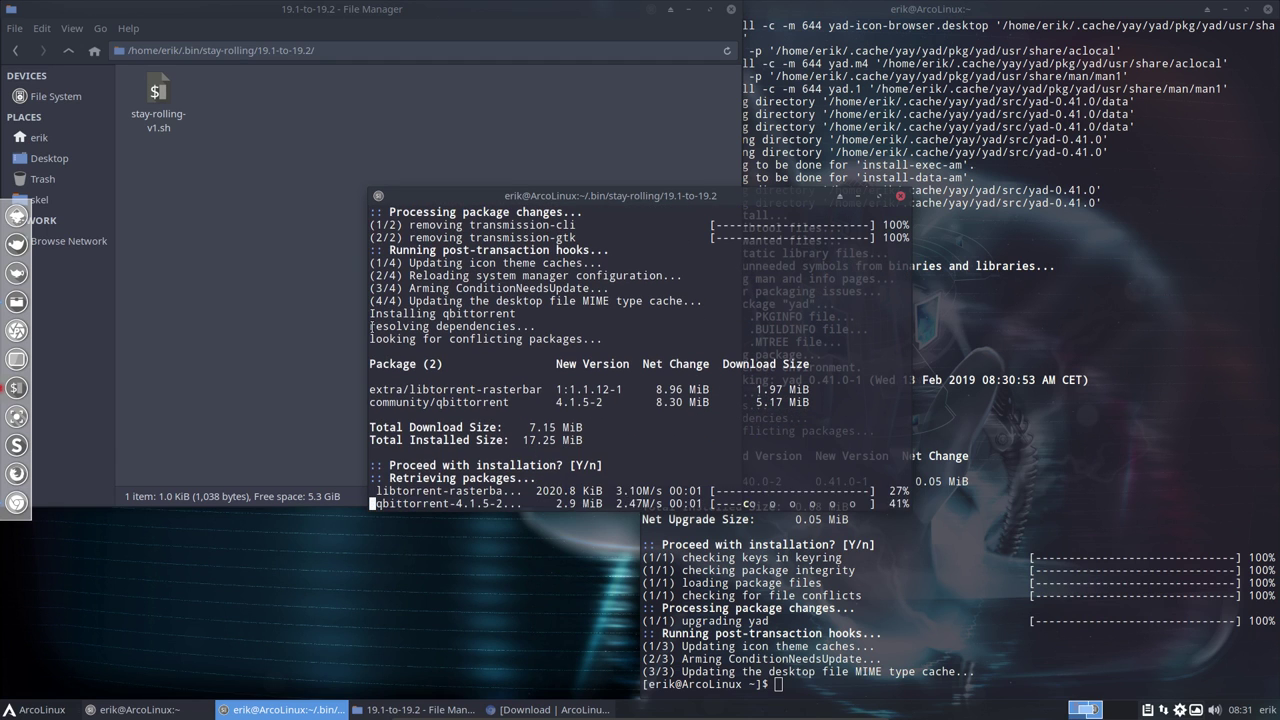
pyautogui.click(900, 196)
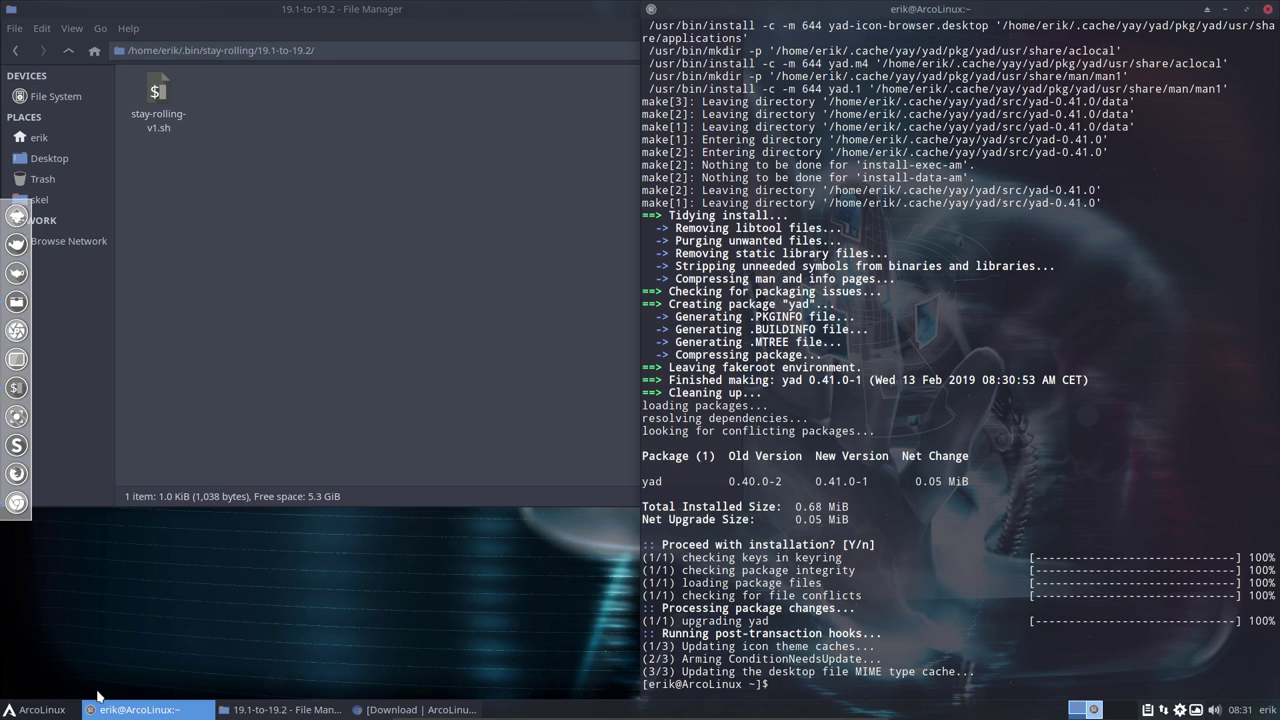
# Launch qBittorrent by searching 'qb' in the app menu and accept its legal notice
pyautogui.click(40, 709)
pyautogui.write('qbit')
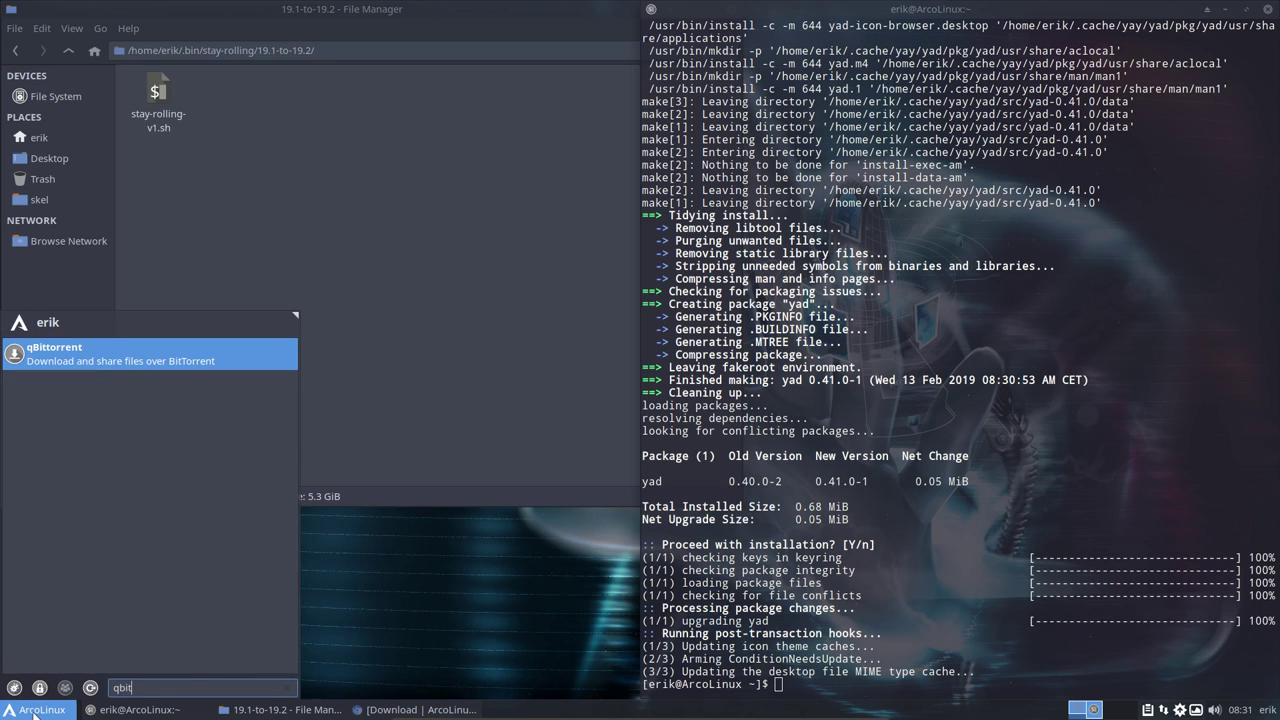
pyautogui.press('Return')
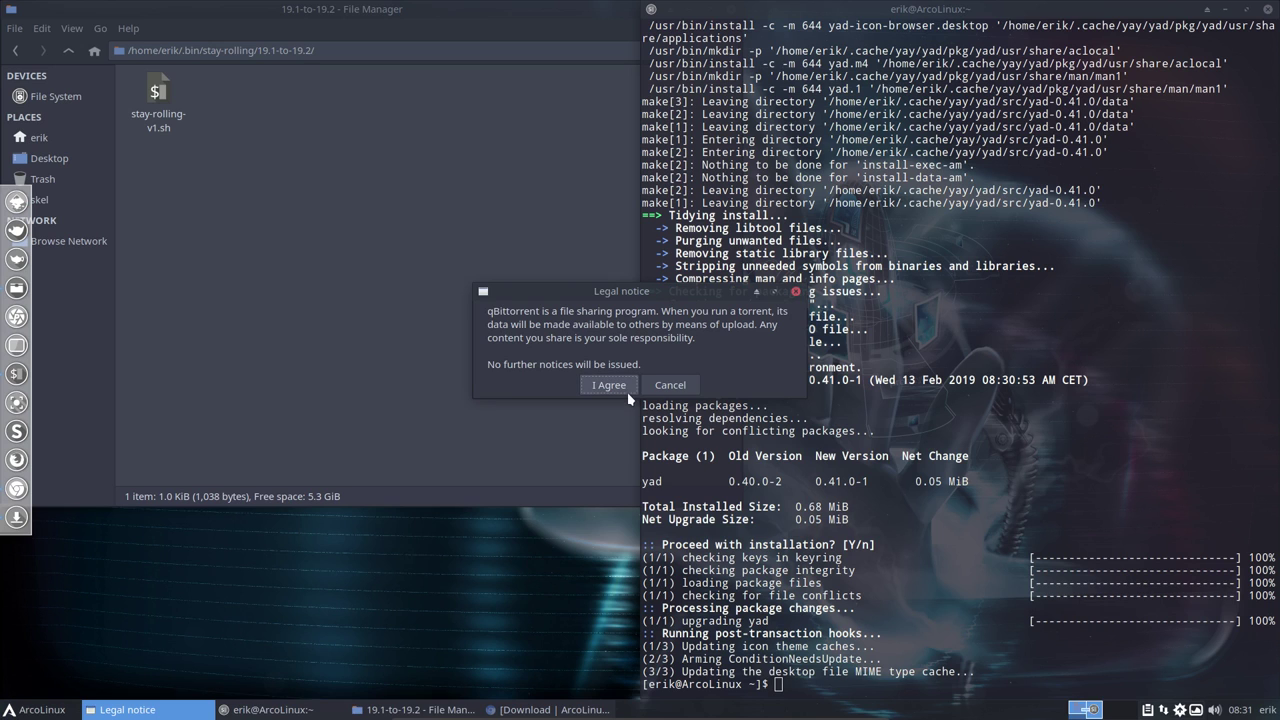
pyautogui.click(605, 386)
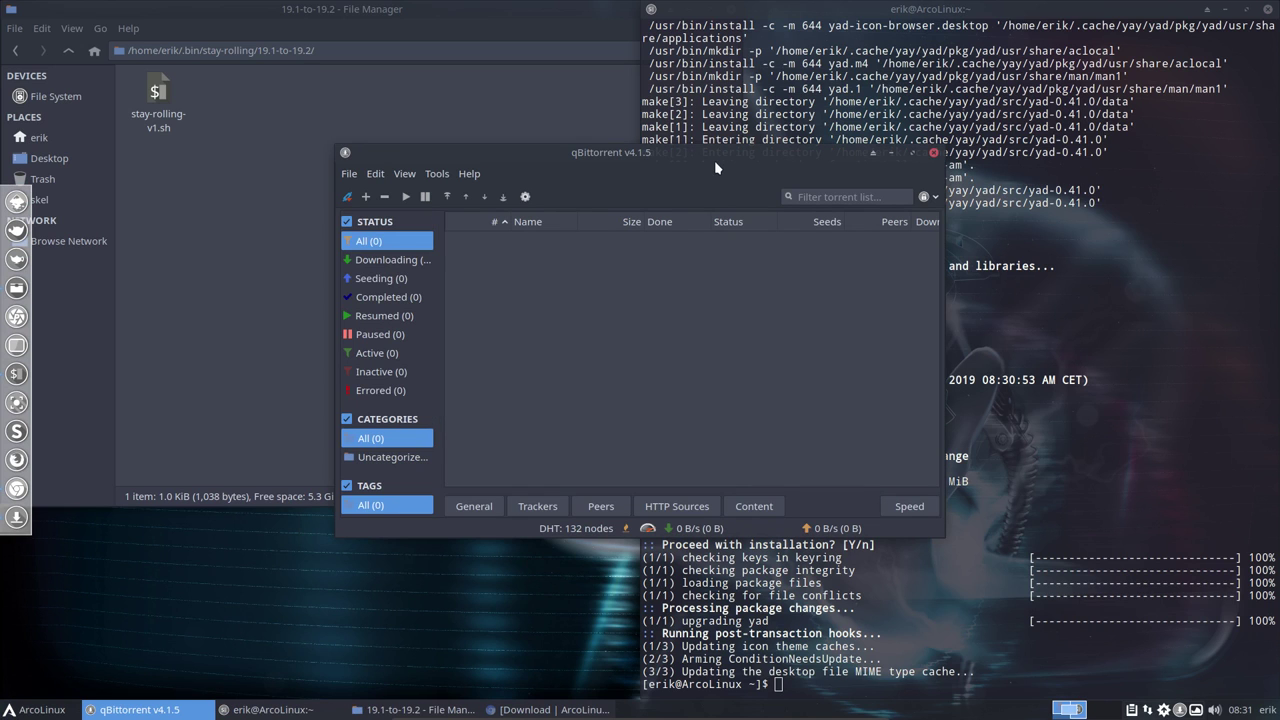
# Maximize qBittorrent, close it to the tray, exit it completely, and return to the file manager
pyautogui.doubleClick(670, 152)
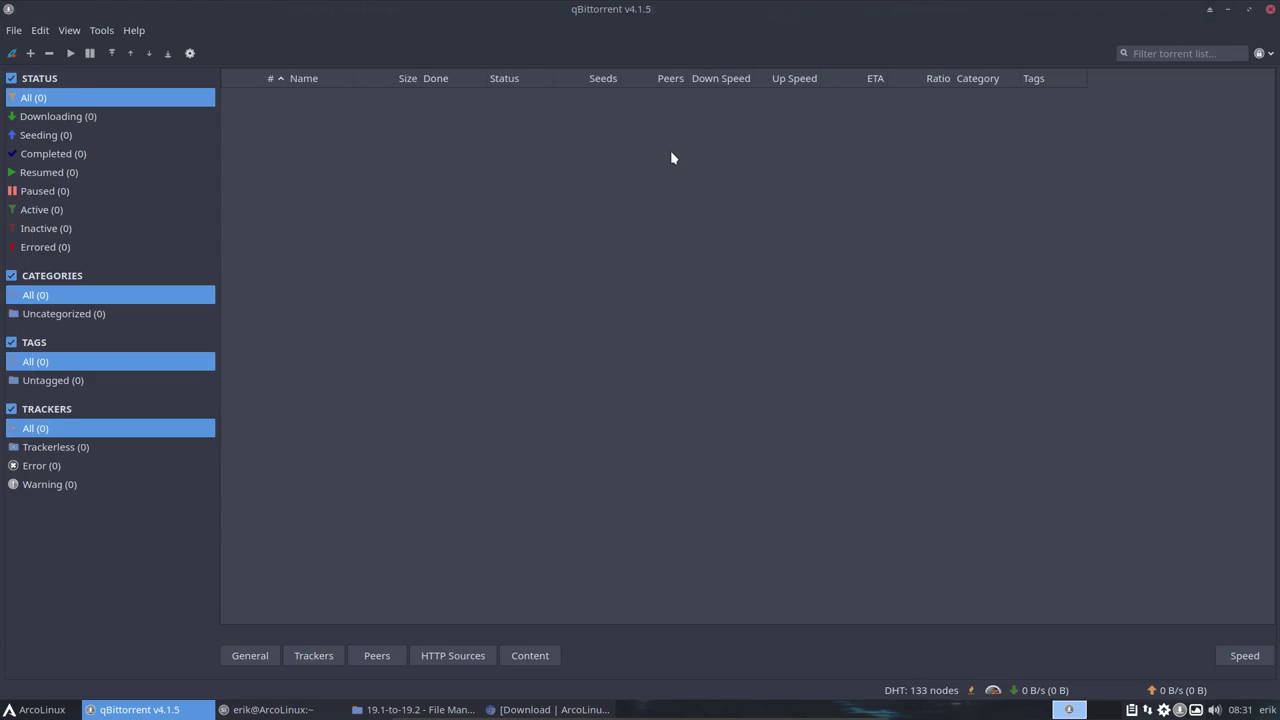
pyautogui.click(1270, 9)
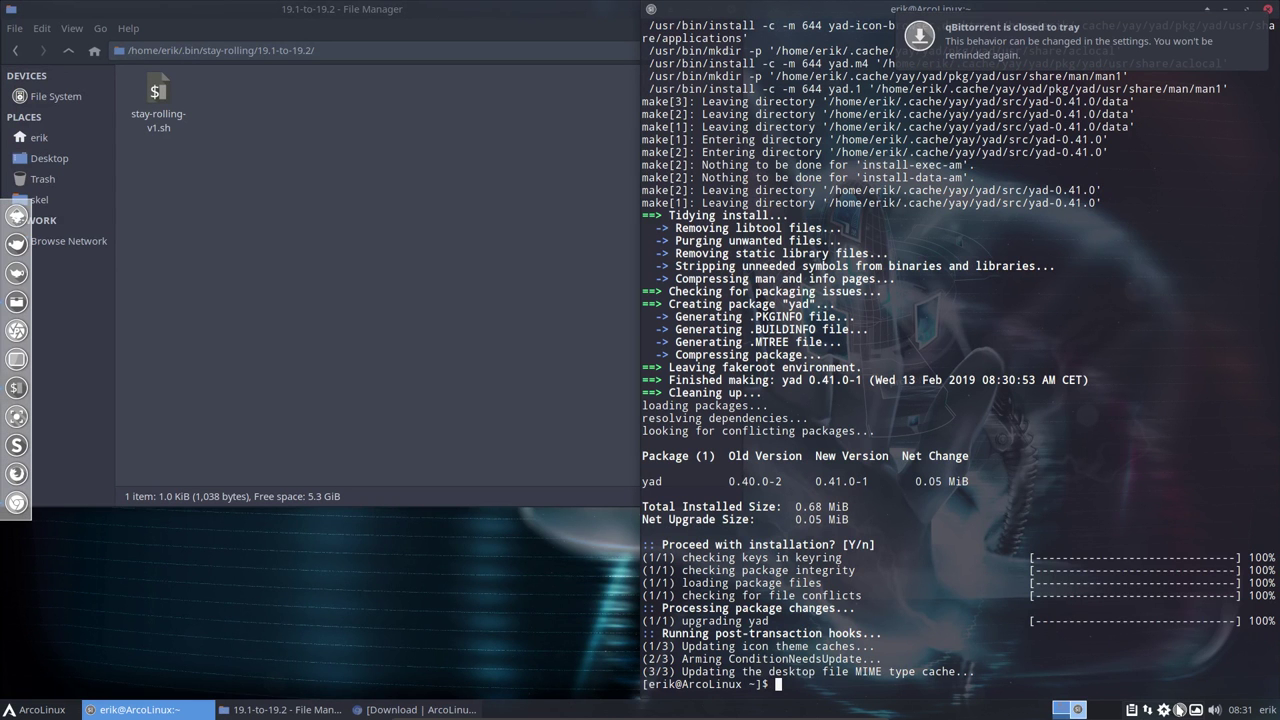
pyautogui.rightClick(1180, 710)
pyautogui.click(1152, 689)
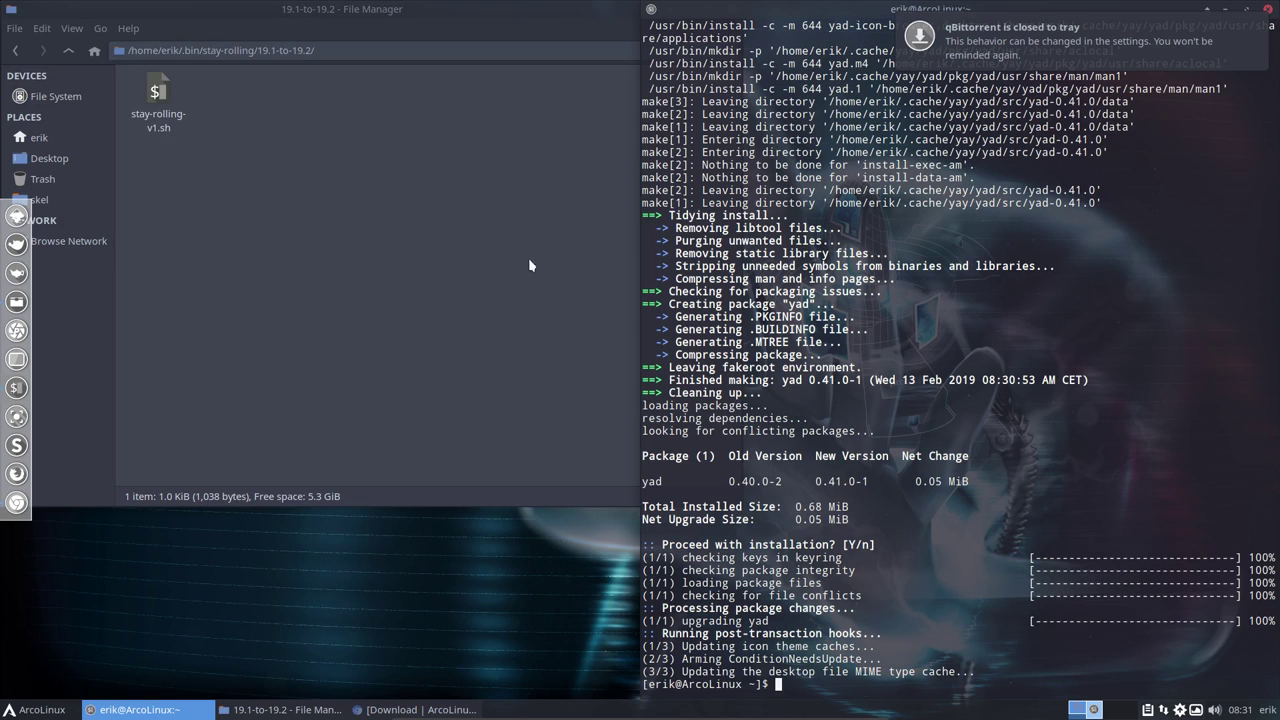
pyautogui.click(409, 129)
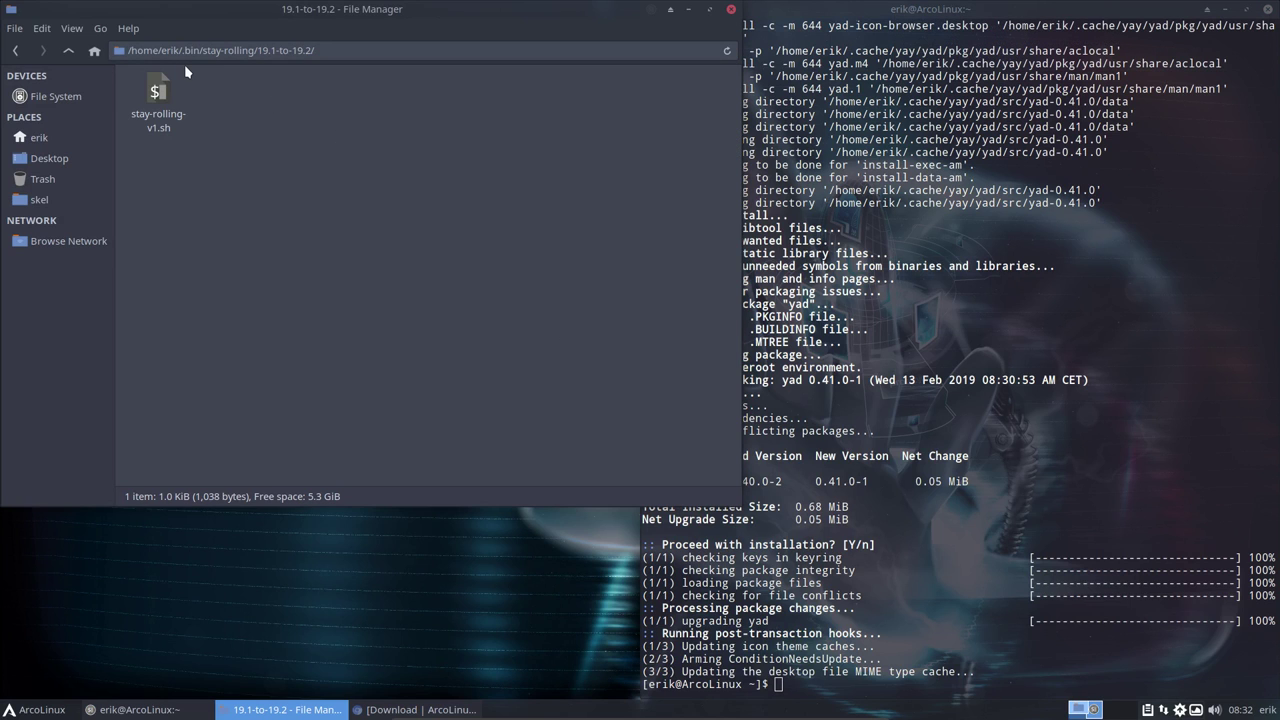
# Go up to stay-rolling, then jump to the home folder via the Places sidebar
pyautogui.click(69, 51)
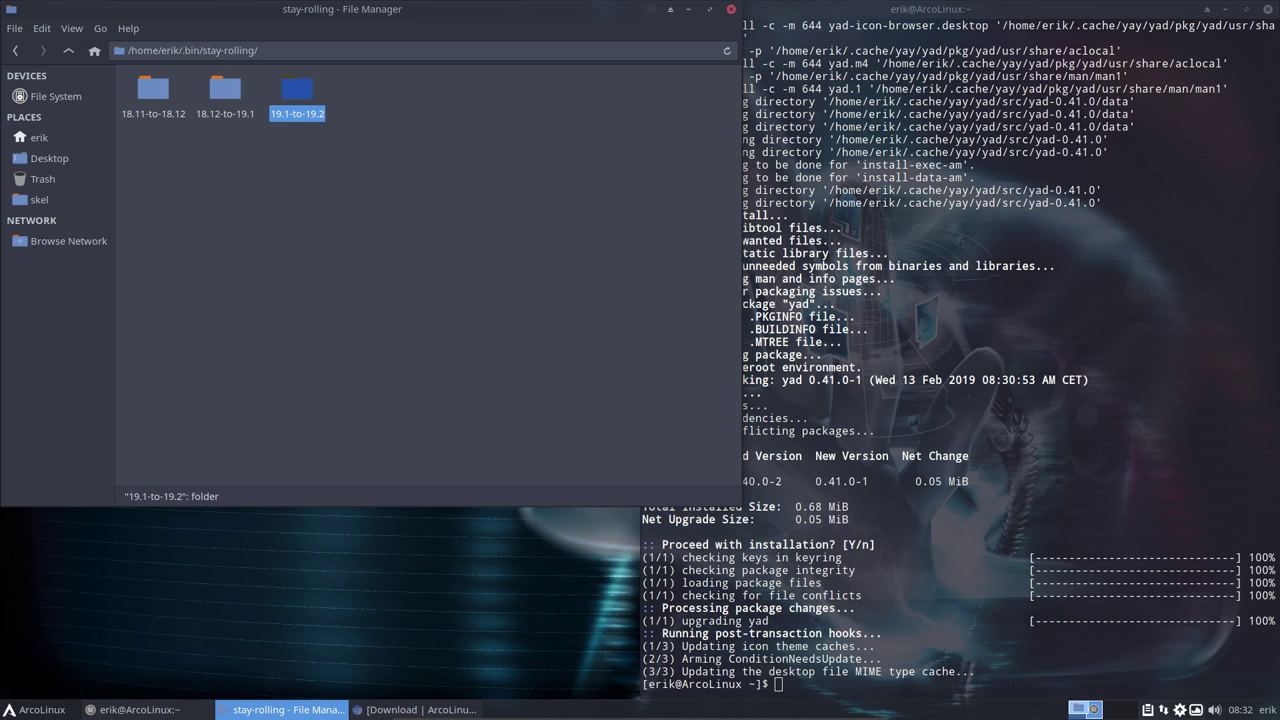
pyautogui.click(277, 286)
pyautogui.click(71, 138)
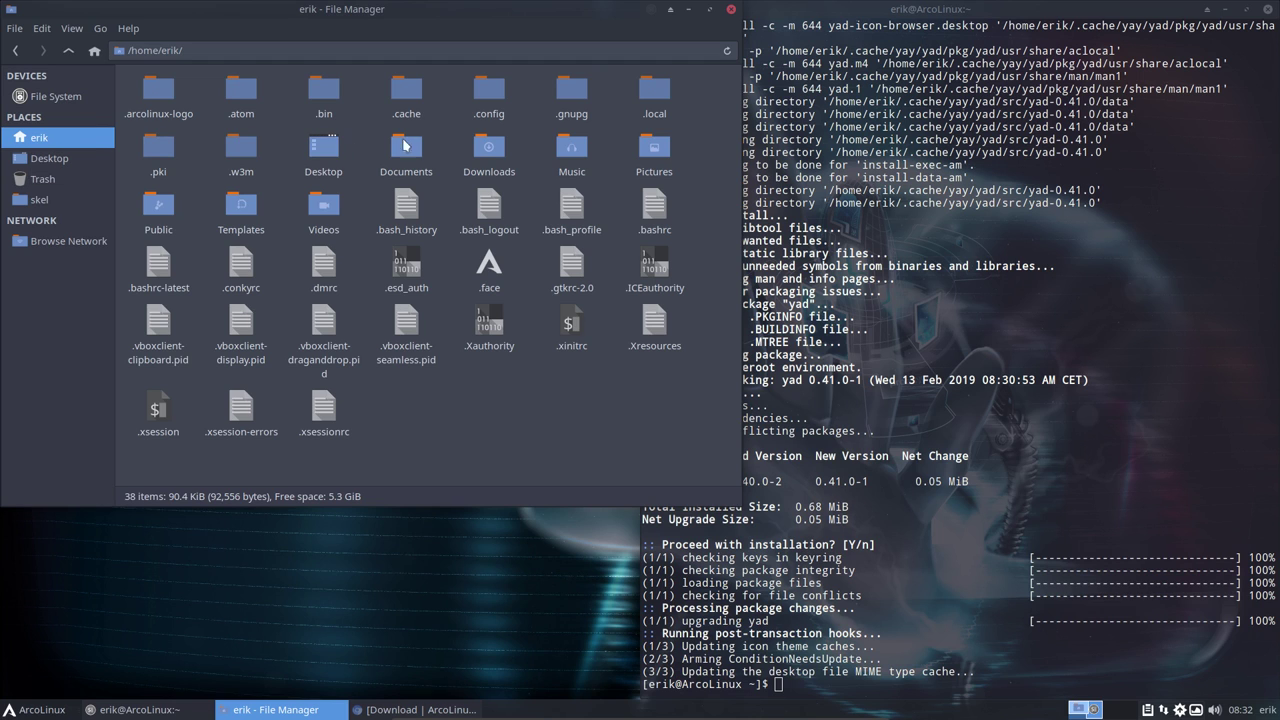
pyautogui.doubleClick(487, 90)
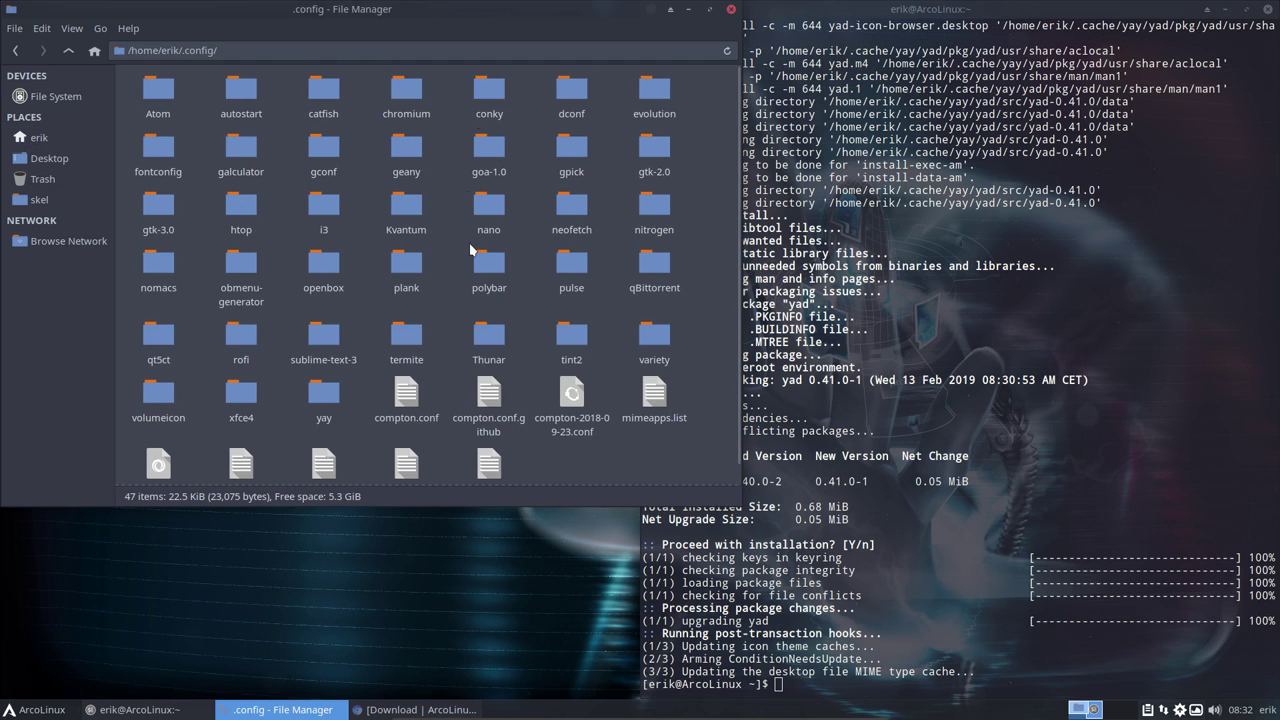
pyautogui.click(406, 262)
pyautogui.click(333, 266)
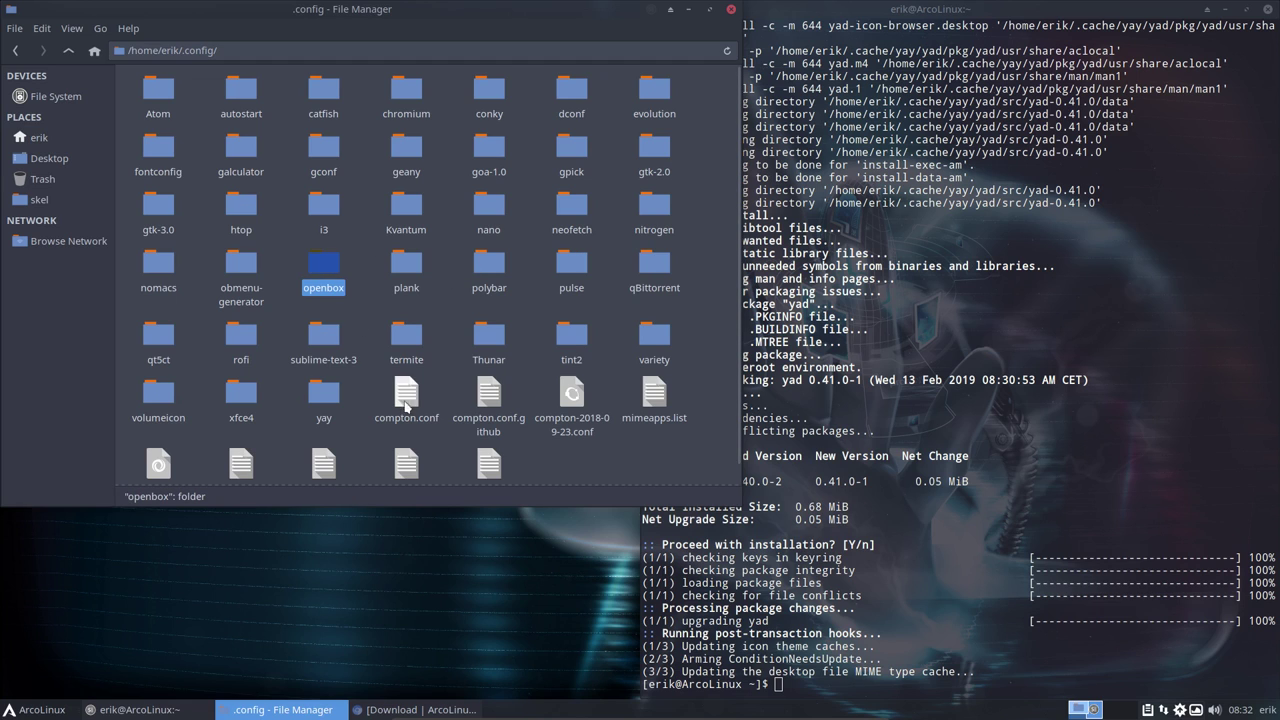
pyautogui.click(406, 401)
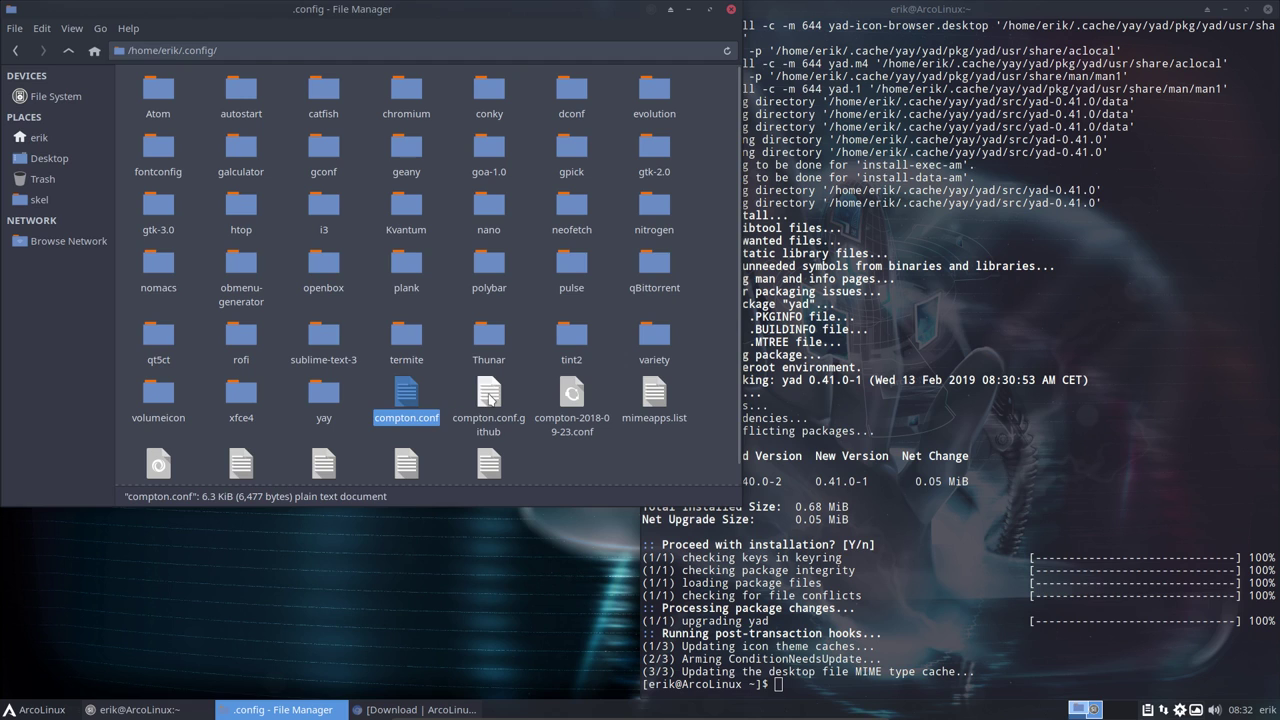
pyautogui.click(489, 399)
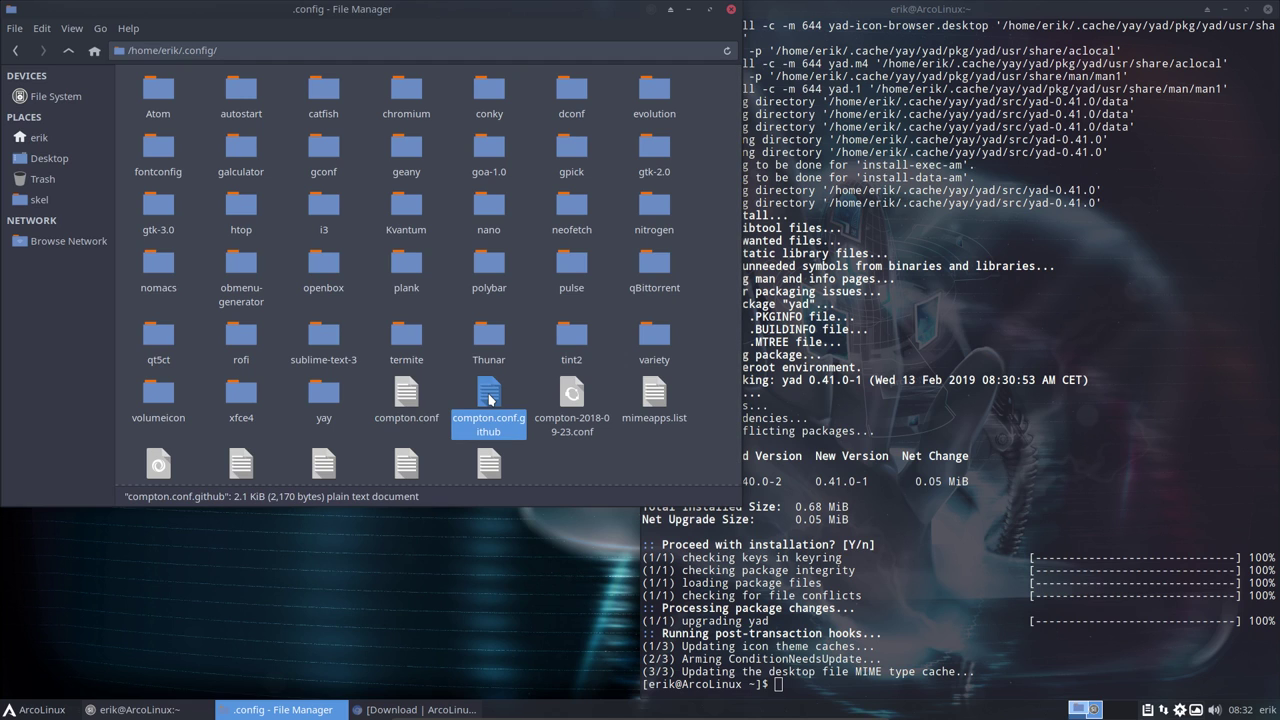
pyautogui.click(399, 394)
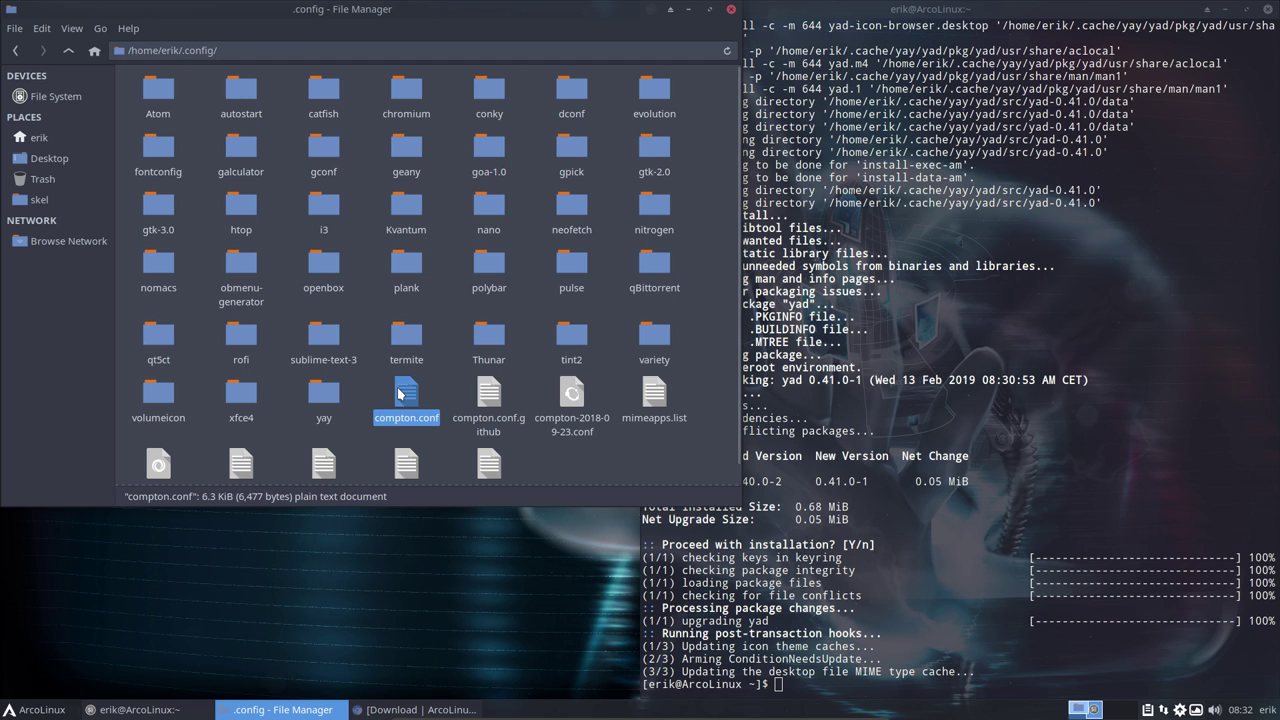
pyautogui.doubleClick(325, 205)
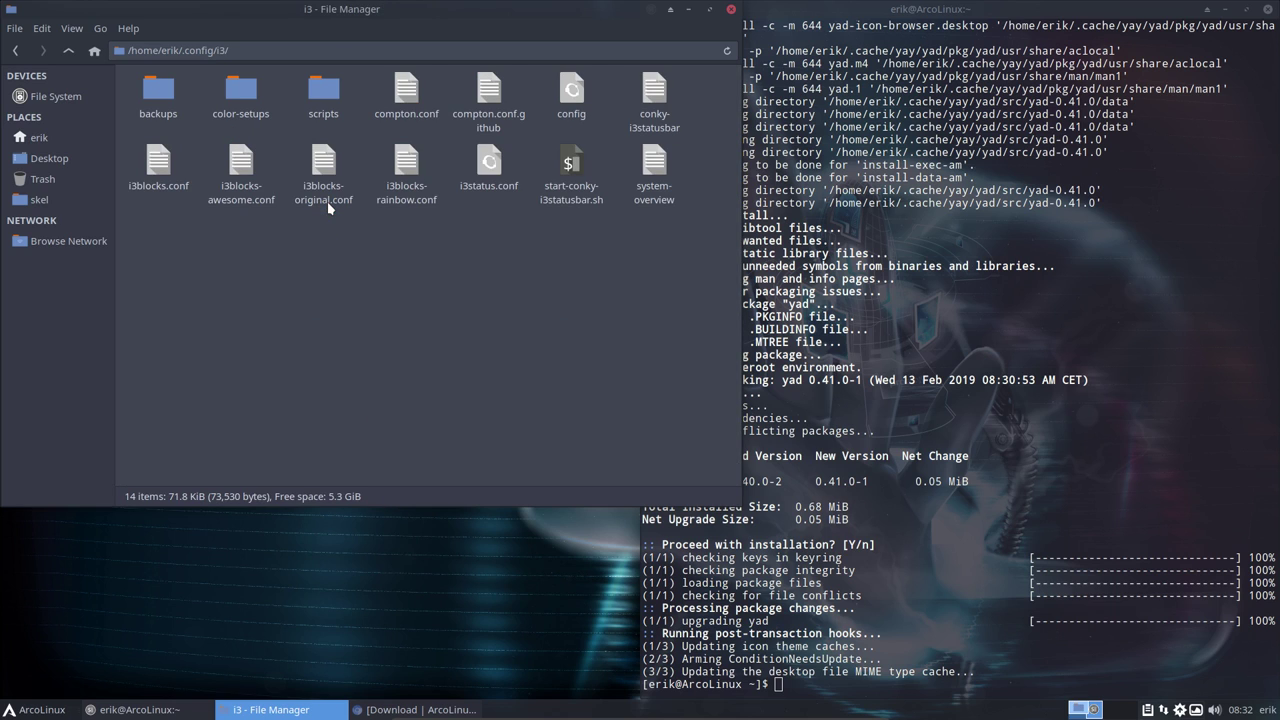
pyautogui.click(407, 96)
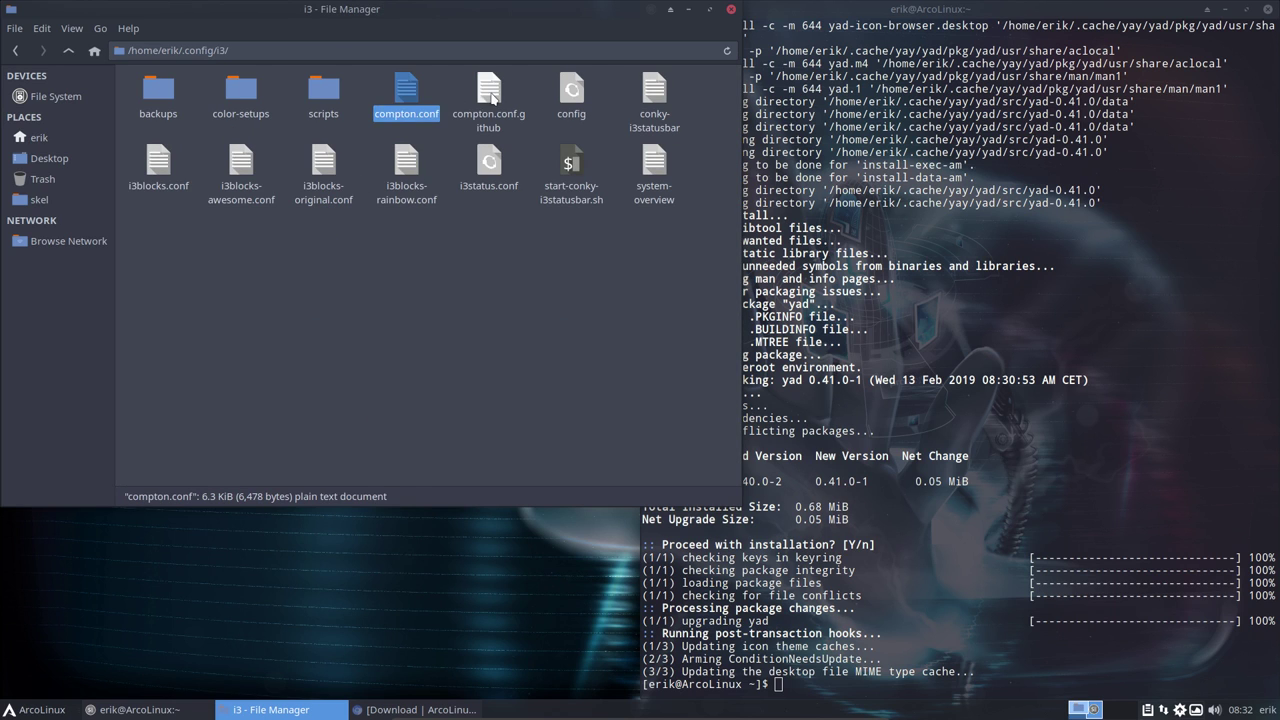
pyautogui.click(492, 97)
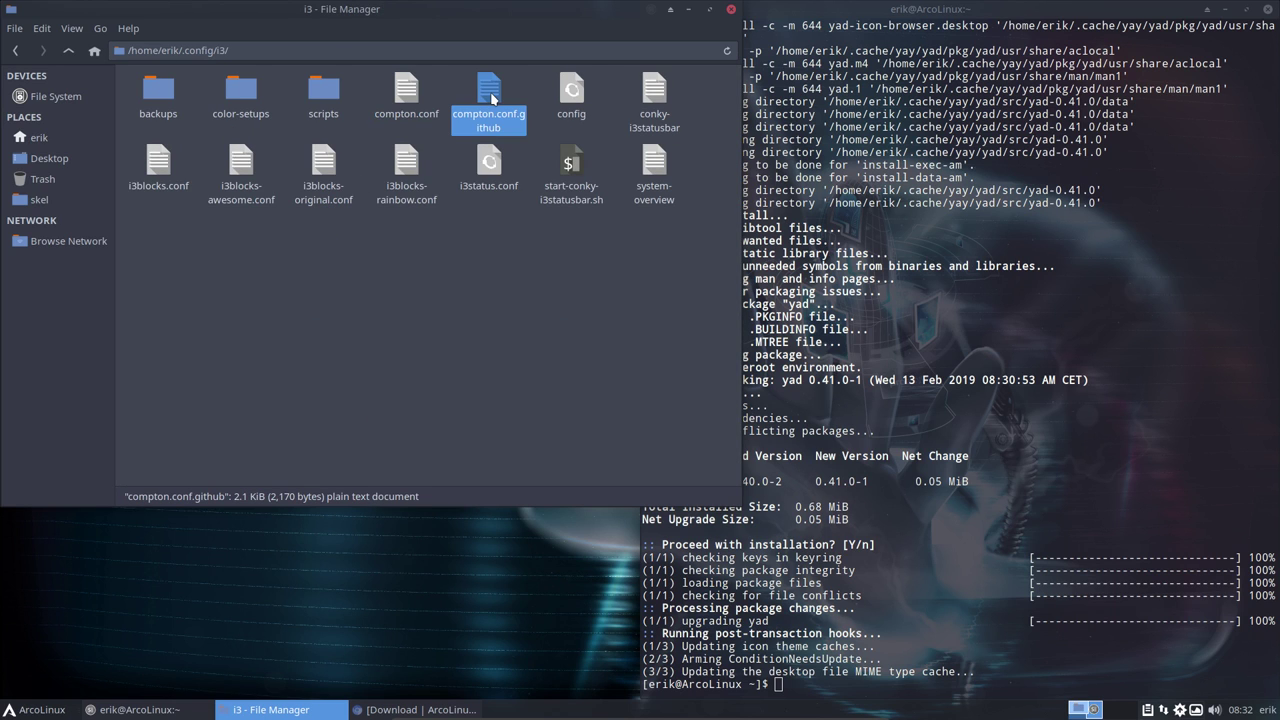
pyautogui.click(405, 96)
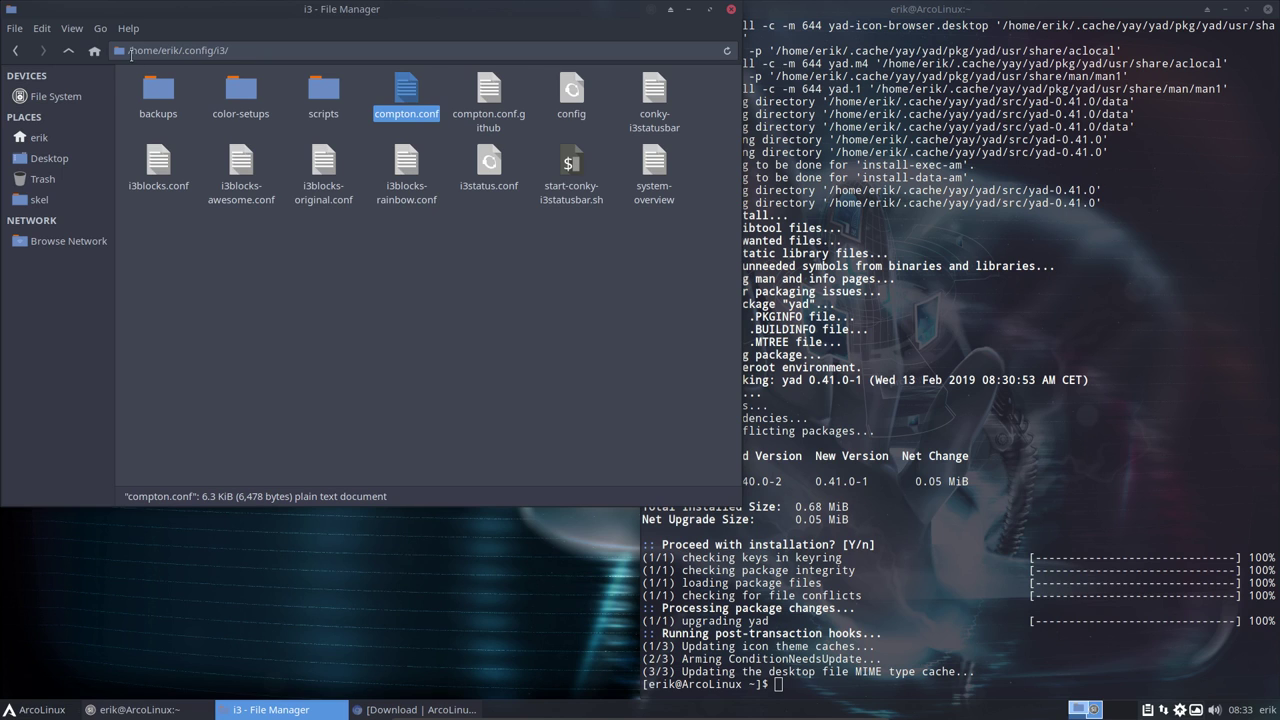
pyautogui.click(71, 50)
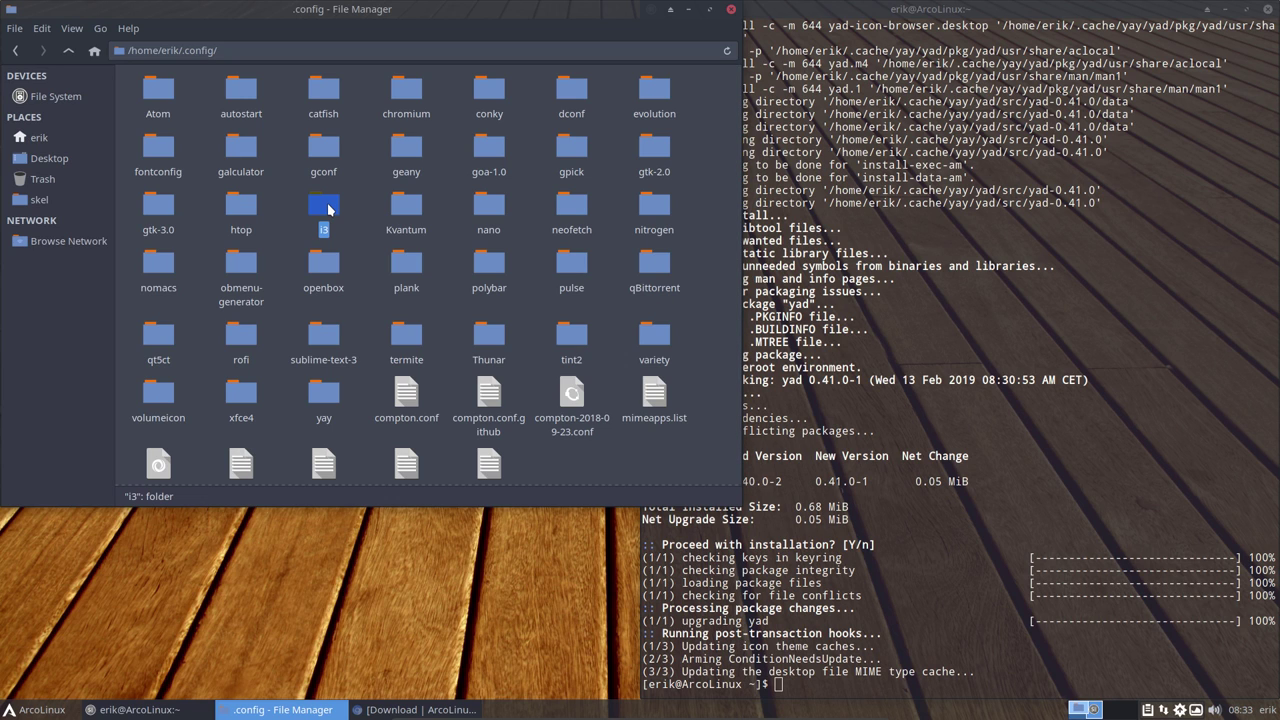
pyautogui.click(365, 204)
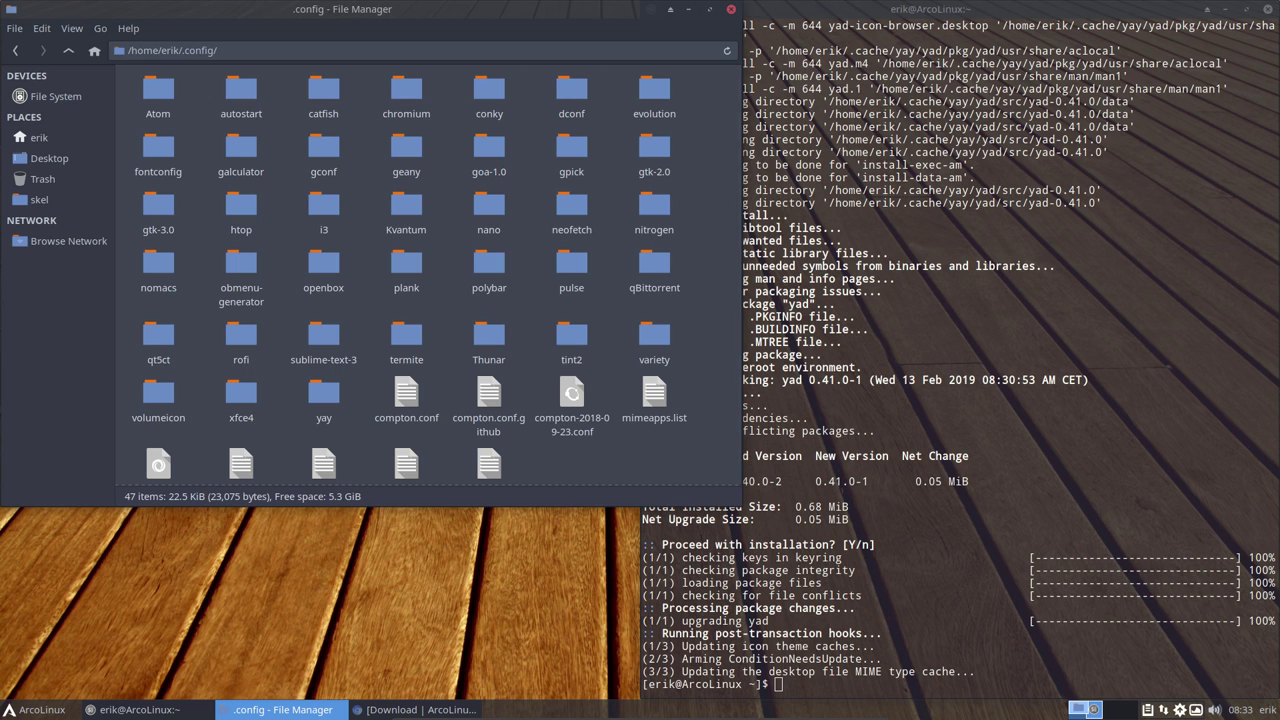
# Close the file manager and terminal, and launch Conkyzen from the ArcoLinux menu
pyautogui.click(731, 12)
pyautogui.click(1268, 12)
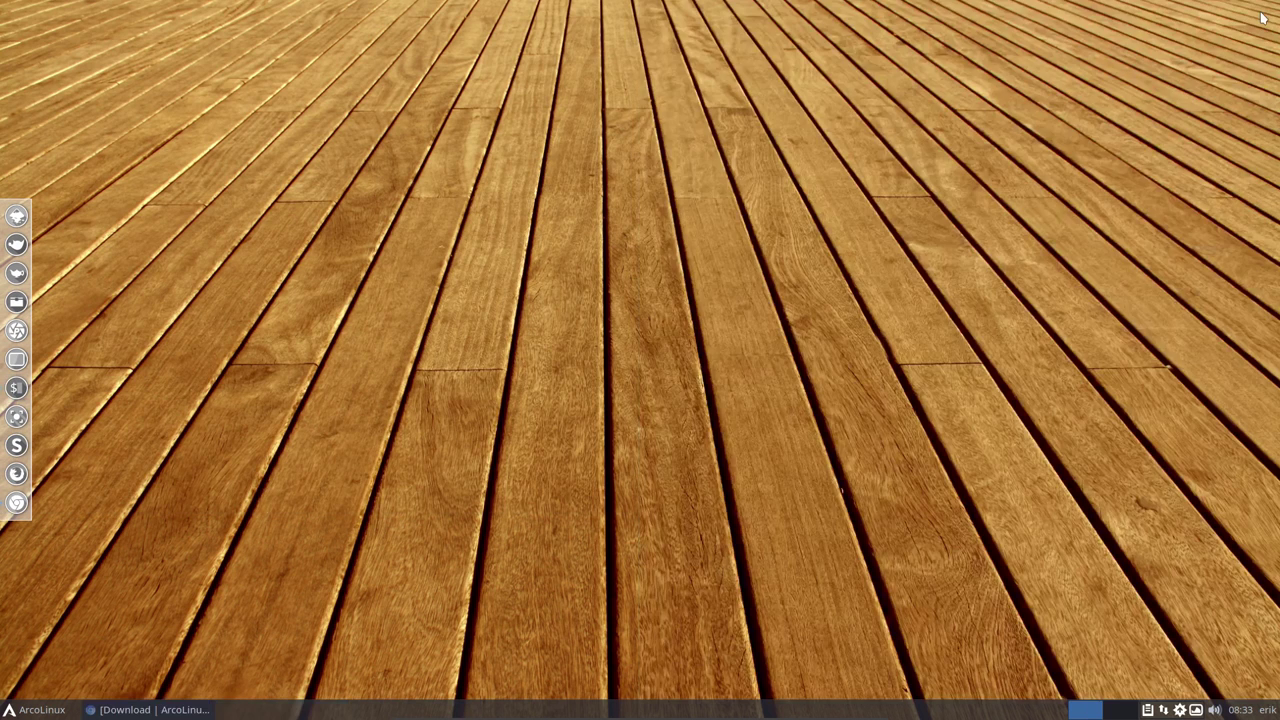
pyautogui.click(40, 709)
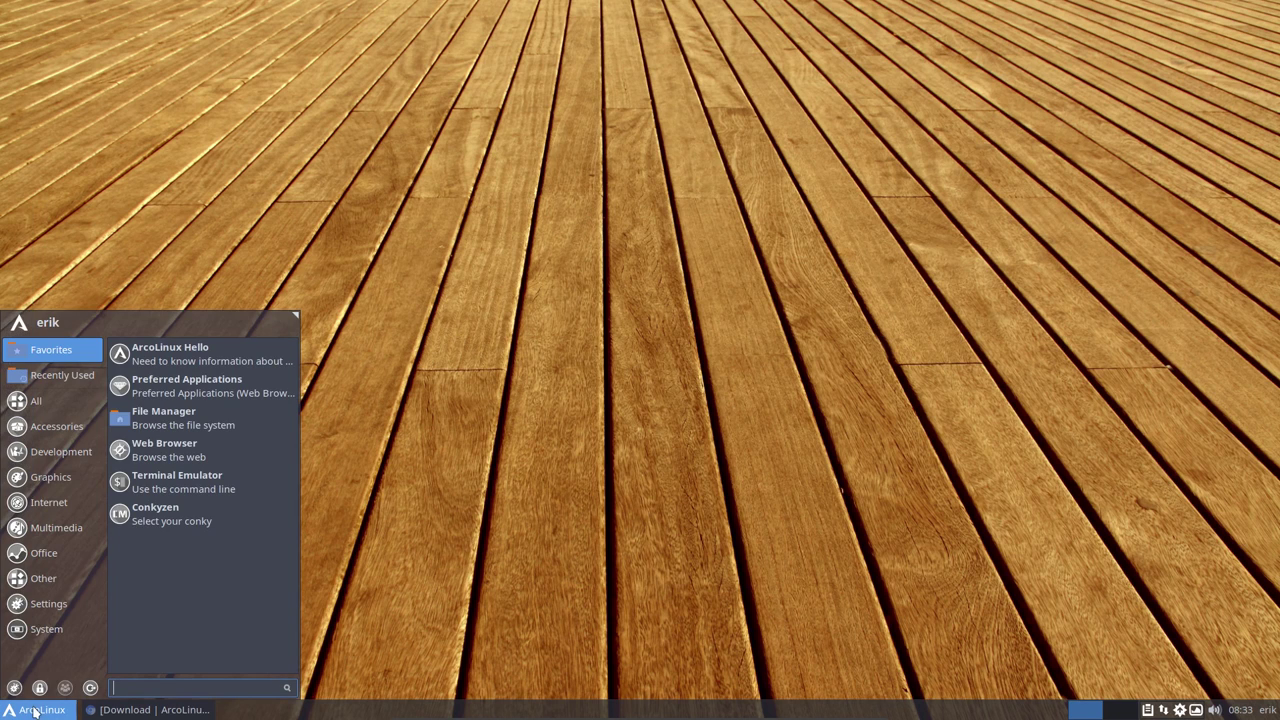
pyautogui.click(166, 518)
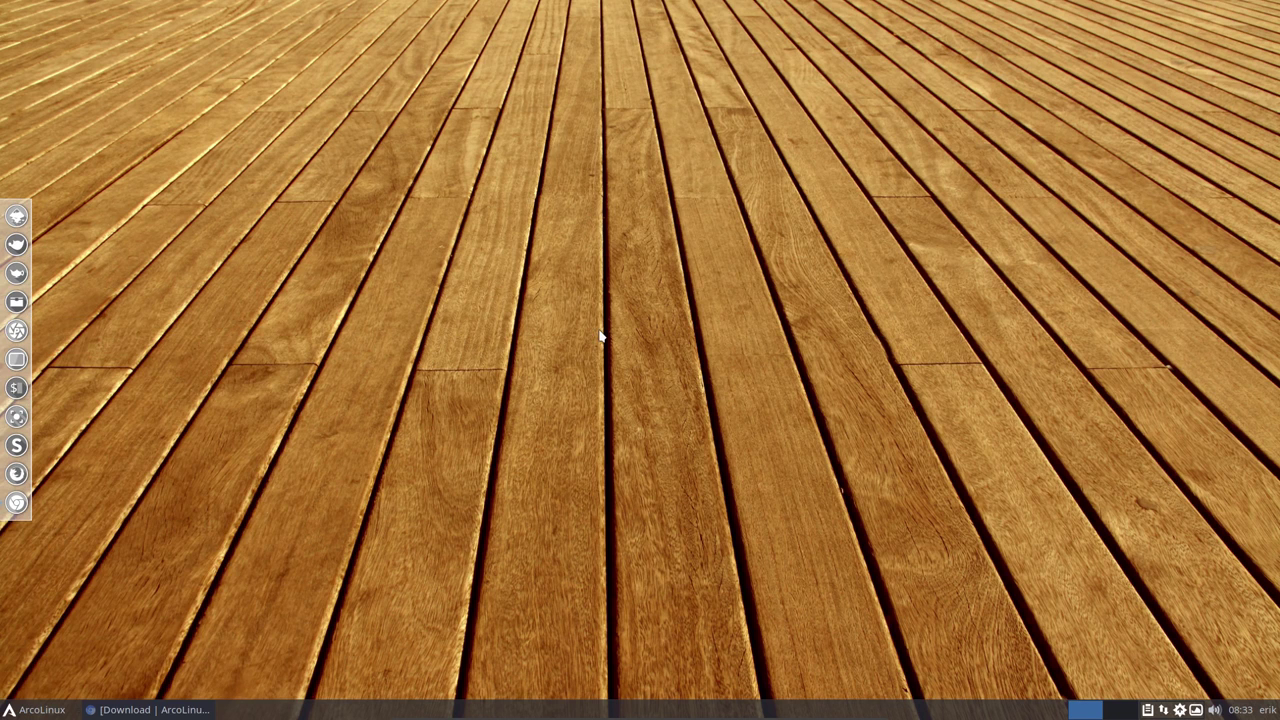
# Sort conkys by name, apply MOWGLI-qlocktwo, and restore the browser's download page
pyautogui.click(590, 243)
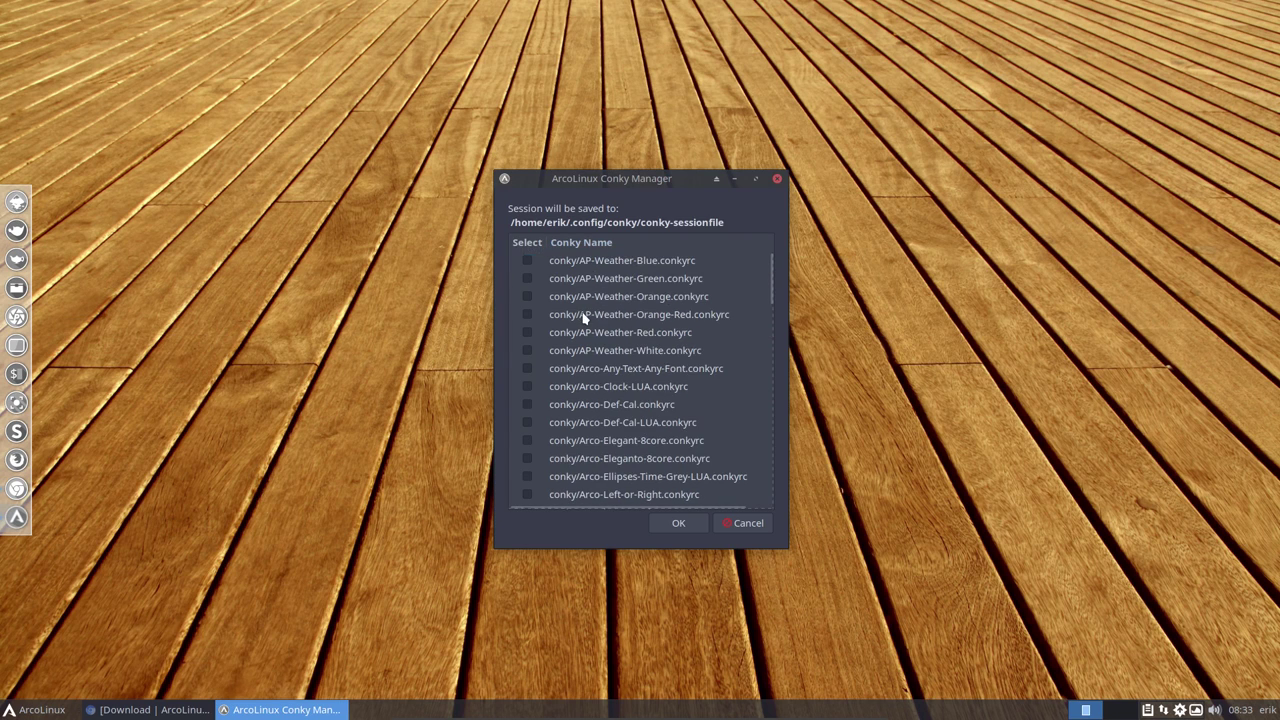
pyautogui.scroll(-5, 584, 317)
pyautogui.scroll(-3, 584, 317)
pyautogui.scroll(-3, 584, 317)
pyautogui.scroll(-2, 584, 317)
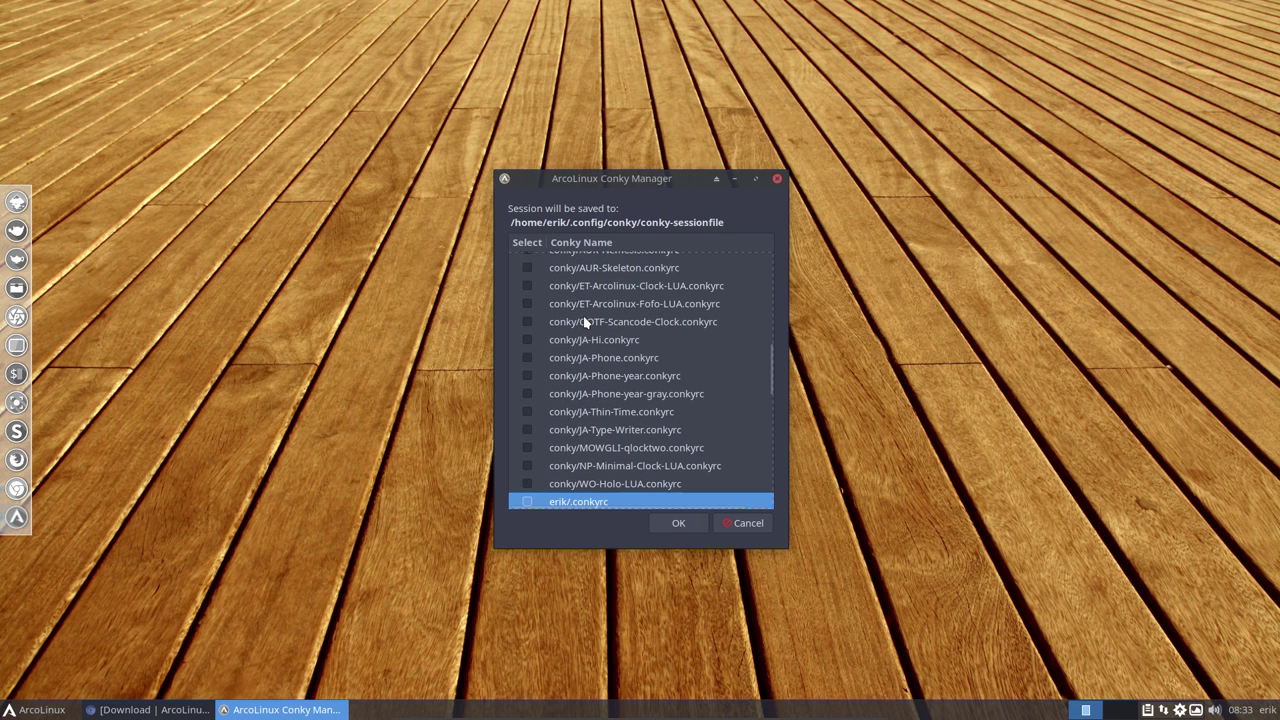
pyautogui.click(532, 451)
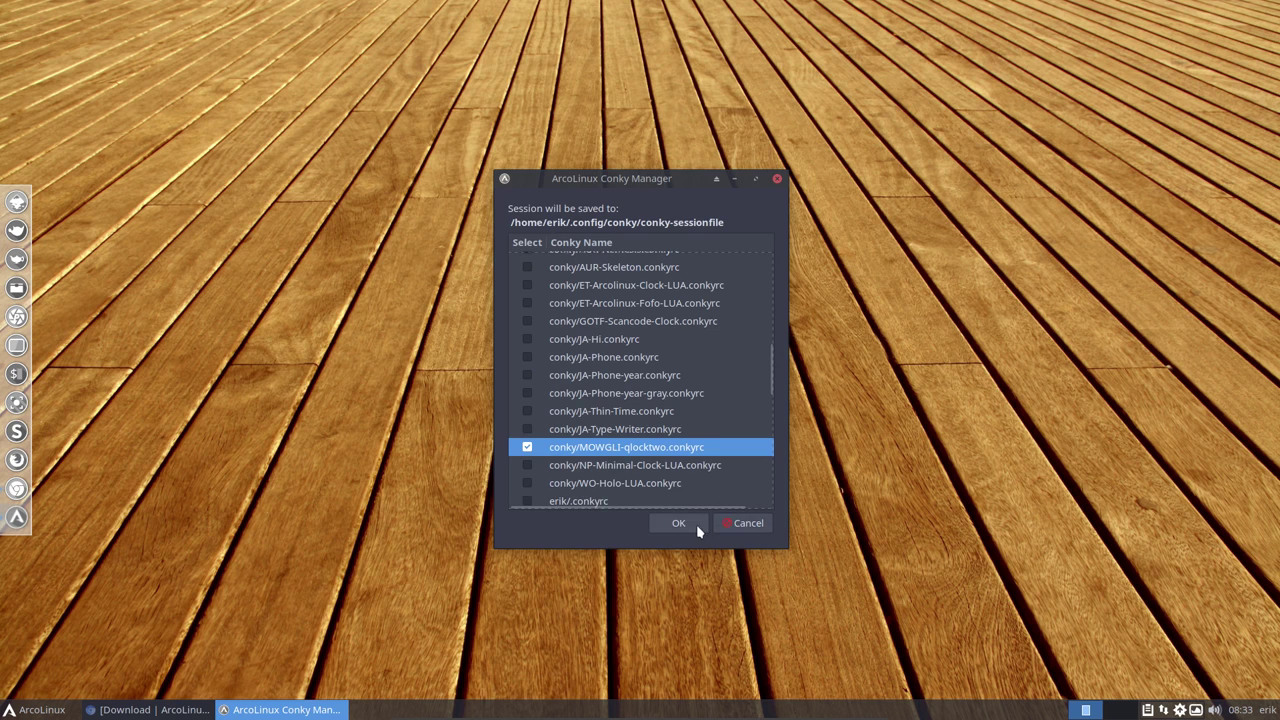
pyautogui.click(694, 526)
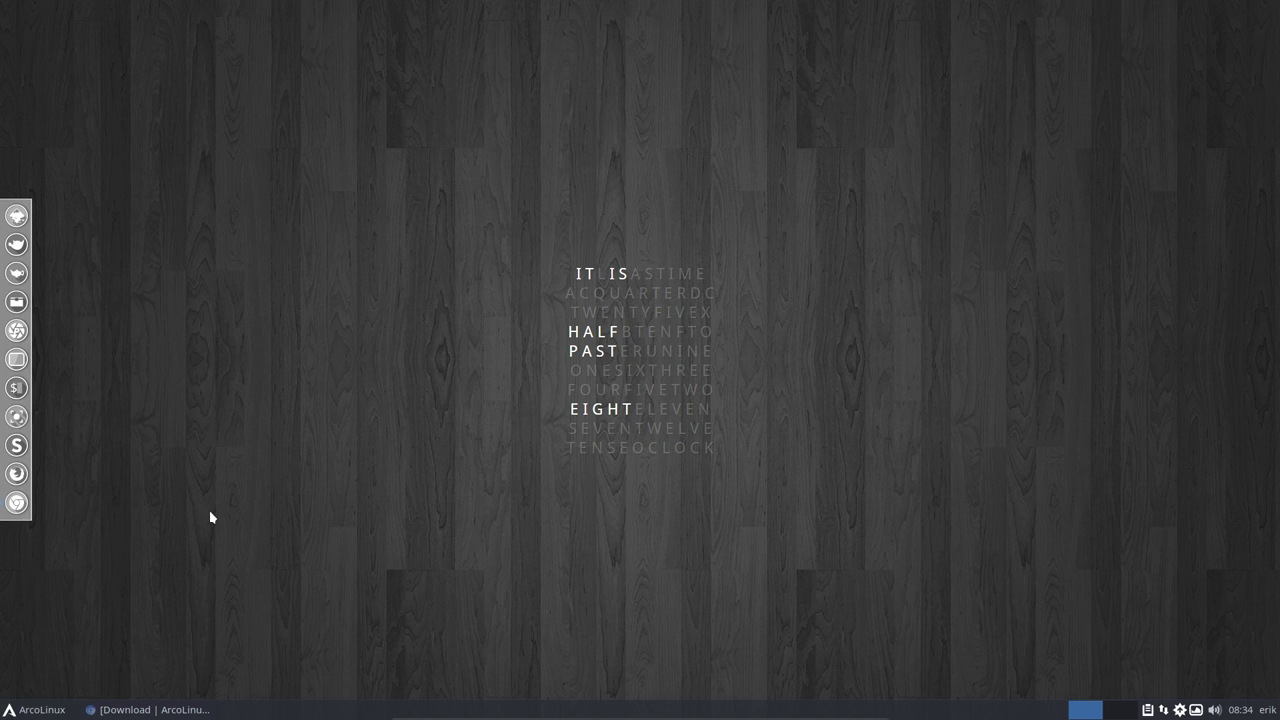
pyautogui.click(135, 708)
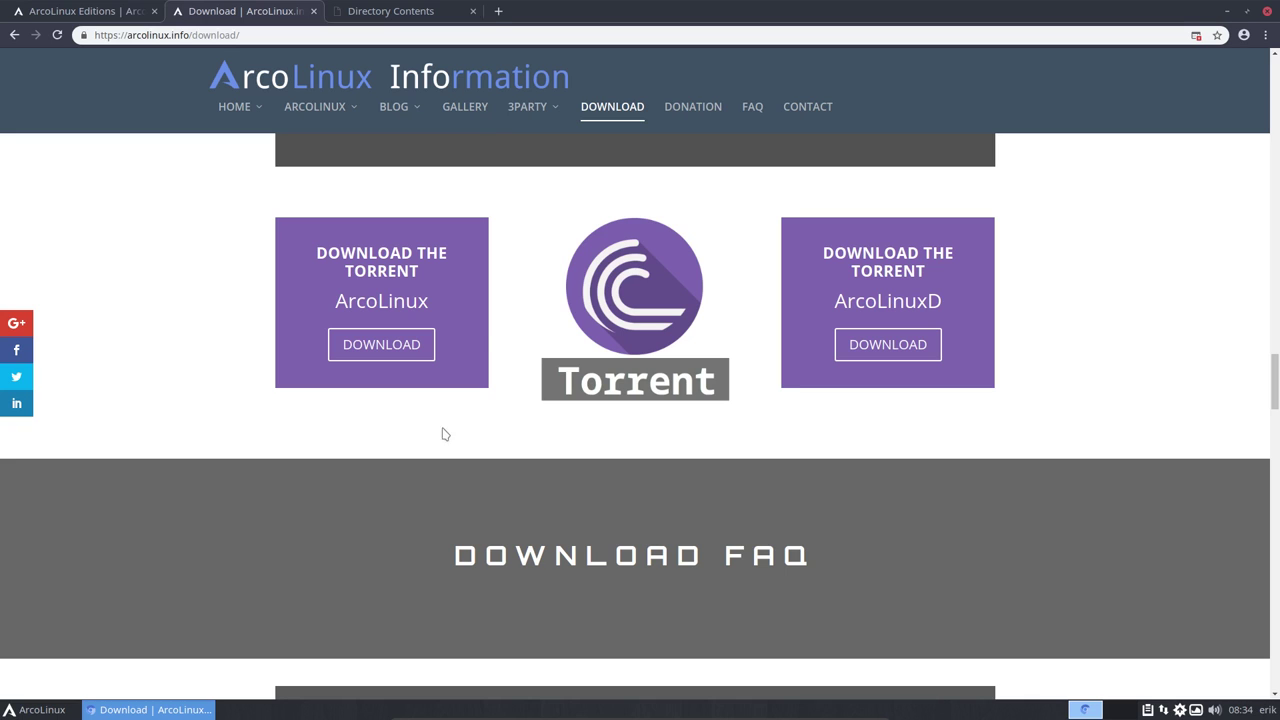
# Search hblock in a new Chromium tab, skim the hectorm/hblock README, then minimise Chromium
pyautogui.click(498, 11)
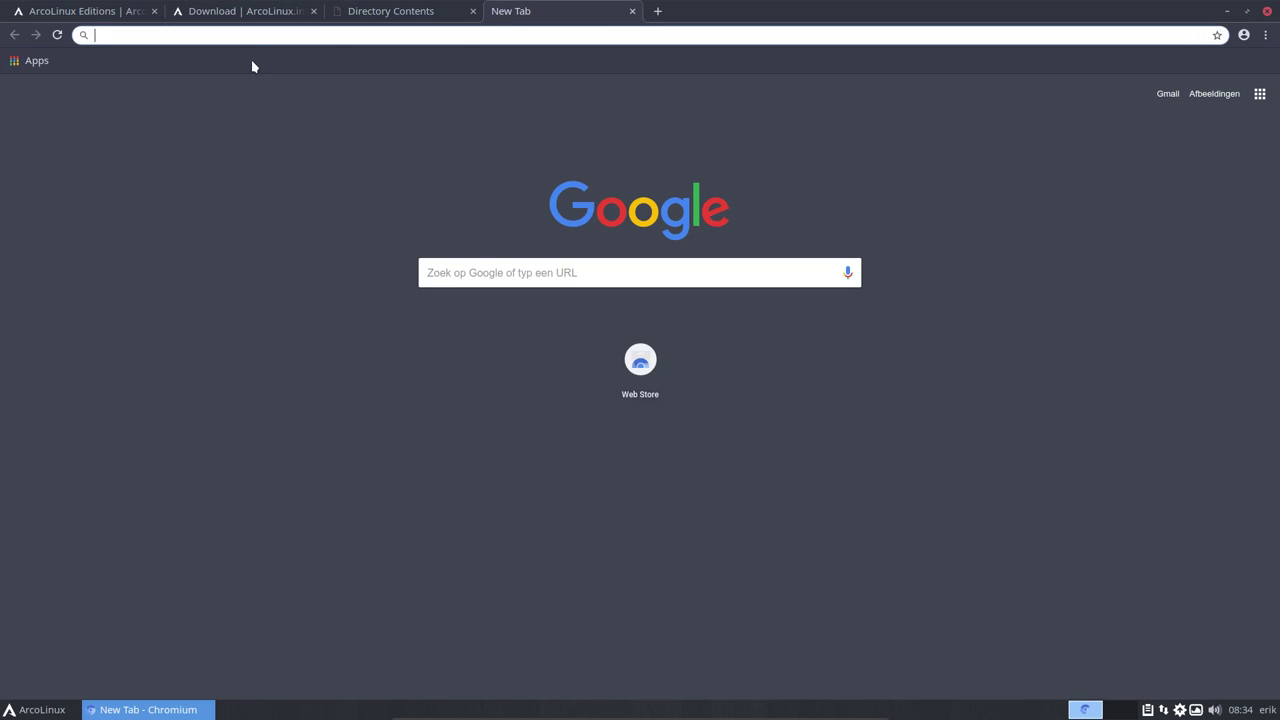
pyautogui.write('hblock')
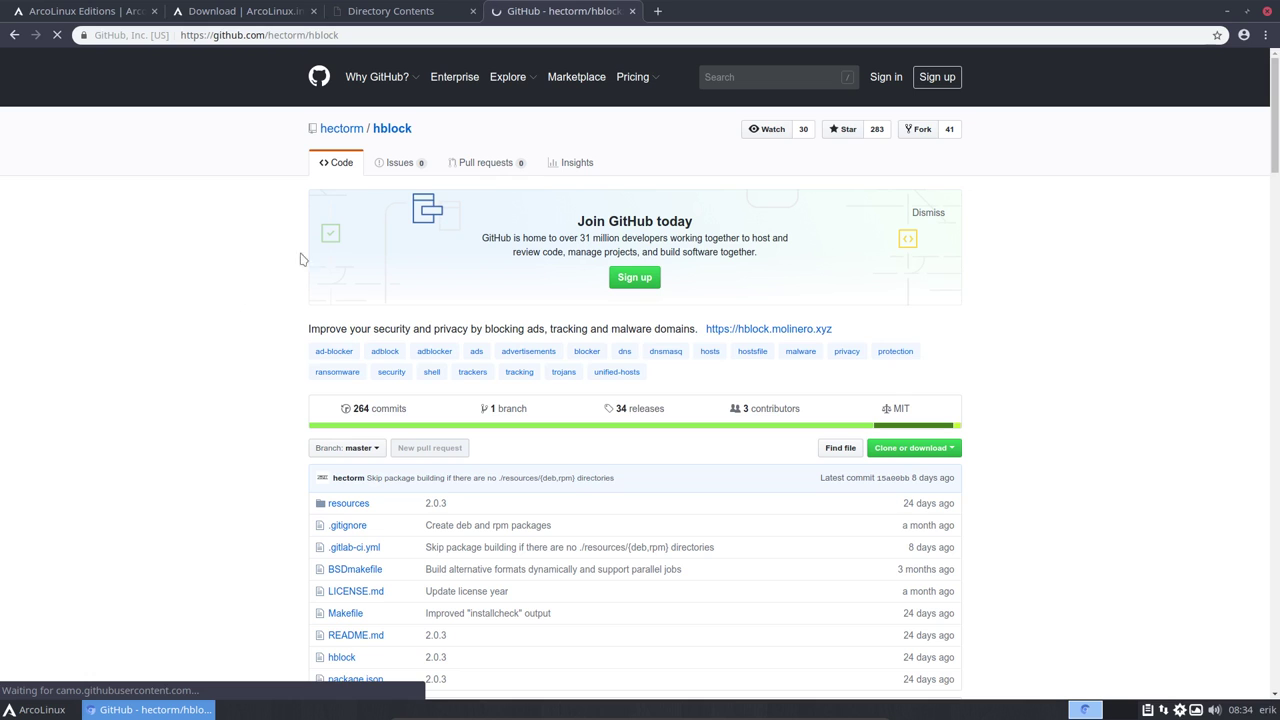
pyautogui.click(930, 214)
pyautogui.scroll(-3, 242, 424)
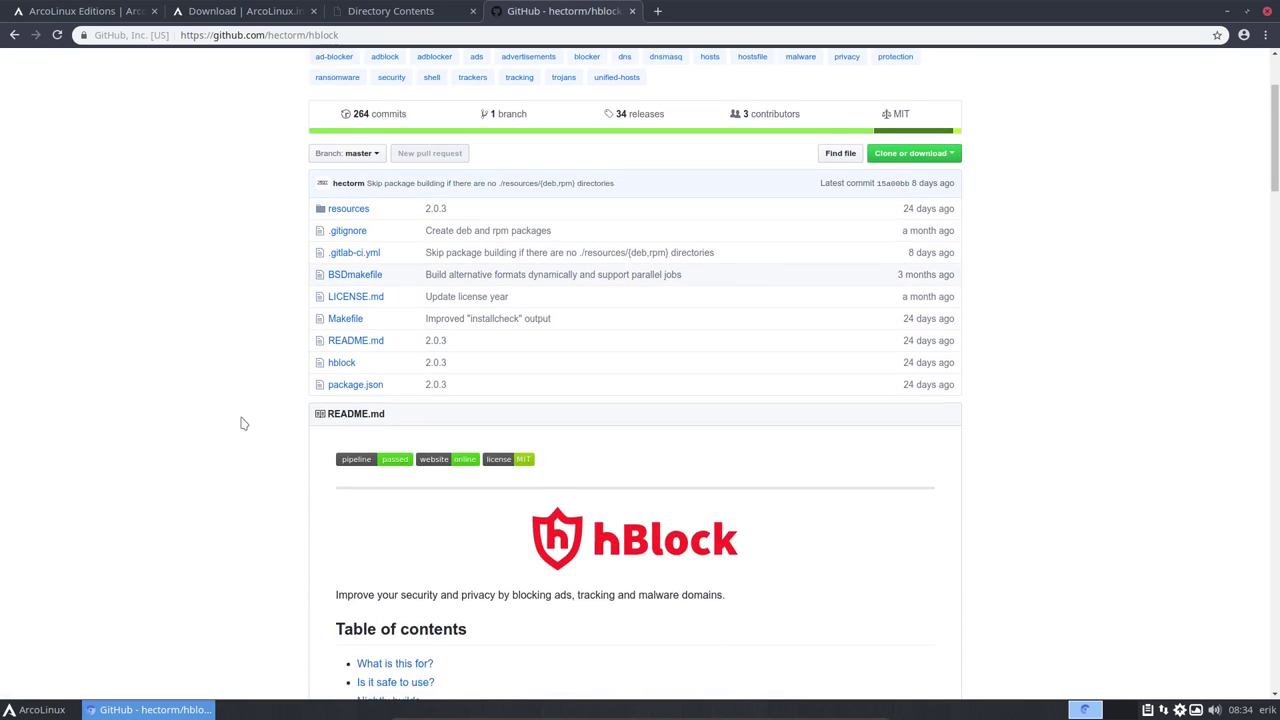
pyautogui.scroll(-3, 242, 424)
pyautogui.scroll(-1, 242, 424)
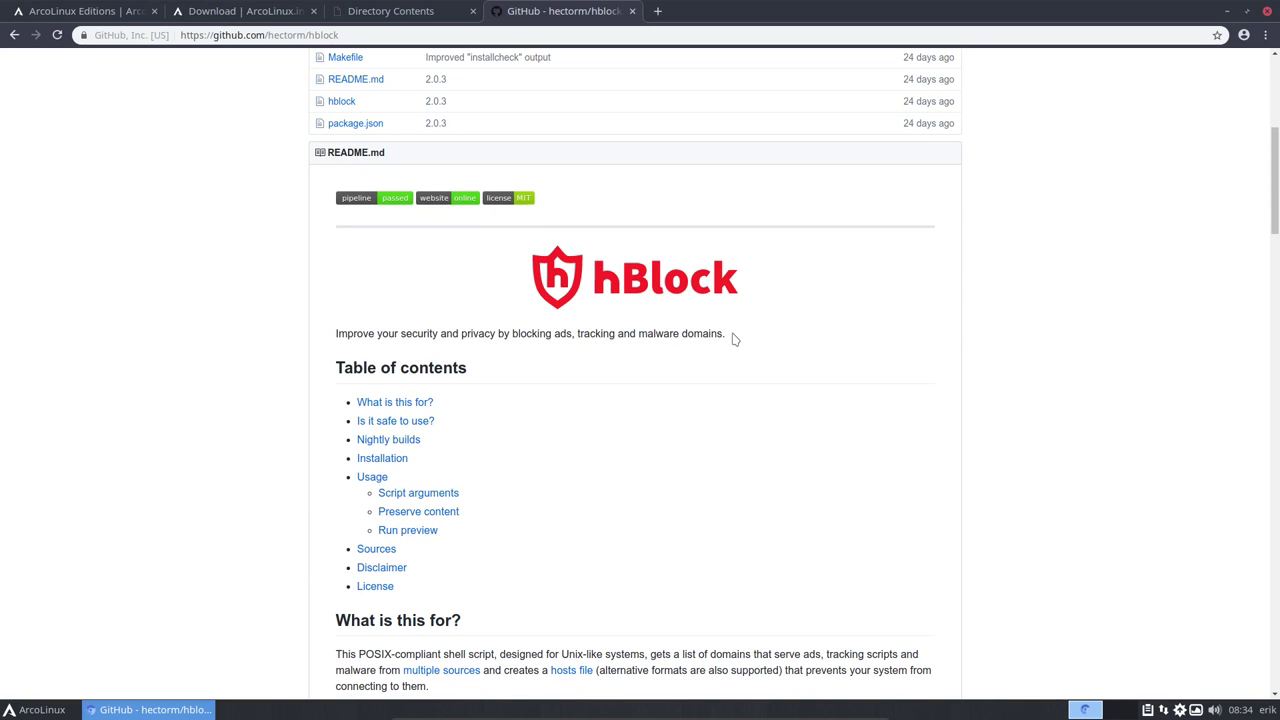
pyautogui.click(1227, 11)
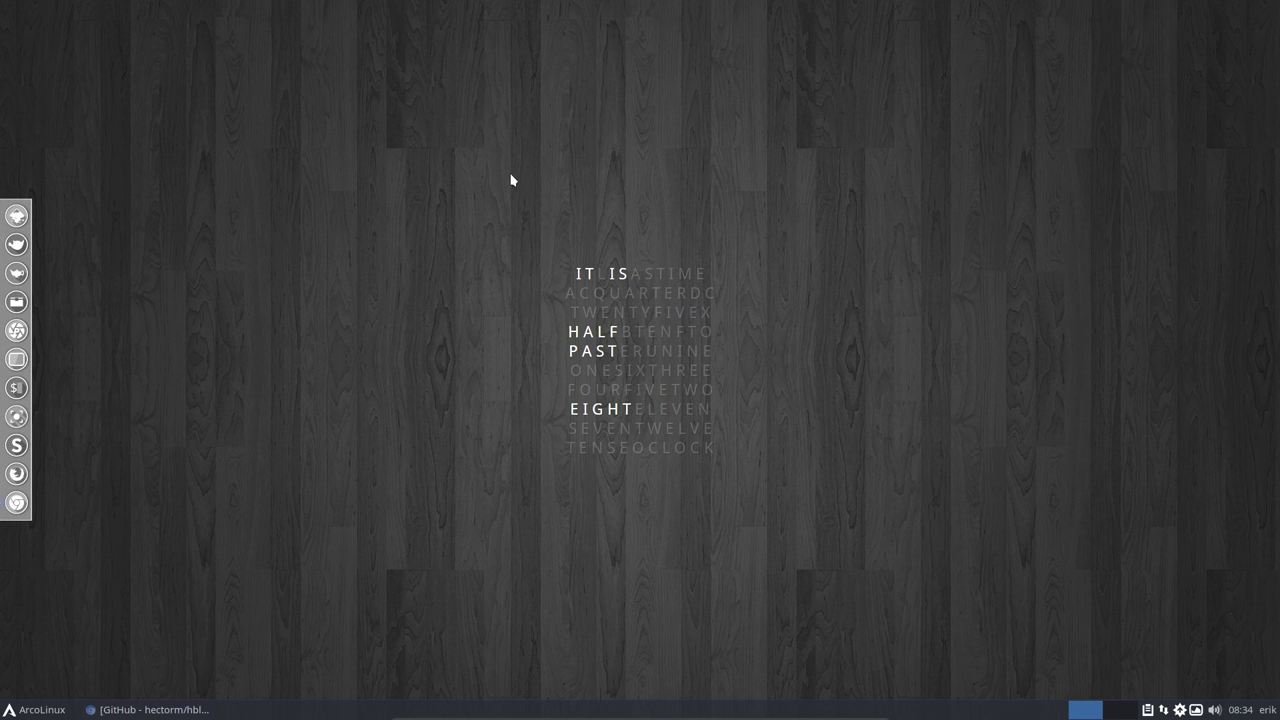
# In a new terminal, try running hblock to check whether it is installed
pyautogui.press('super+Return')
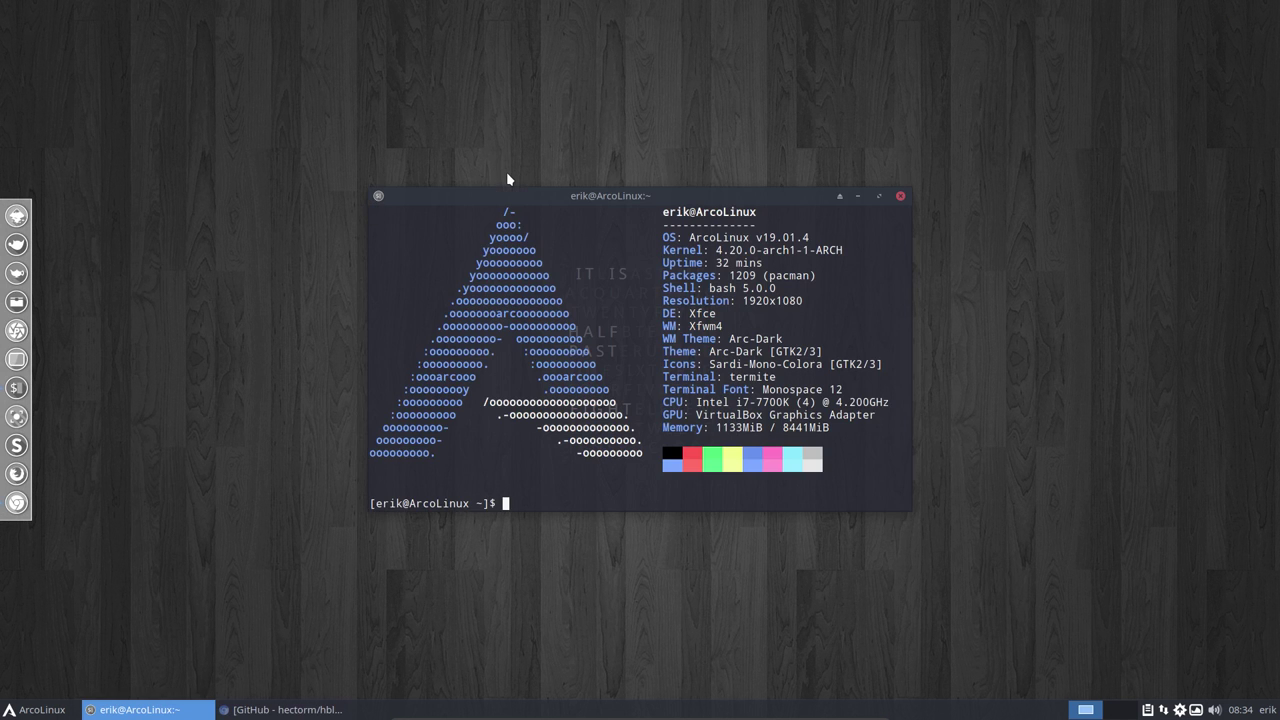
pyautogui.write('hblock')
pyautogui.press('Return')
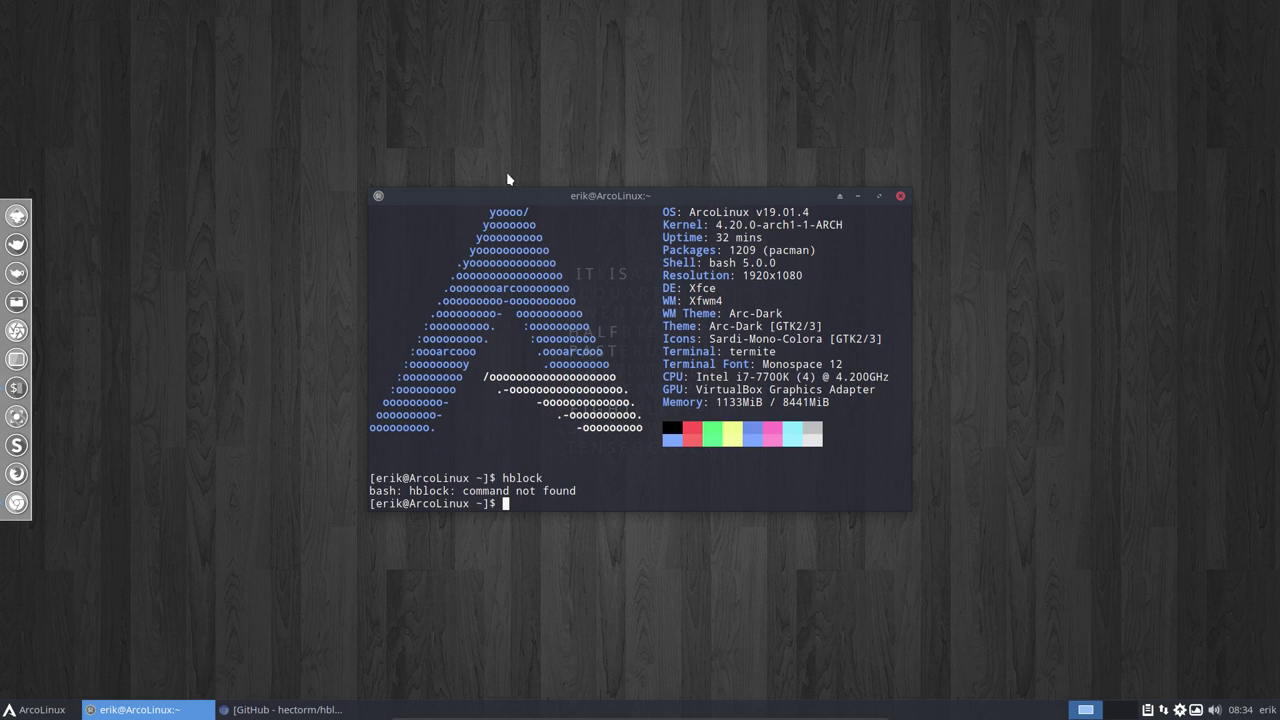
# Install the hblock-git package with sudo pacman -S hblock-git
pyautogui.write('sudo pacman ')
pyautogui.write('-')
pyautogui.press('BackSpace')
pyautogui.write('-S hblock-git')
pyautogui.press('Return')
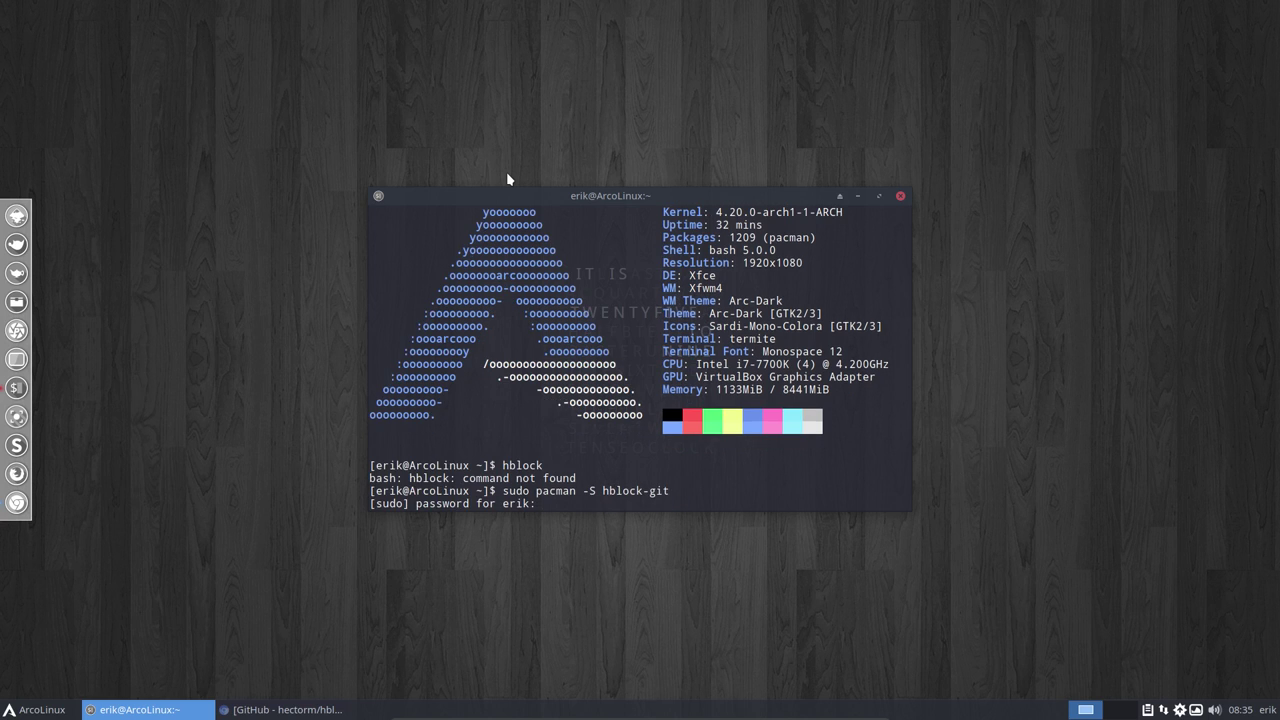
pyautogui.press('Return')
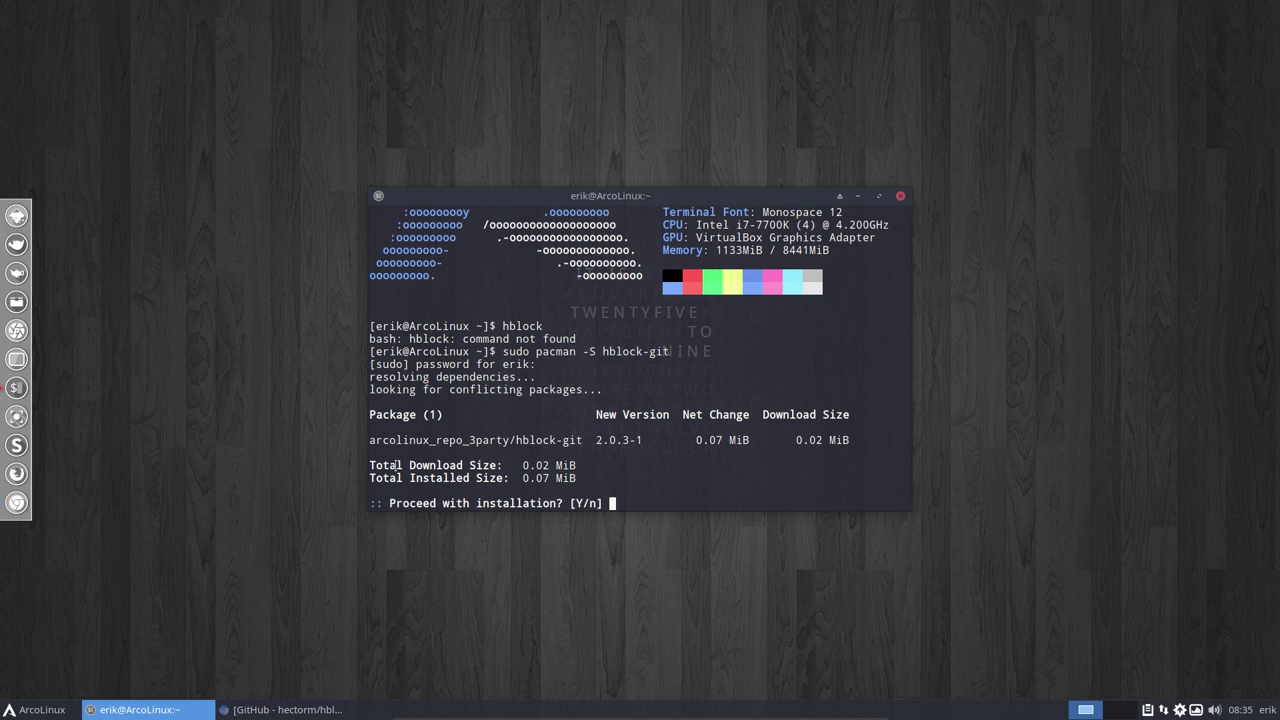
pyautogui.moveTo(388, 440); pyautogui.dragTo(510, 440)
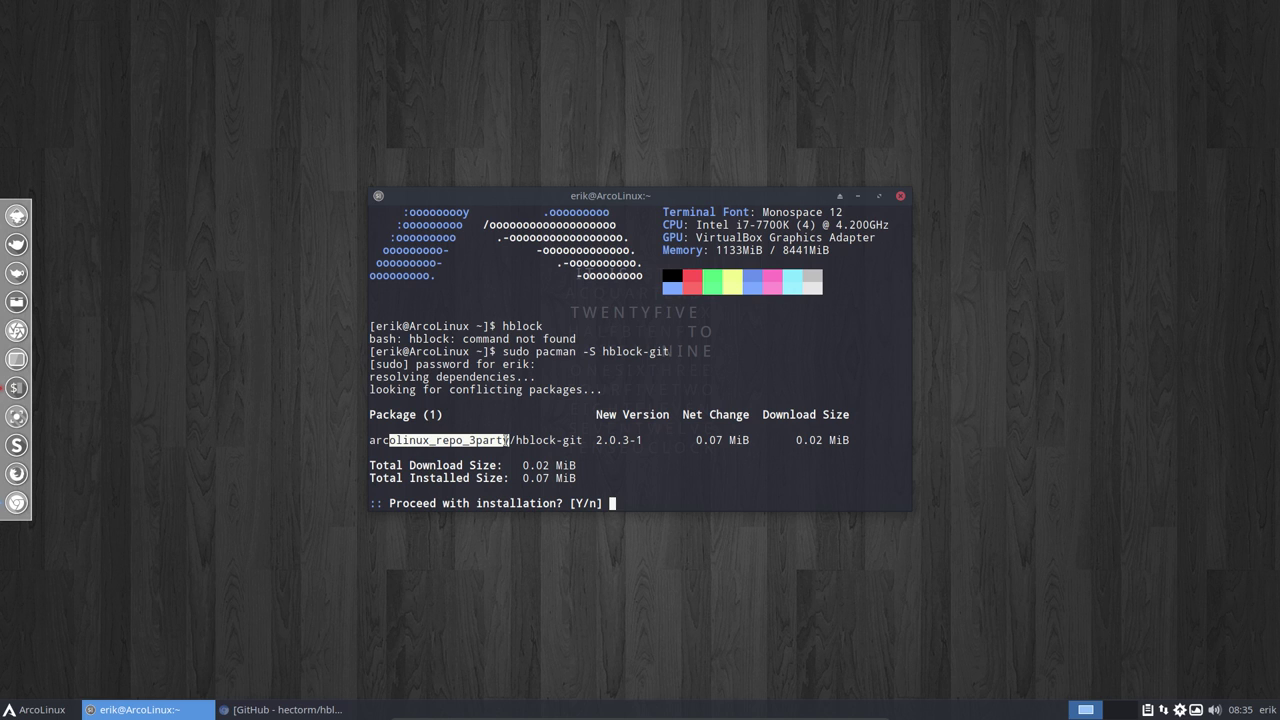
pyautogui.press('Return')
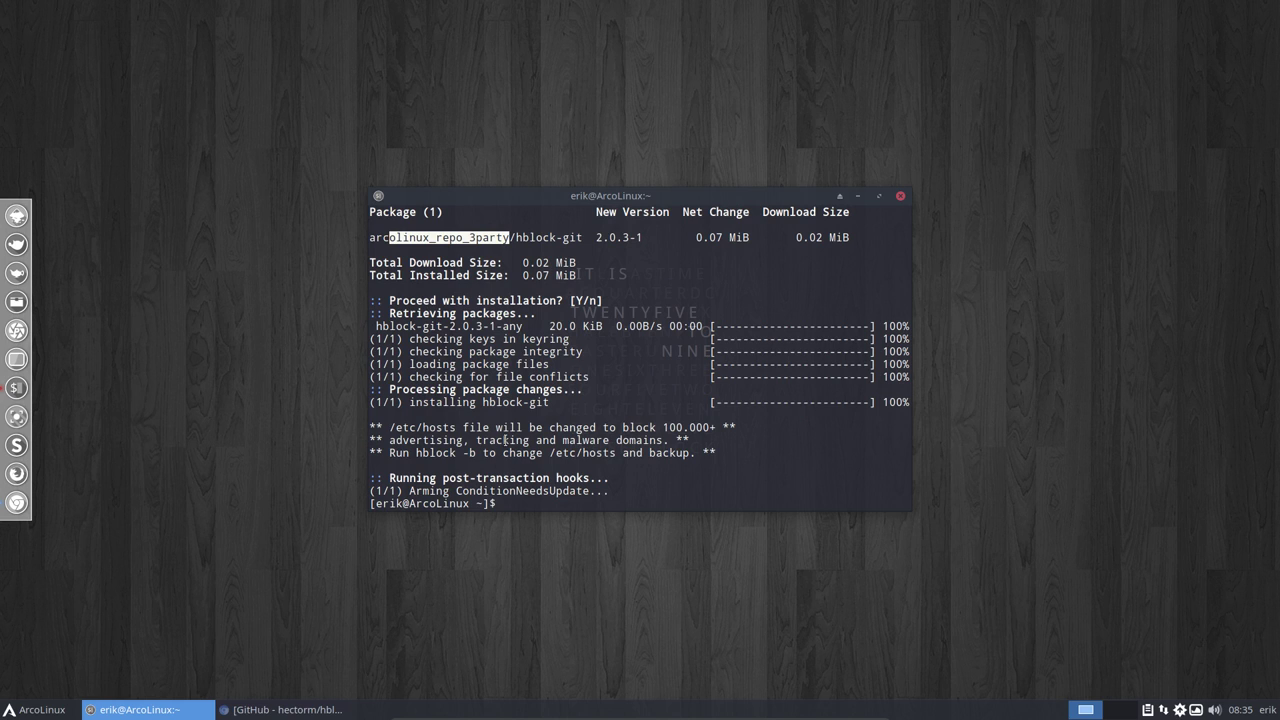
# Run hblock -b to block 104580 domains in /etc/hosts, then move the terminal upper right
pyautogui.moveTo(409, 452); pyautogui.dragTo(492, 452)
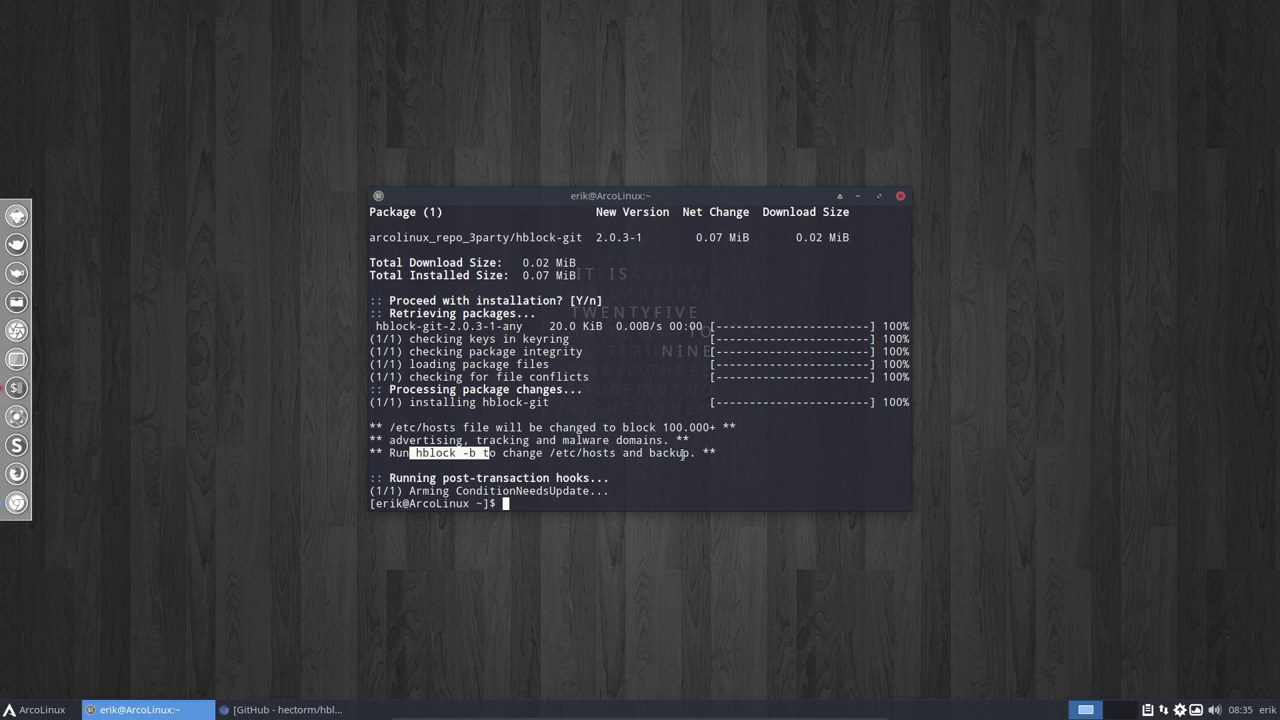
pyautogui.click(524, 496)
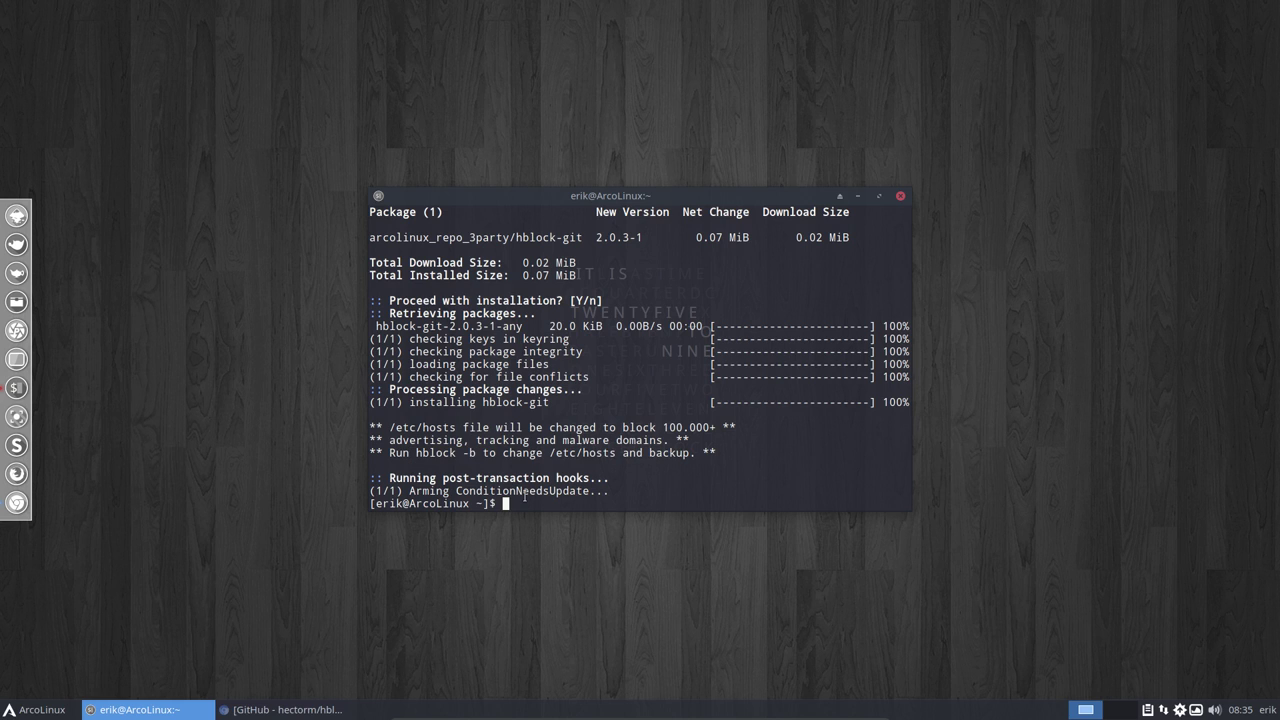
pyautogui.write('hblock -b')
pyautogui.press('Return')
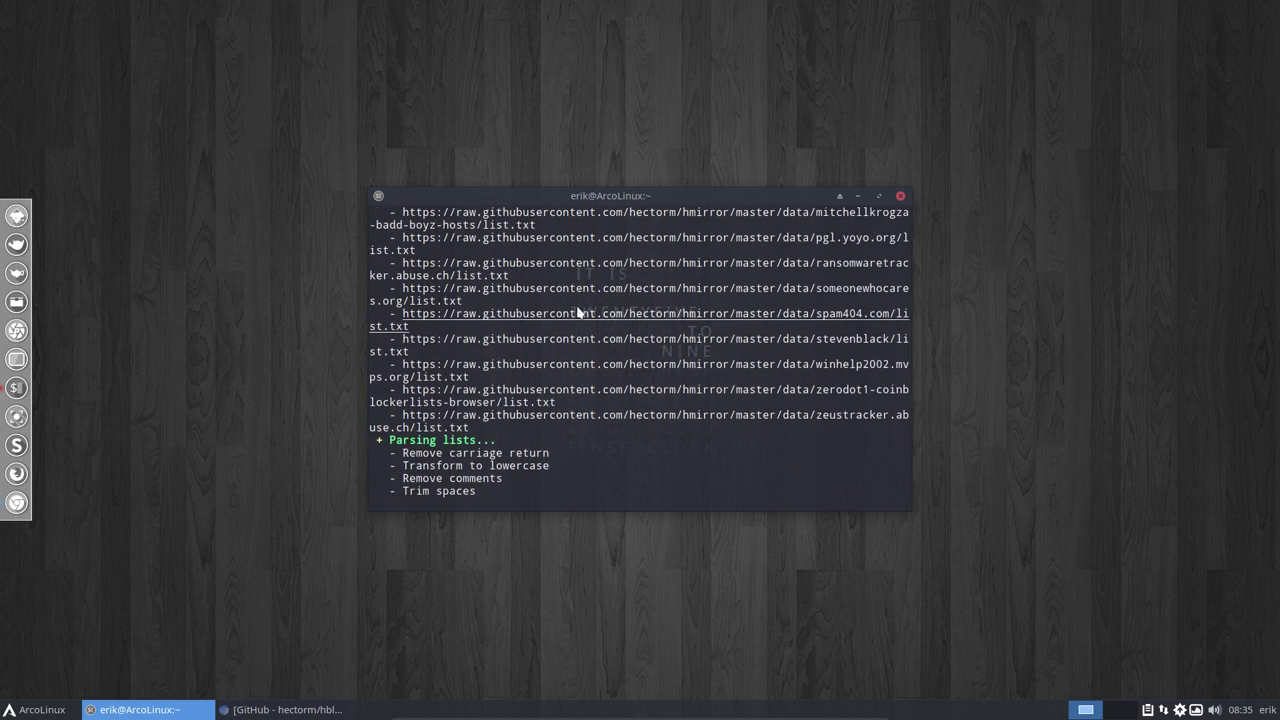
pyautogui.moveTo(641, 200); pyautogui.dragTo(884, 101)
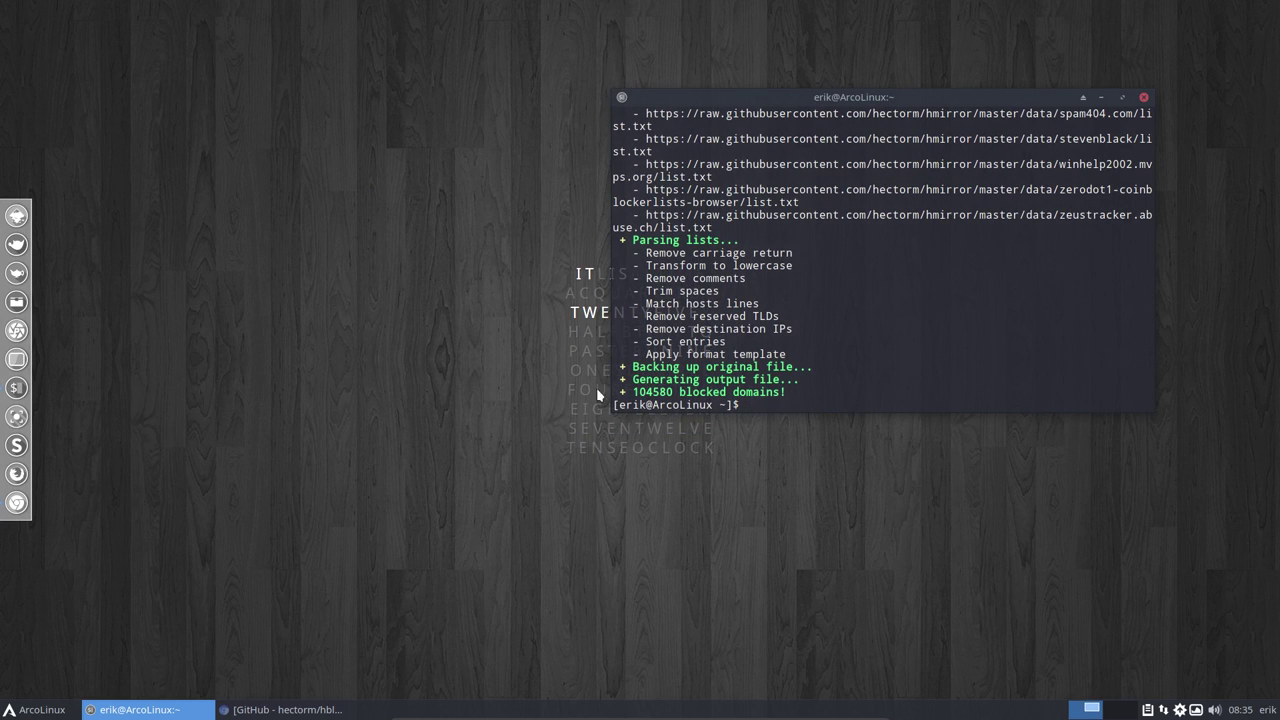
# In Thunar, go to /etc, select the hosts file by typing 'host', and open its context menu
pyautogui.click(16, 301)
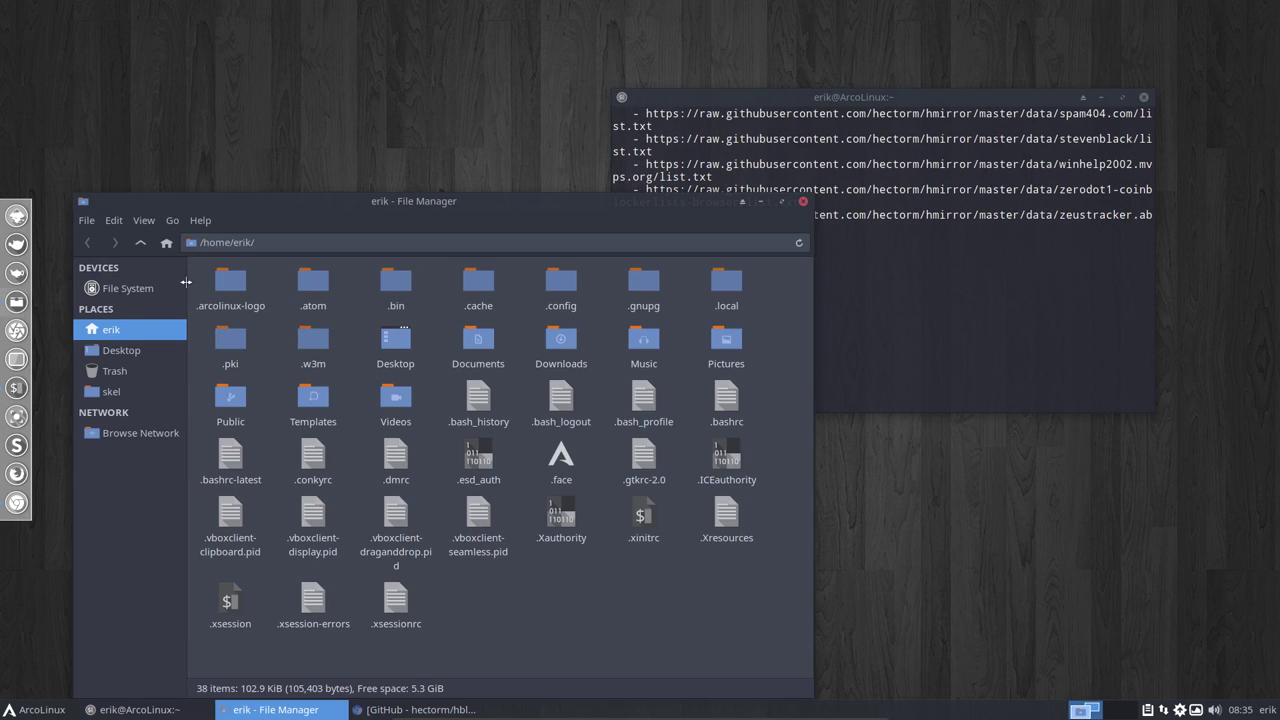
pyautogui.click(146, 291)
pyautogui.click(390, 288)
pyautogui.doubleClick(390, 285)
pyautogui.write('host')
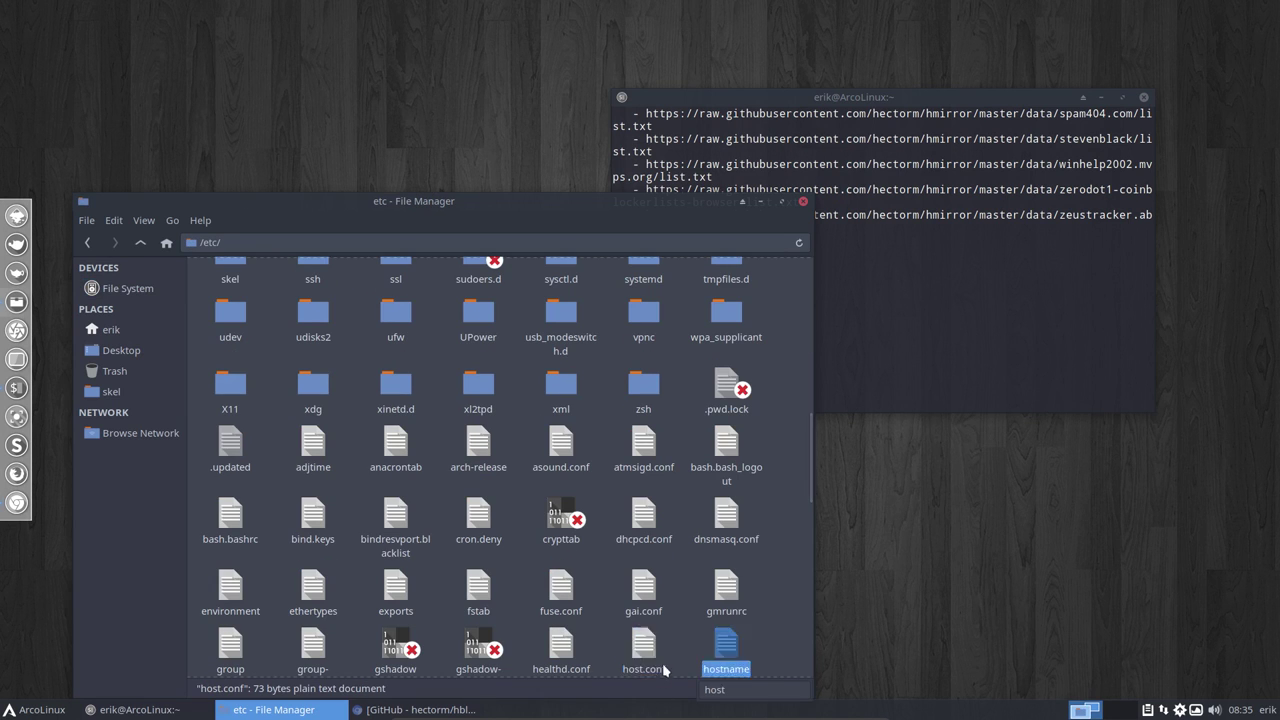
pyautogui.press('Down')
pyautogui.press('Down')
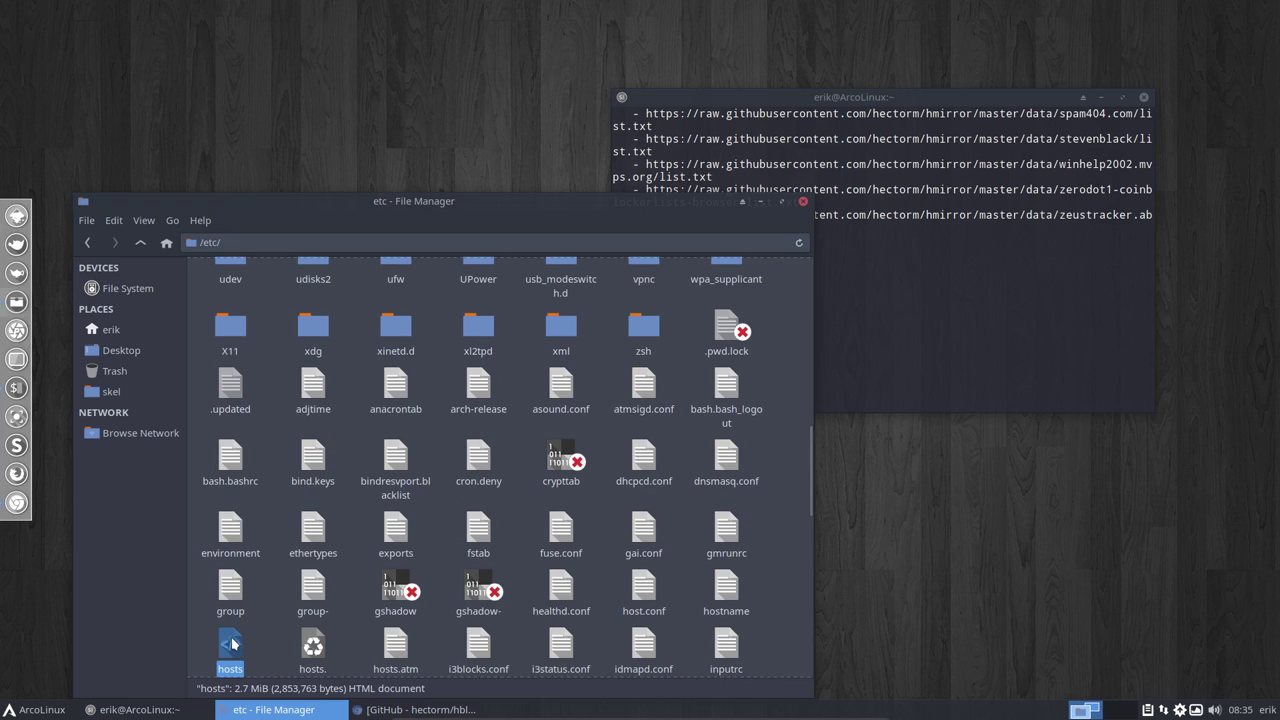
pyautogui.rightClick(238, 648)
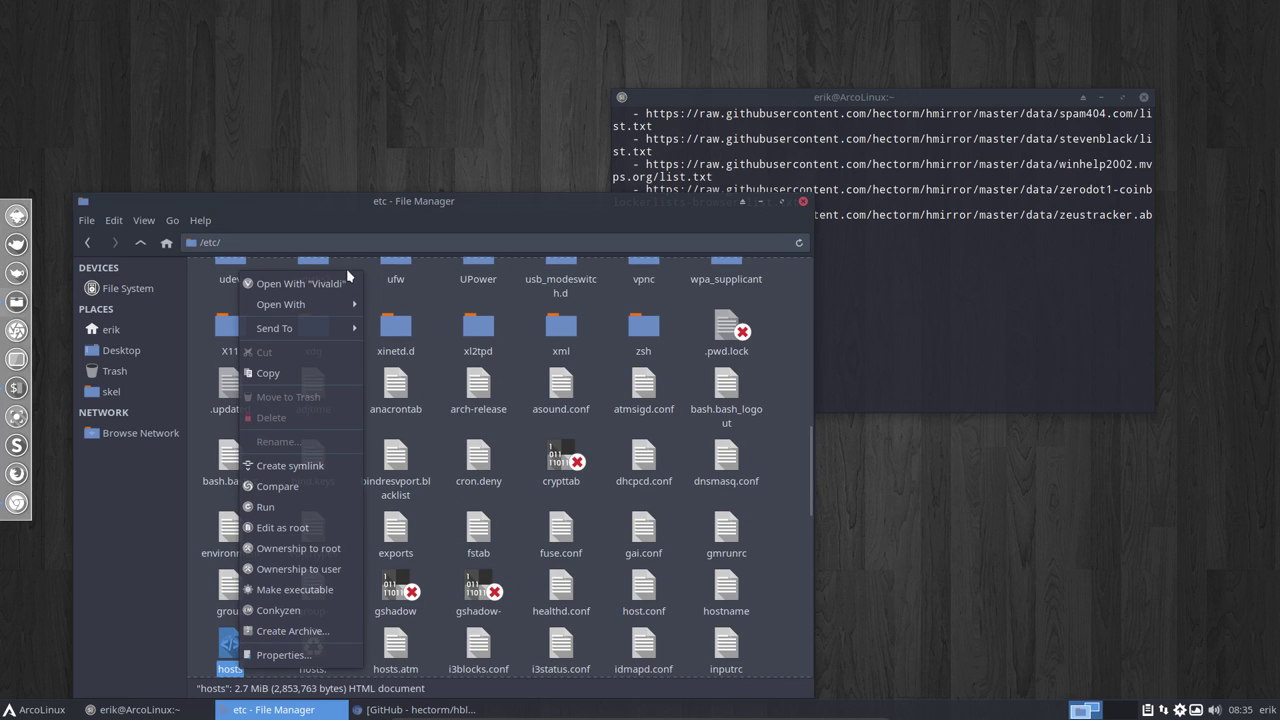
# Open /etc/hosts in Geany and highlight a few blocked-domain entries near the top
pyautogui.moveTo(290, 304)
pyautogui.click(440, 305)
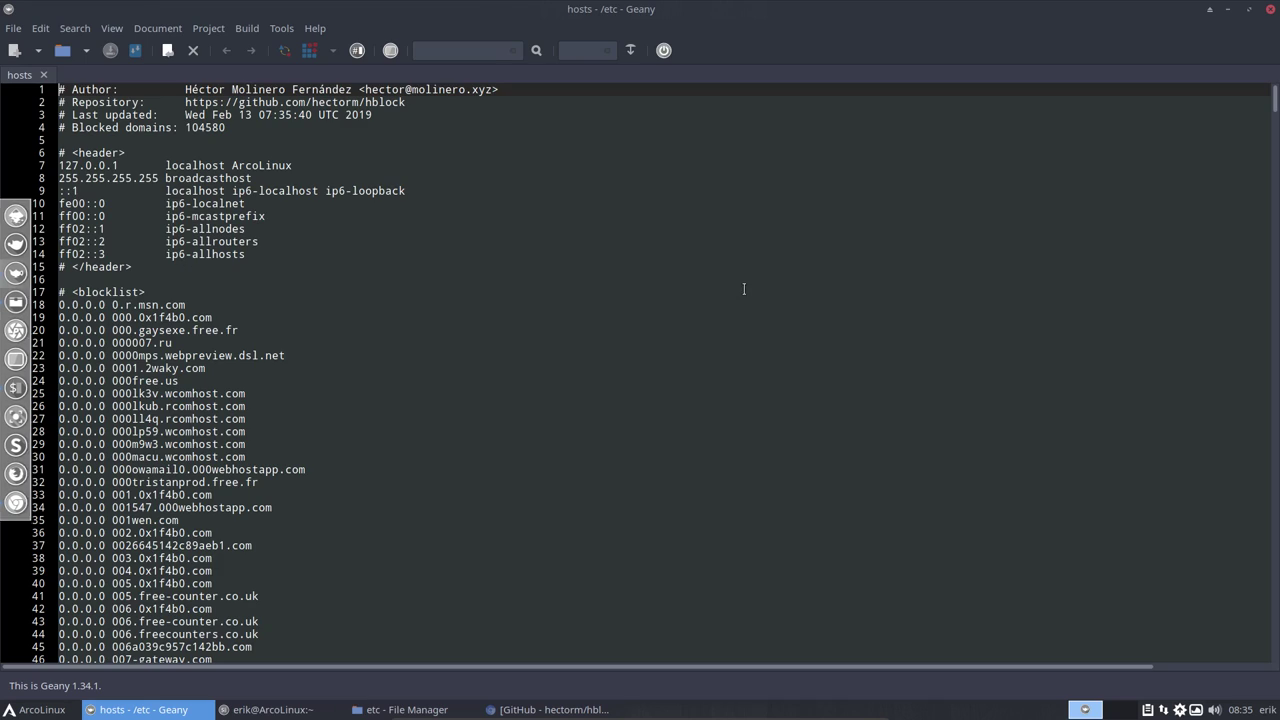
pyautogui.scroll(-13, 640, 370)
pyautogui.scroll(7, 640, 370)
pyautogui.scroll(6, 640, 370)
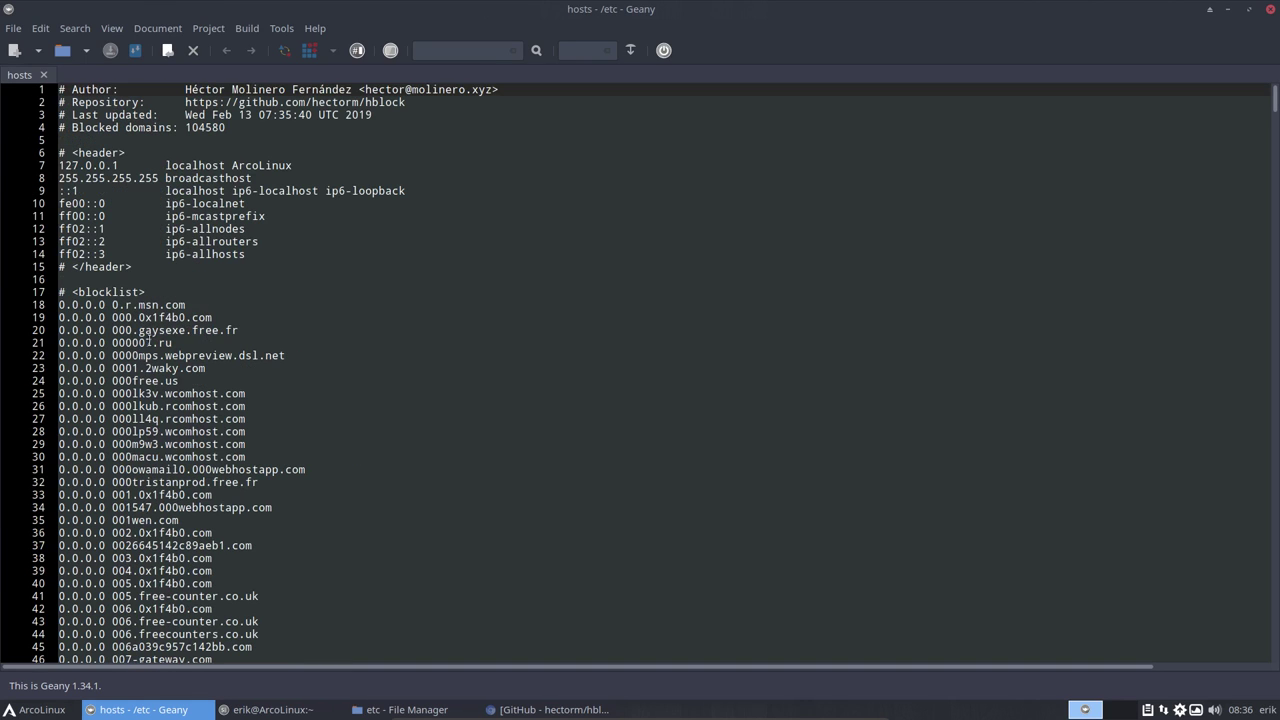
pyautogui.moveTo(141, 330); pyautogui.dragTo(190, 331)
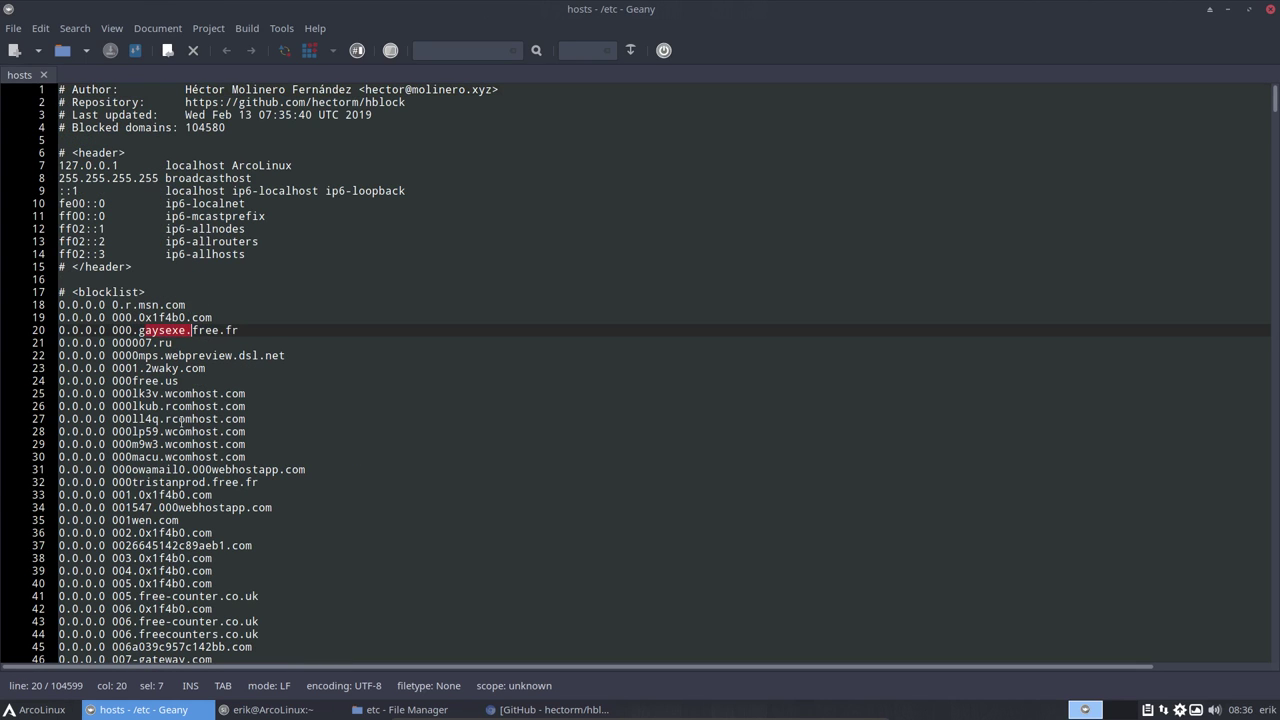
pyautogui.moveTo(178, 419); pyautogui.dragTo(245, 419)
pyautogui.scroll(-5, 146, 497)
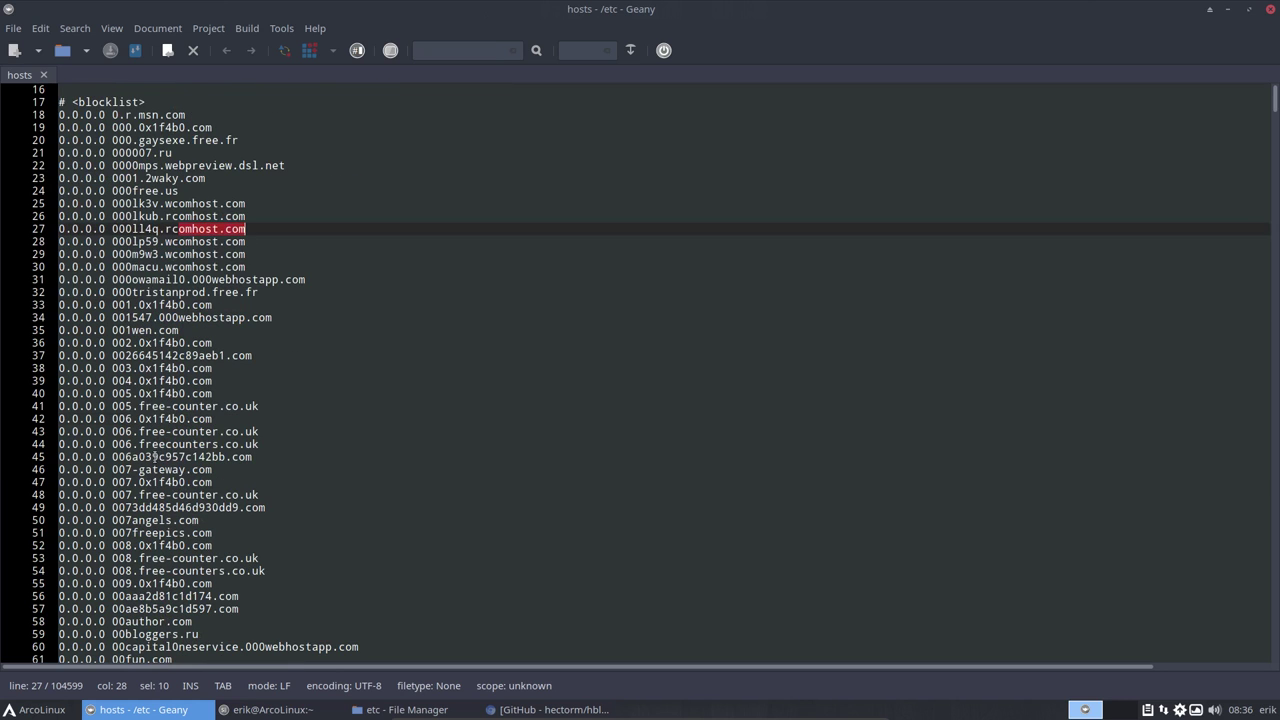
pyautogui.moveTo(153, 456)
pyautogui.mouseDown()
pyautogui.moveTo(185, 444)
pyautogui.moveTo(191, 420)
pyautogui.mouseUp()
# Scroll down the blocklist to around line 5,900, selecting sample entries along the way
pyautogui.scroll(-3, 186, 532)
pyautogui.scroll(-2, 166, 535)
pyautogui.scroll(-9, 166, 535)
pyautogui.scroll(-20, 166, 535)
pyautogui.scroll(-10, 166, 535)
pyautogui.scroll(-20, 166, 535)
pyautogui.scroll(-20, 166, 535)
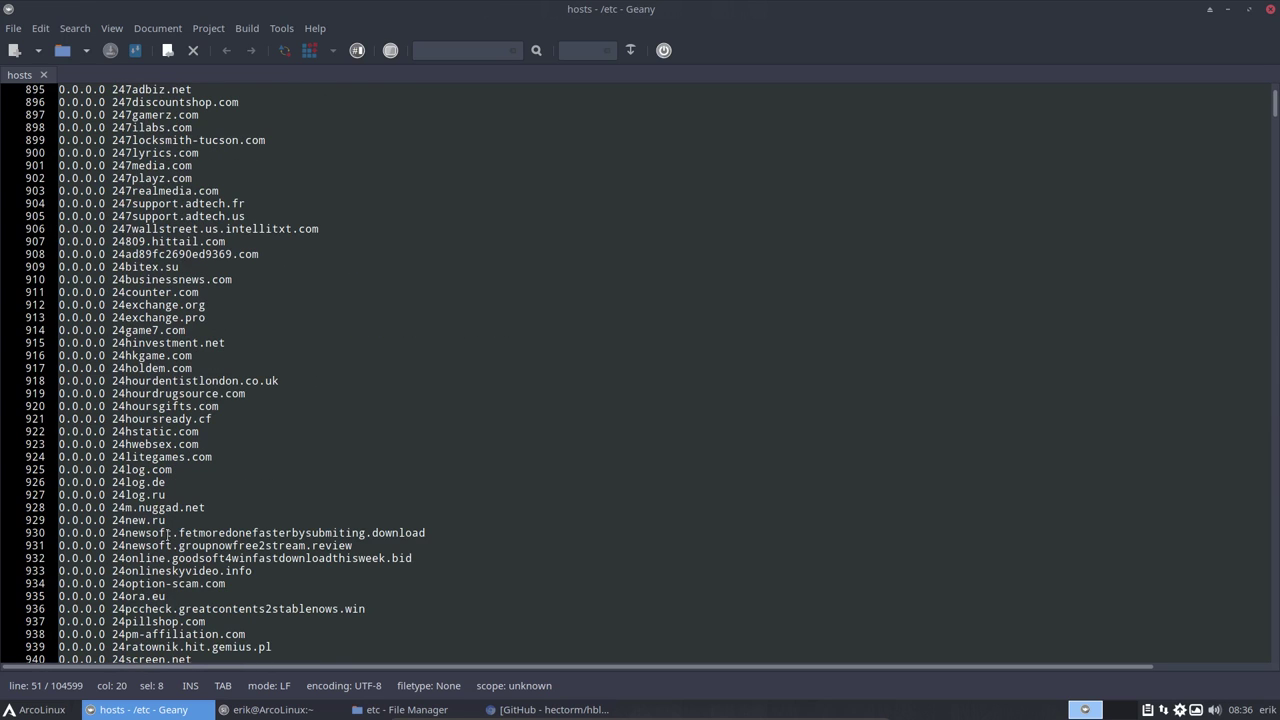
pyautogui.moveTo(118, 452); pyautogui.dragTo(164, 444)
pyautogui.scroll(-10, 168, 558)
pyautogui.scroll(-20, 168, 558)
pyautogui.scroll(-15, 168, 558)
pyautogui.scroll(-20, 168, 558)
pyautogui.scroll(-20, 170, 558)
pyautogui.scroll(-20, 176, 558)
pyautogui.scroll(-20, 176, 558)
pyautogui.scroll(-20, 174, 550)
pyautogui.scroll(-3, 171, 540)
pyautogui.tripleClick(115, 355)
pyautogui.click(115, 419)
pyautogui.scroll(-13, 125, 580)
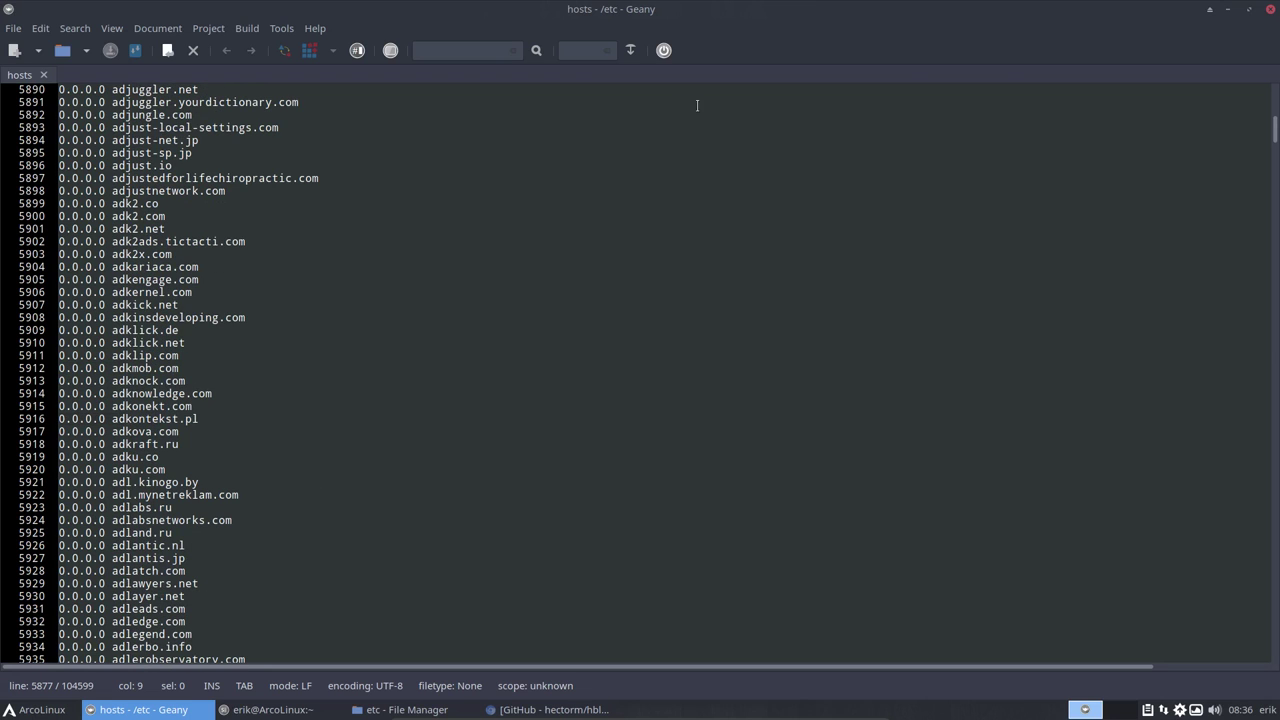
# Close Geany, the Thunar file manager and the terminal window
pyautogui.click(1266, 9)
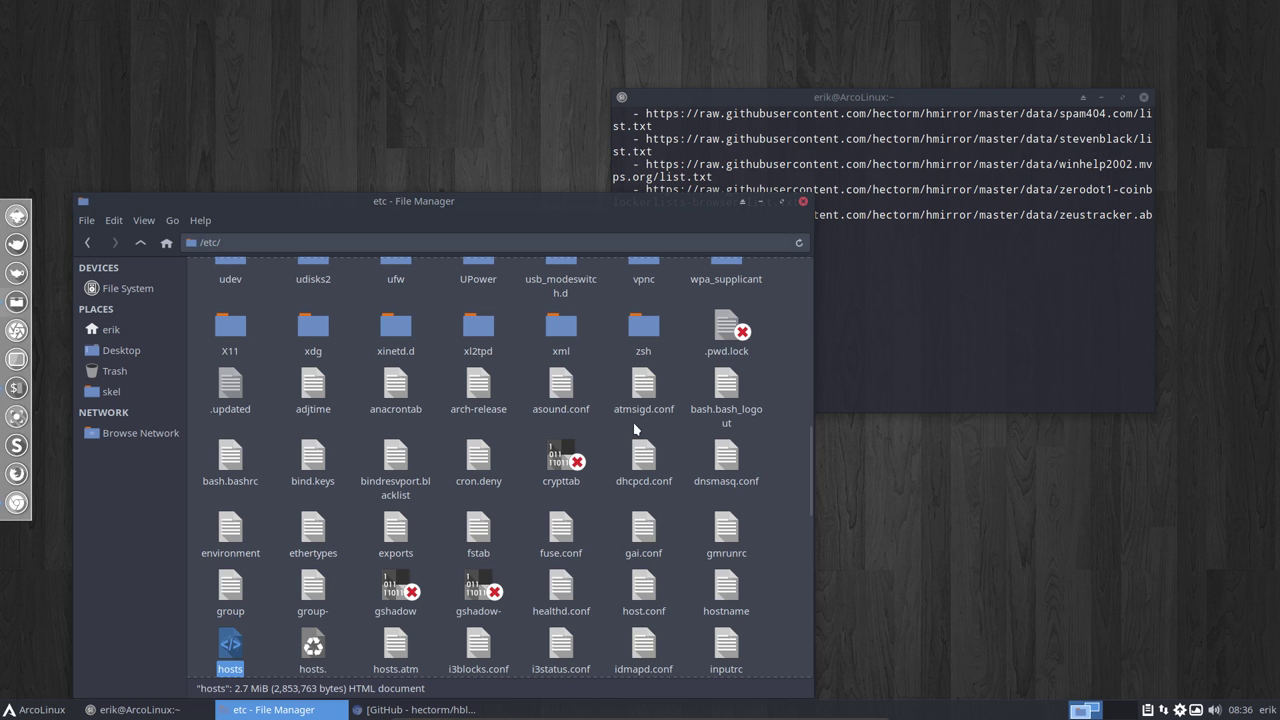
pyautogui.click(802, 201)
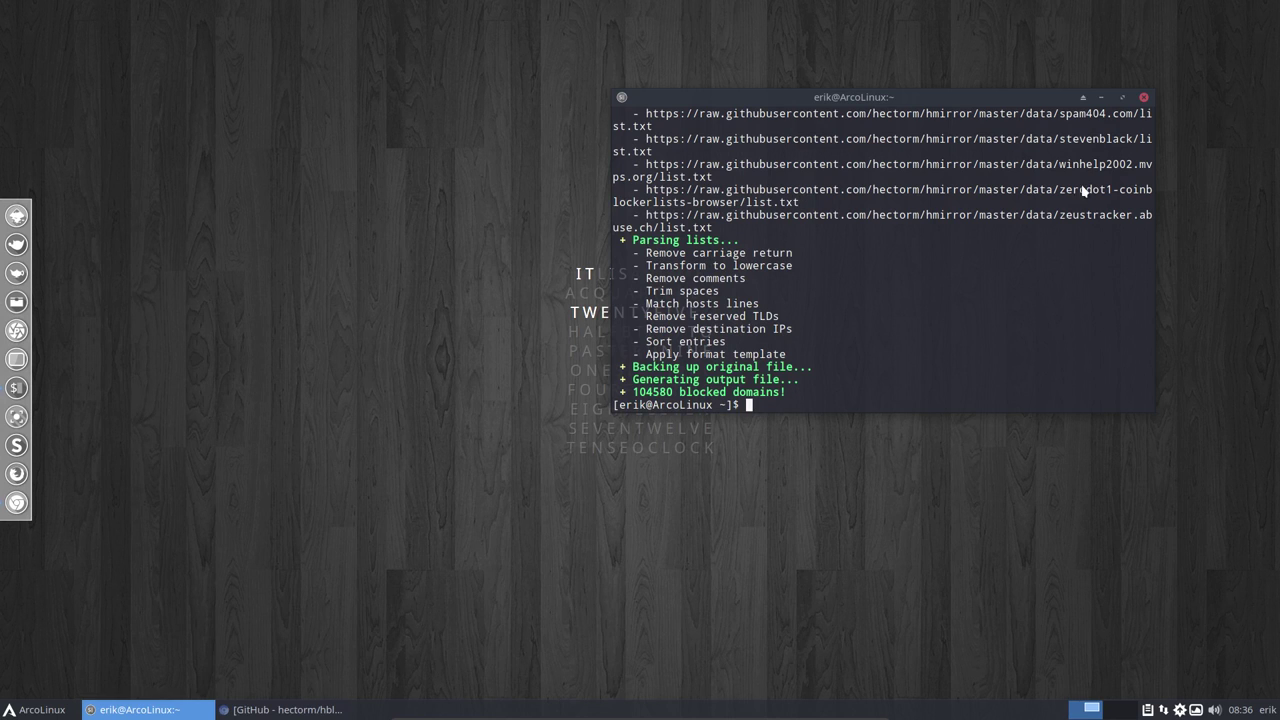
pyautogui.click(1146, 98)
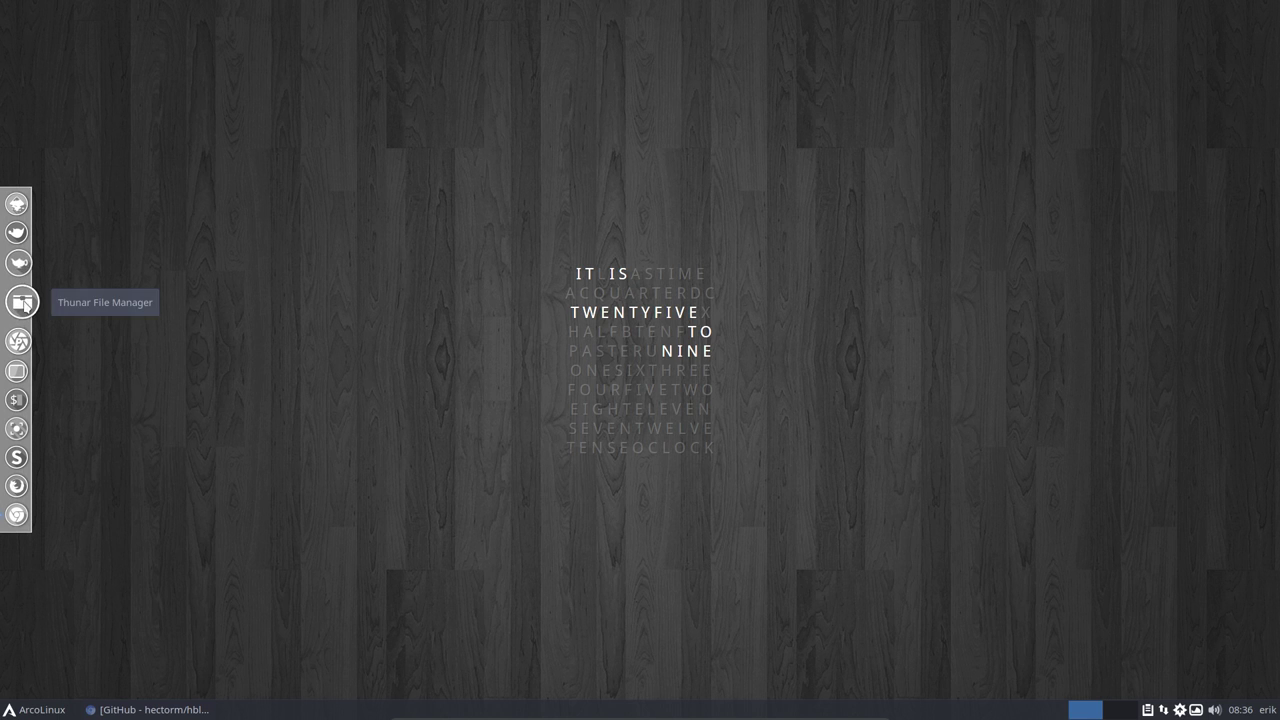
# Open Thunar and look inside the .bin folder at the thebat scripts
pyautogui.click(16, 301)
pyautogui.doubleClick(396, 90)
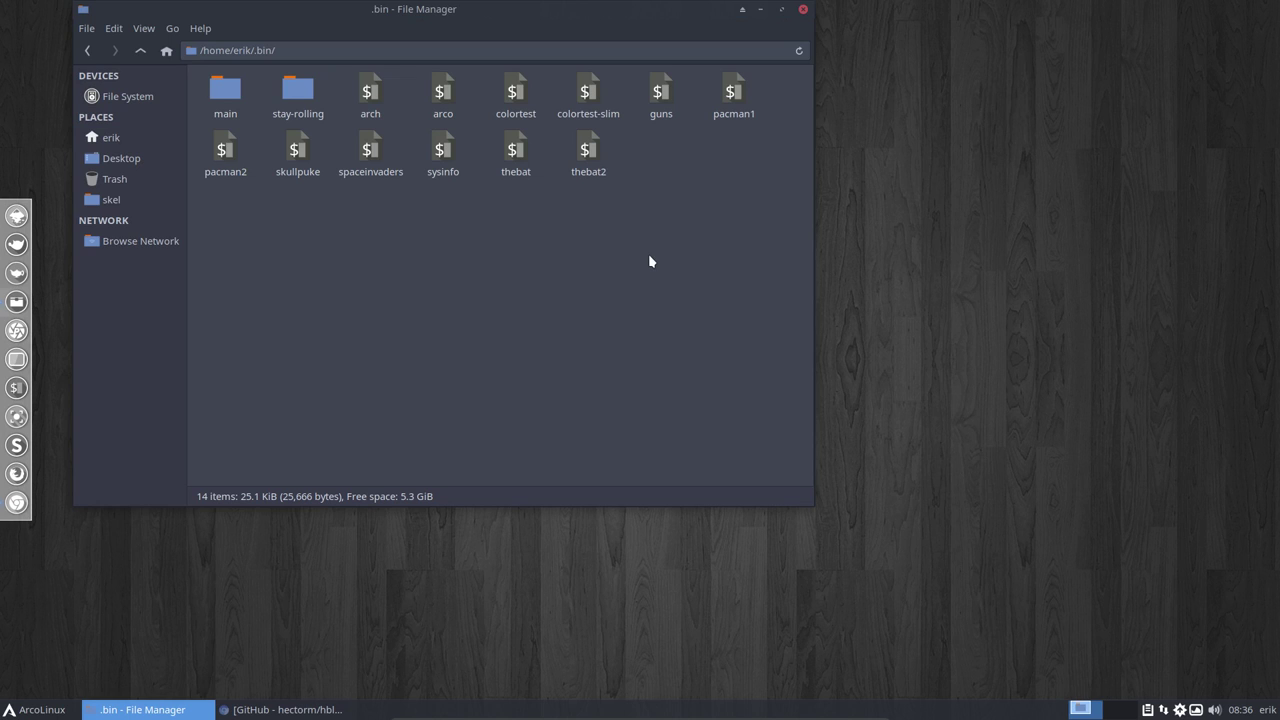
pyautogui.moveTo(517, 211); pyautogui.dragTo(598, 160)
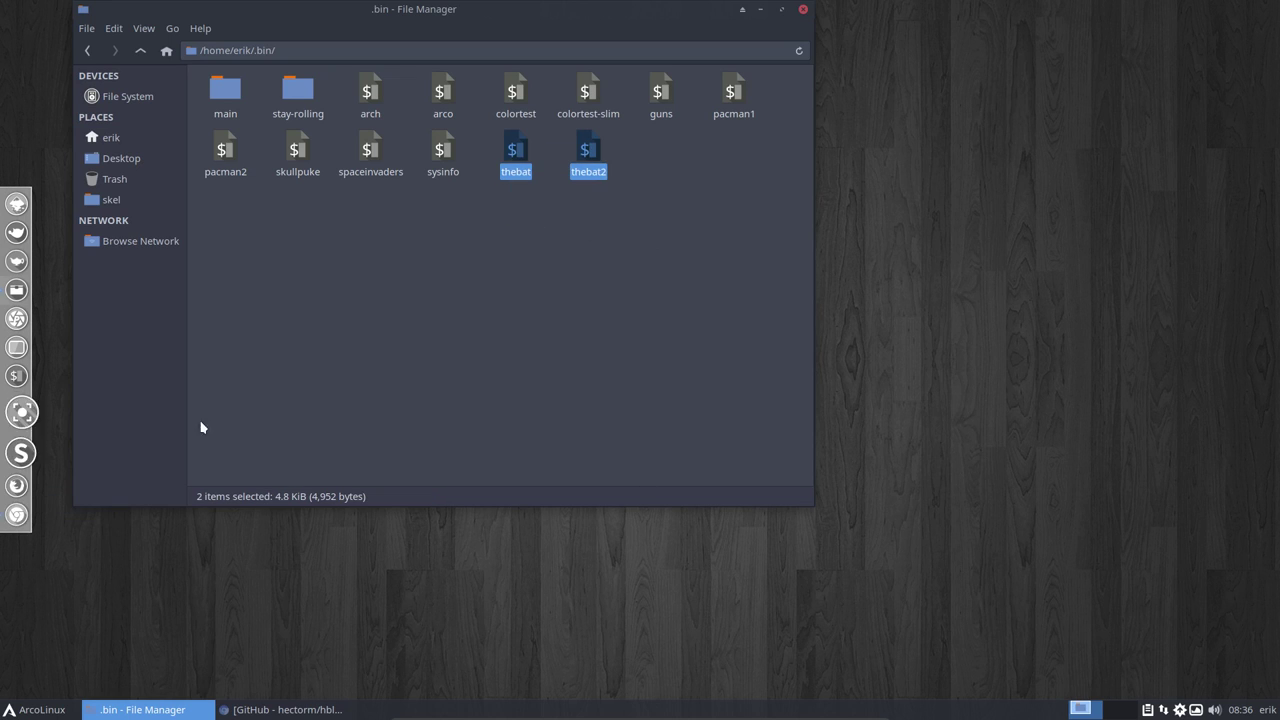
pyautogui.click(437, 377)
# Go to /etc and jump to the lsb-release file by typing 'lsb'
pyautogui.click(137, 100)
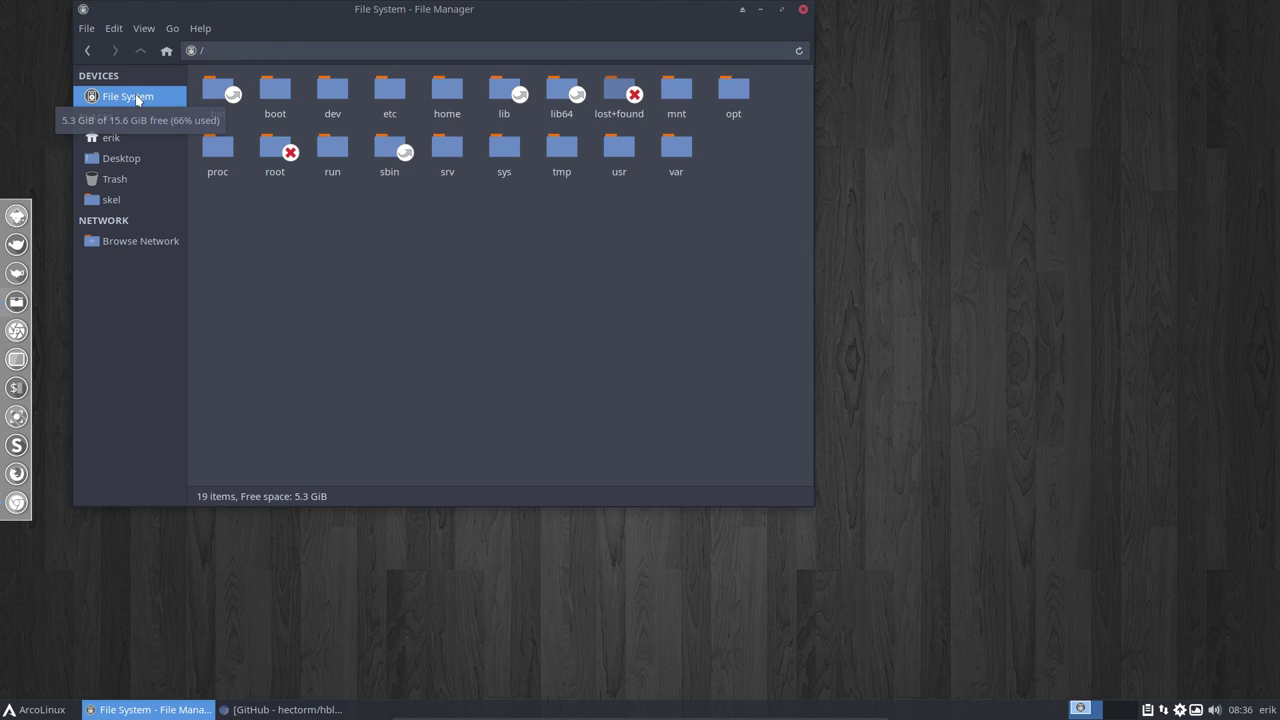
pyautogui.doubleClick(390, 92)
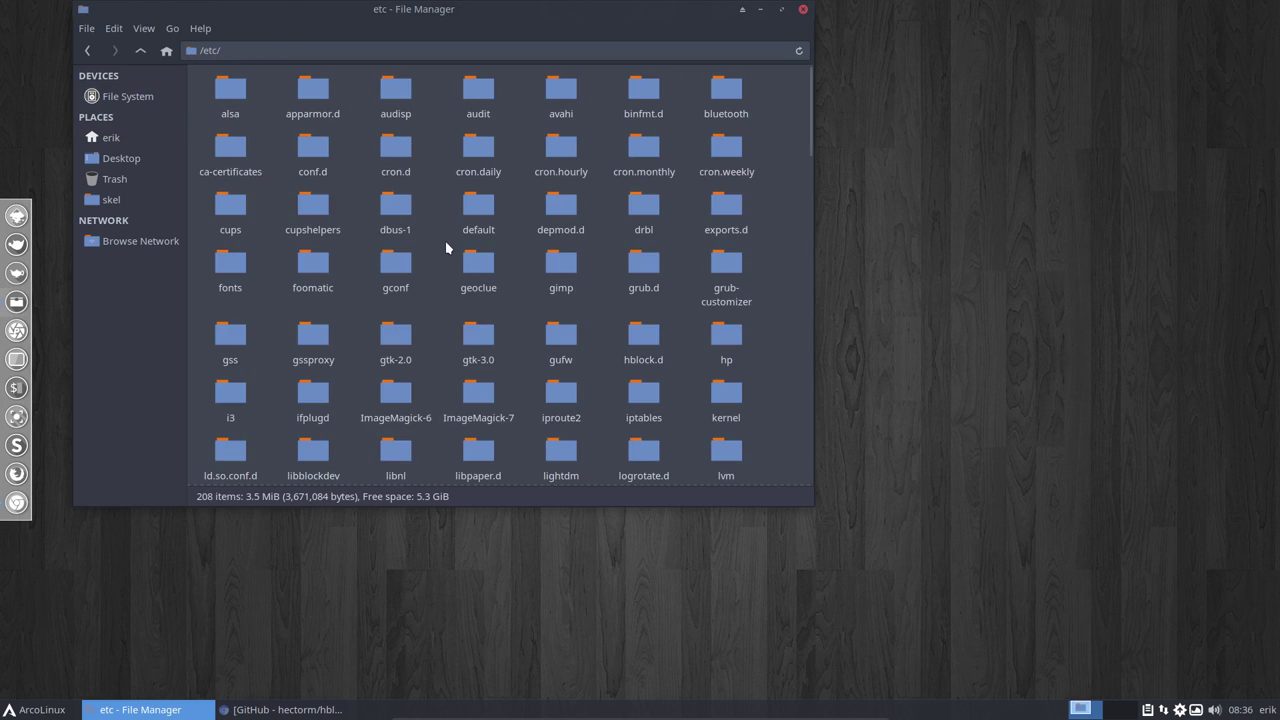
pyautogui.write('lsb')
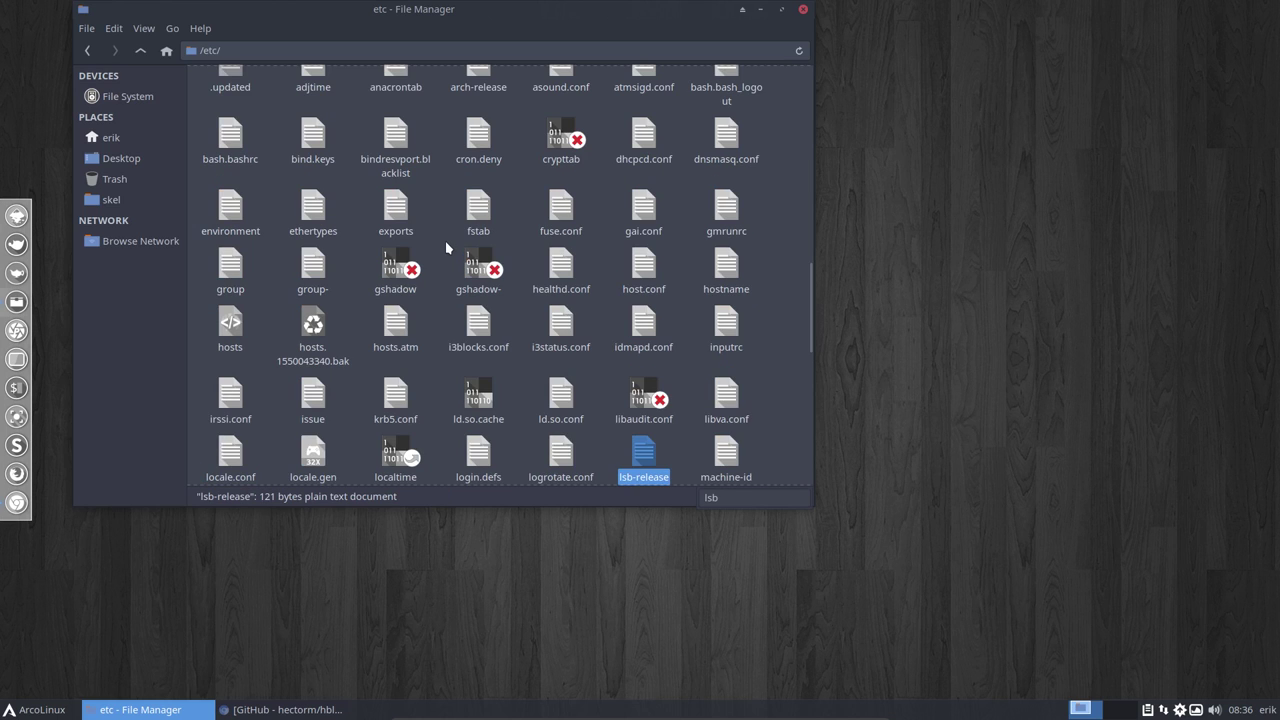
# Change lsb-release to DISTRIB_RELEASE=v19.02.4, save with the password, and close Sublime Text
pyautogui.press('Return')
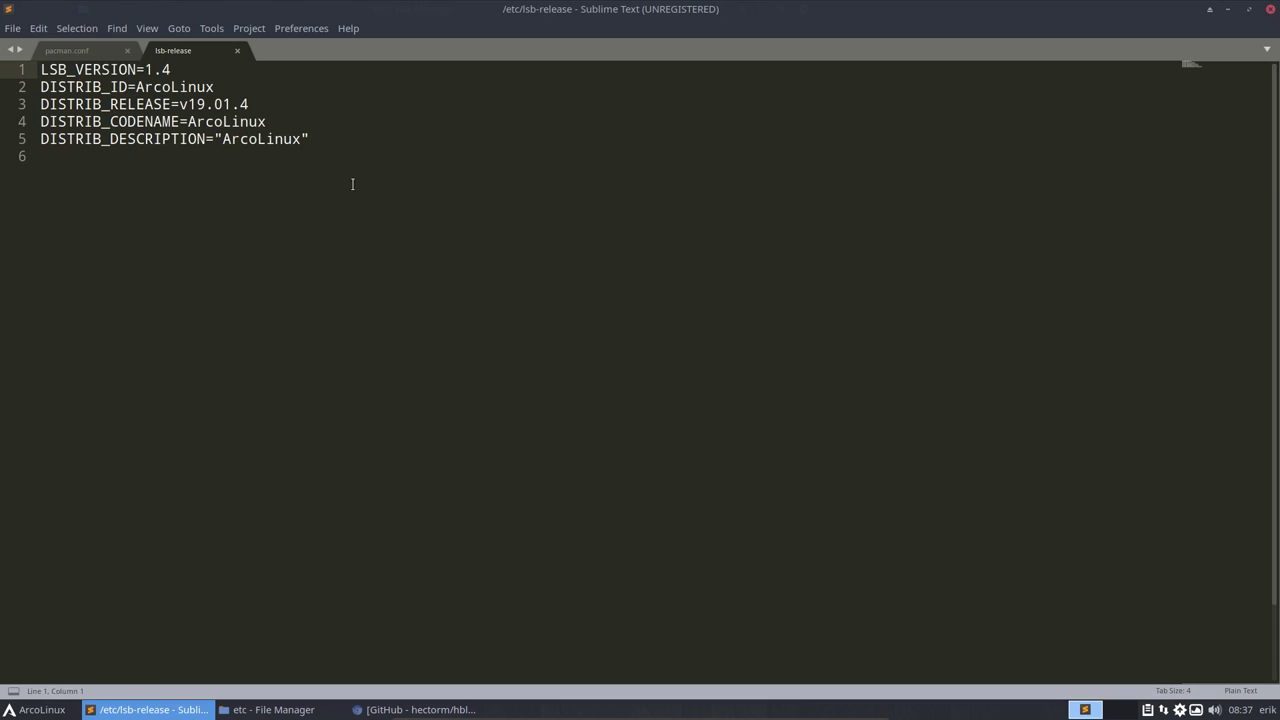
pyautogui.click(234, 104)
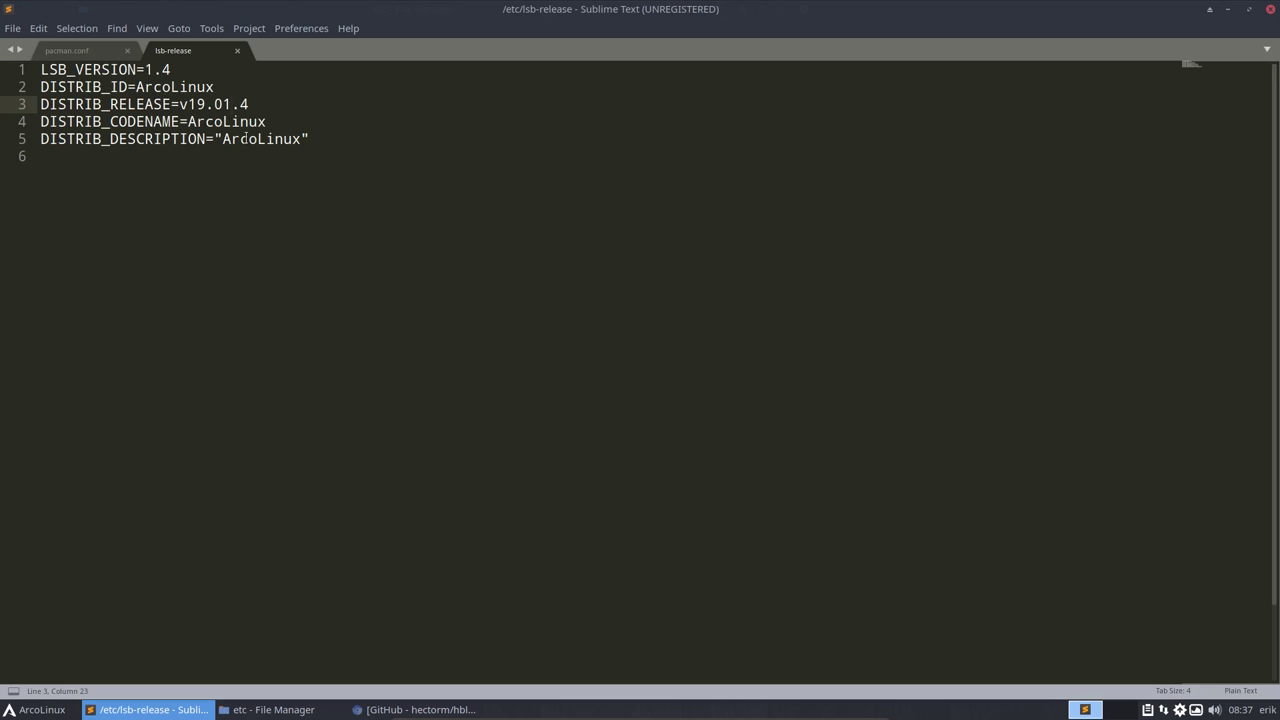
pyautogui.press('BackSpace')
pyautogui.write('2')
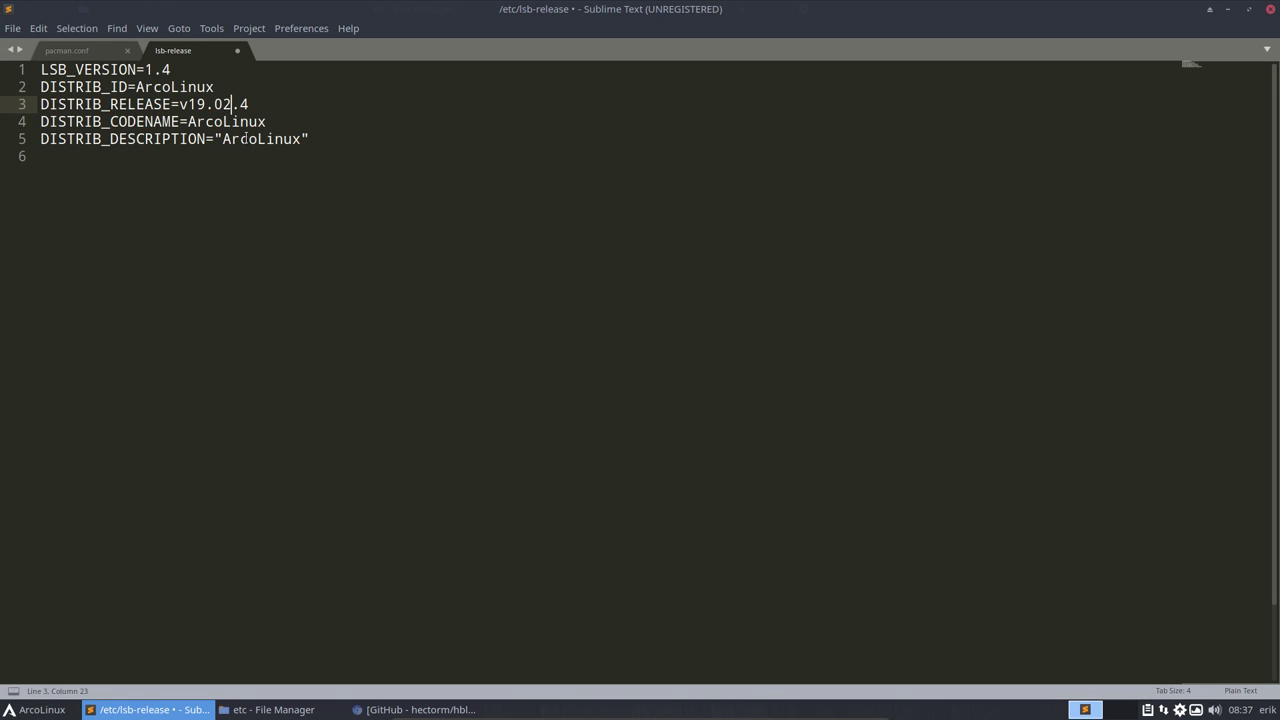
pyautogui.hotkey('ctrl', 's')
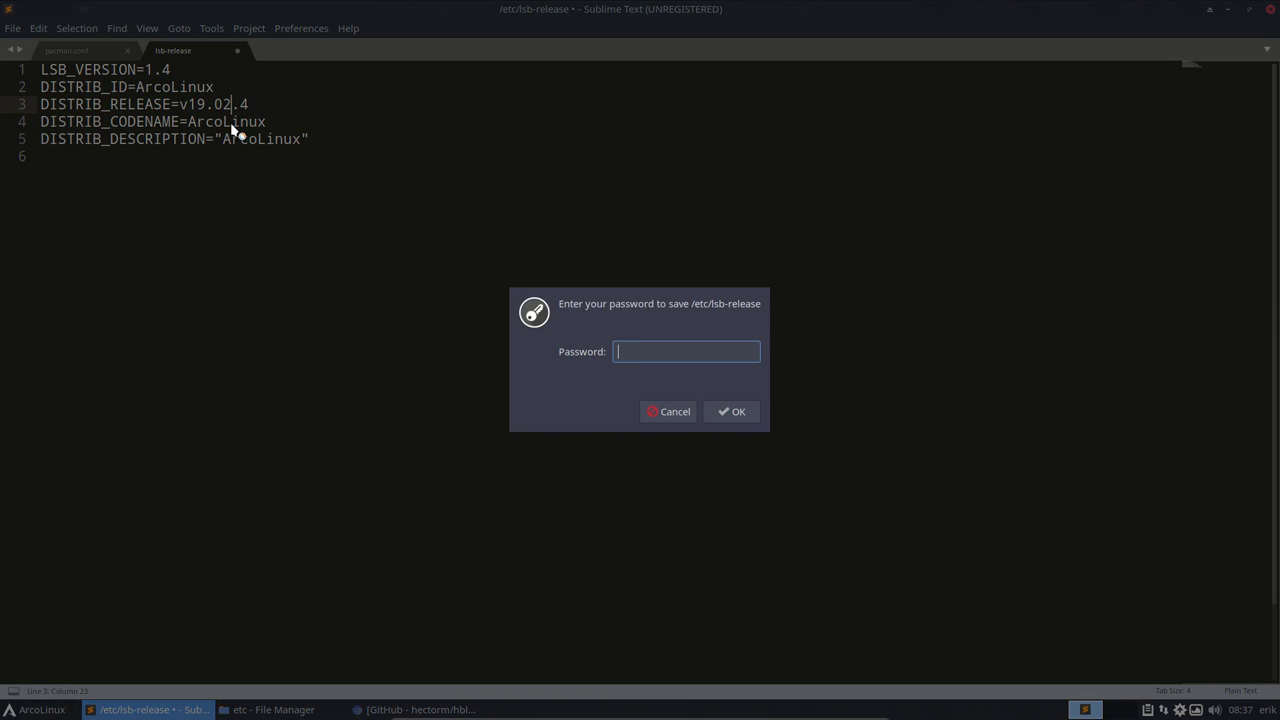
pyautogui.press('Return')
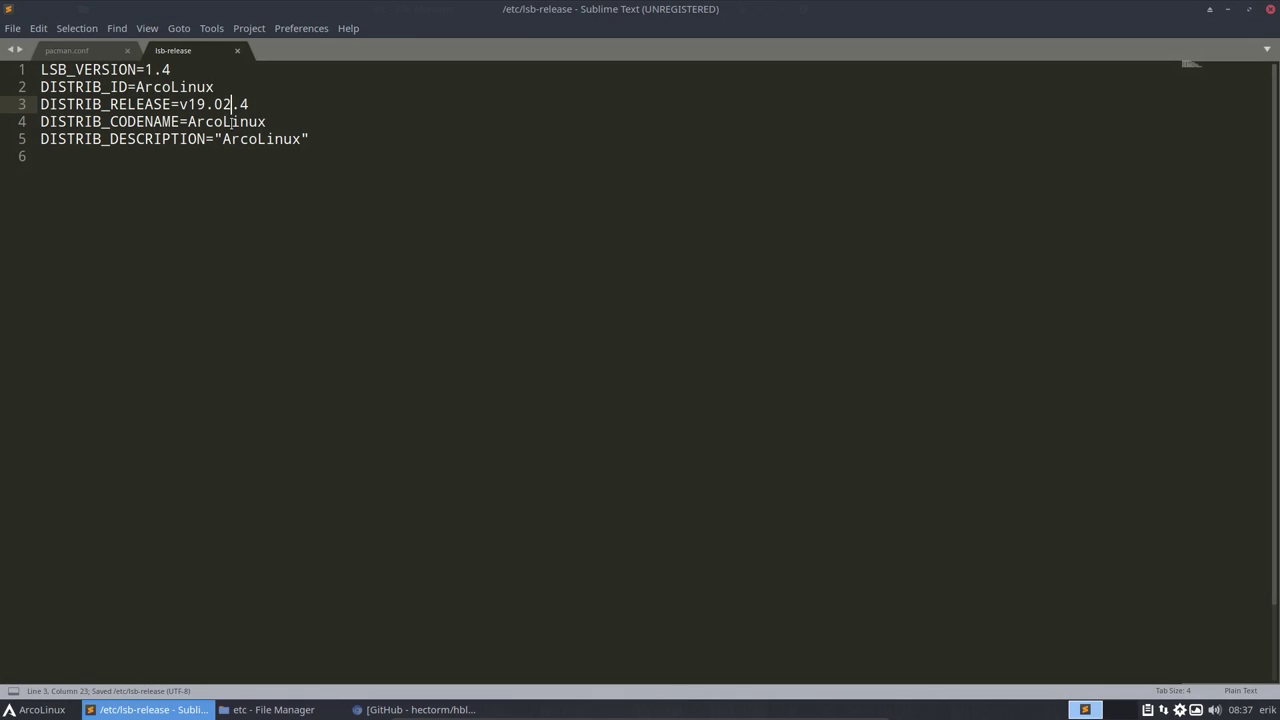
pyautogui.press('super+Return')
pyautogui.click(1246, 9)
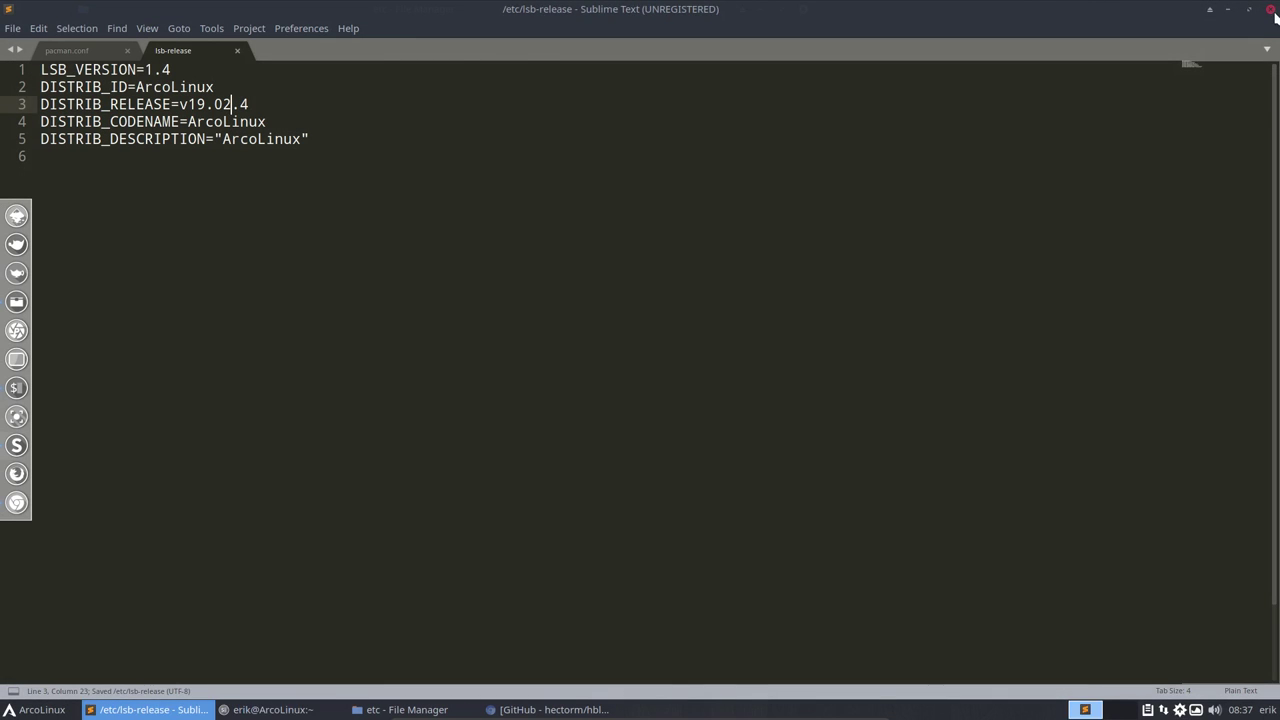
# Close the file manager, check neofetch shows ArcoLinux v19.02.4, then close the terminal
pyautogui.click(803, 9)
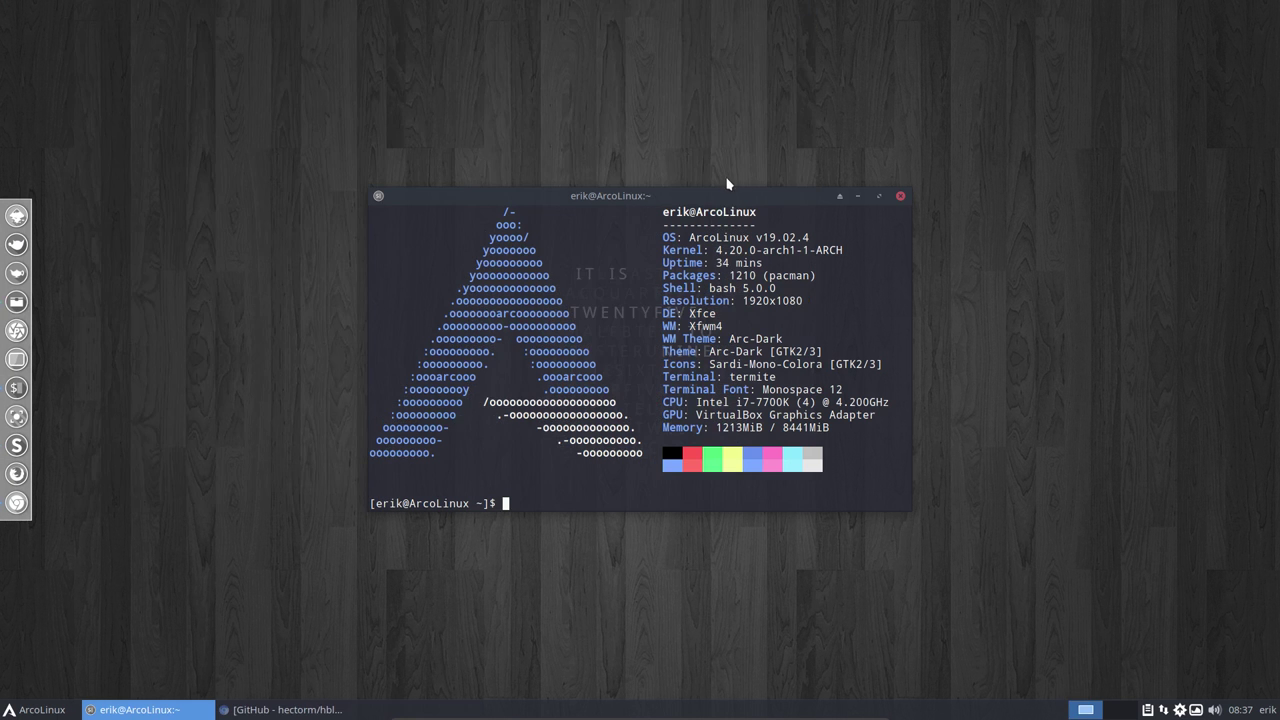
pyautogui.moveTo(729, 146); pyautogui.dragTo(743, 57)
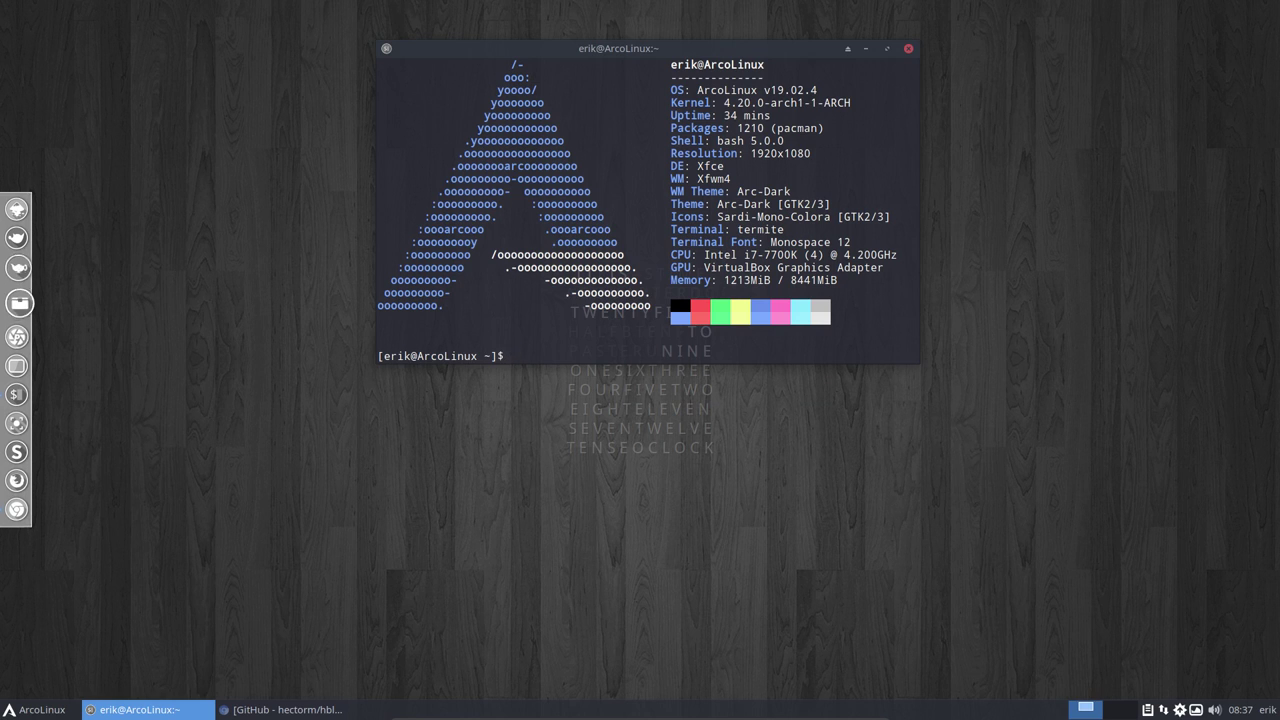
pyautogui.click(309, 446)
pyautogui.click(908, 48)
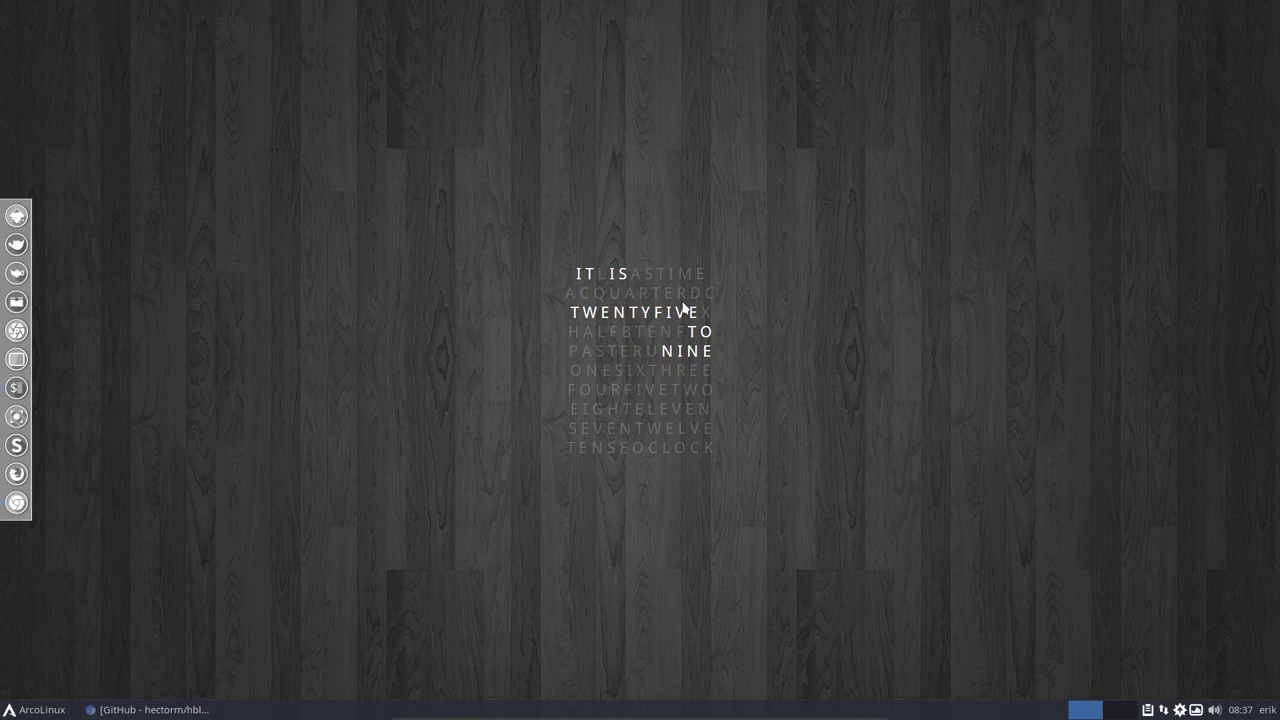